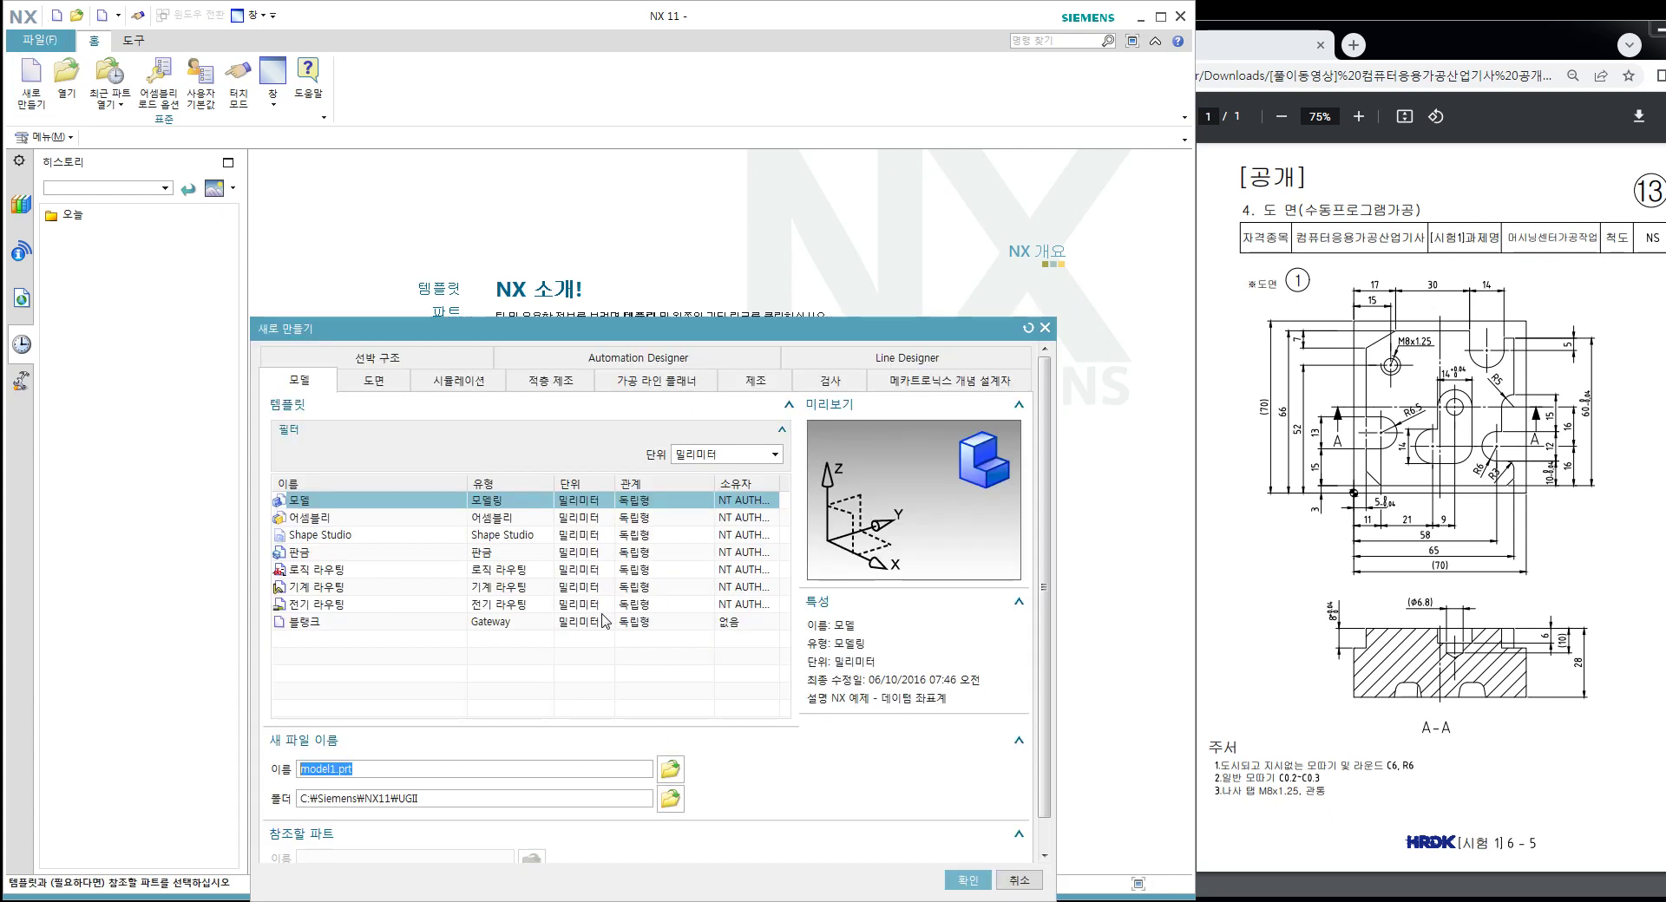
# Step: Create the new model part A-13.prt in the desktop folder 컴퓨터응용가공산업기사 실기
pyautogui.click(673, 810)
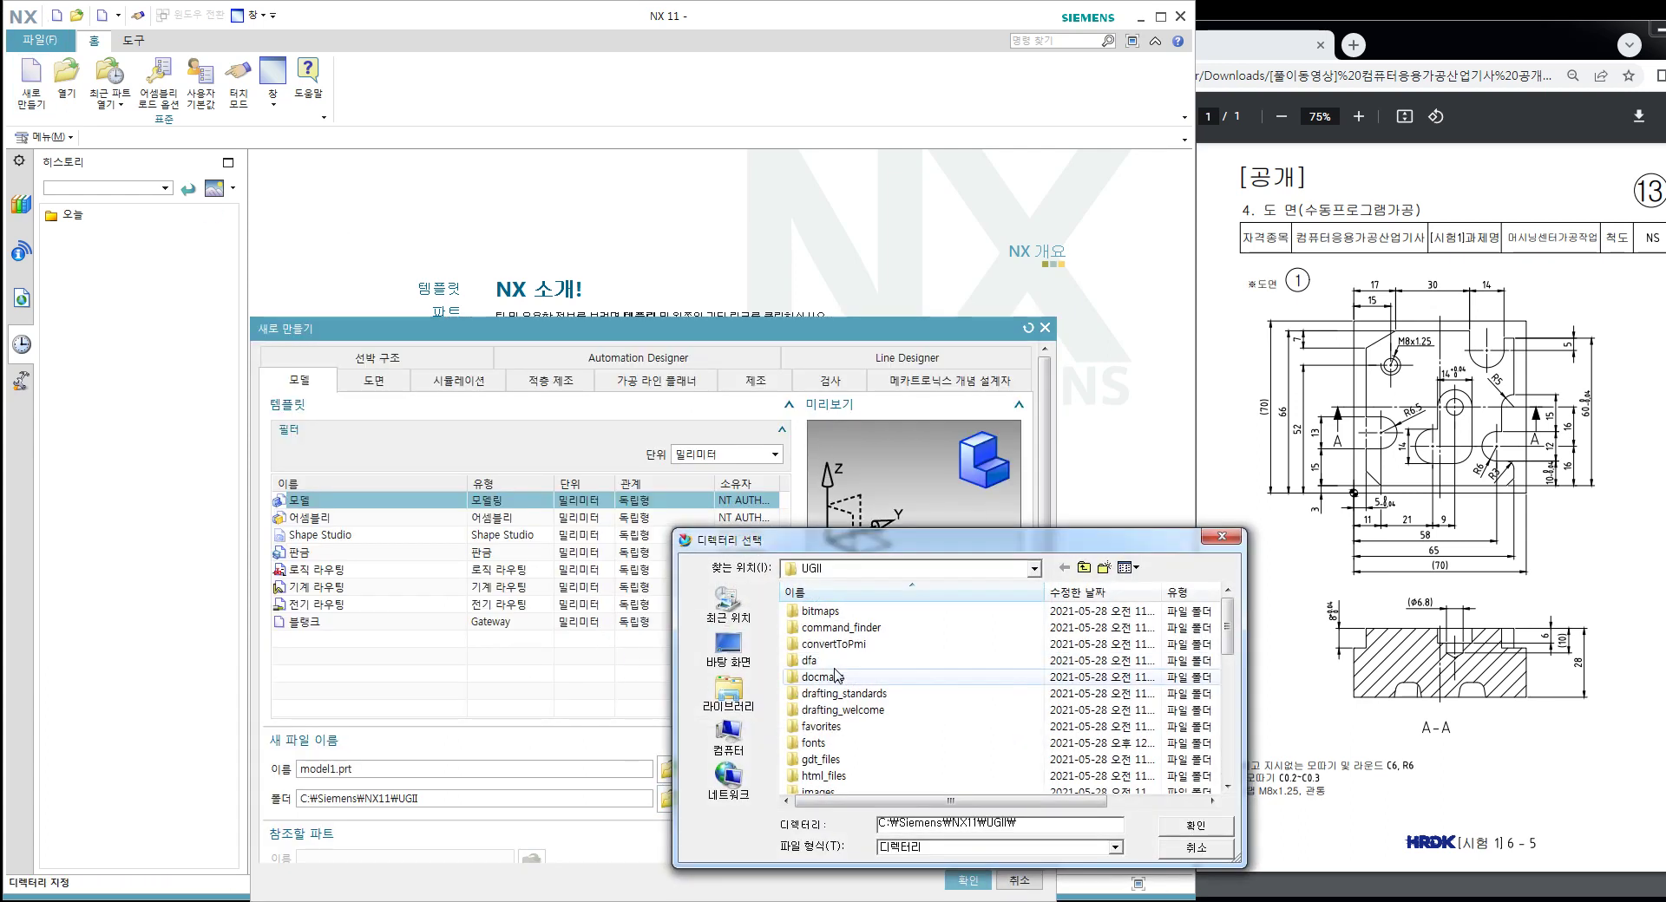
pyautogui.click(734, 649)
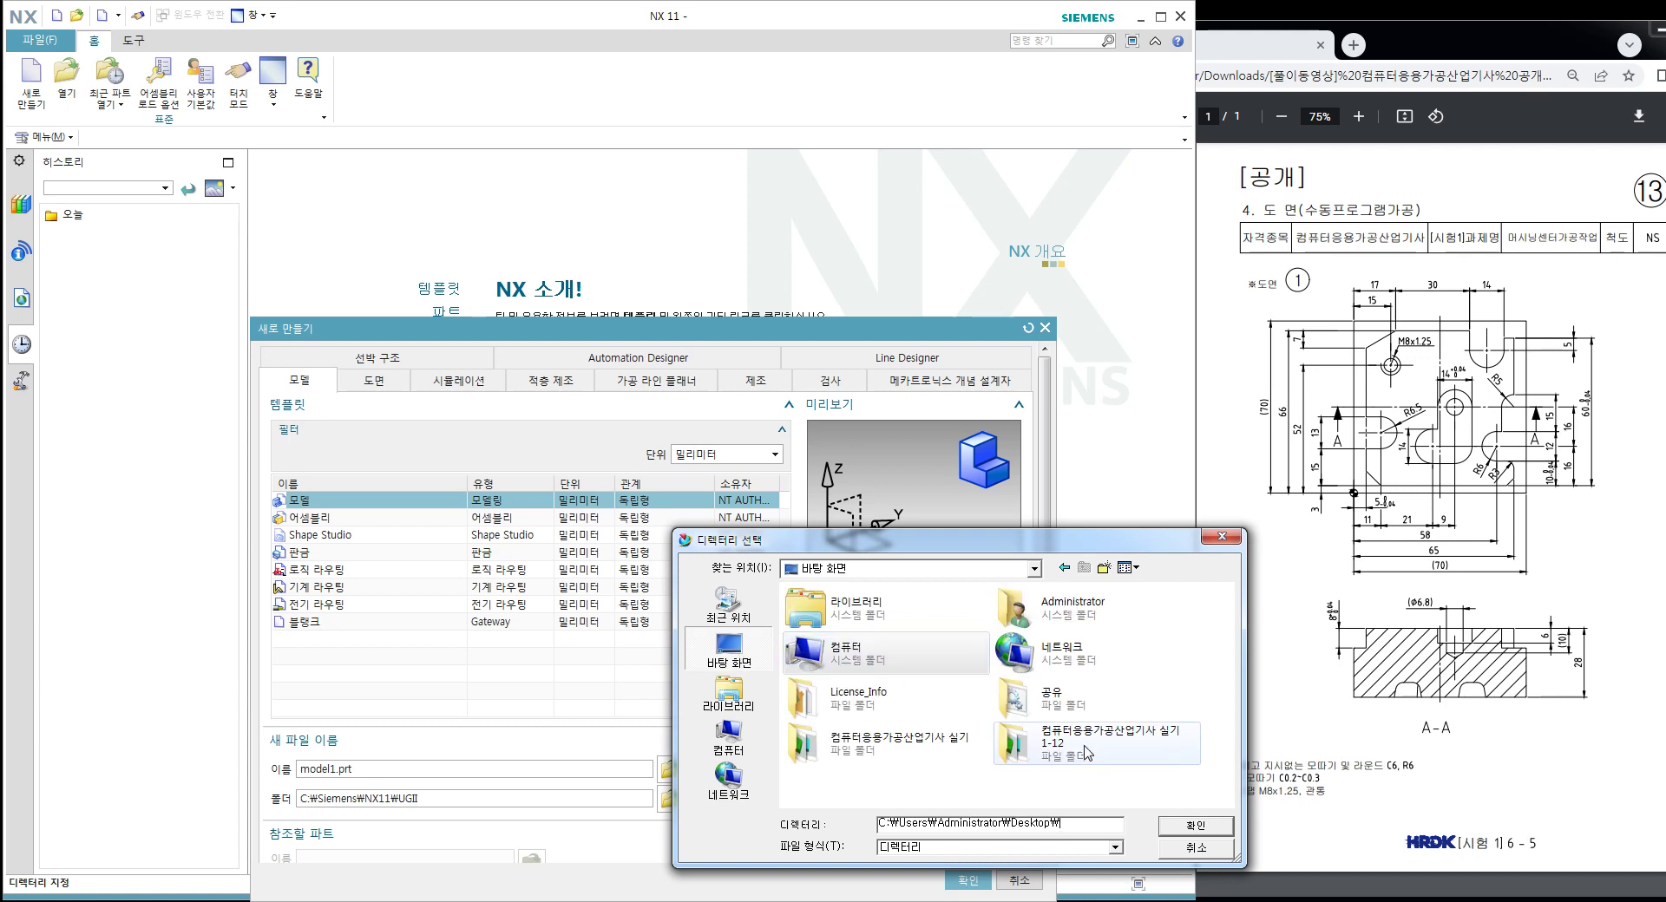
pyautogui.click(1196, 826)
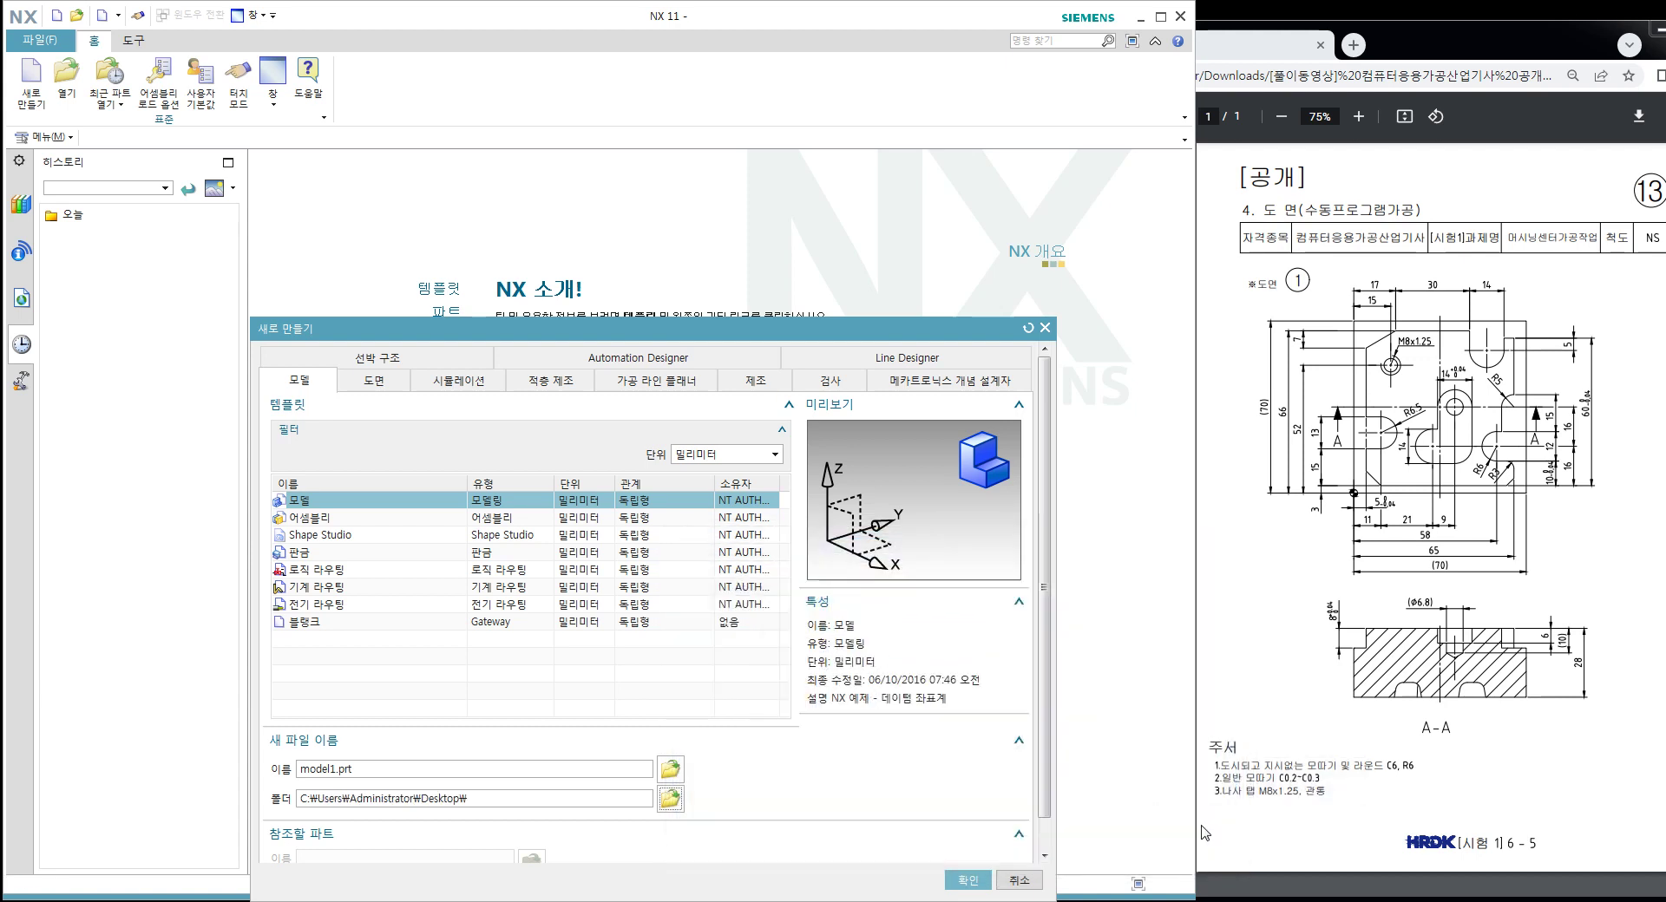
pyautogui.click(670, 798)
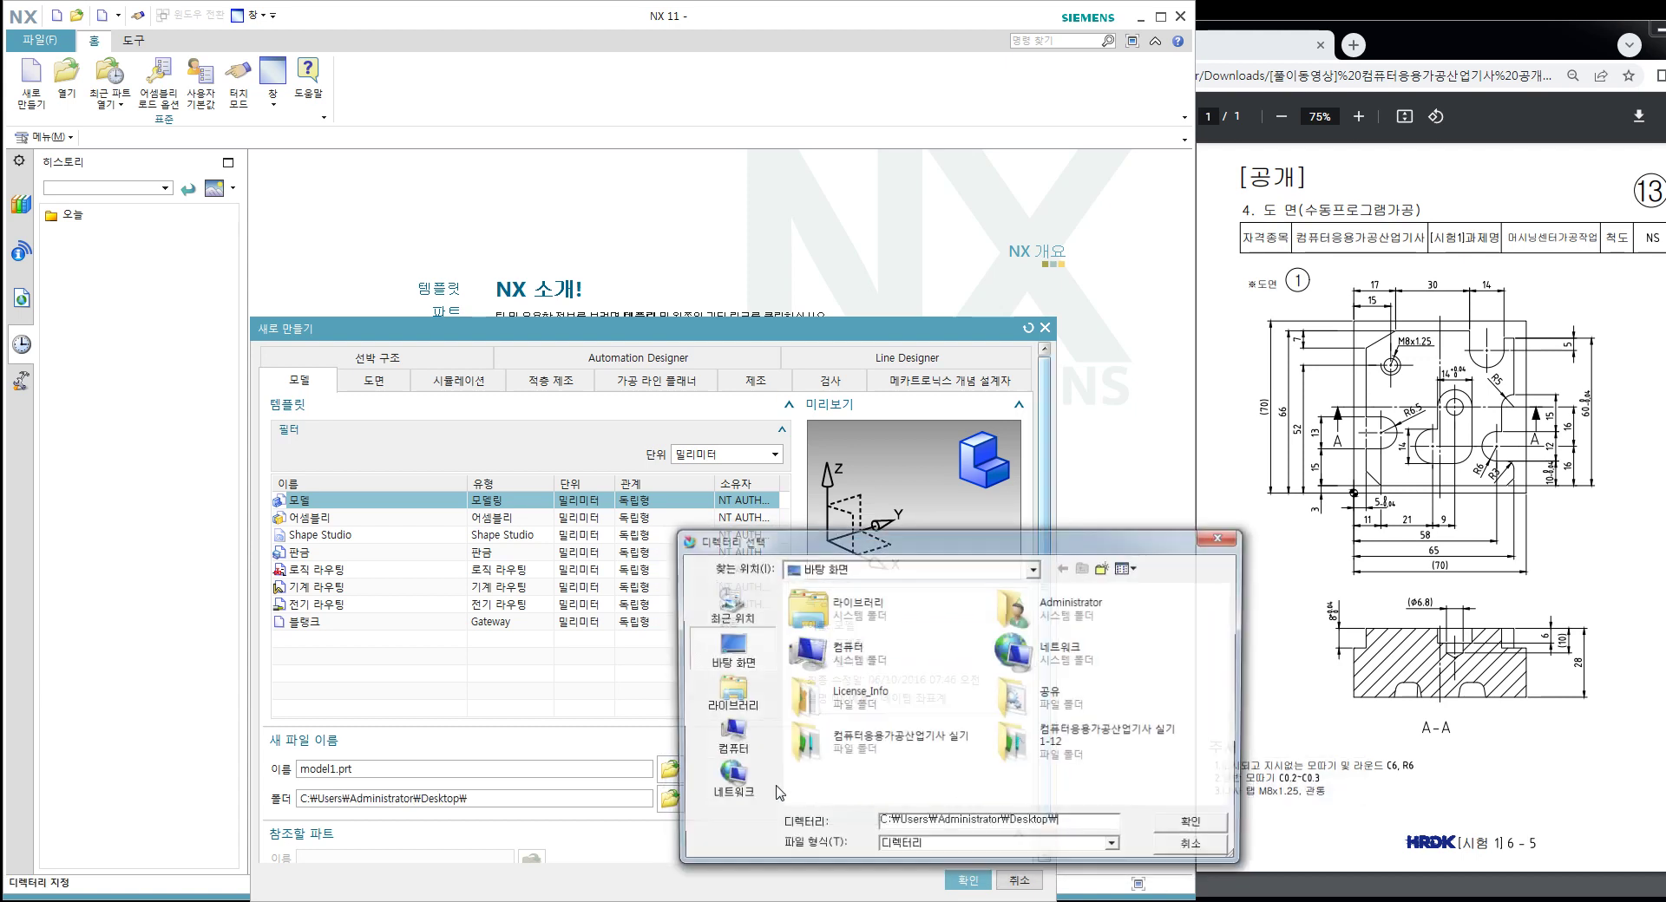
pyautogui.doubleClick(855, 746)
pyautogui.press('Return')
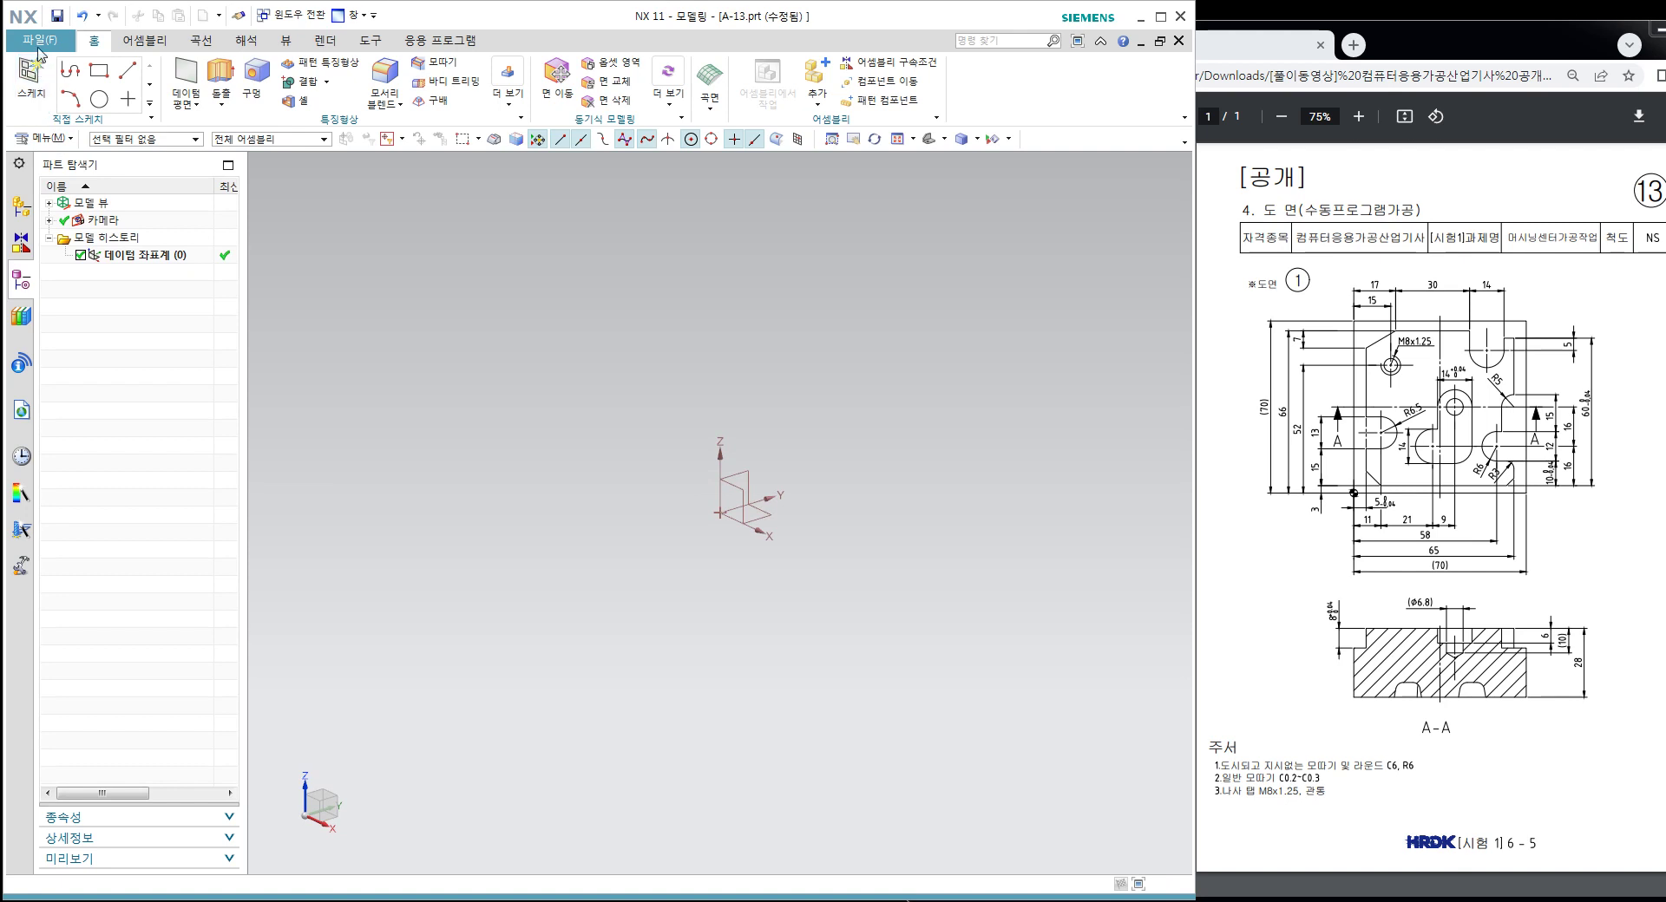
# Step: Accept the default sketch preferences
pyautogui.click(39, 41)
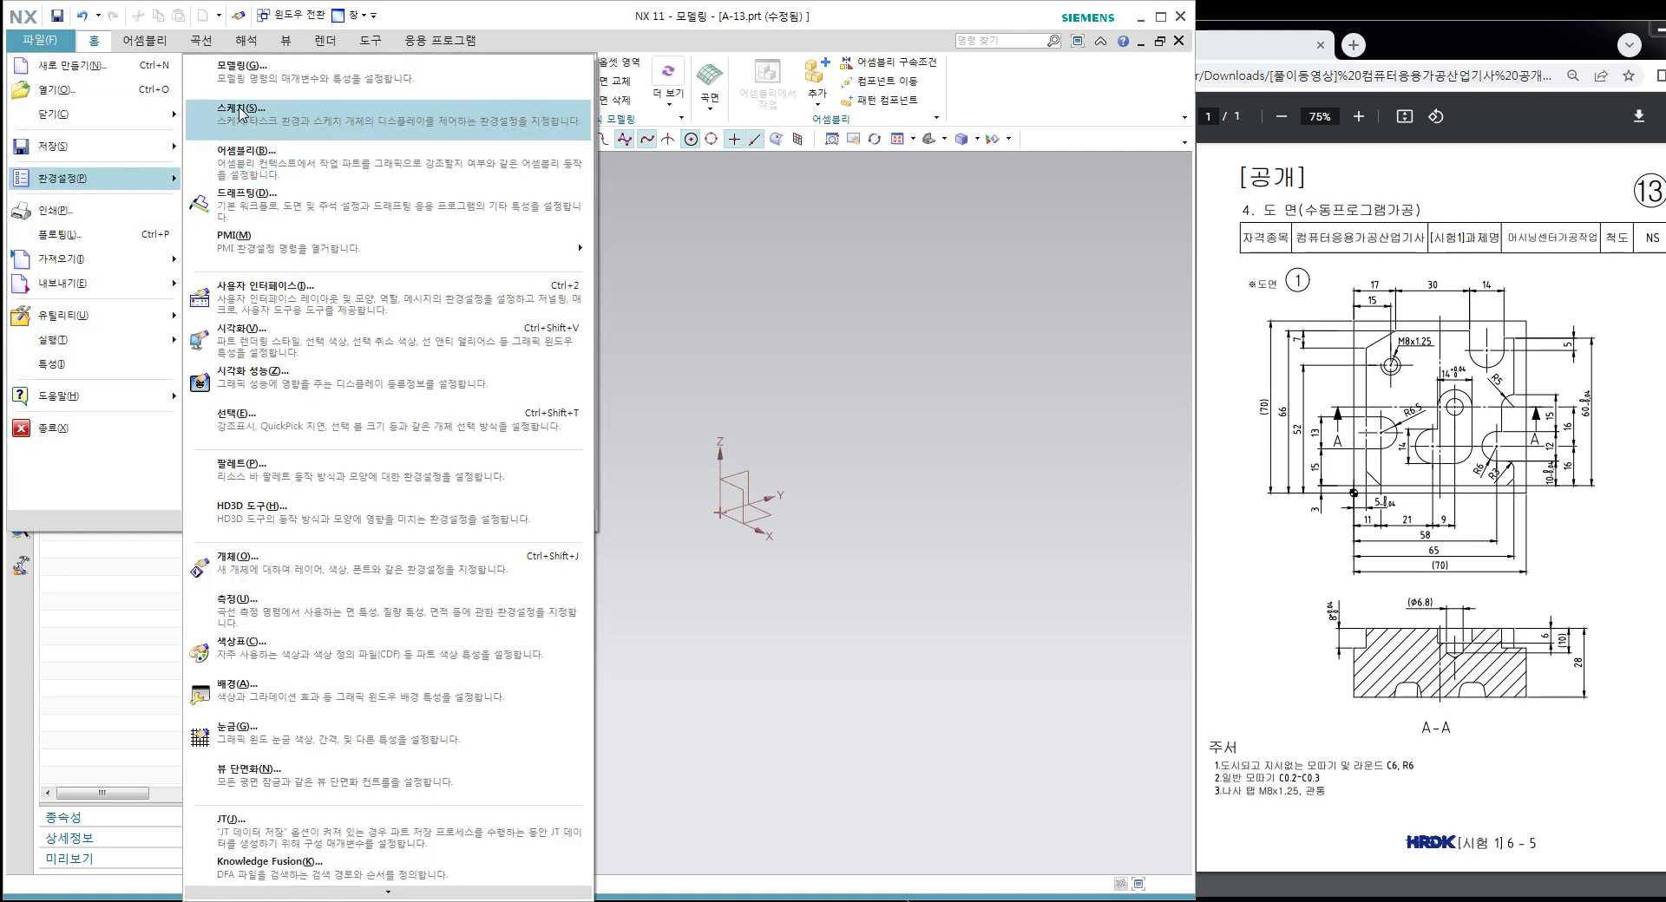
pyautogui.moveTo(91, 177)
pyautogui.click(286, 121)
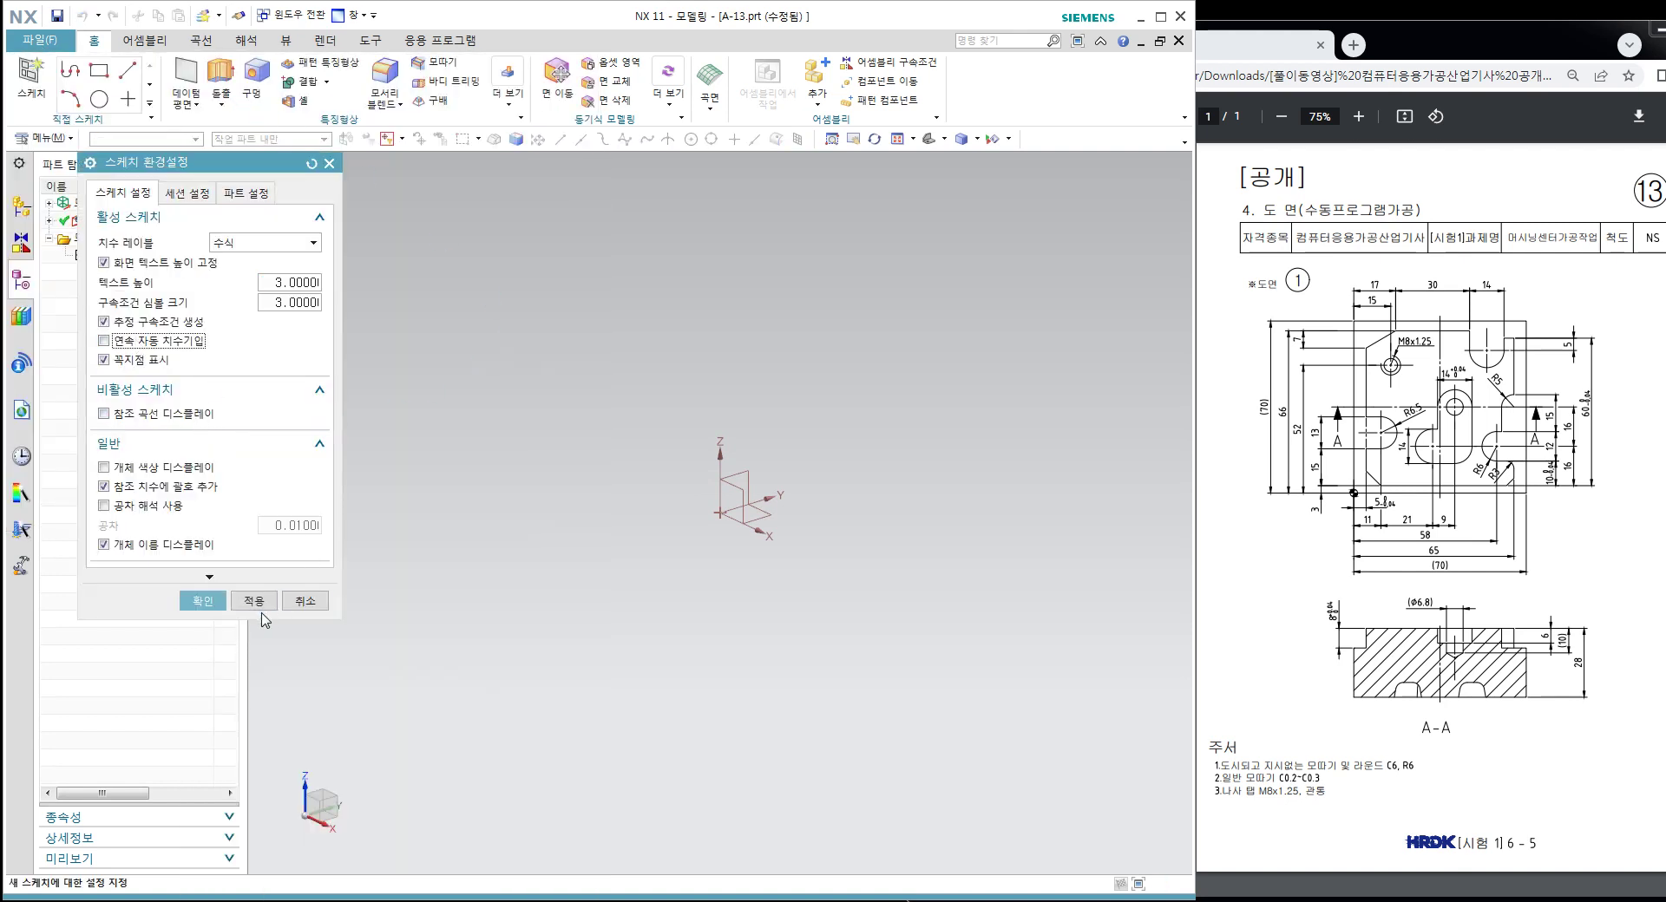
pyautogui.click(201, 603)
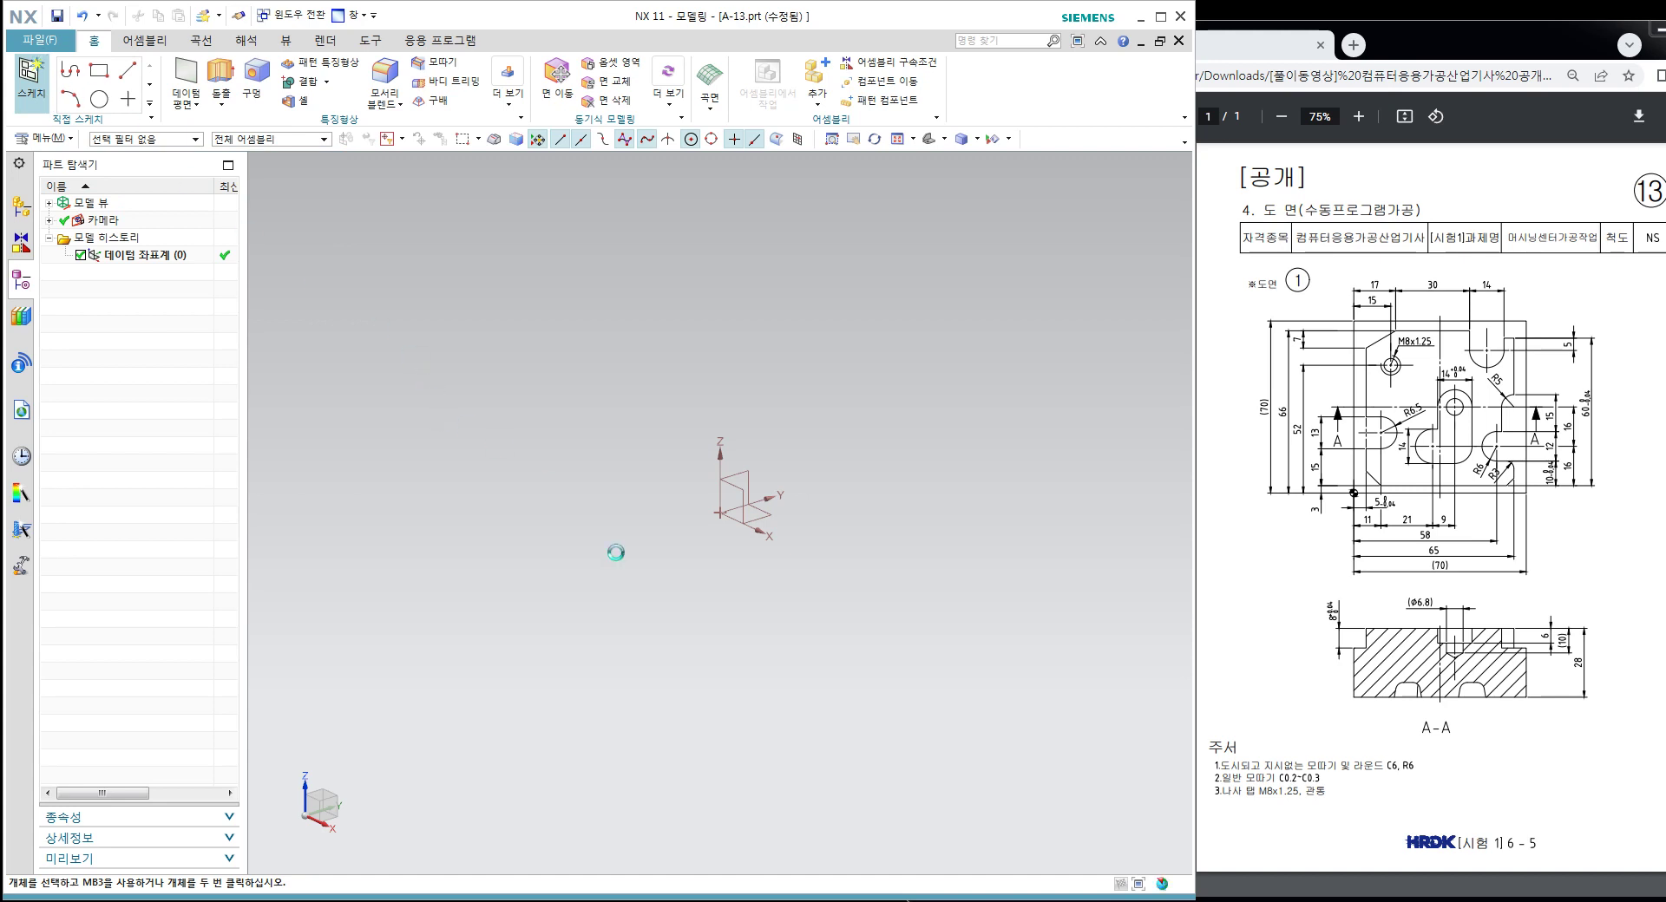
# Step: Draw a centre-based rectangle on the base plane, centred on the sketch origin
pyautogui.click(253, 380)
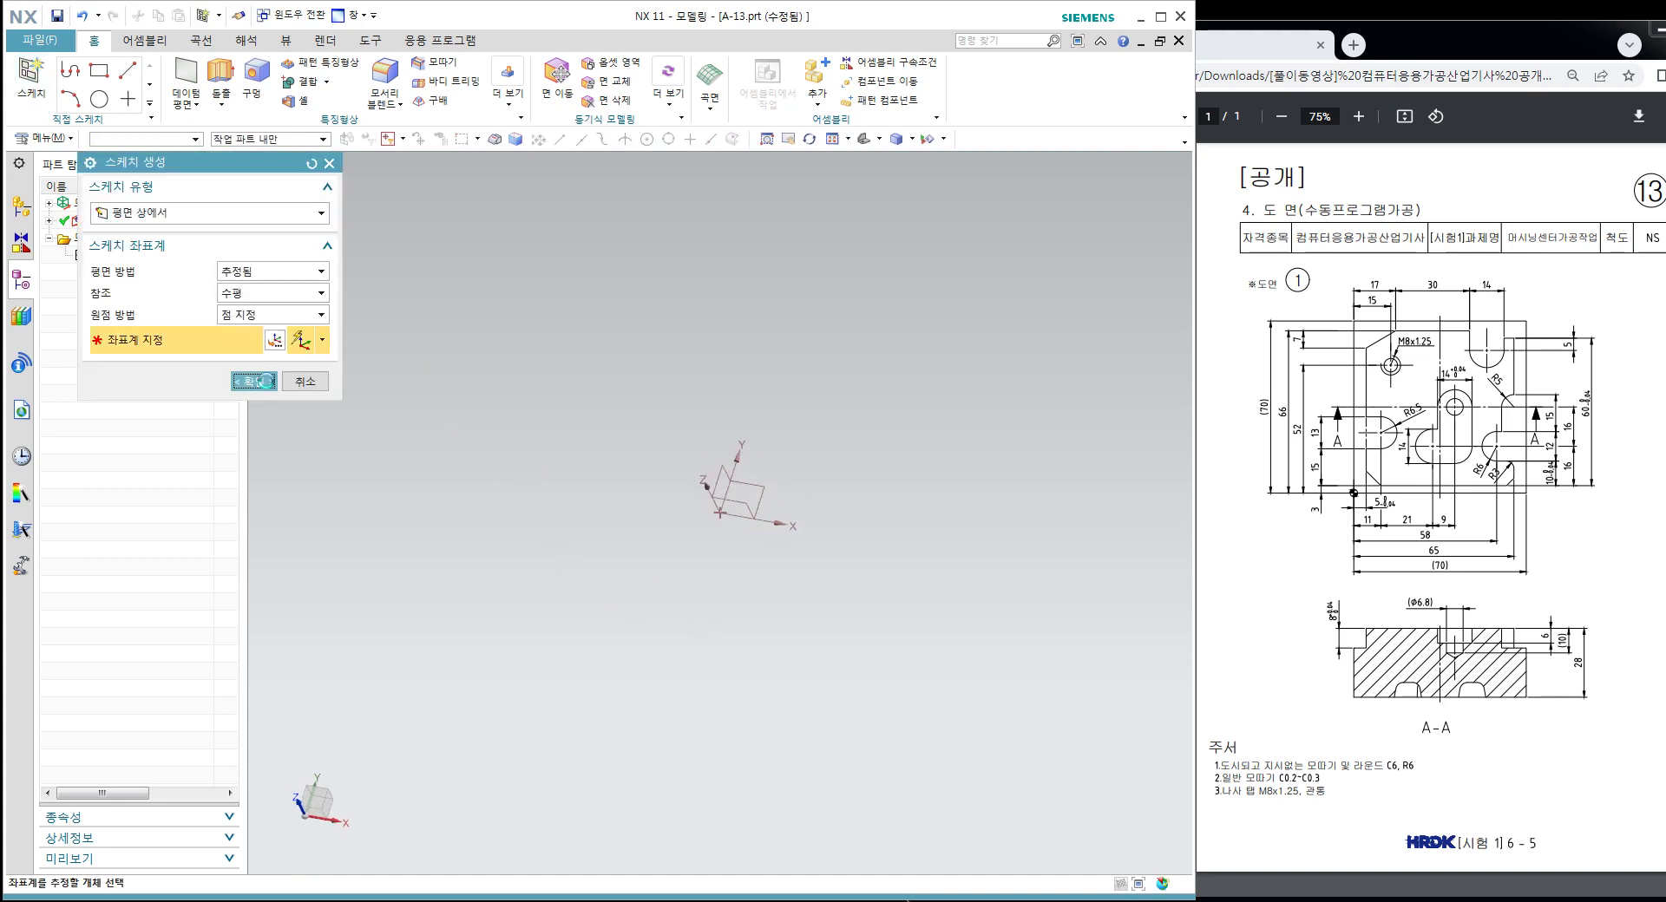
pyautogui.click(135, 70)
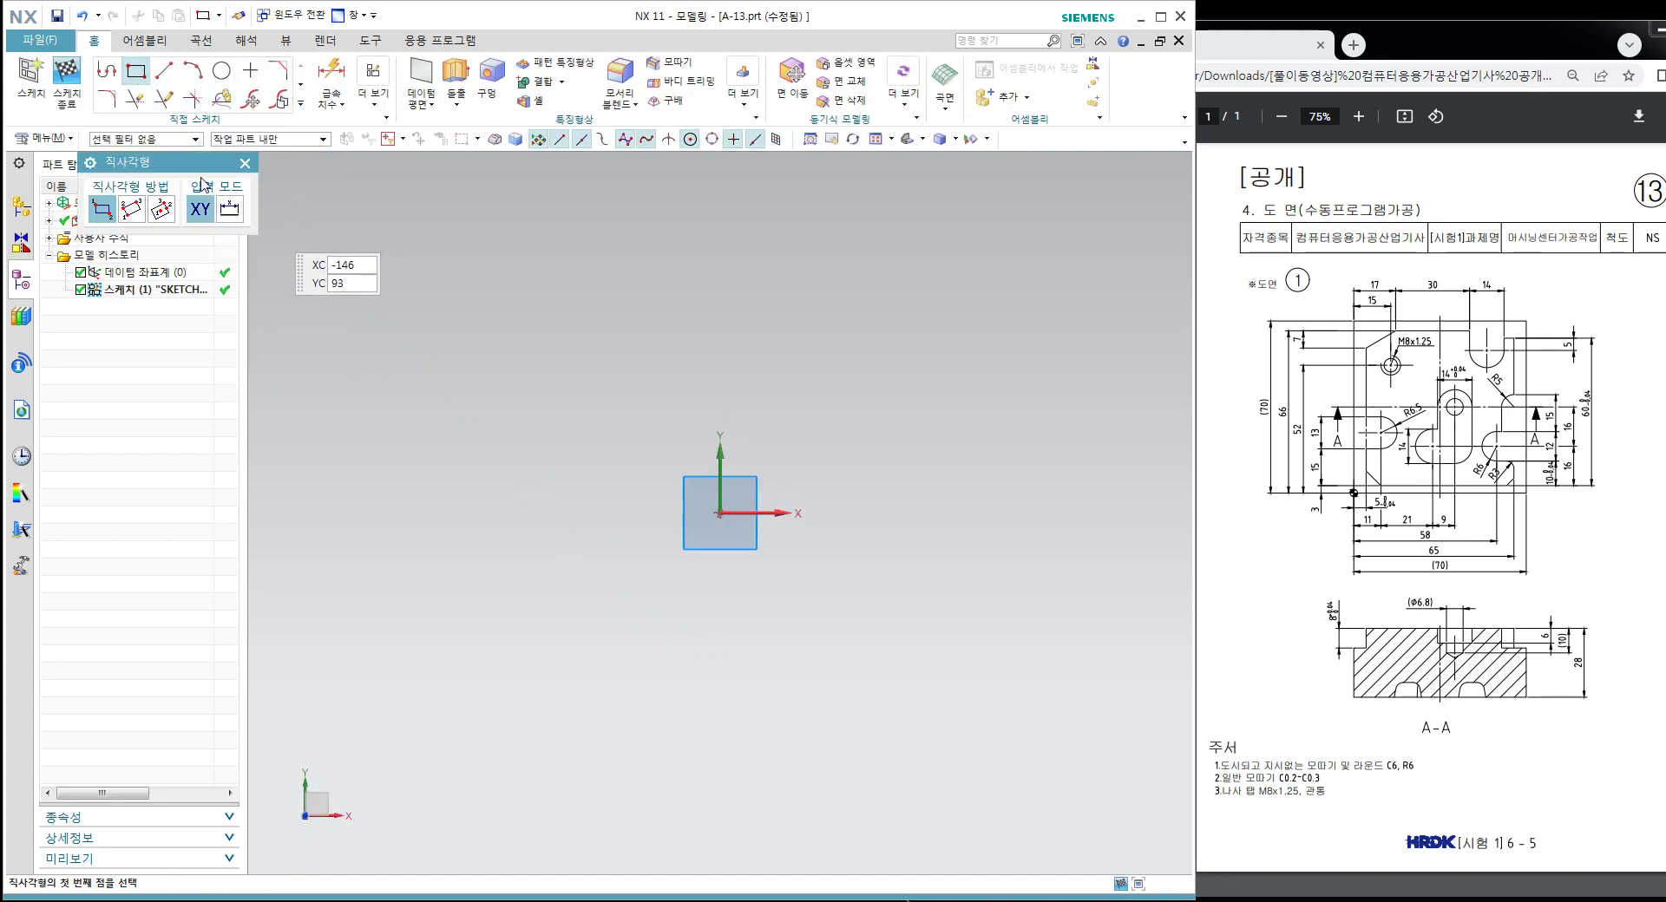
pyautogui.click(359, 266)
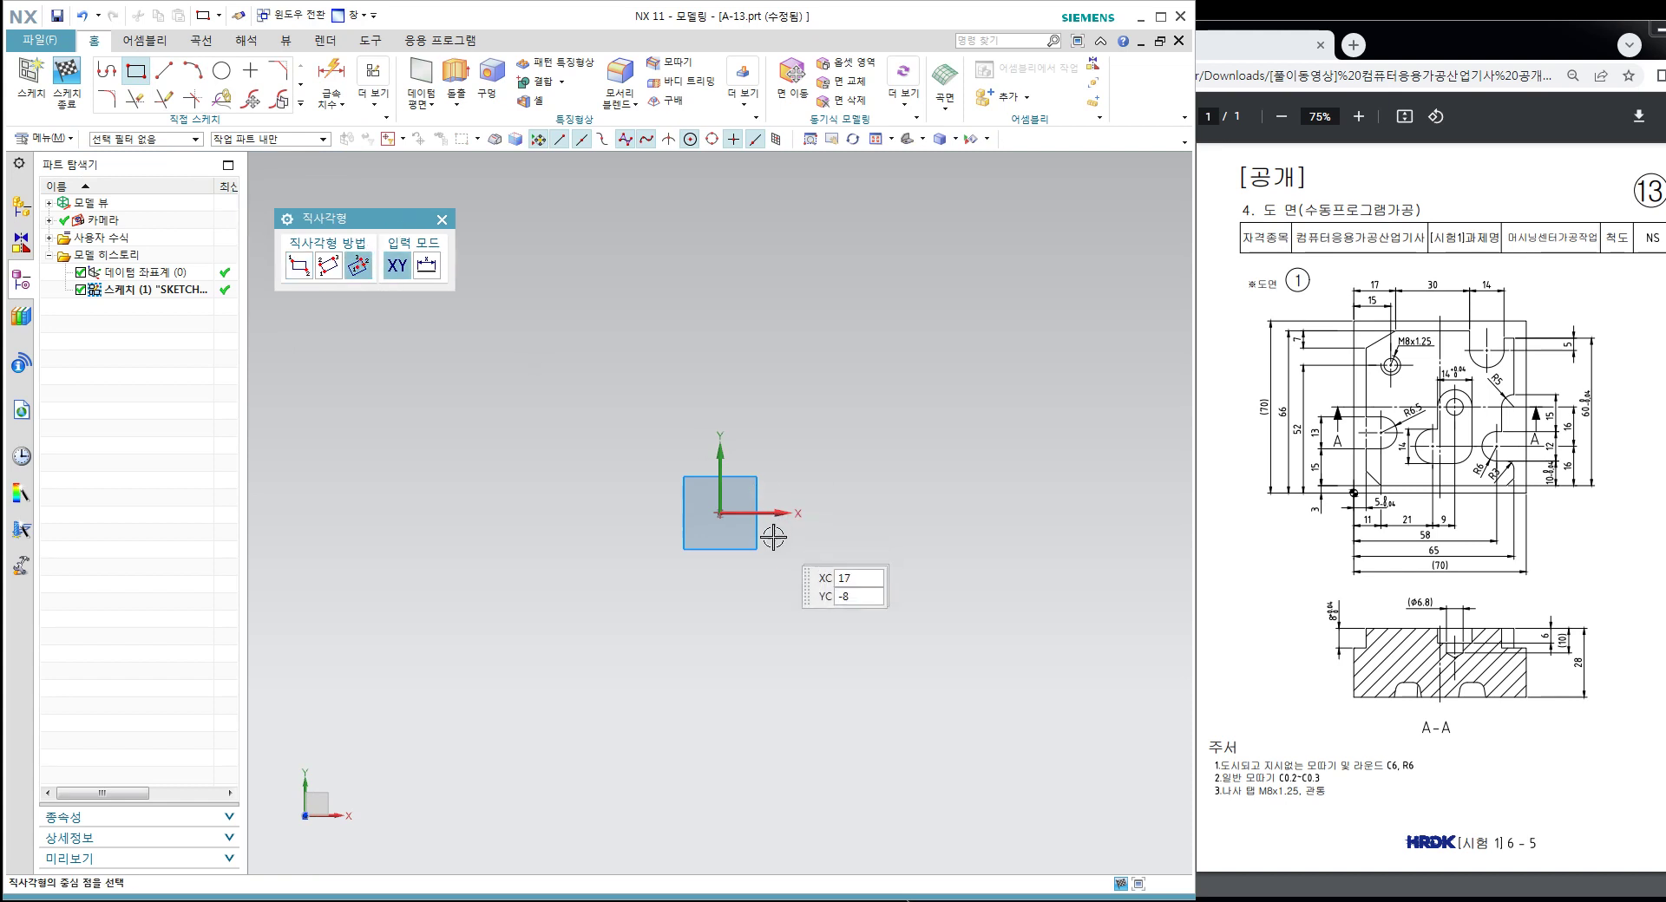
pyautogui.click(720, 513)
pyautogui.click(856, 369)
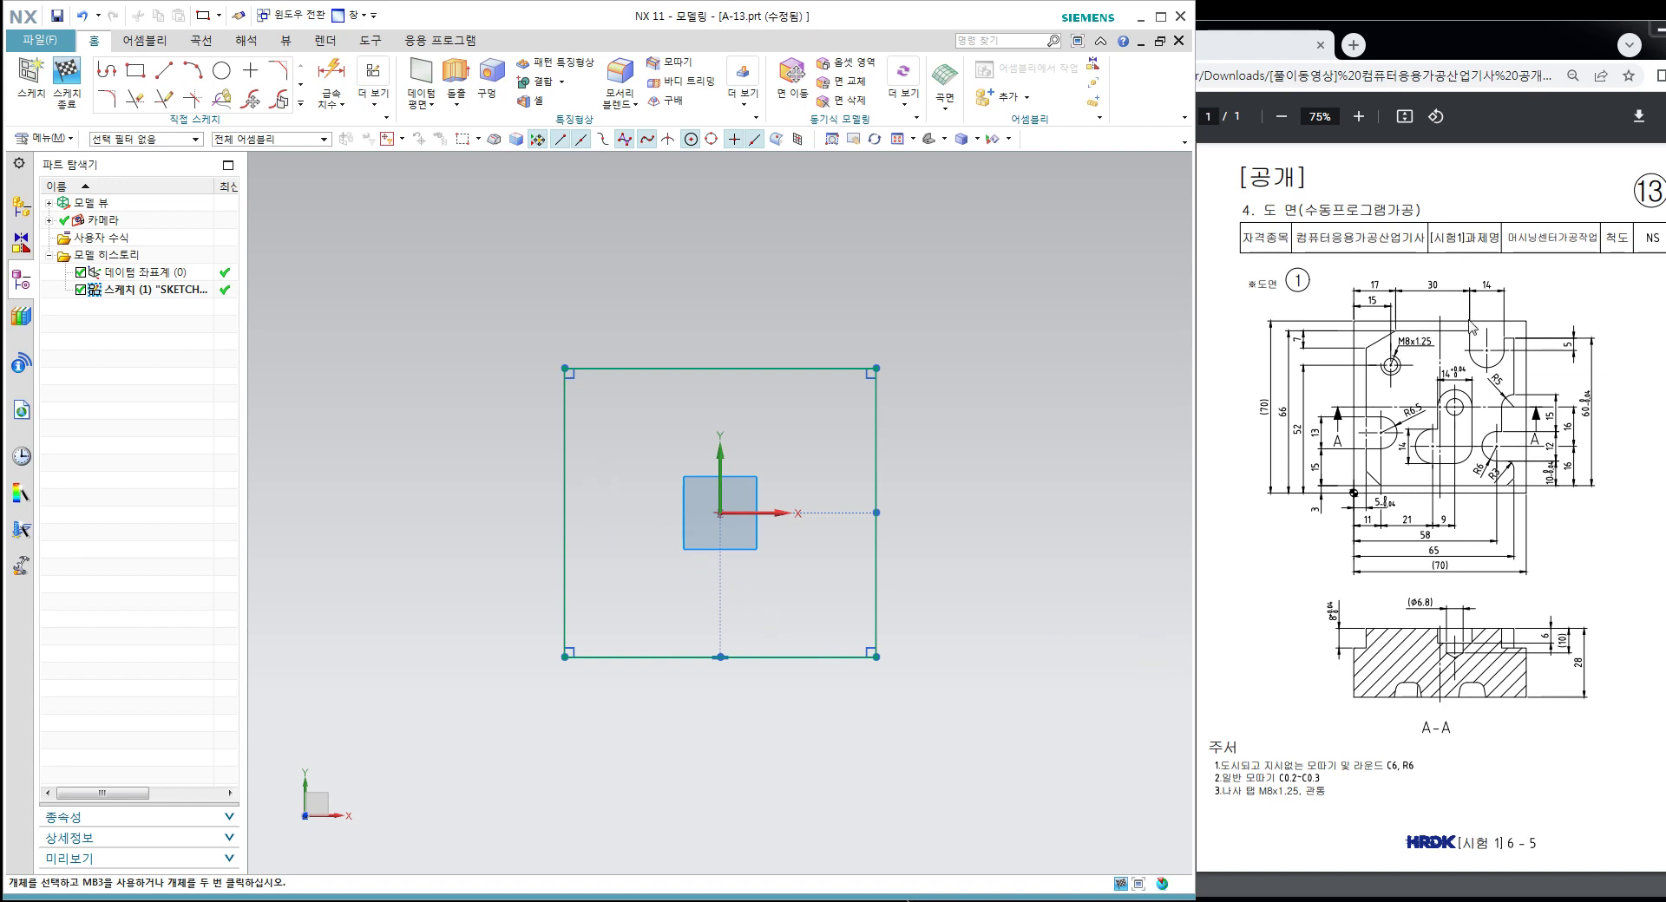
# Step: Dimension the rectangle to 70 wide and 70 high
pyautogui.press('d')
pyautogui.click(799, 658)
pyautogui.click(788, 706)
pyautogui.write('70')
pyautogui.press('Return')
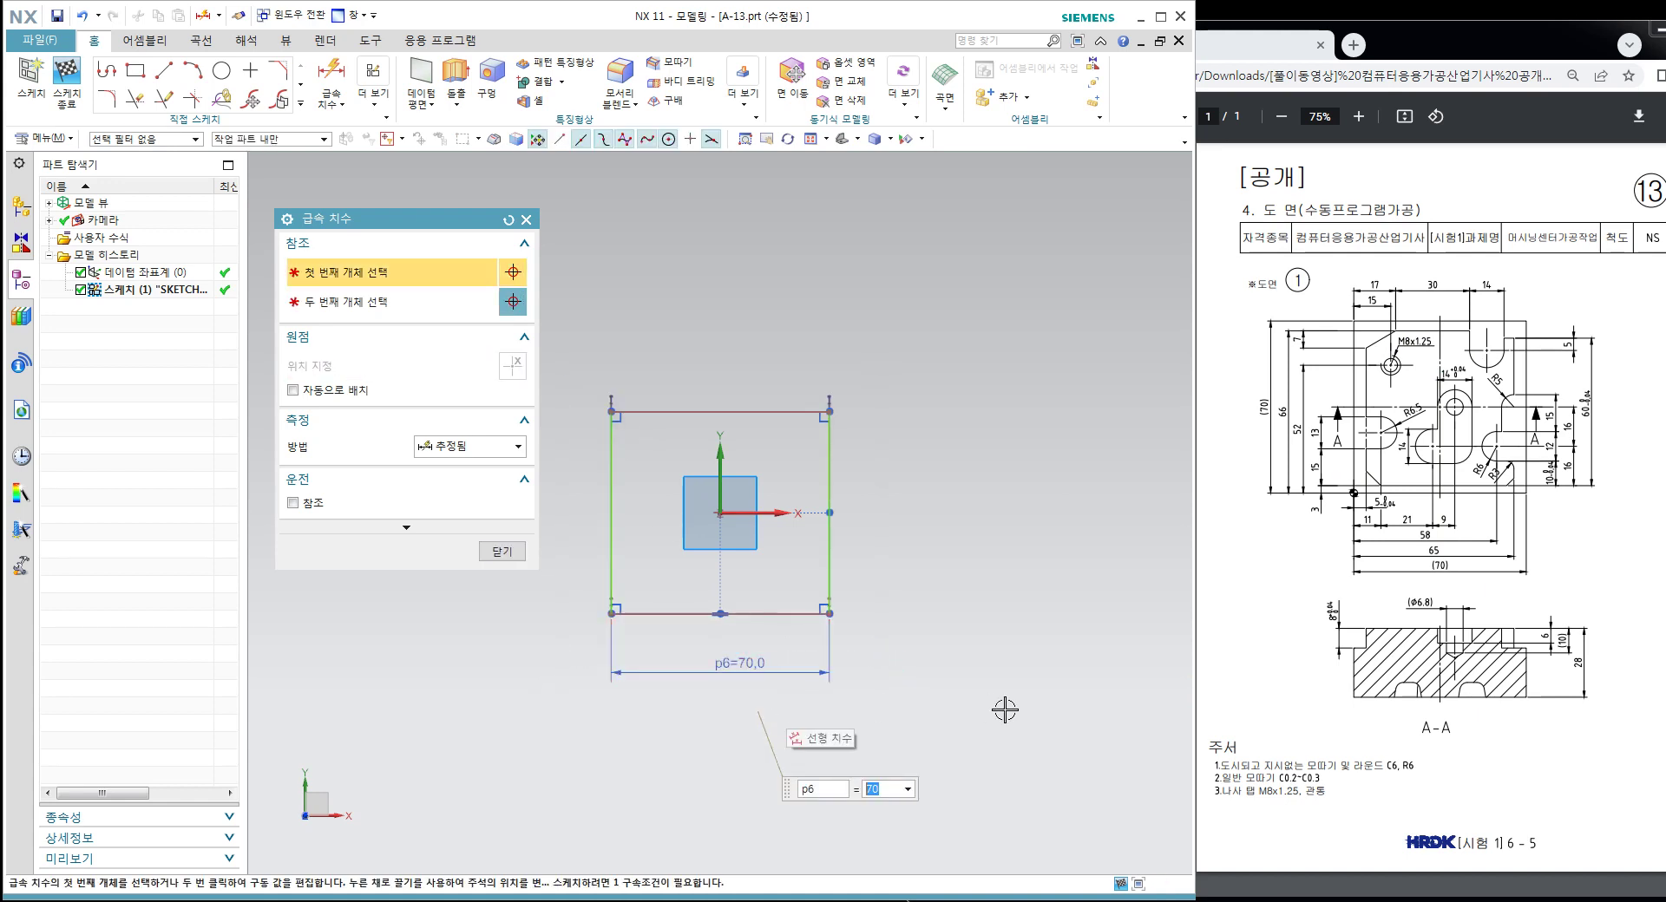
pyautogui.click(830, 485)
pyautogui.click(889, 547)
pyautogui.write('70')
pyautogui.press('Return')
pyautogui.click(501, 551)
pyautogui.moveTo(781, 587); pyautogui.dragTo(764, 486, button='middle')
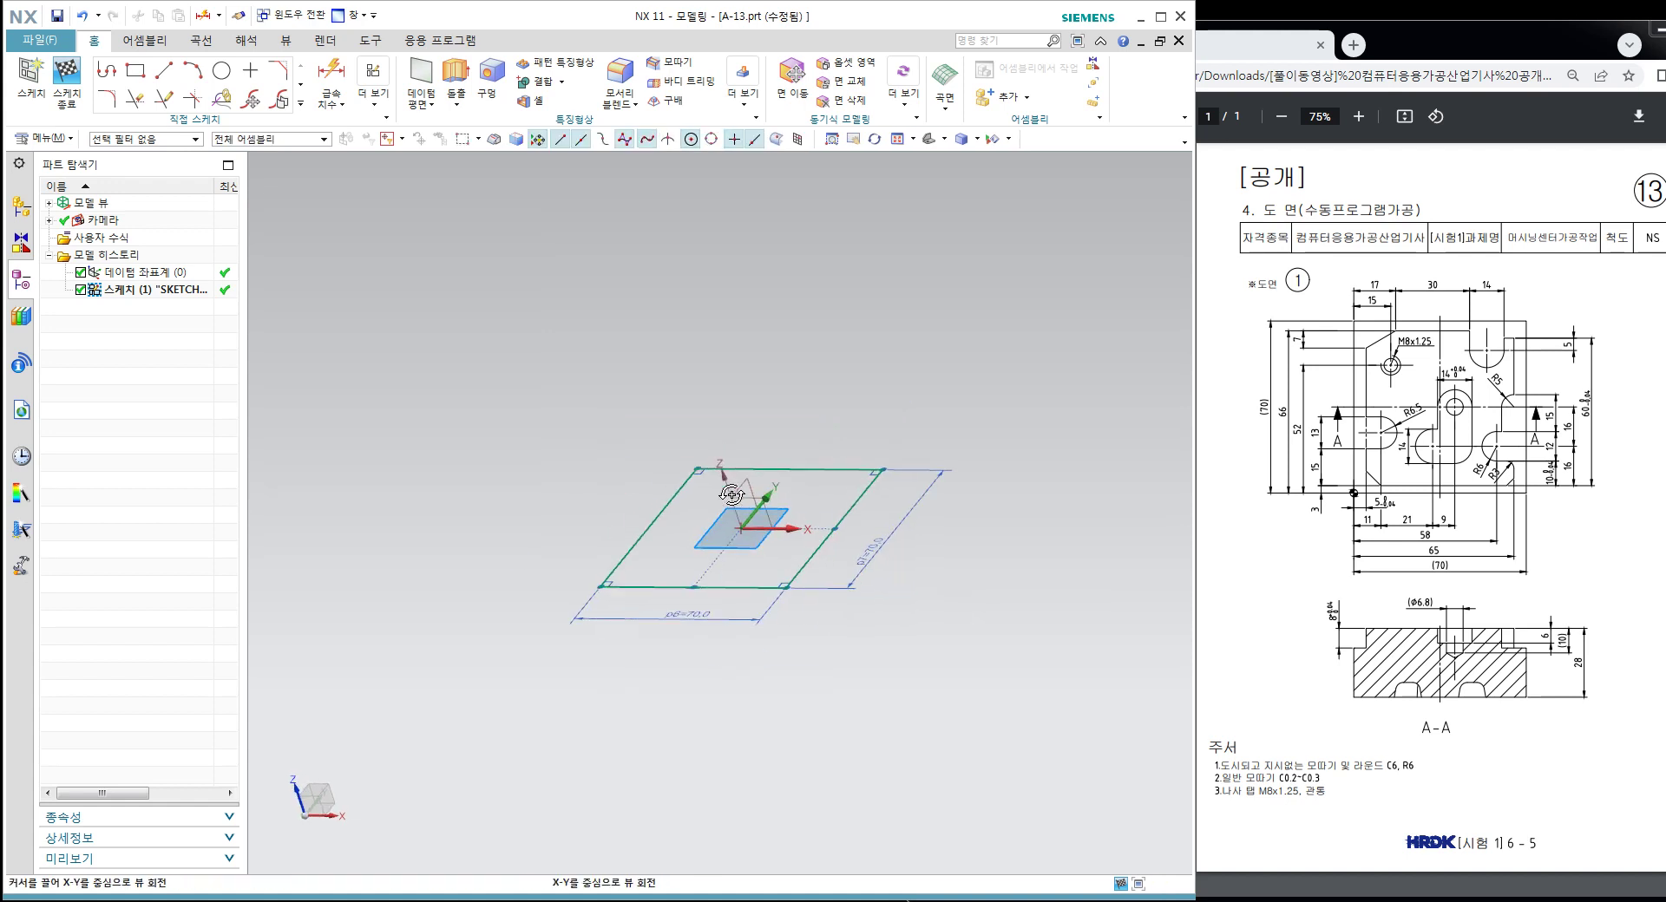
# Step: Finish the sketch and extrude the square 28 mm into a solid block
pyautogui.click(68, 78)
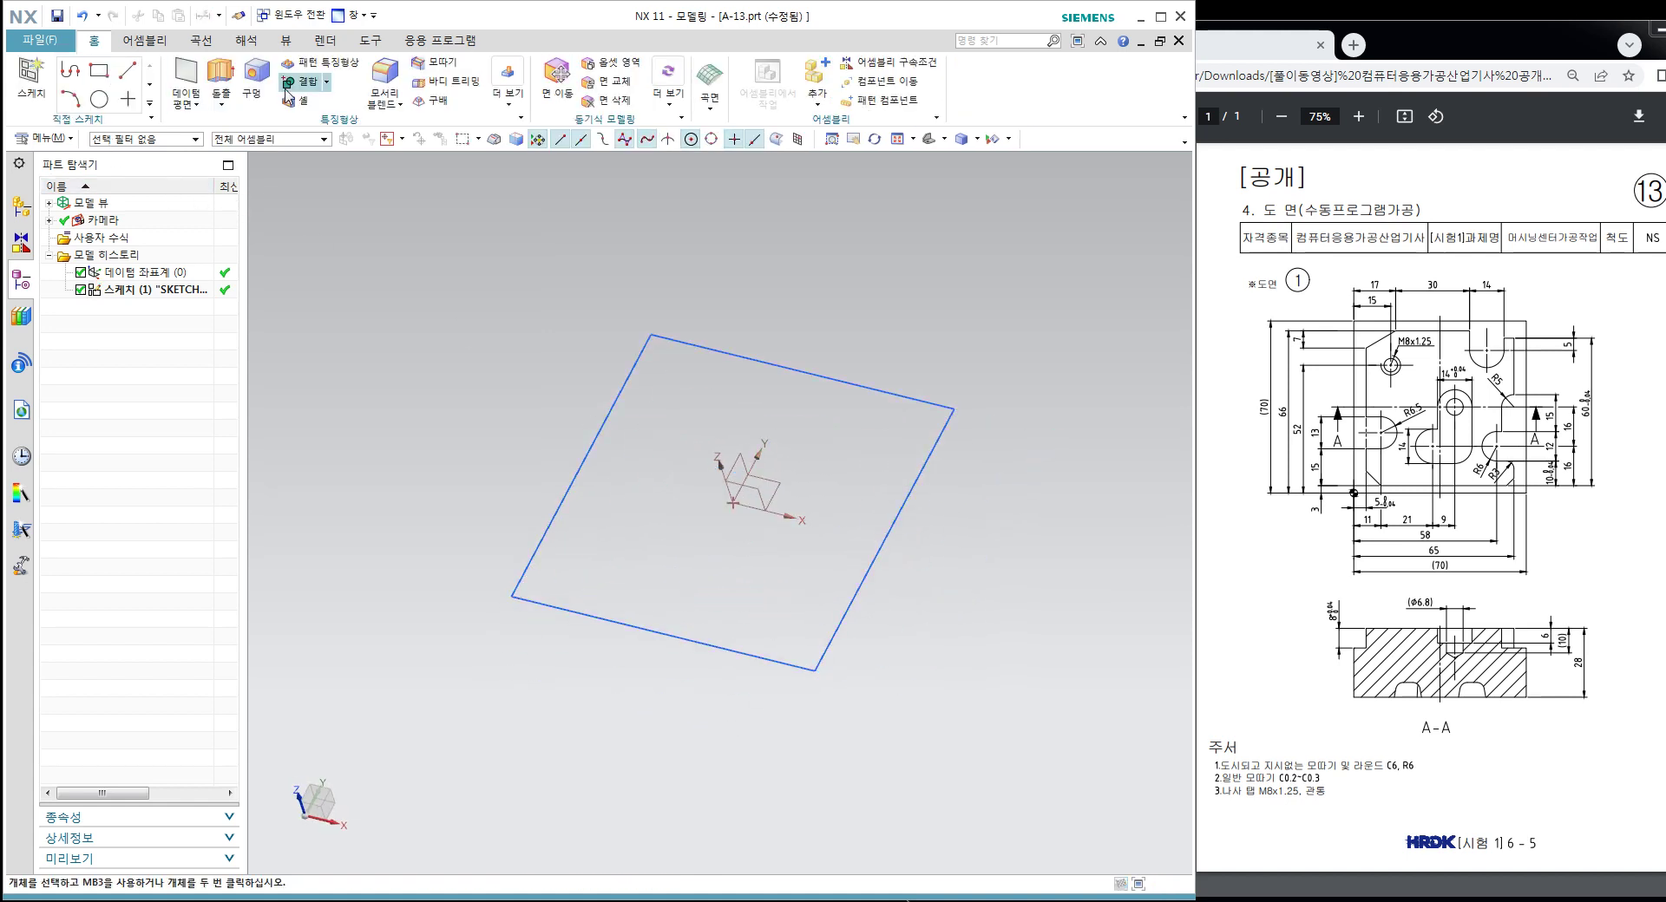
pyautogui.click(221, 77)
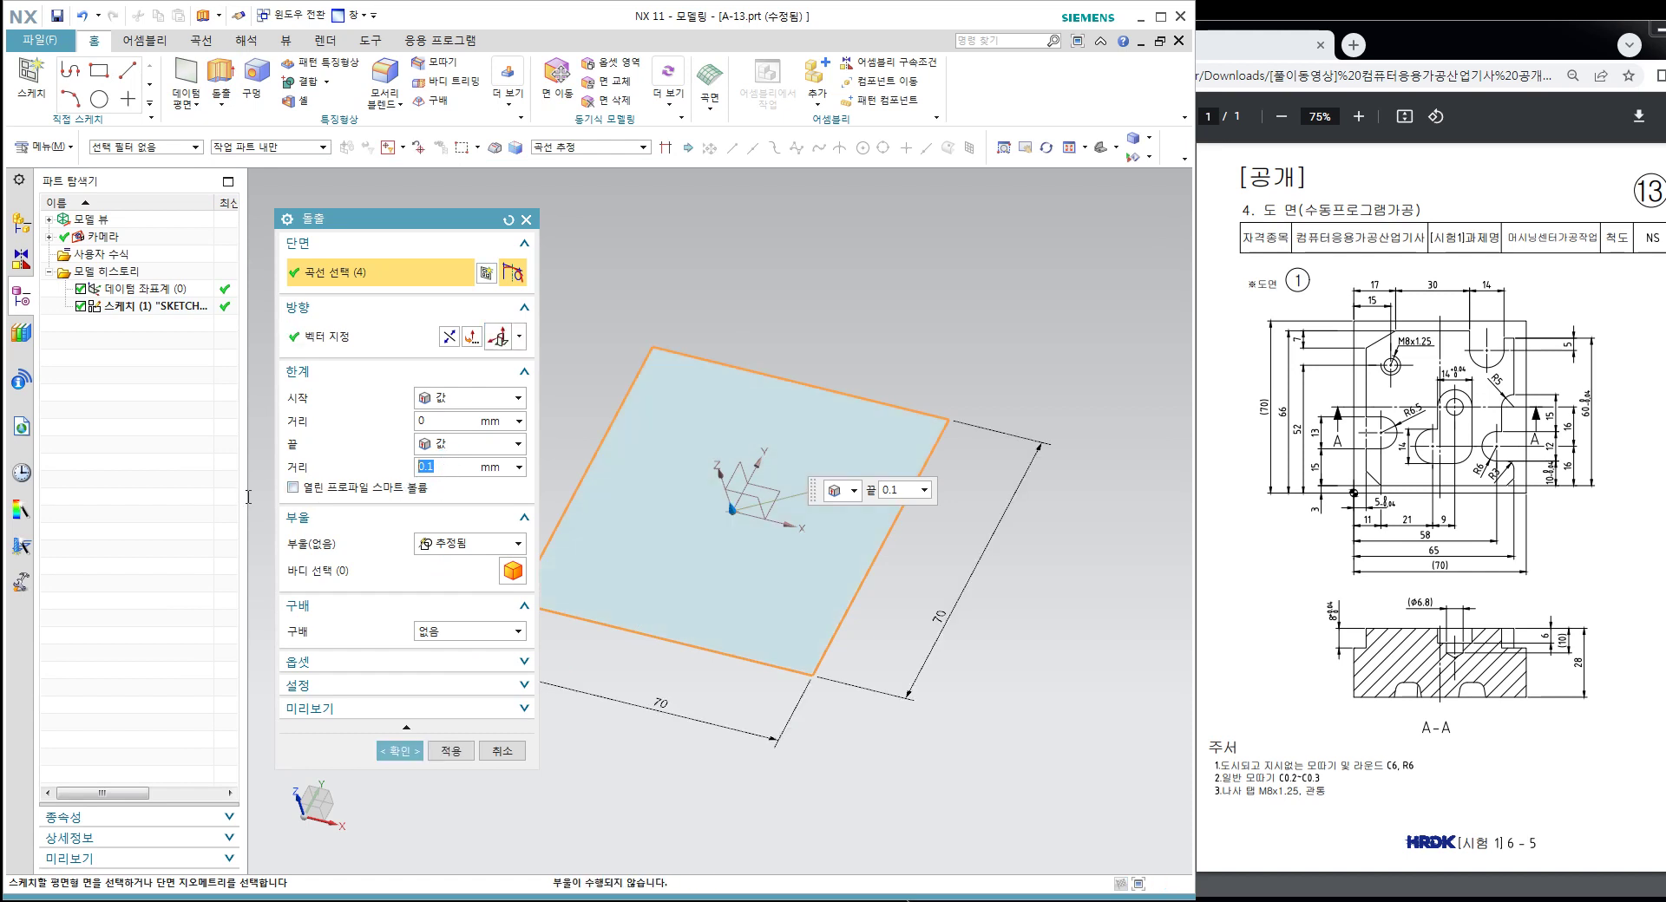
pyautogui.write('8')
pyautogui.press('Return')
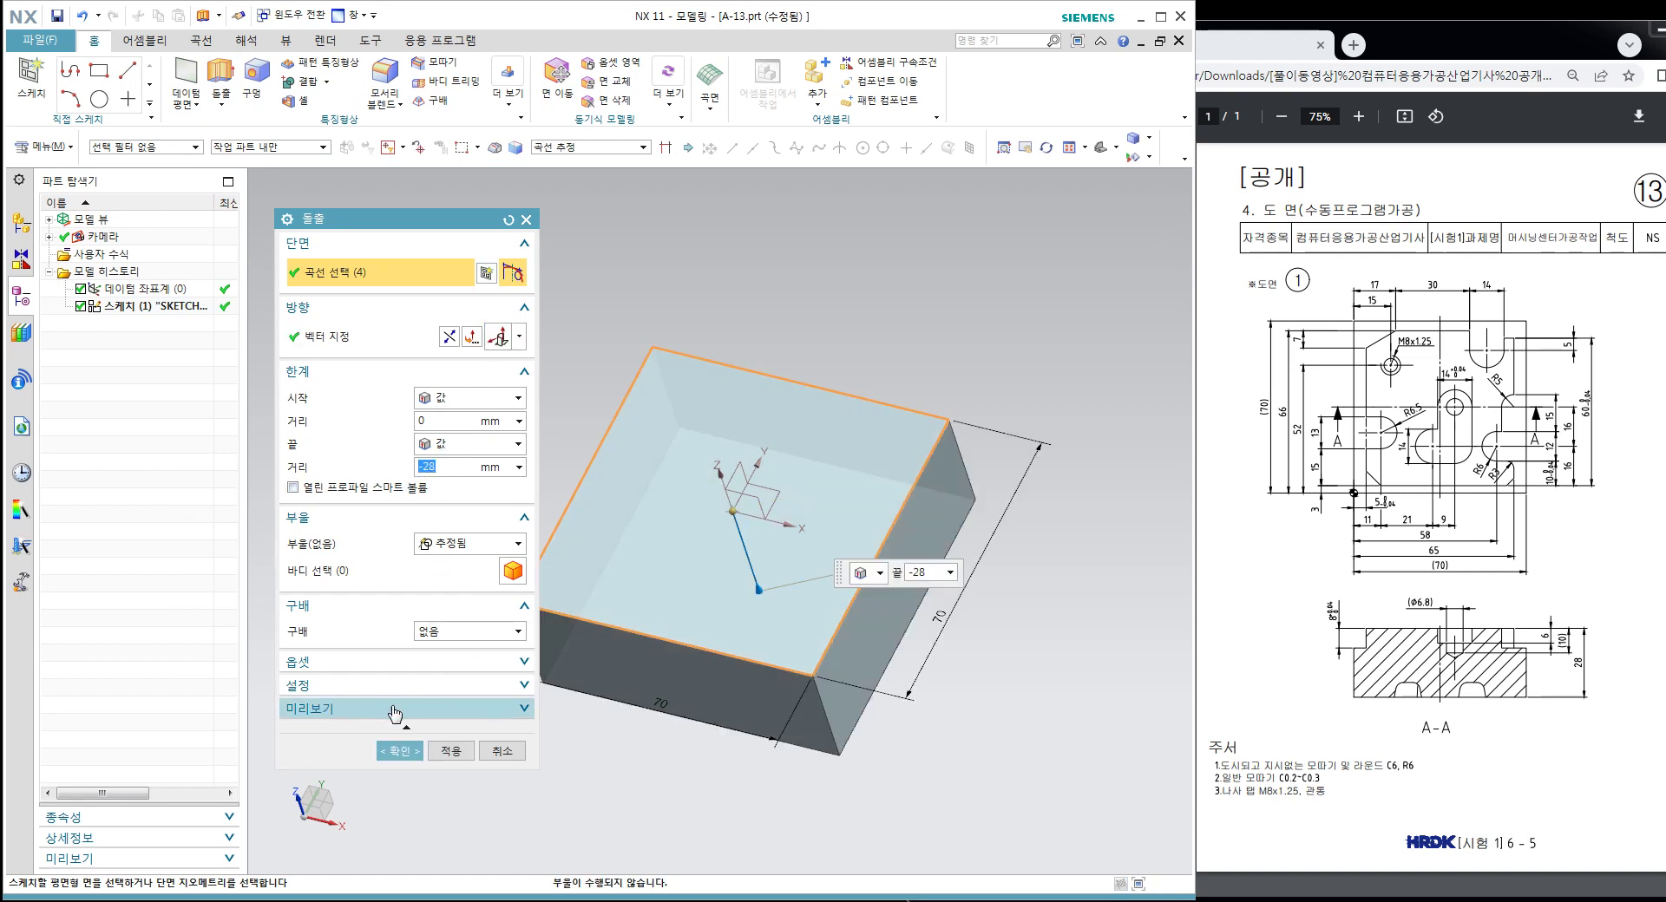
pyautogui.middleClick(416, 768)
# Step: Hide the square sketch in the model history
pyautogui.rightClick(818, 373)
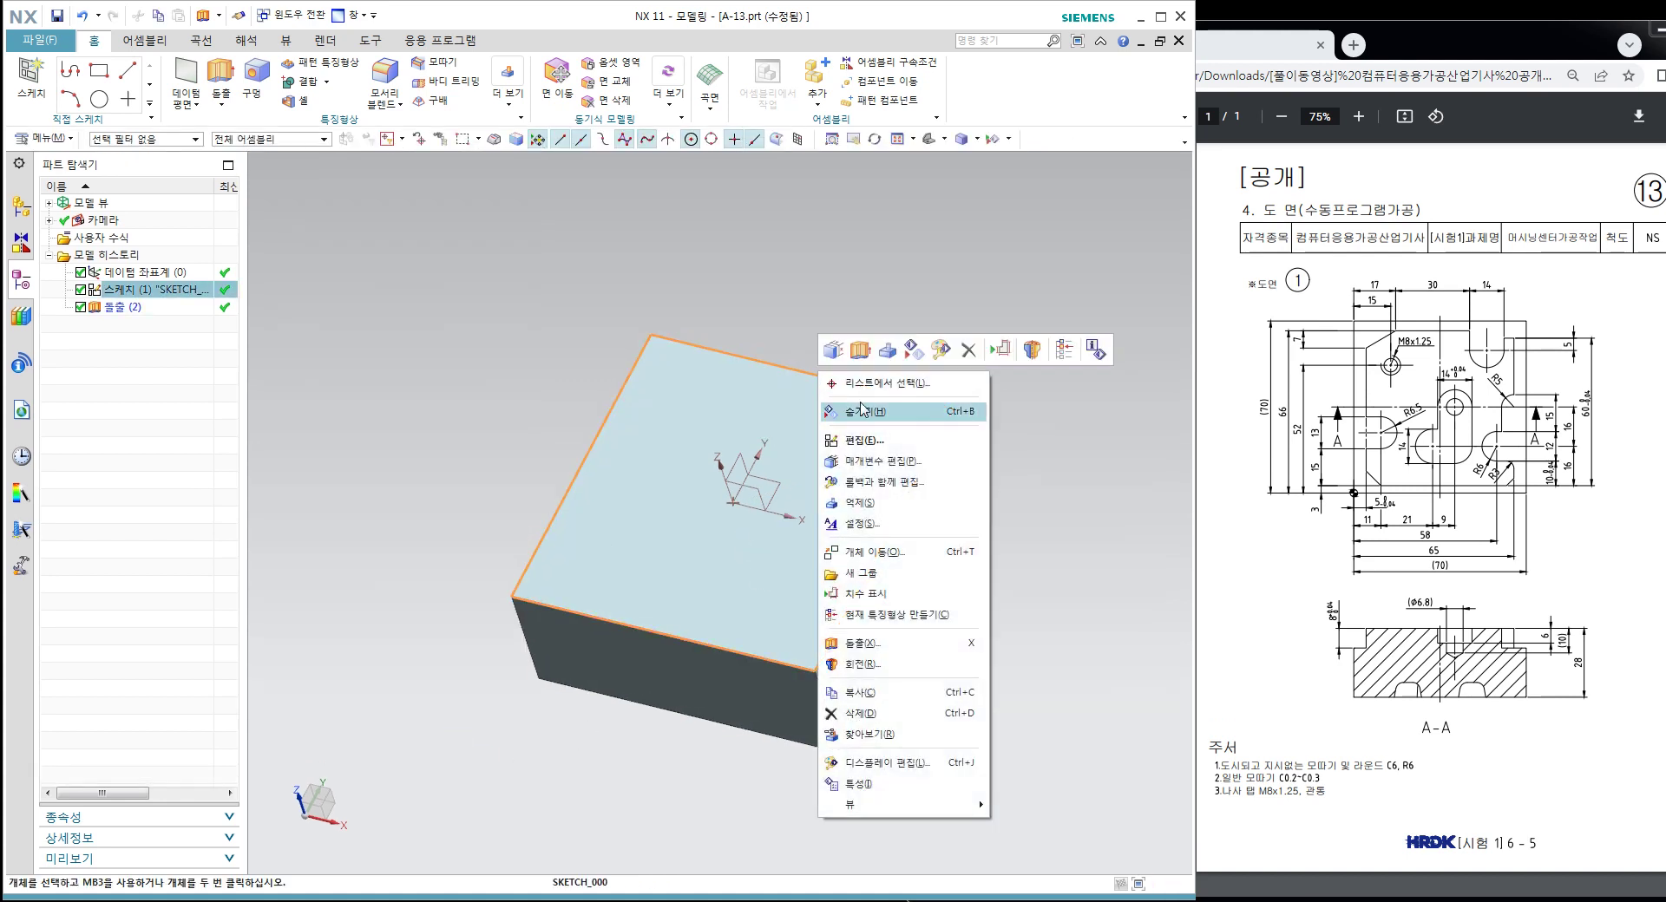
pyautogui.click(862, 410)
pyautogui.rightClick(867, 314)
pyautogui.click(829, 309)
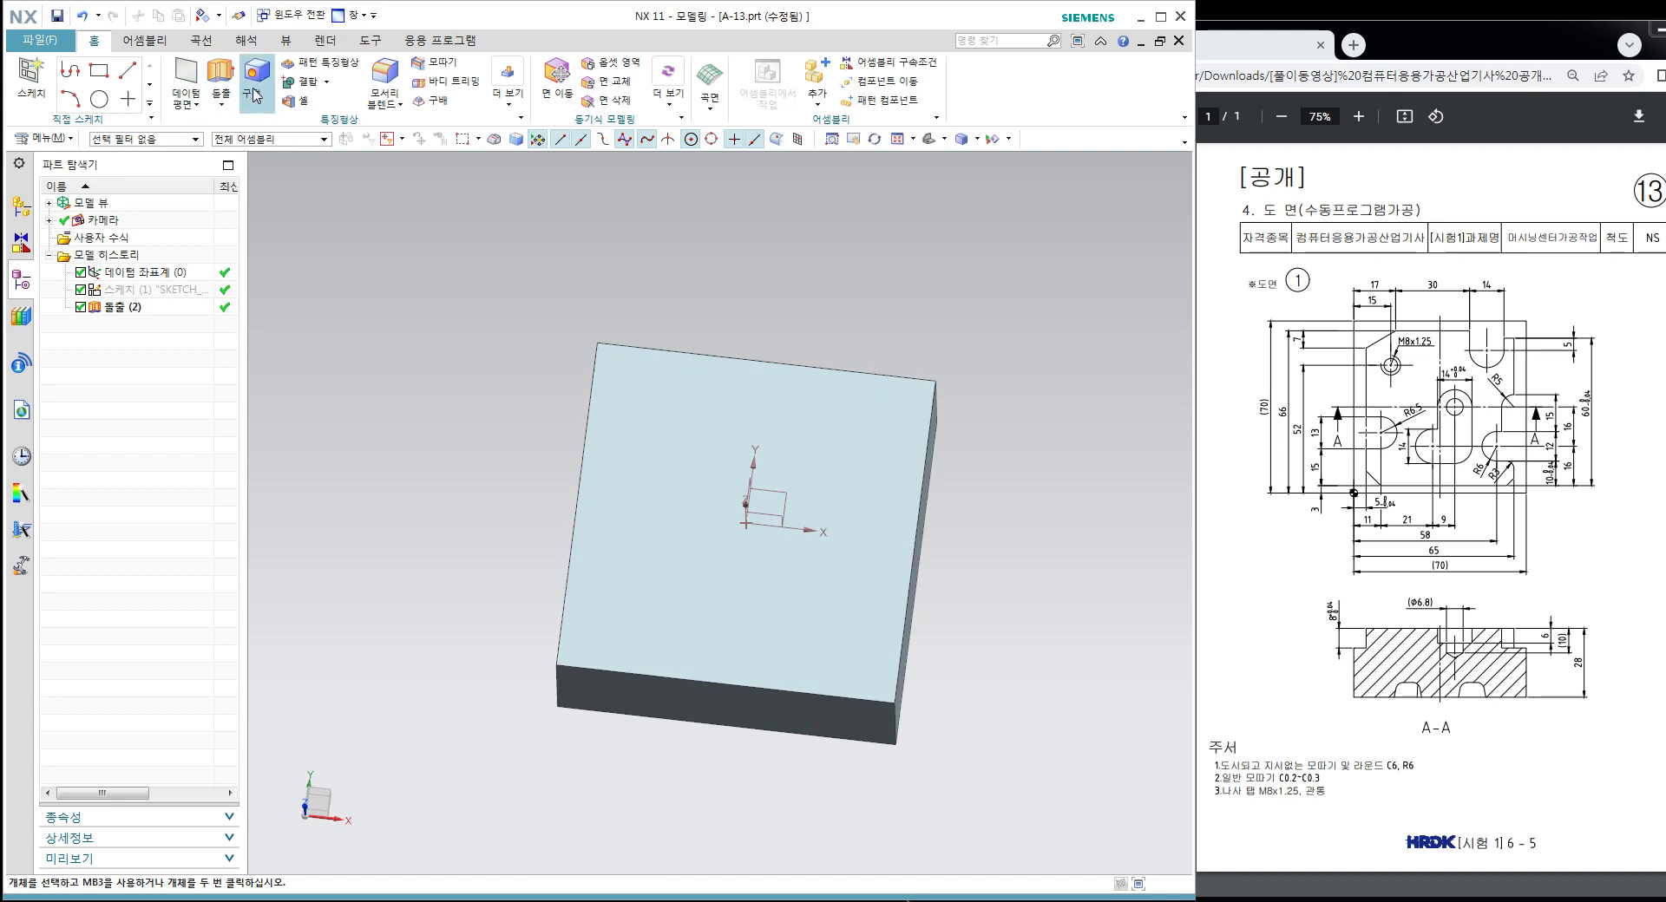
# Step: Sketch the hole point on the top face, 15 from the left edge
pyautogui.press('s')
pyautogui.click(660, 395)
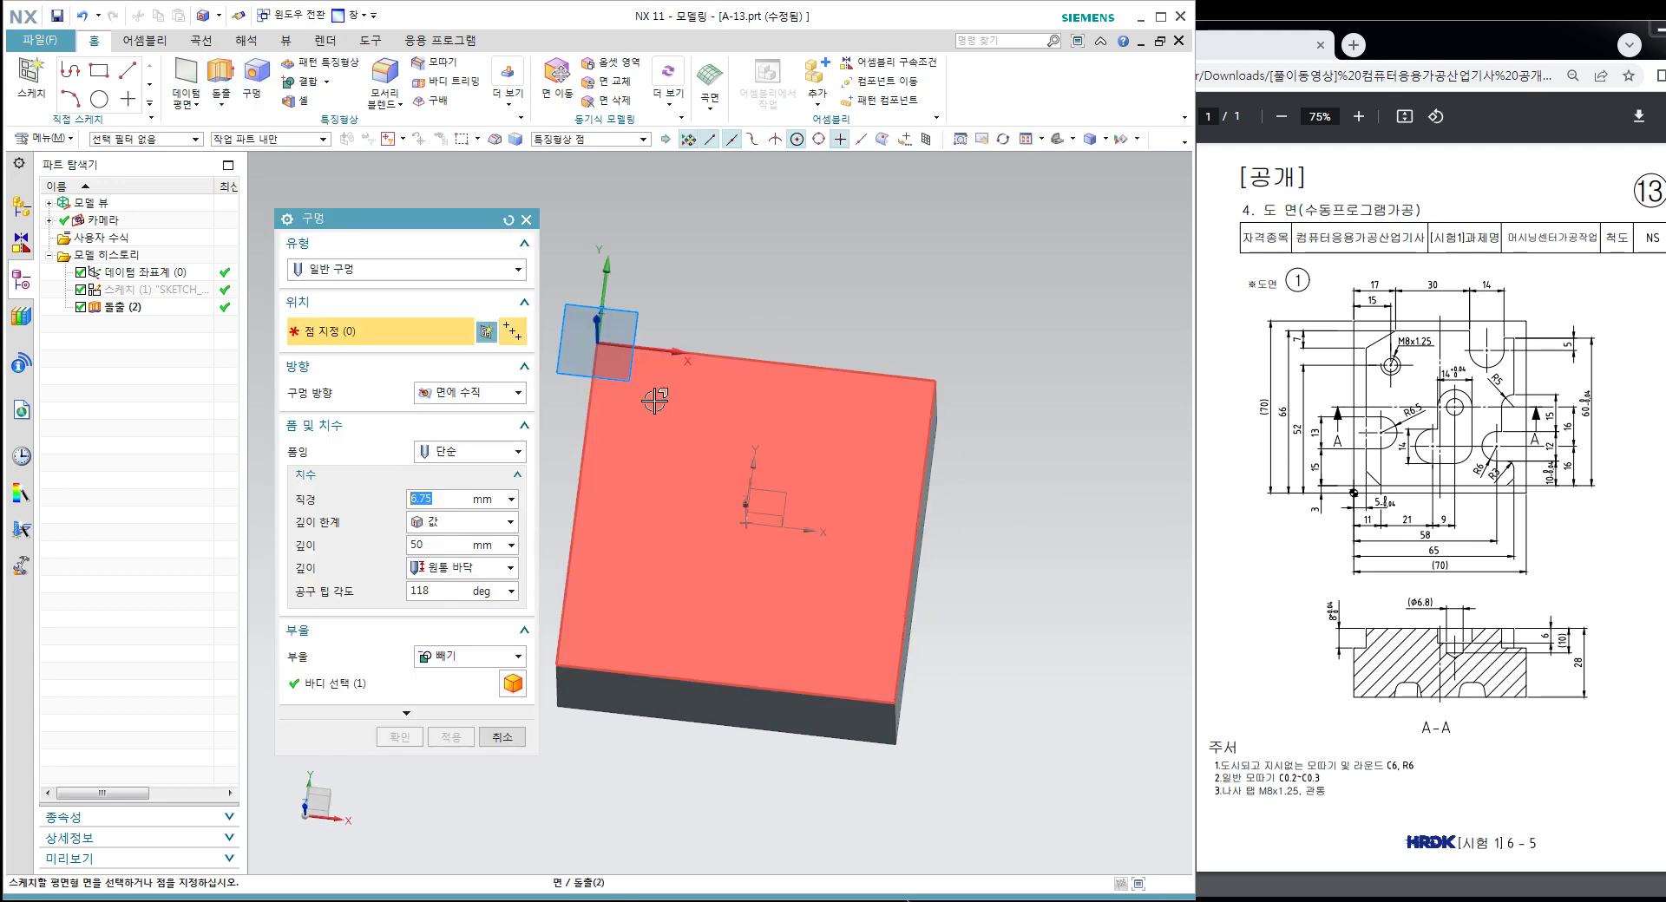
pyautogui.middleClick(660, 395)
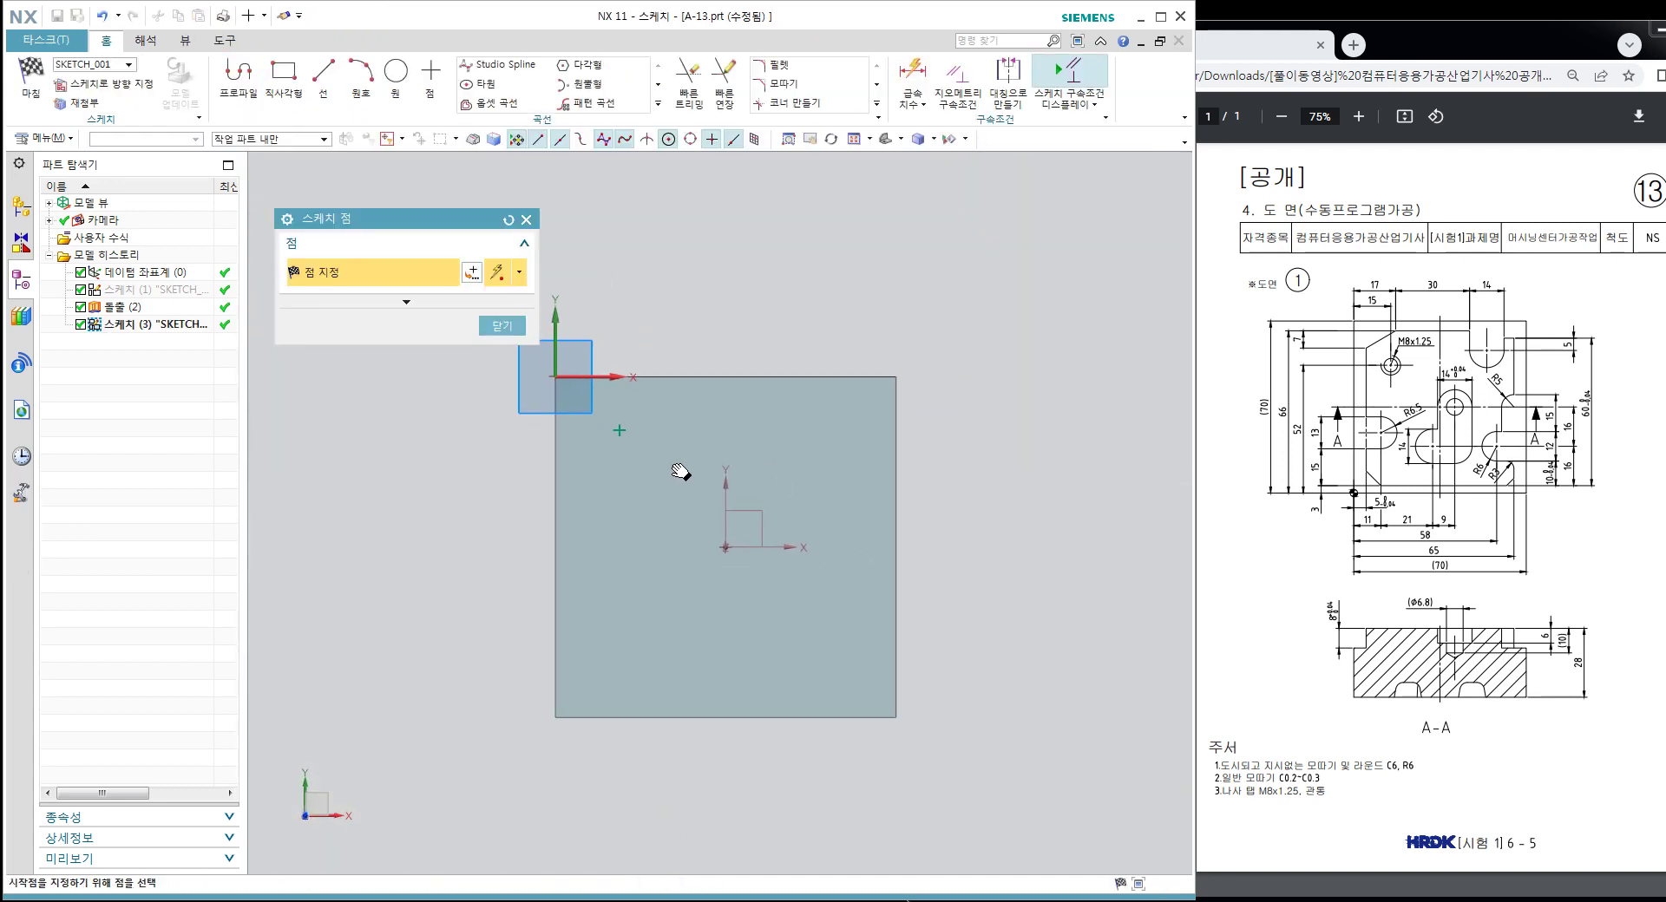
pyautogui.press('d')
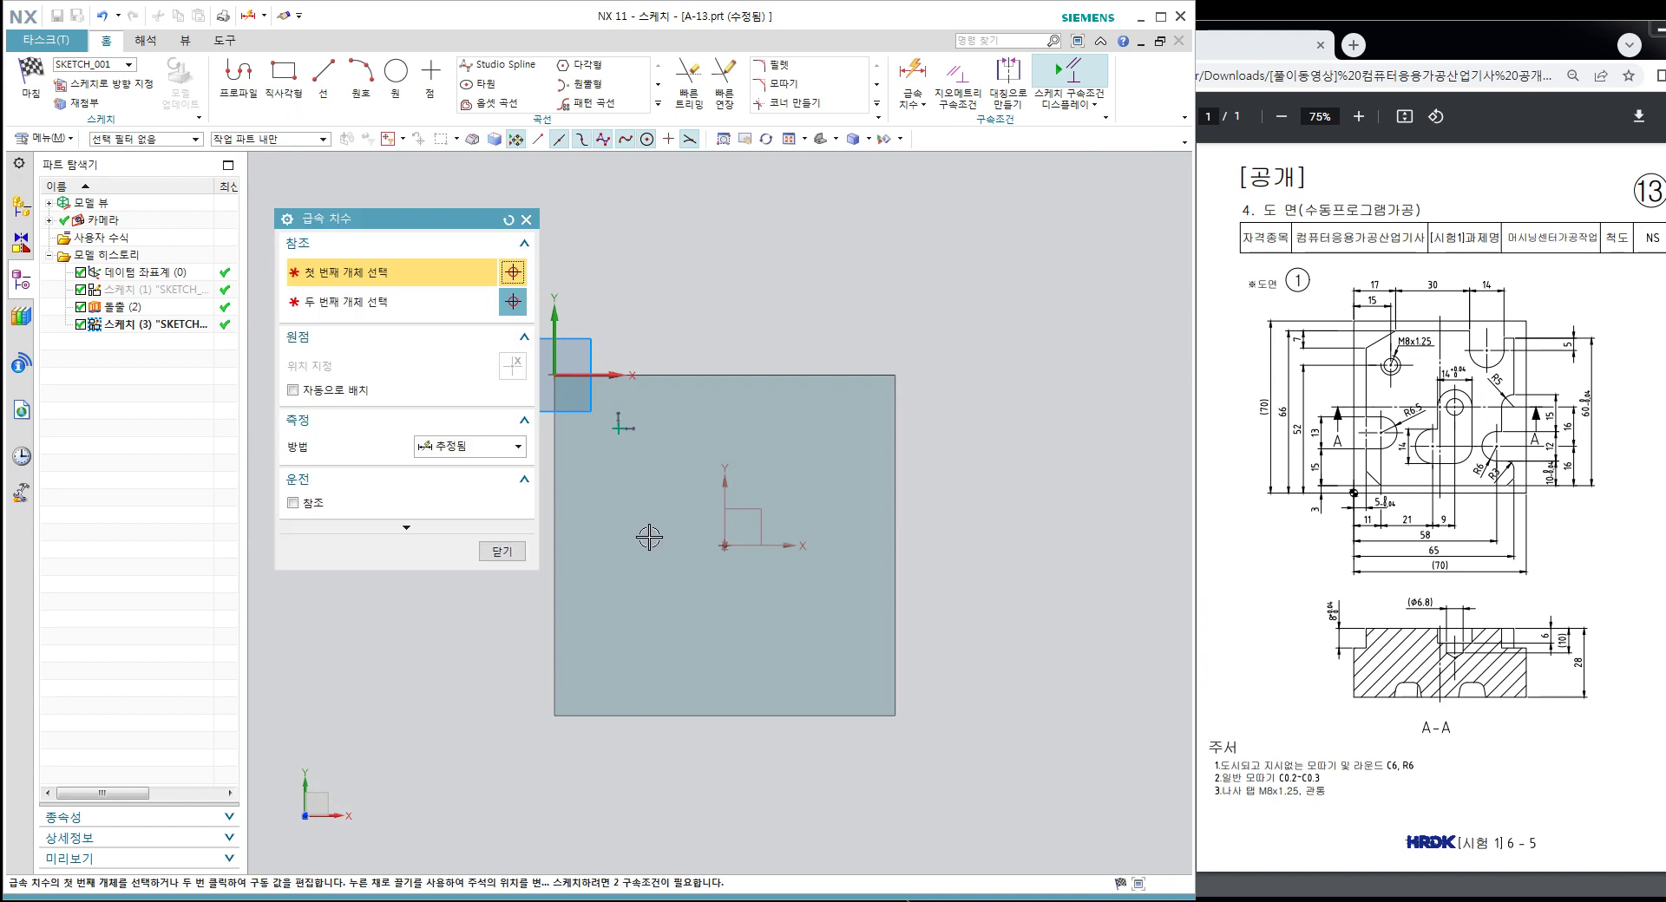
pyautogui.click(555, 469)
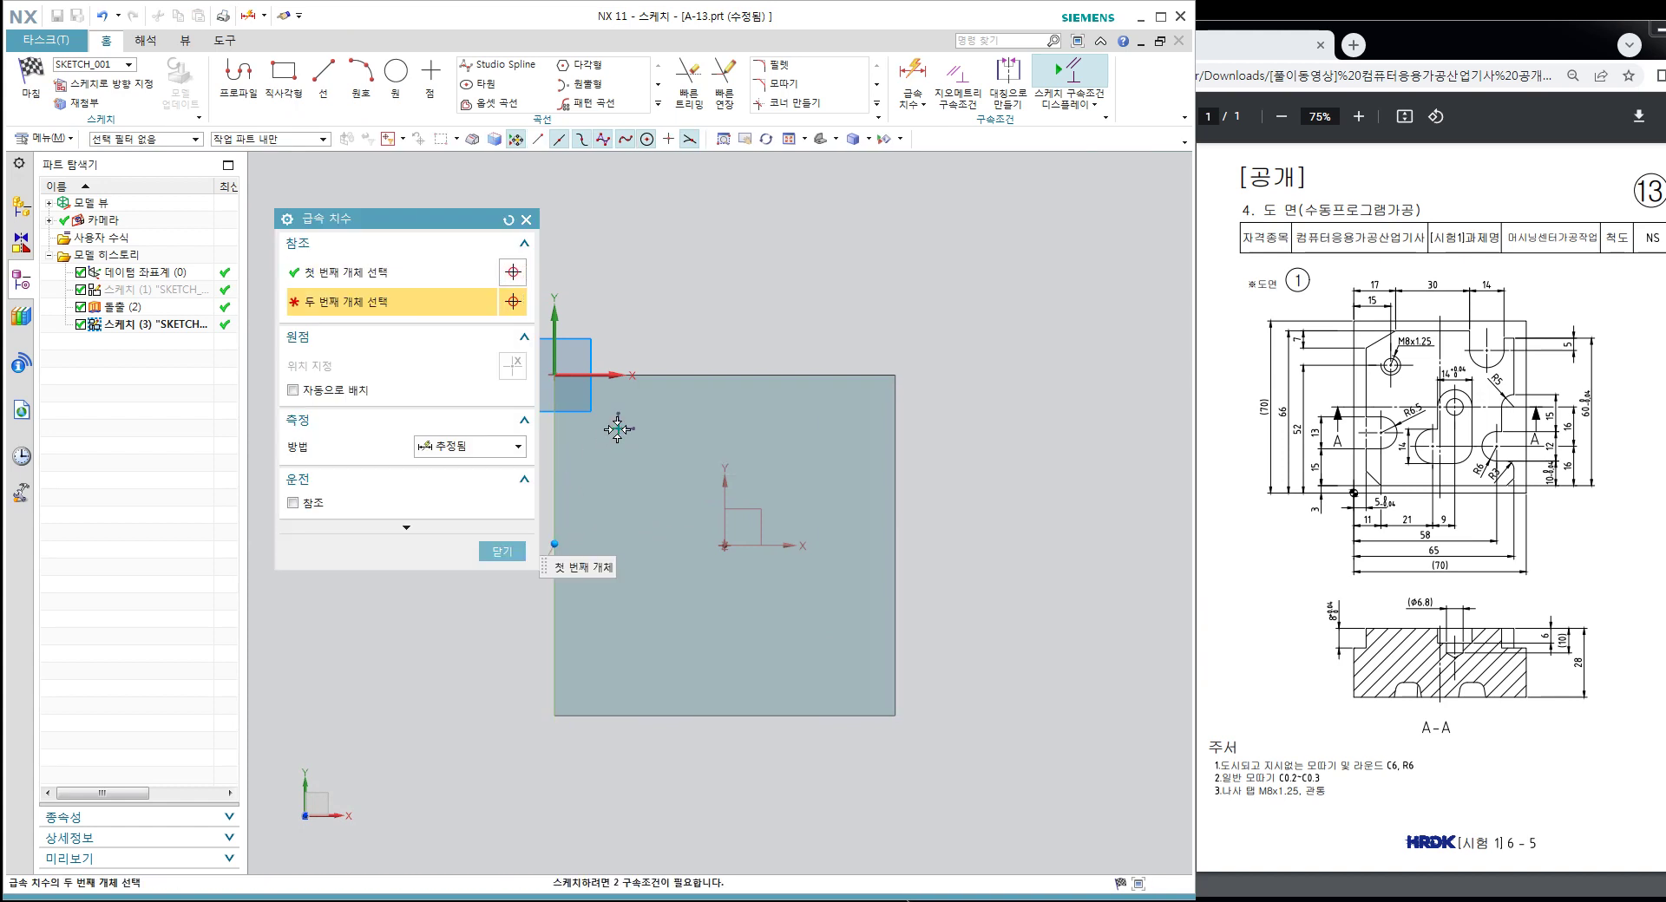
pyautogui.click(618, 428)
pyautogui.click(618, 314)
# Step: Dimension the hole point 52 from the block's bottom edge
pyautogui.keyDown('shift'); pyautogui.moveTo(767, 641); pyautogui.dragTo(859, 679, button='middle'); pyautogui.keyUp('shift')
pyautogui.click(720, 430)
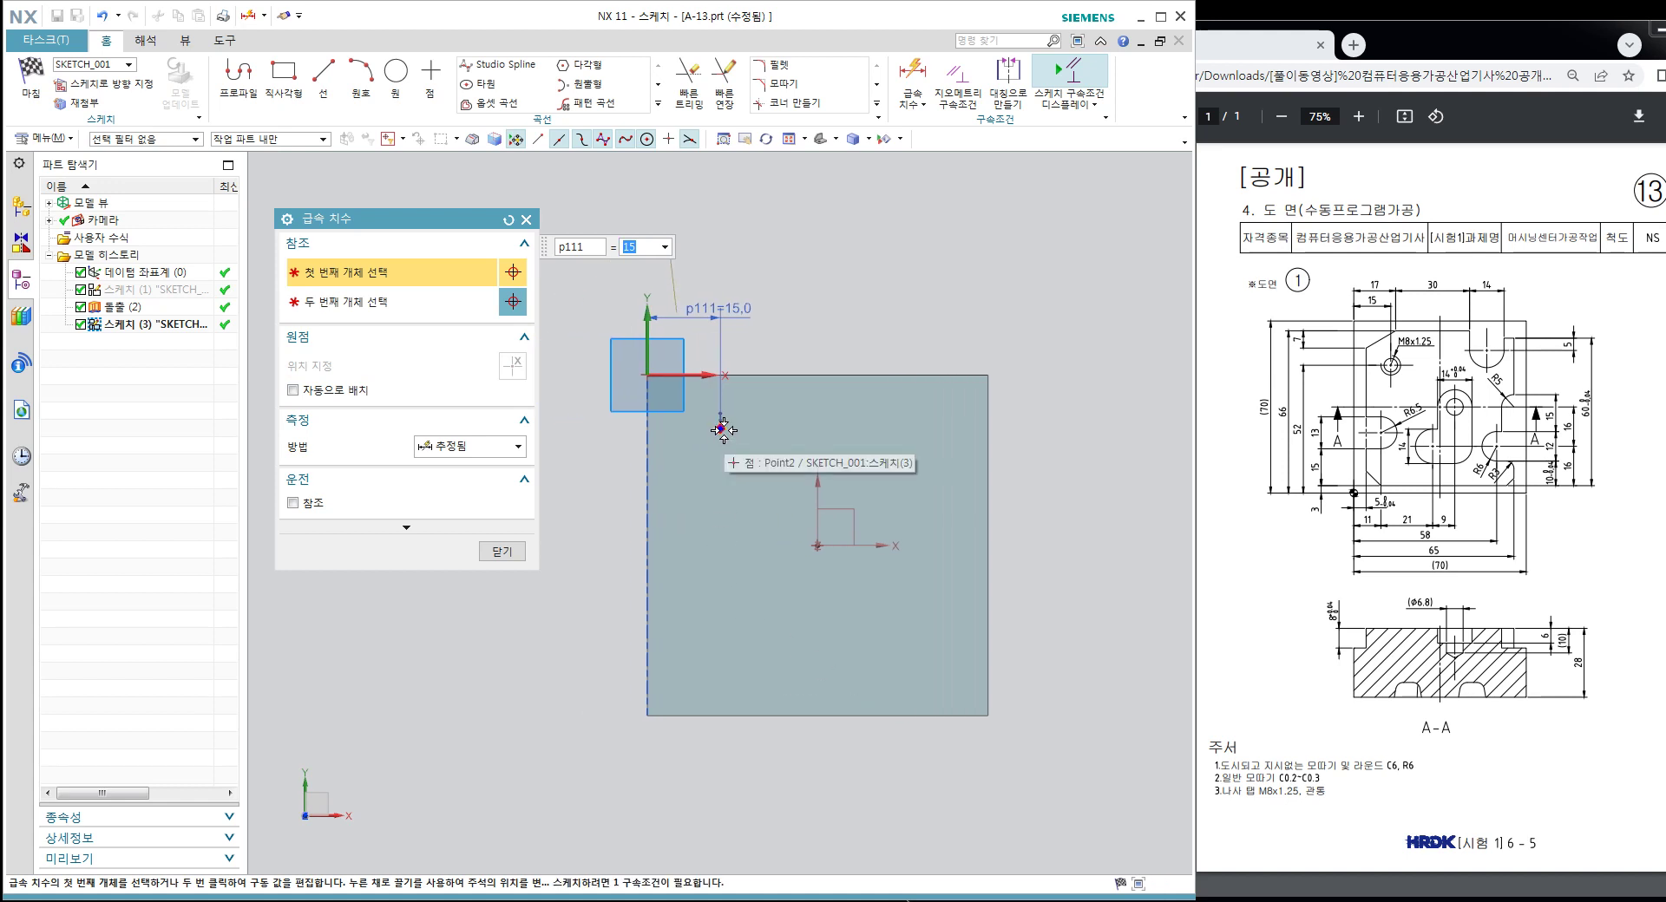
pyautogui.click(750, 714)
pyautogui.click(602, 603)
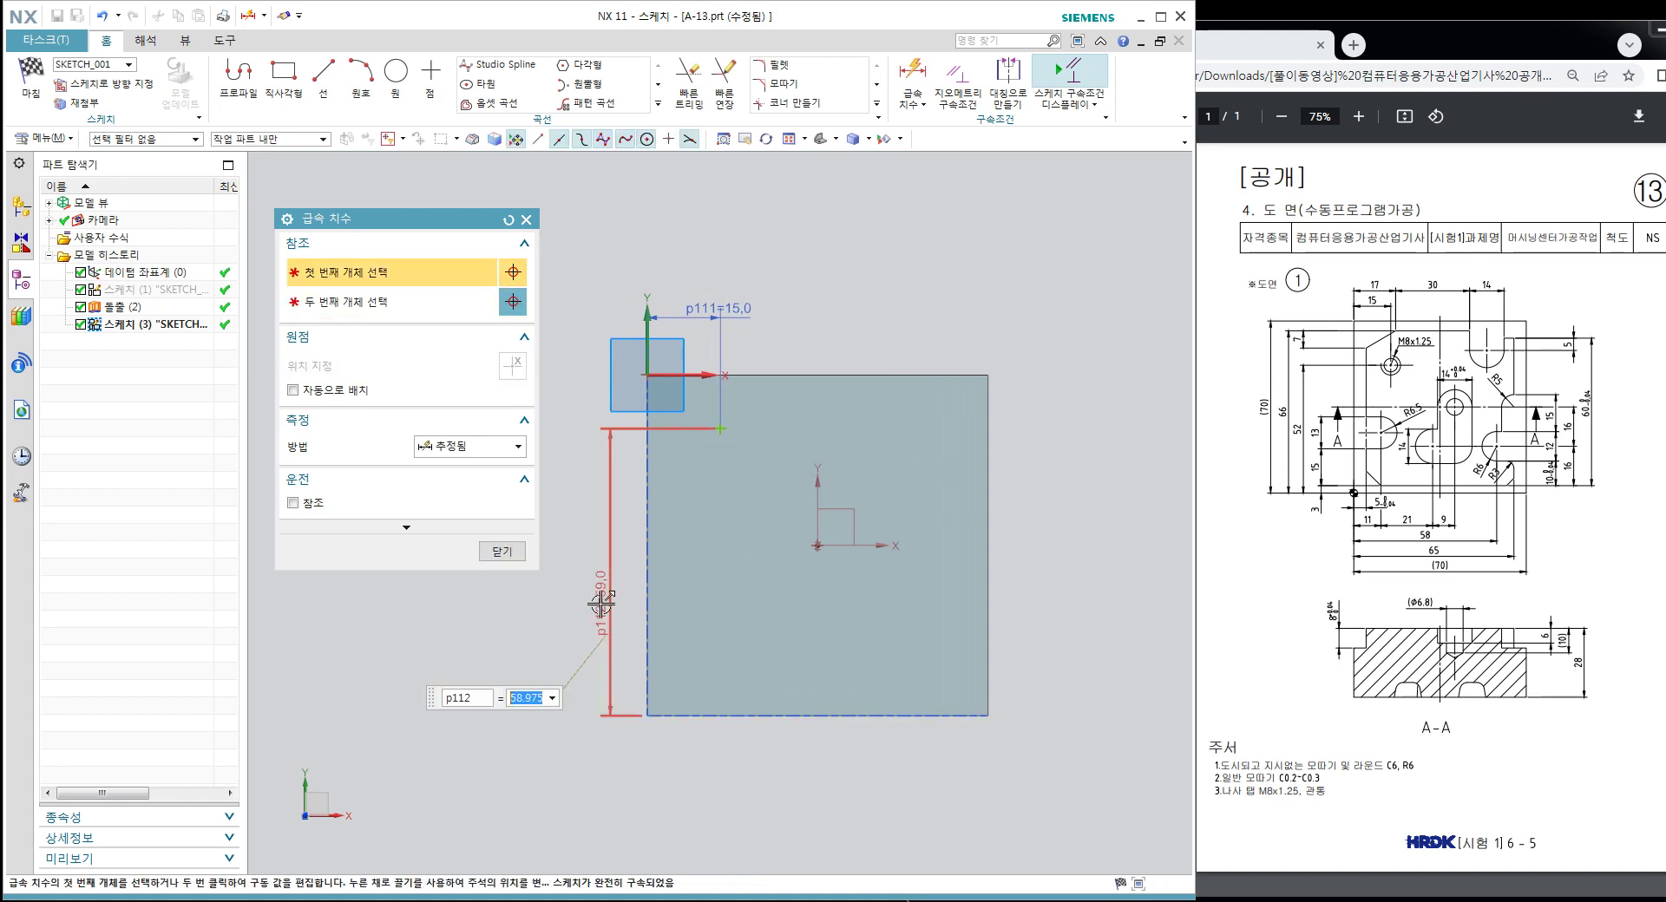
pyautogui.write('52')
pyautogui.press('Return')
pyautogui.click(502, 552)
# Step: Finish the position sketch and create the 6.8 mm hole
pyautogui.moveTo(694, 508); pyautogui.dragTo(694, 590, button='middle')
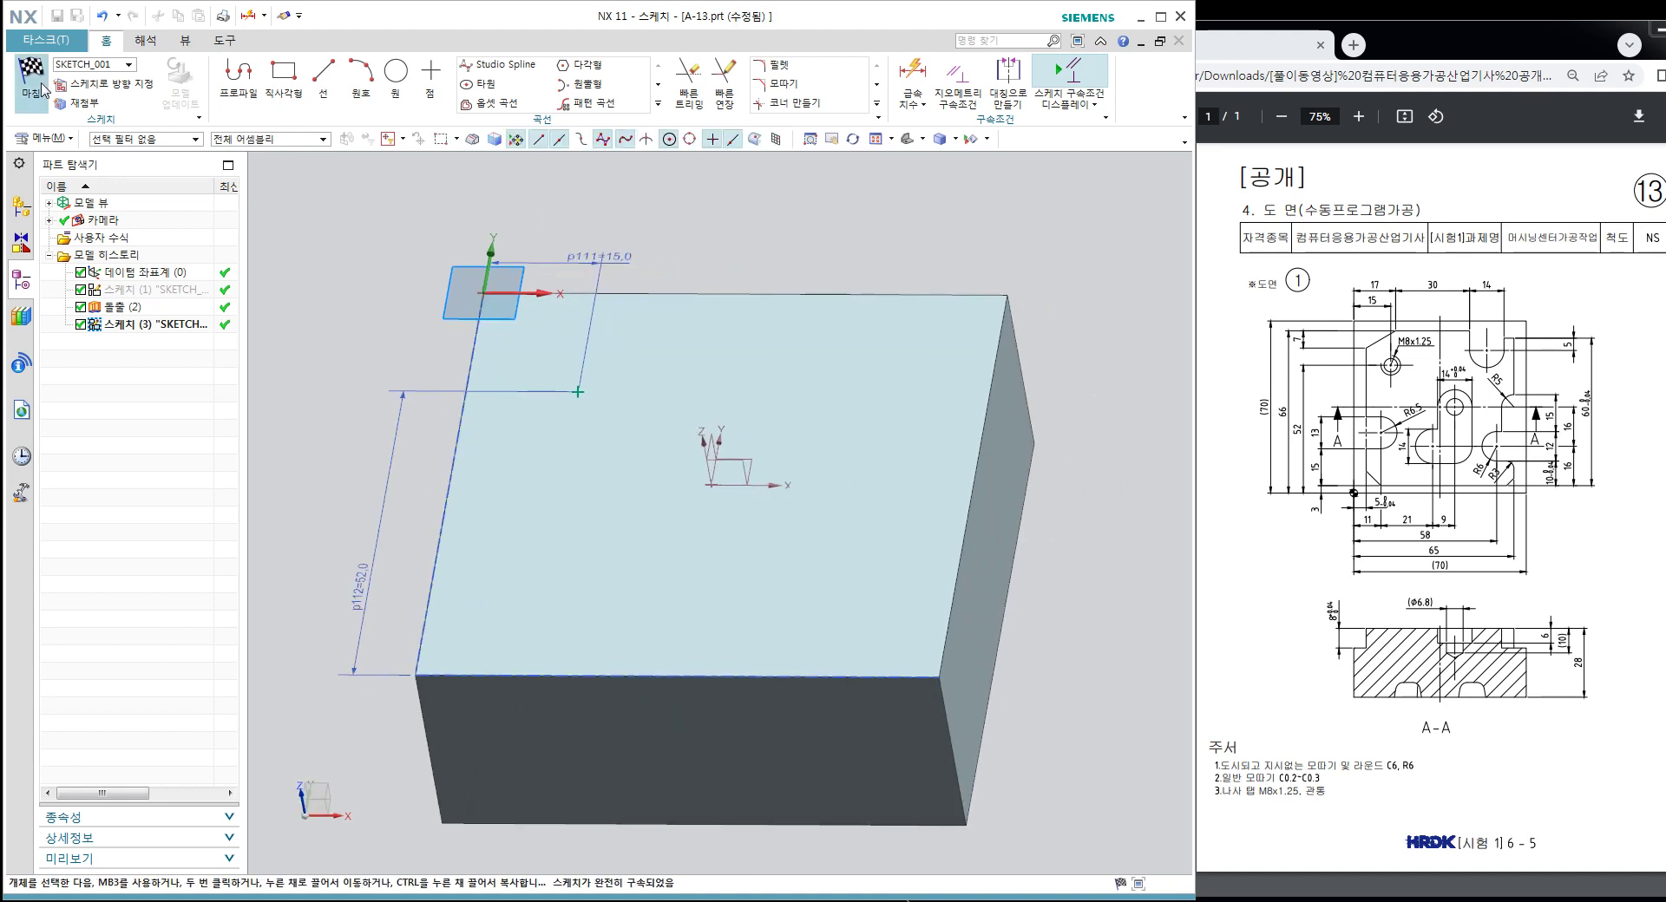
pyautogui.click(35, 78)
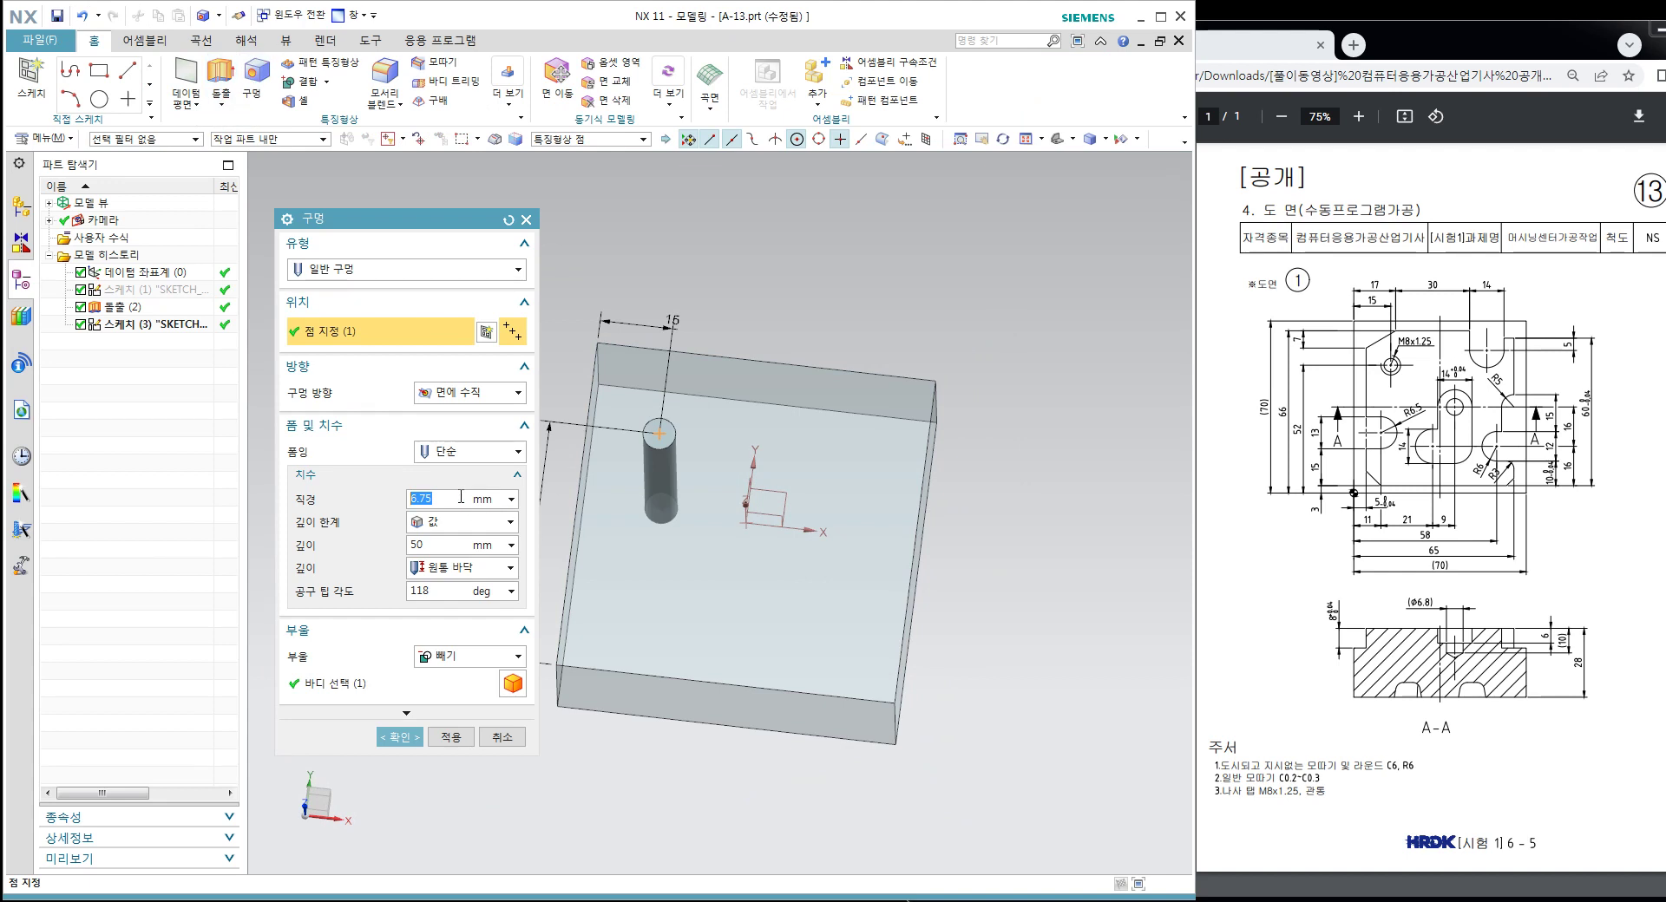
pyautogui.write('6.8')
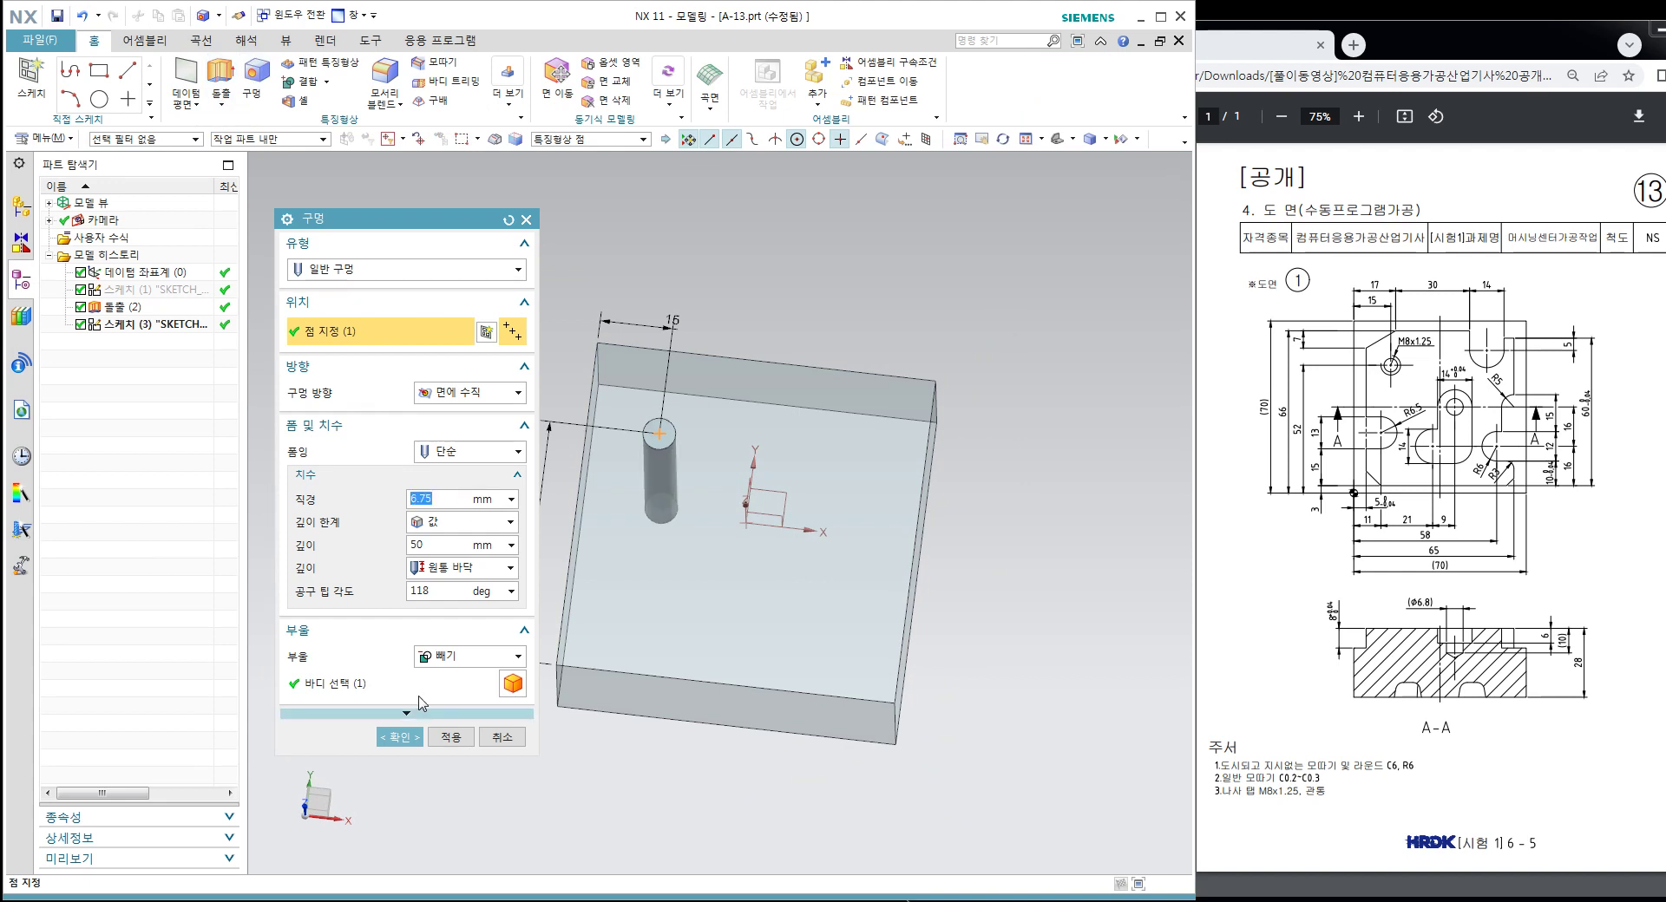
pyautogui.click(399, 737)
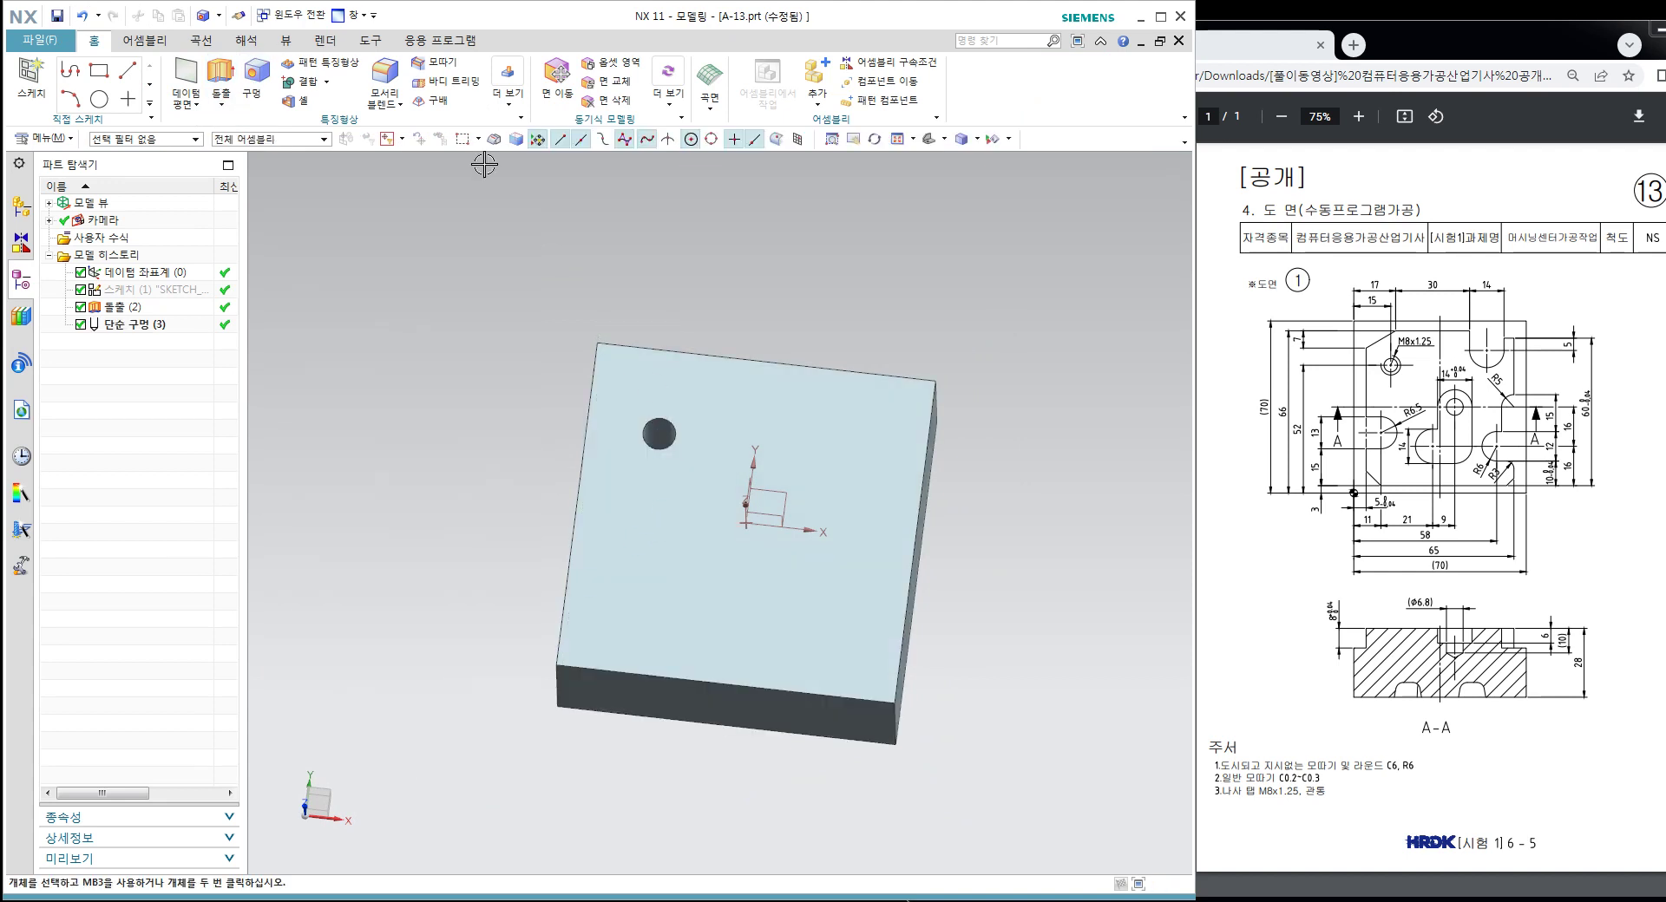
# Step: Chamfer the hole's top and bottom edges by 1 mm
pyautogui.click(443, 62)
pyautogui.click(657, 447)
pyautogui.moveTo(677, 469)
pyautogui.mouseDown(button='middle')
pyautogui.moveTo(682, 400)
pyautogui.moveTo(664, 694)
pyautogui.mouseUp(button='middle')
pyautogui.click(663, 687)
pyautogui.click(449, 359)
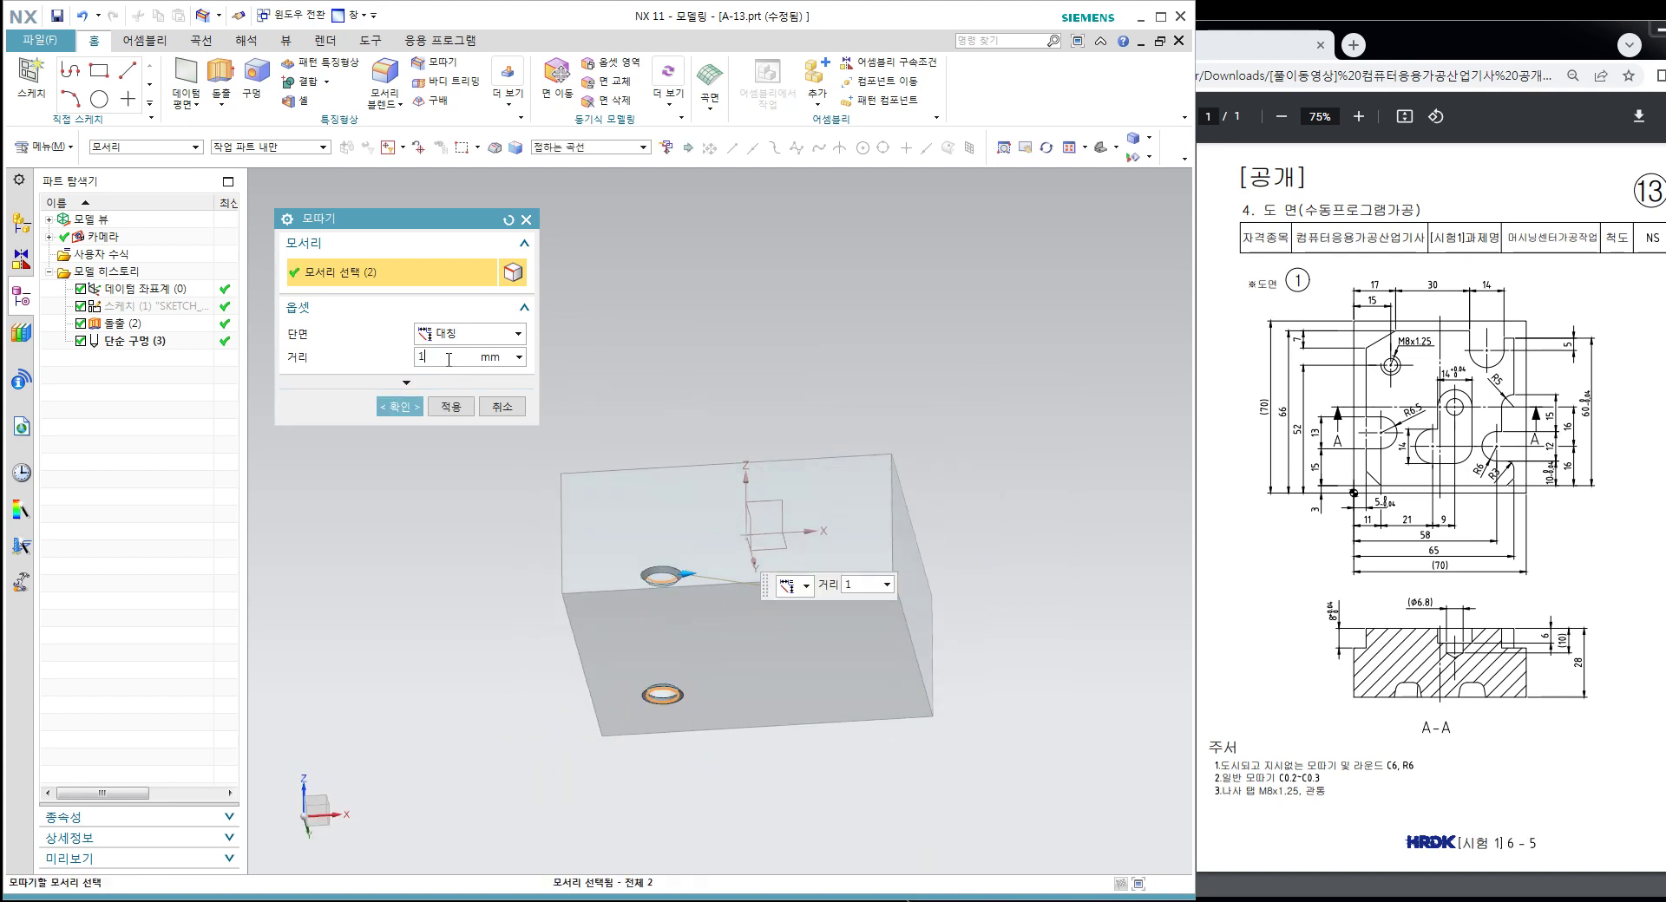
pyautogui.click(399, 406)
pyautogui.moveTo(669, 290)
pyautogui.mouseDown(button='middle')
pyautogui.moveTo(779, 518)
pyautogui.moveTo(712, 434)
pyautogui.mouseUp(button='middle')
# Step: Start a thread on the hole's cylindrical face
pyautogui.click(507, 82)
pyautogui.click(695, 222)
pyautogui.keyDown('shift'); pyautogui.moveTo(680, 298); pyautogui.dragTo(818, 427, button='middle'); pyautogui.keyUp('shift')
pyautogui.click(617, 364)
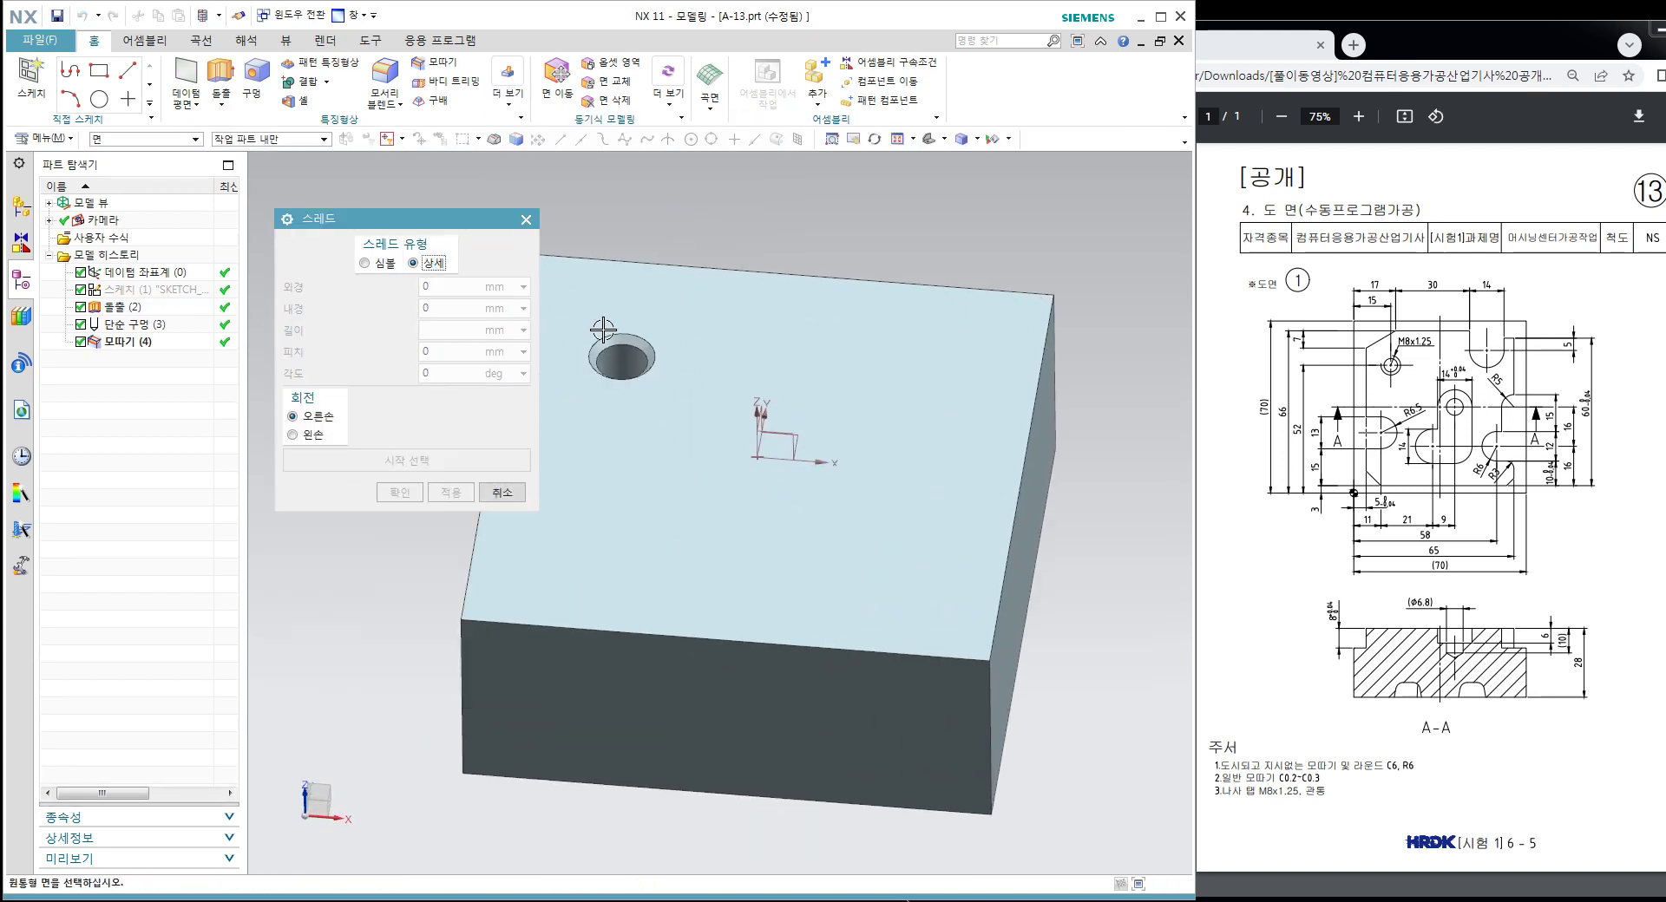
# Step: Create the detailed M8×1.25 thread, starting from the block's top face
pyautogui.click(678, 322)
pyautogui.click(406, 328)
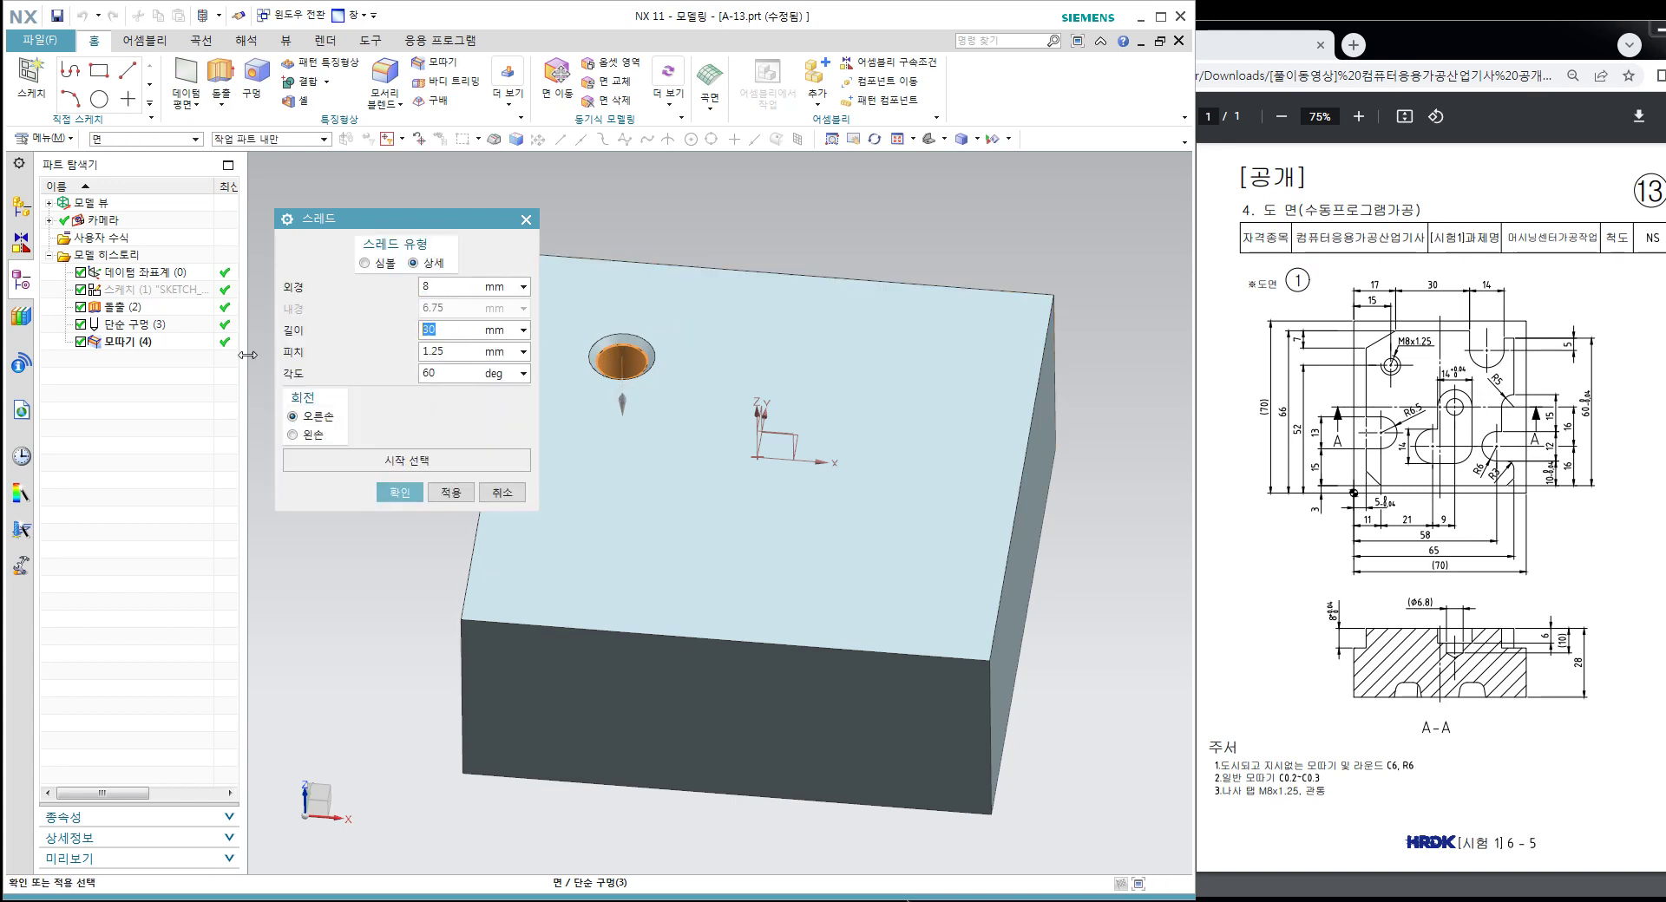
pyautogui.click(398, 493)
# Step: Orbit around the threaded block and select the block body
pyautogui.scroll(5, 660, 365)
pyautogui.scroll(-5, 709, 513)
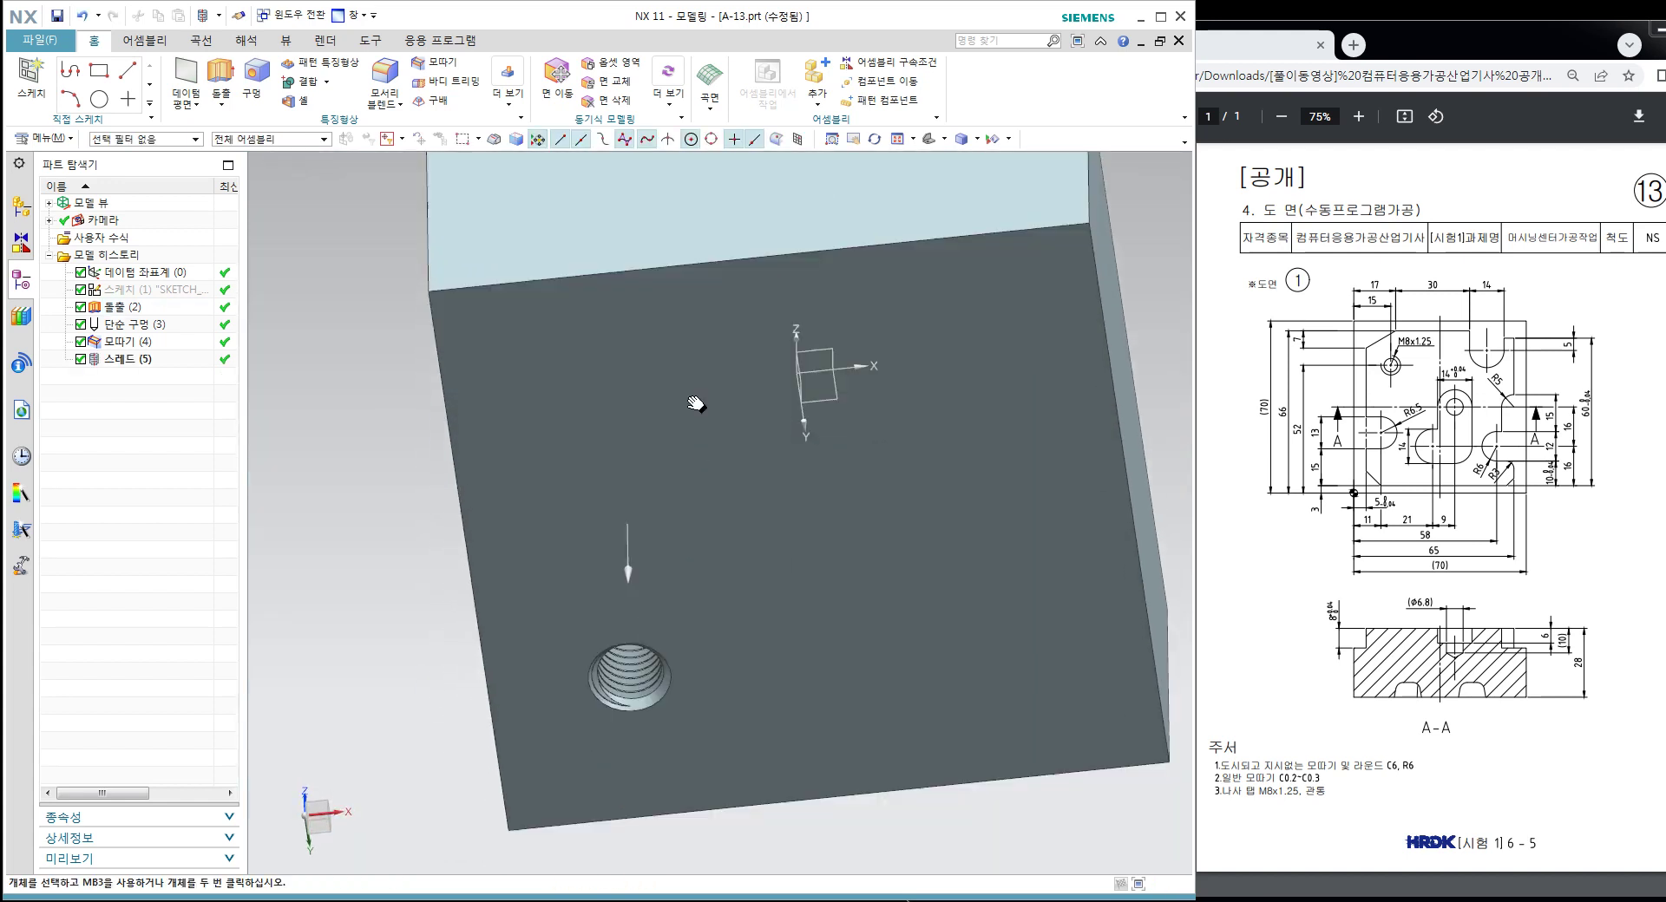
pyautogui.scroll(3, 643, 551)
pyautogui.scroll(2, 664, 551)
pyautogui.scroll(-5, 663, 551)
pyautogui.moveTo(662, 551); pyautogui.dragTo(767, 569, button='middle')
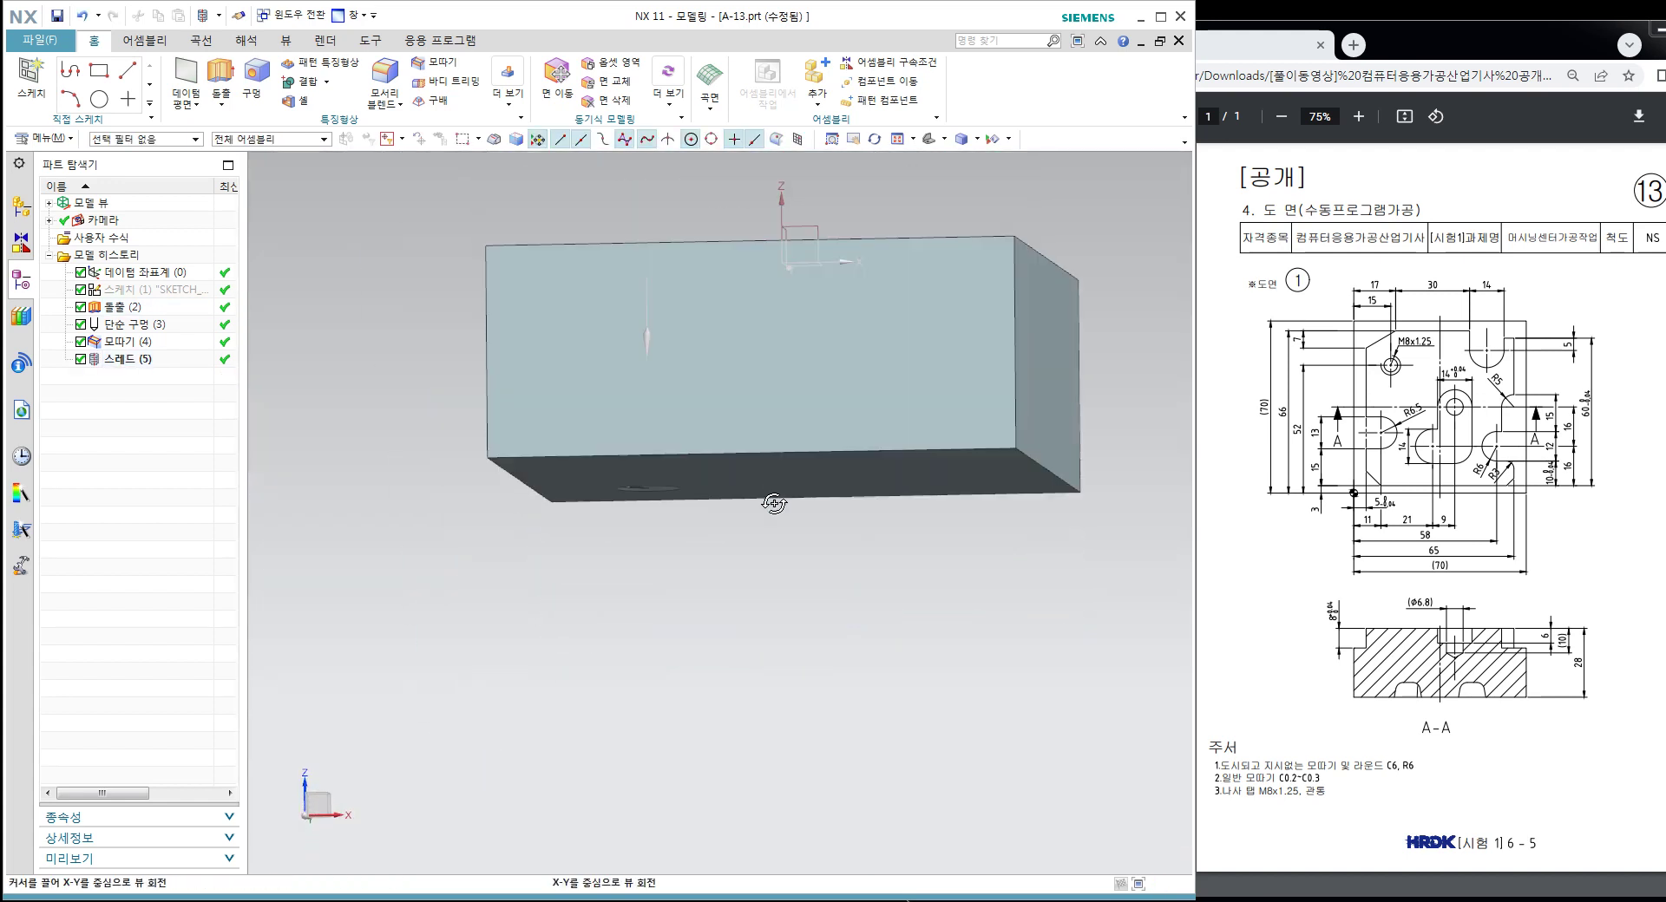
pyautogui.press('Home')
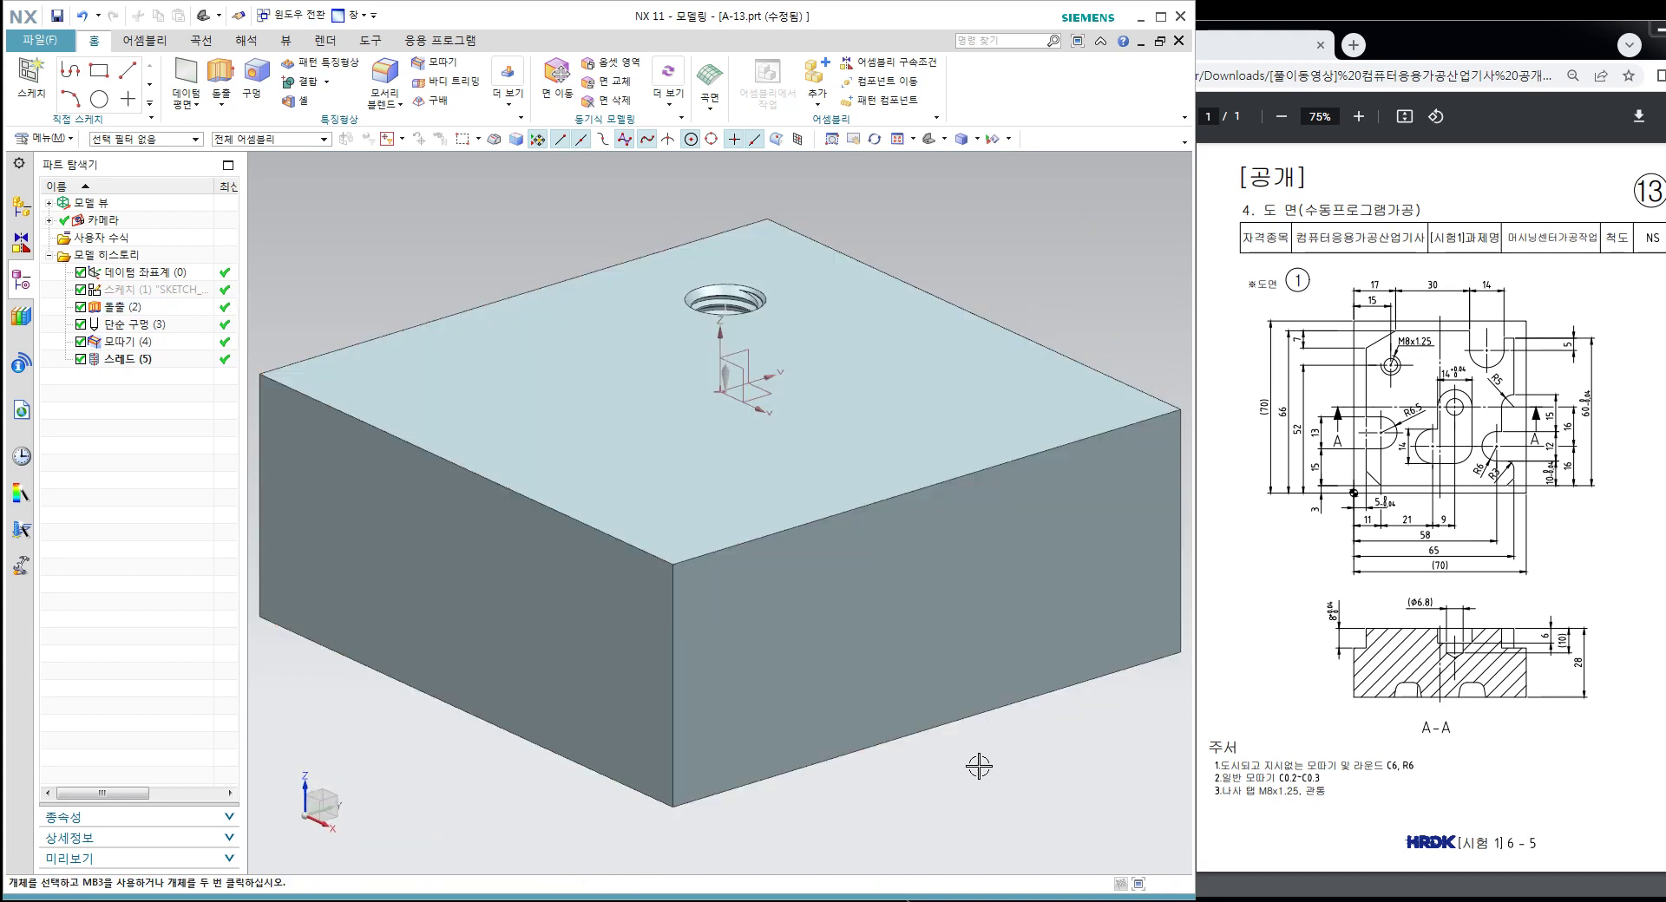
pyautogui.moveTo(899, 510)
pyautogui.mouseDown(button='middle')
pyautogui.moveTo(910, 449)
pyautogui.moveTo(878, 483)
pyautogui.mouseUp(button='middle')
pyautogui.moveTo(878, 399); pyautogui.dragTo(778, 431, button='middle')
pyautogui.click(779, 431)
# Step: Rotate the block body 180° about the XC axis
pyautogui.hotkey('ctrl', 't')
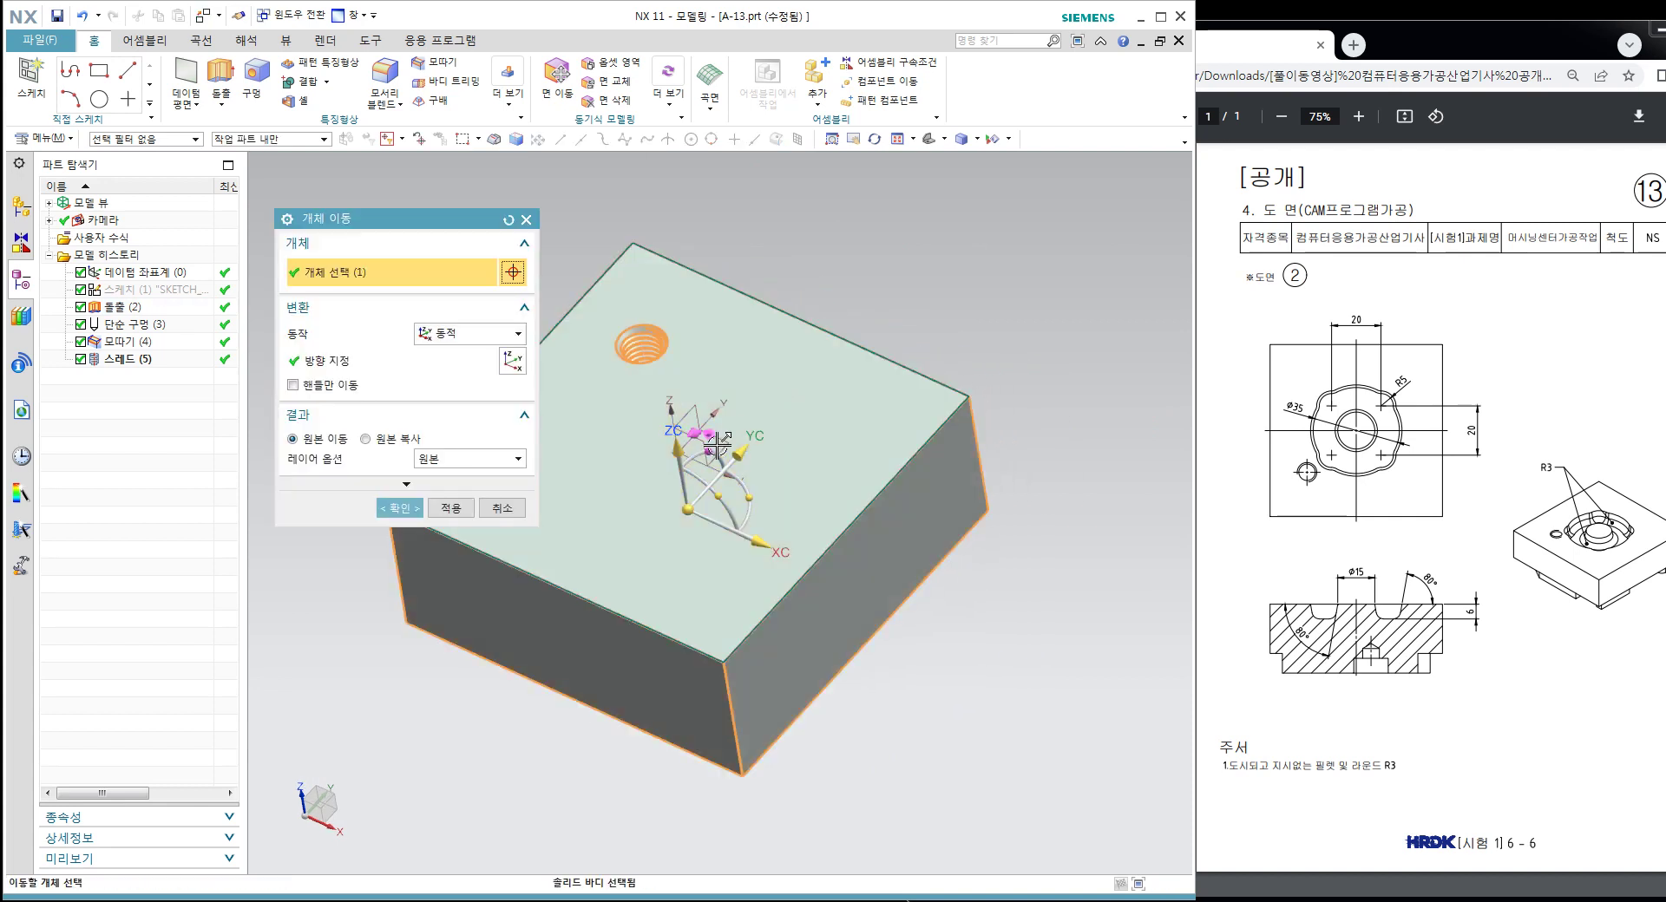
pyautogui.click(717, 446)
pyautogui.write('0')
pyautogui.press('Return')
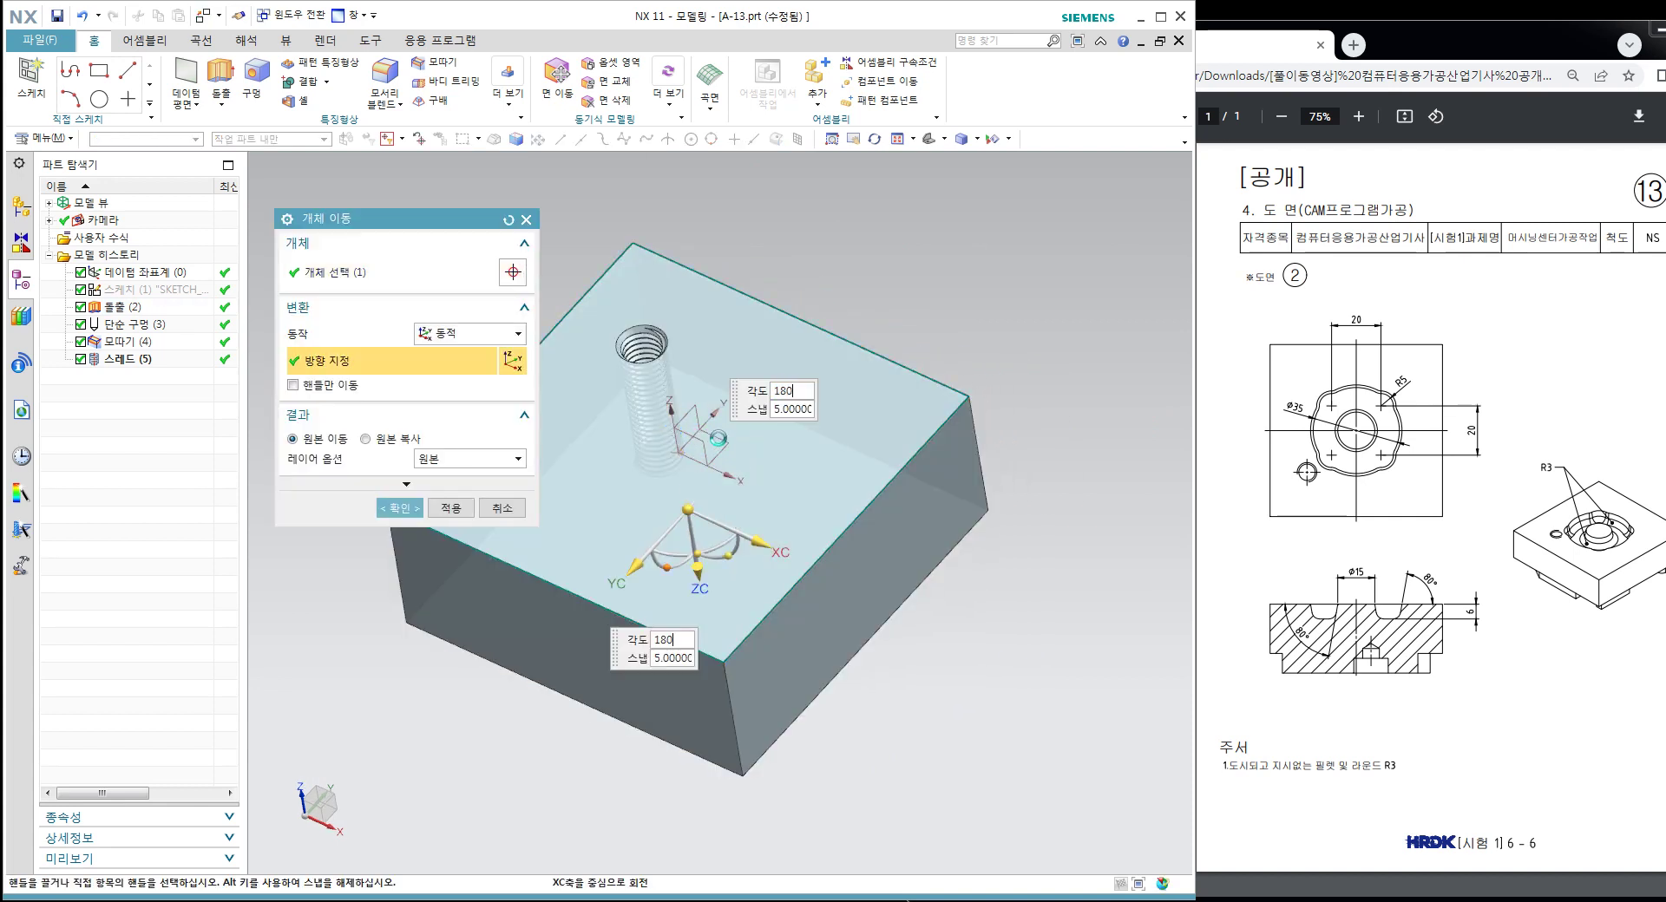
pyautogui.click(388, 508)
pyautogui.moveTo(669, 483)
pyautogui.mouseDown(button='middle')
pyautogui.moveTo(724, 518)
pyautogui.moveTo(622, 509)
pyautogui.mouseUp(button='middle')
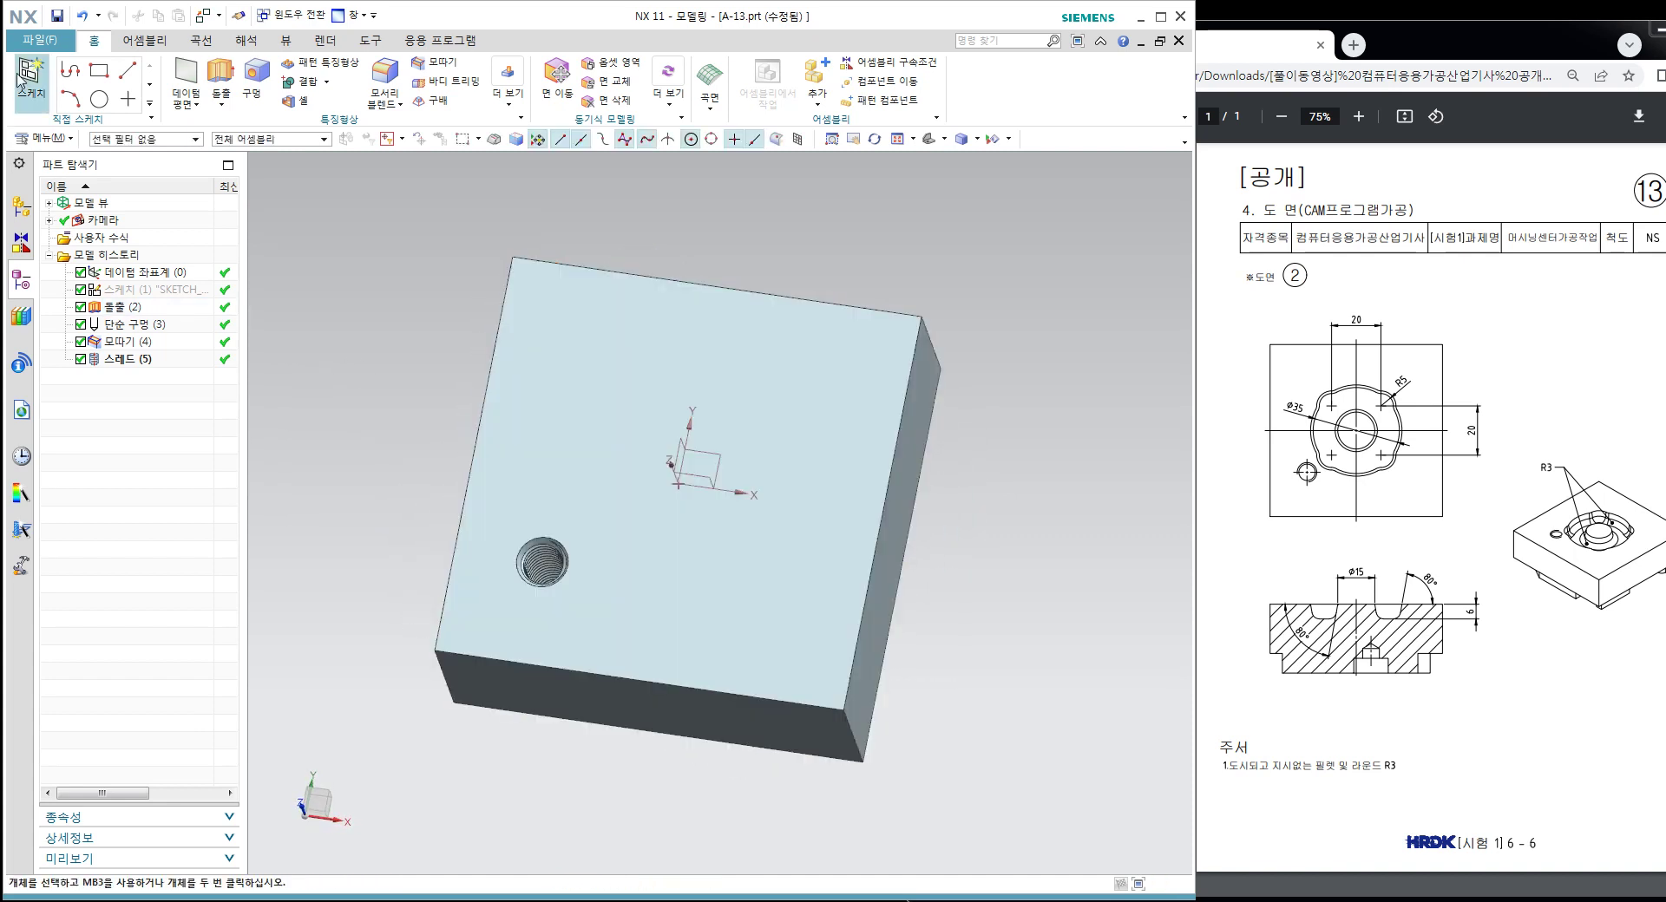
pyautogui.click(30, 78)
# Step: Sketch a 35 mm circle centred at the origin on the block's top face
pyautogui.click(451, 437)
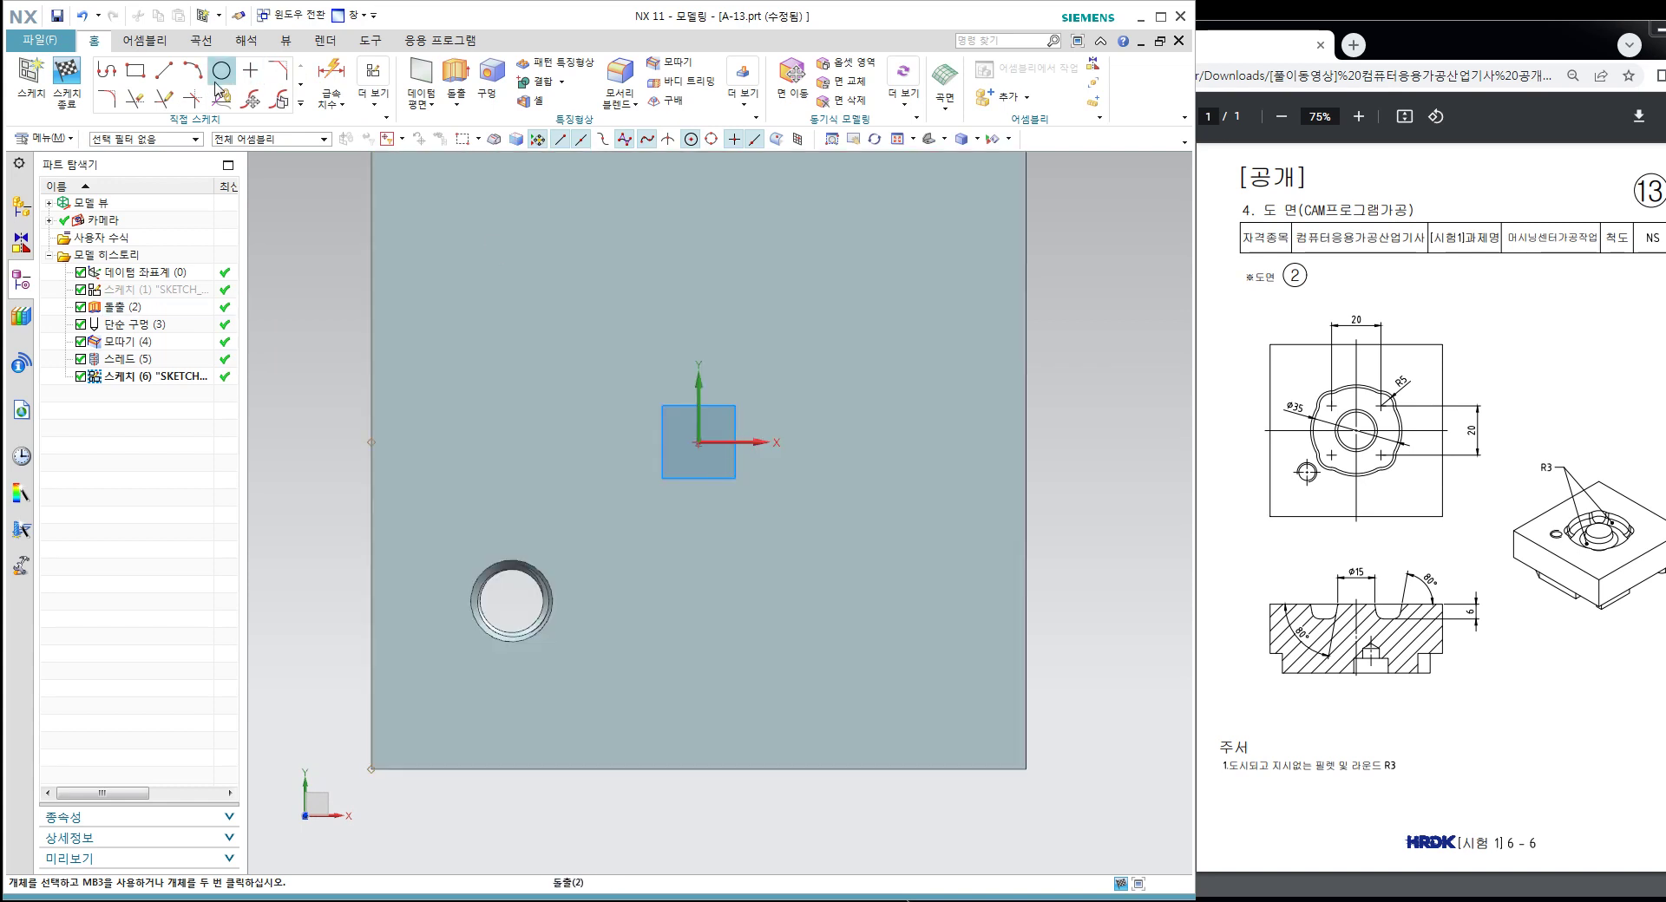
pyautogui.click(219, 73)
pyautogui.click(699, 443)
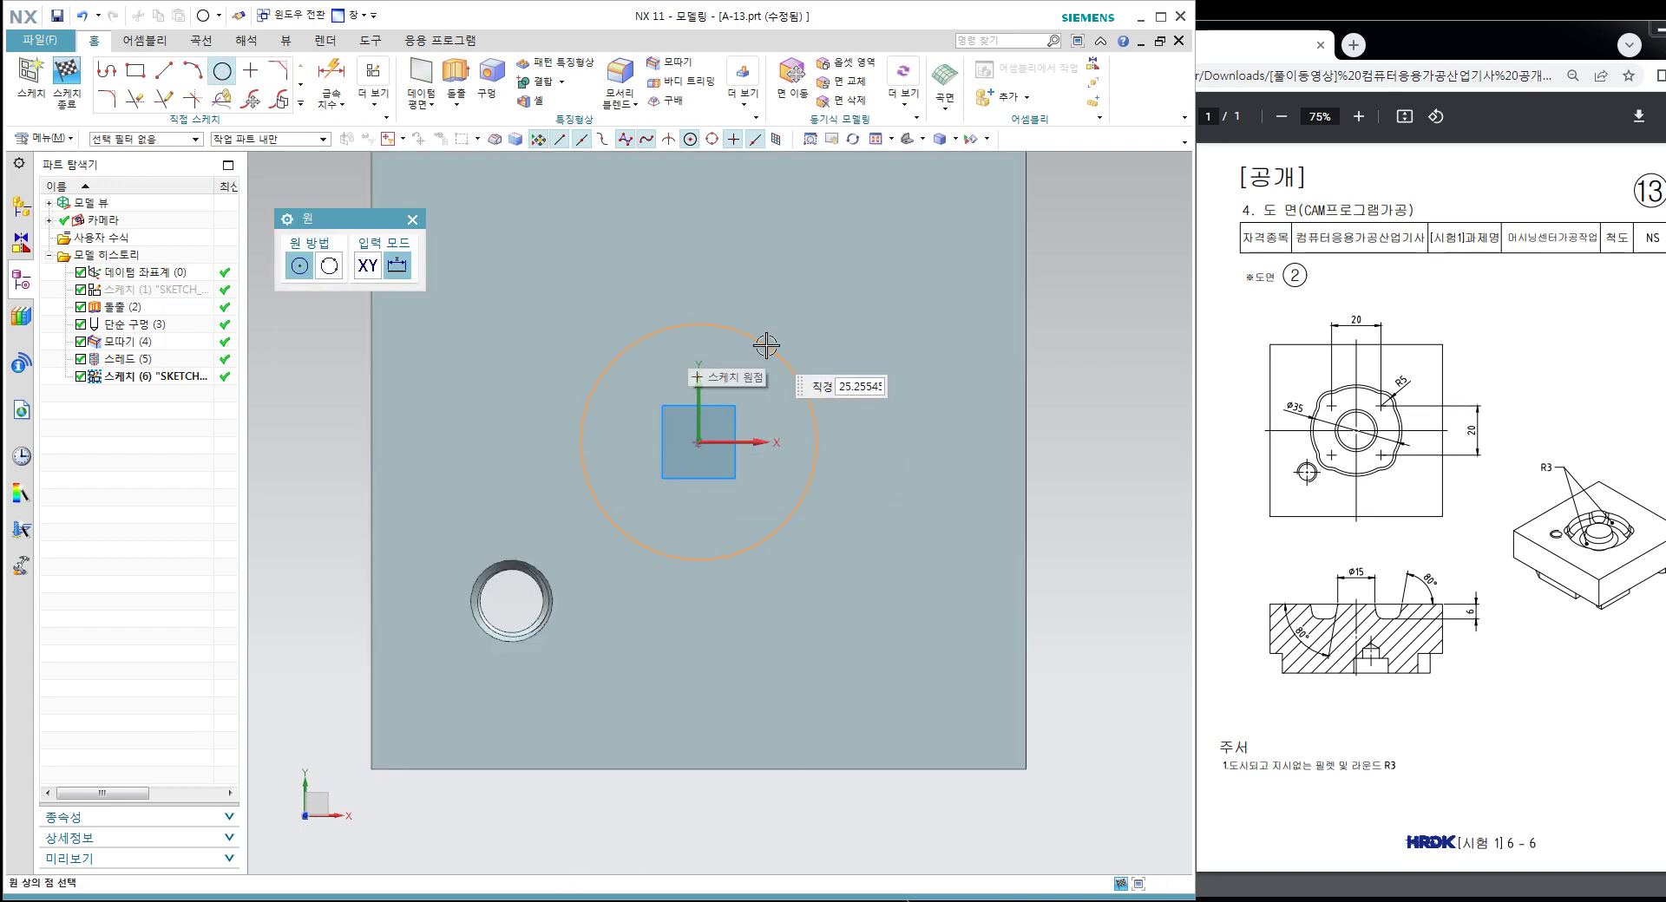
pyautogui.click(766, 346)
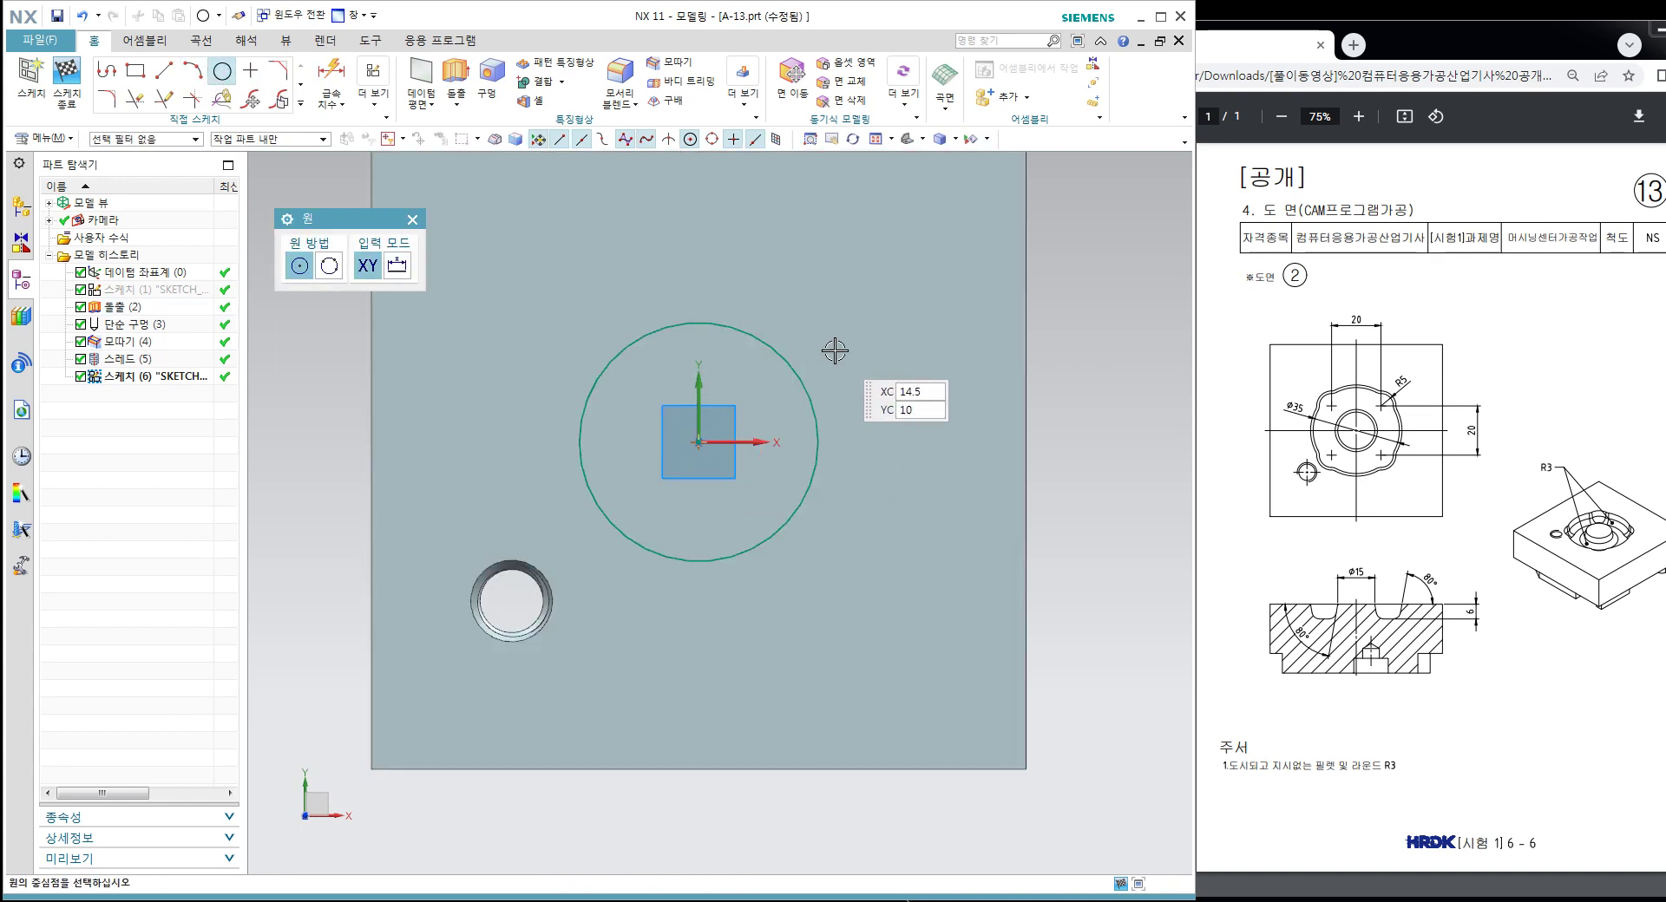
pyautogui.click(786, 355)
pyautogui.press('Escape')
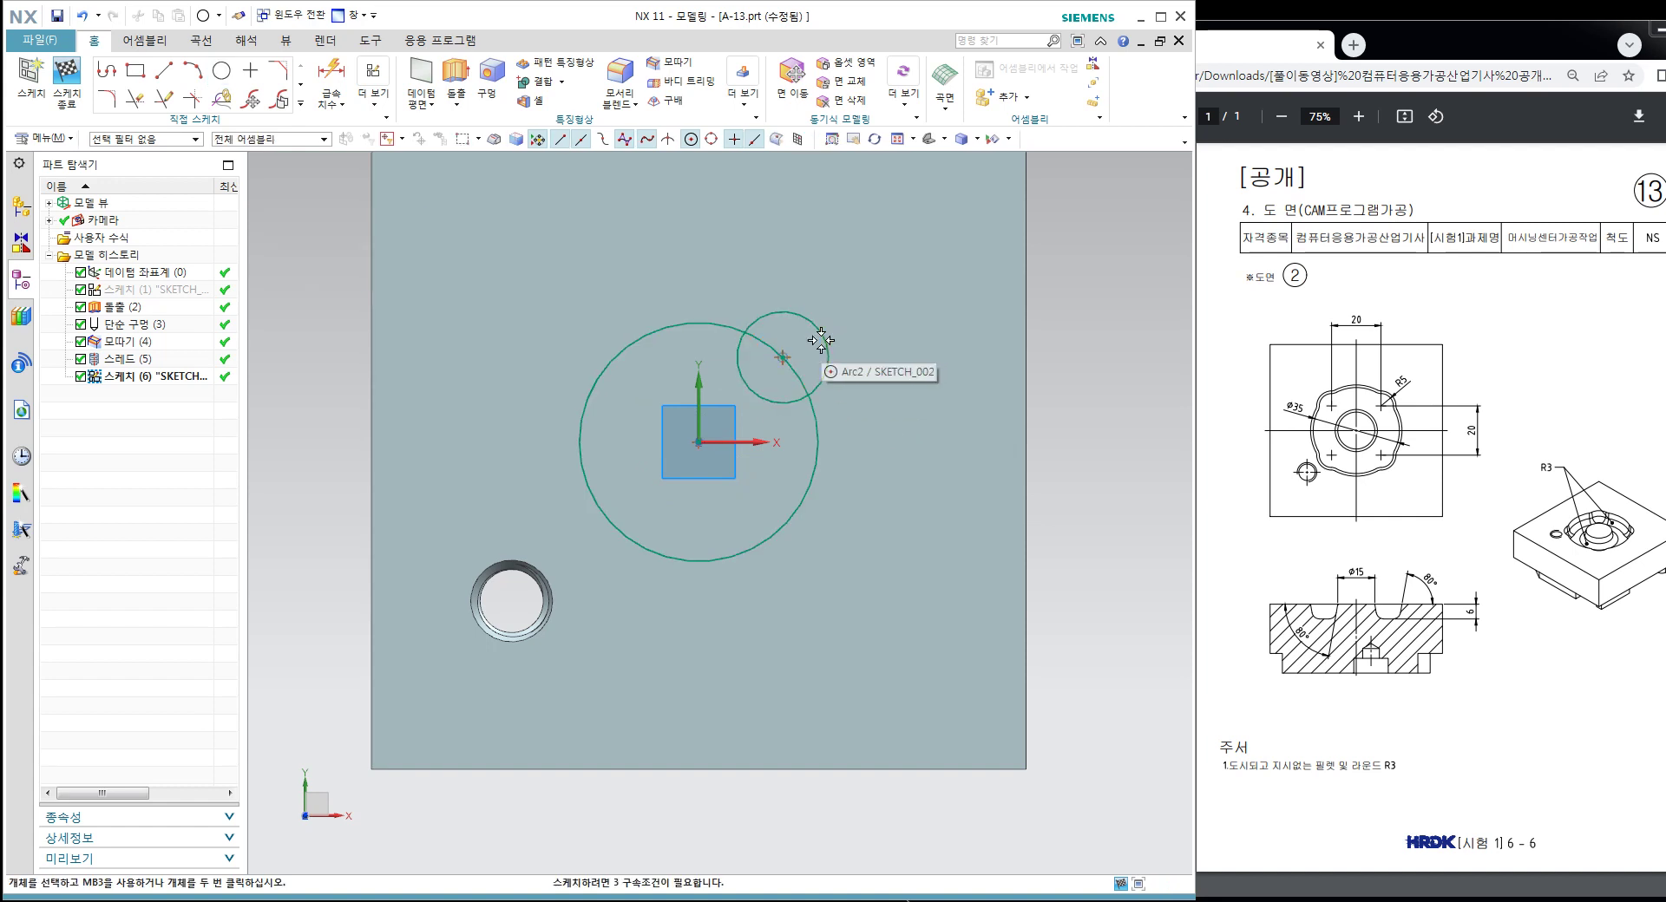
pyautogui.click(820, 338)
pyautogui.press('Delete')
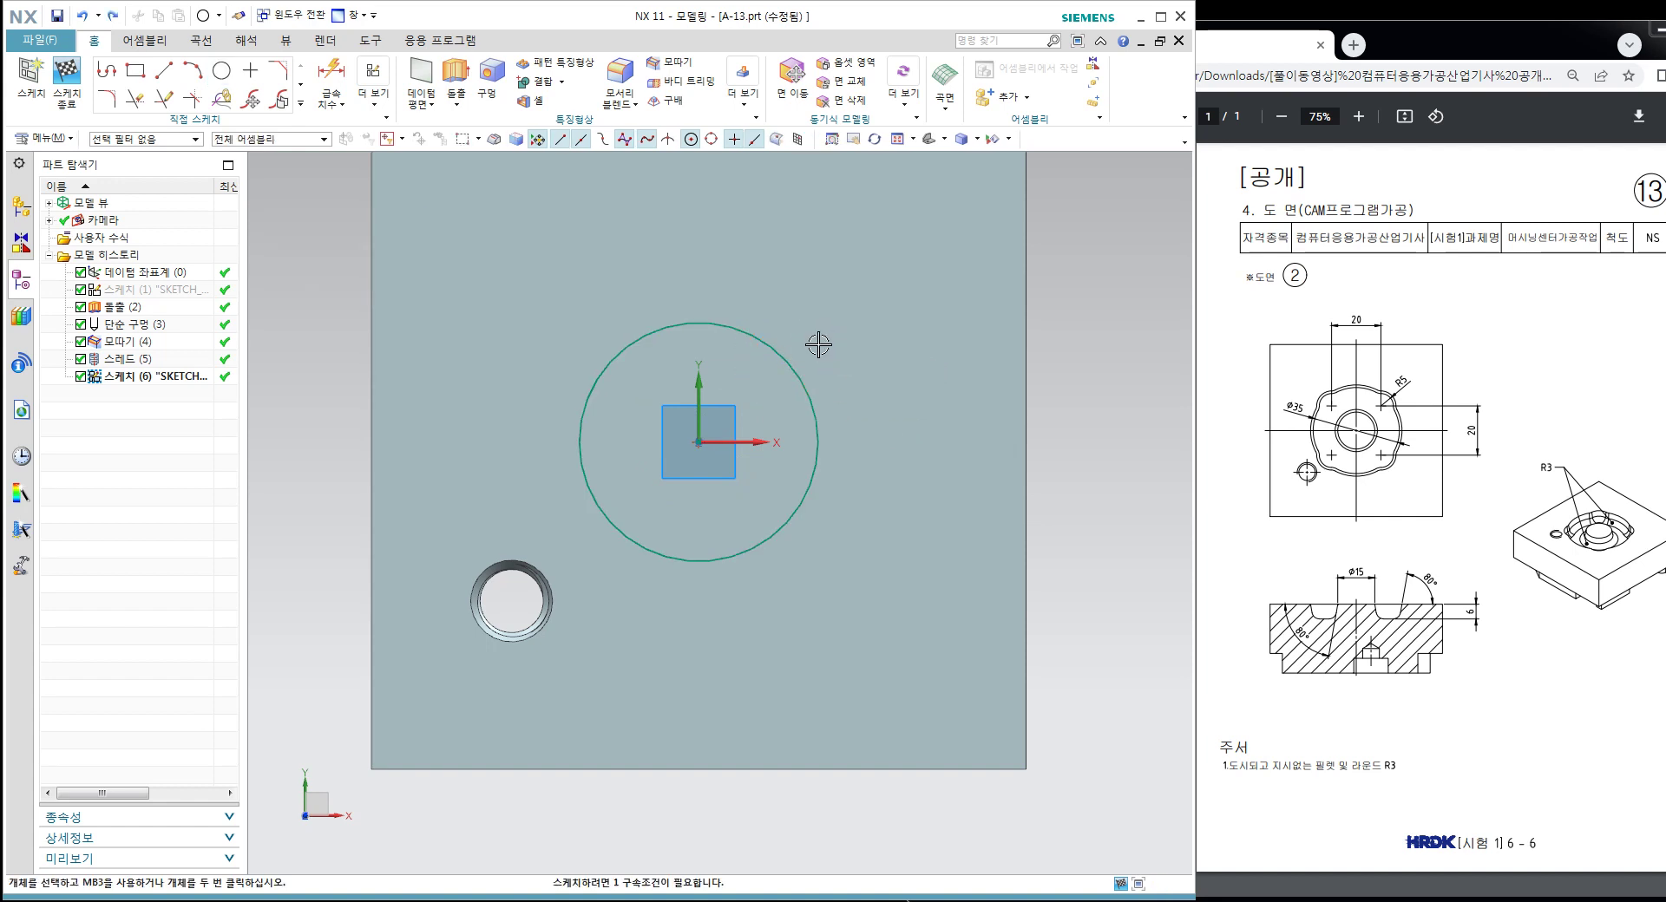
pyautogui.press('d')
pyautogui.click(856, 305)
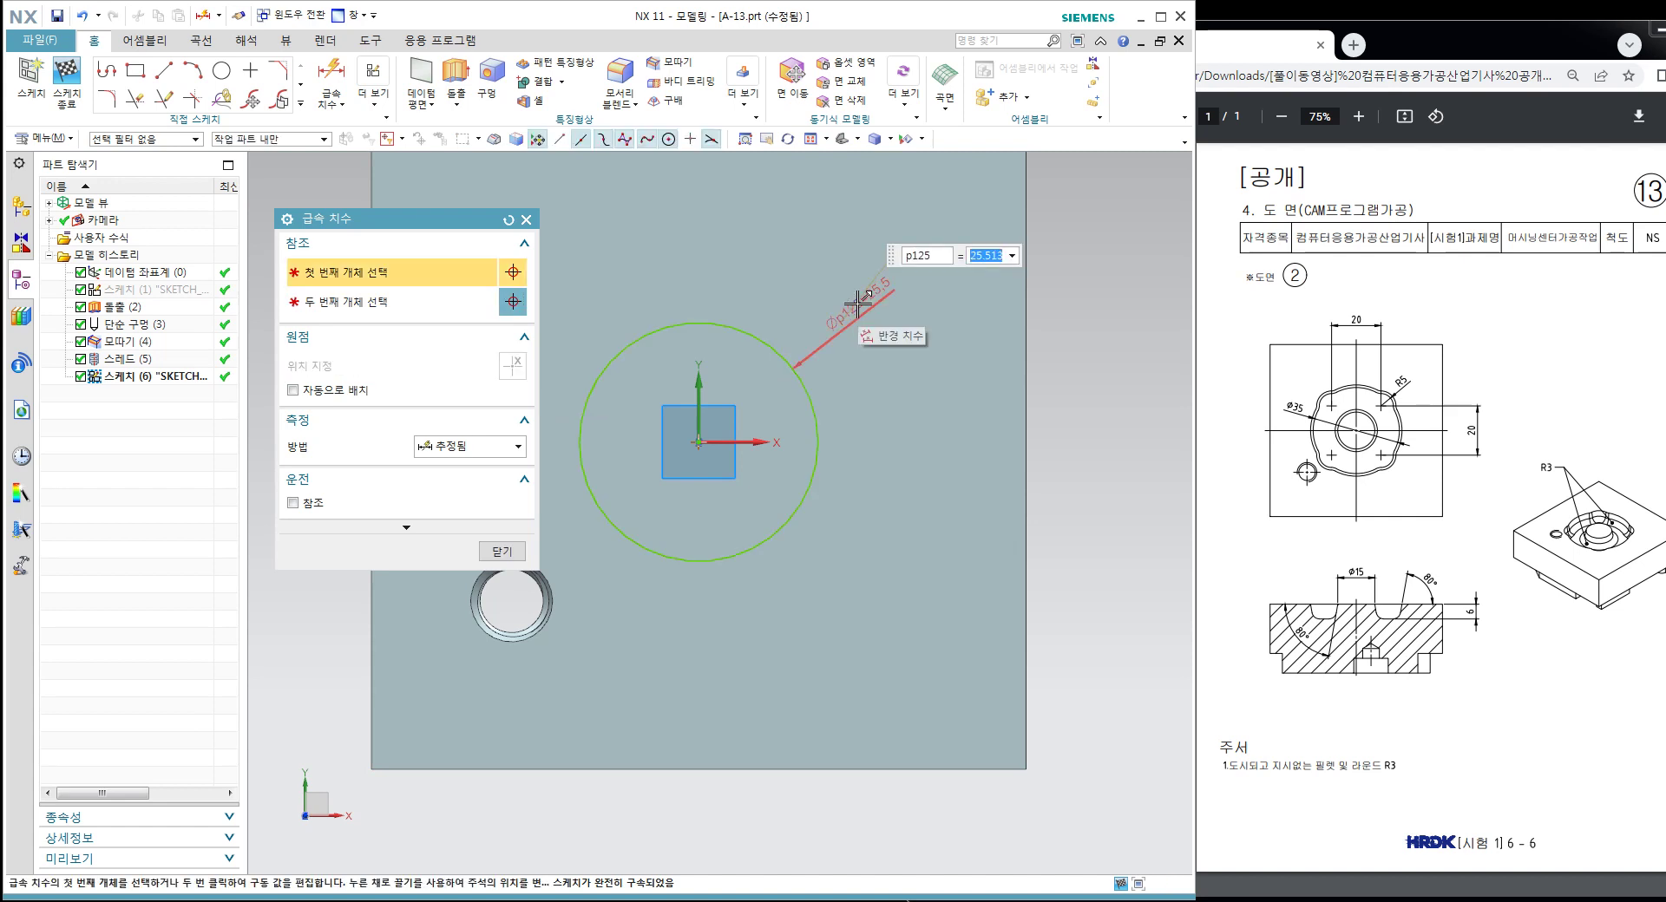
pyautogui.write('35')
pyautogui.press('Return')
pyautogui.press('Escape')
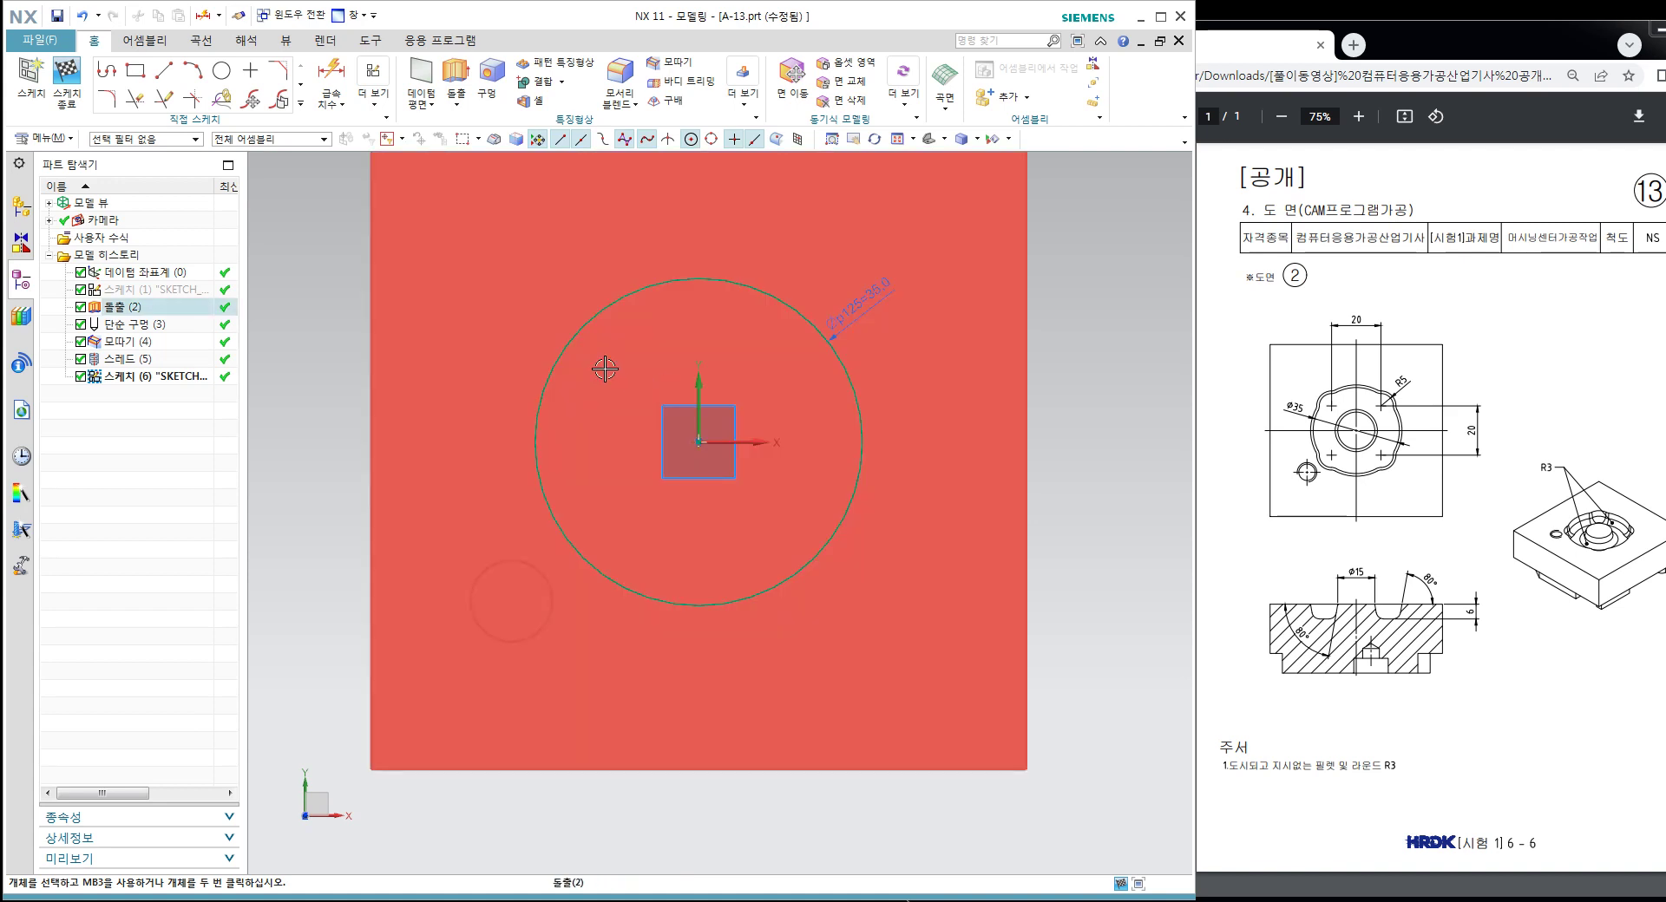
# Step: Add a small circle with a 10 mm diameter
pyautogui.click(222, 71)
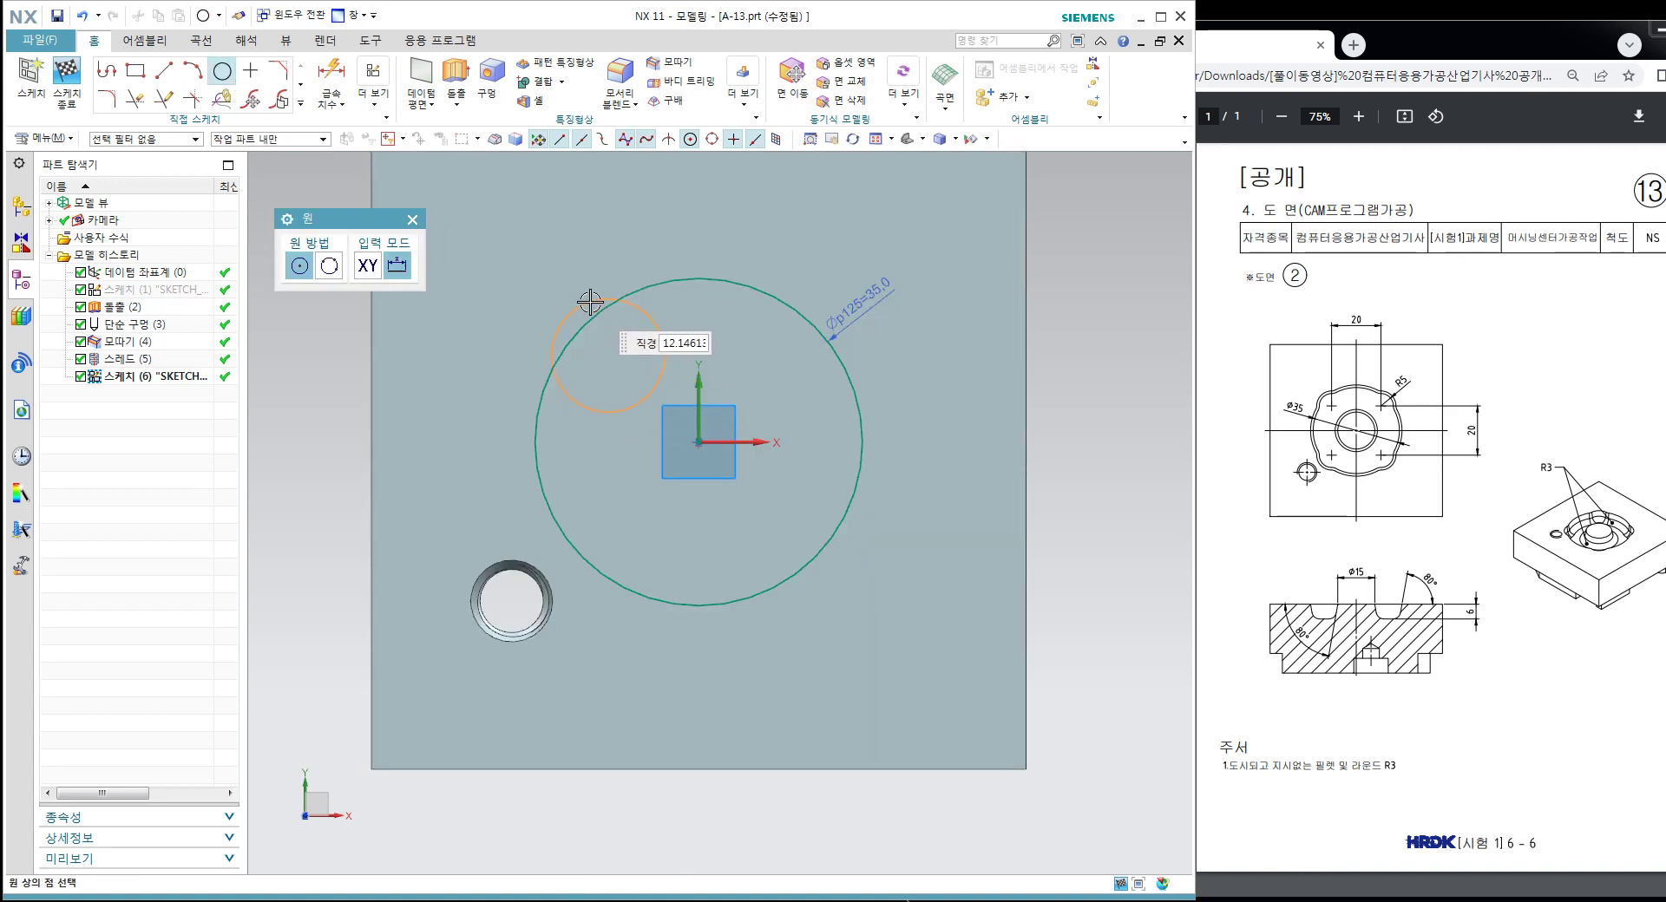
pyautogui.press('Escape')
pyautogui.press('d')
pyautogui.click(641, 300)
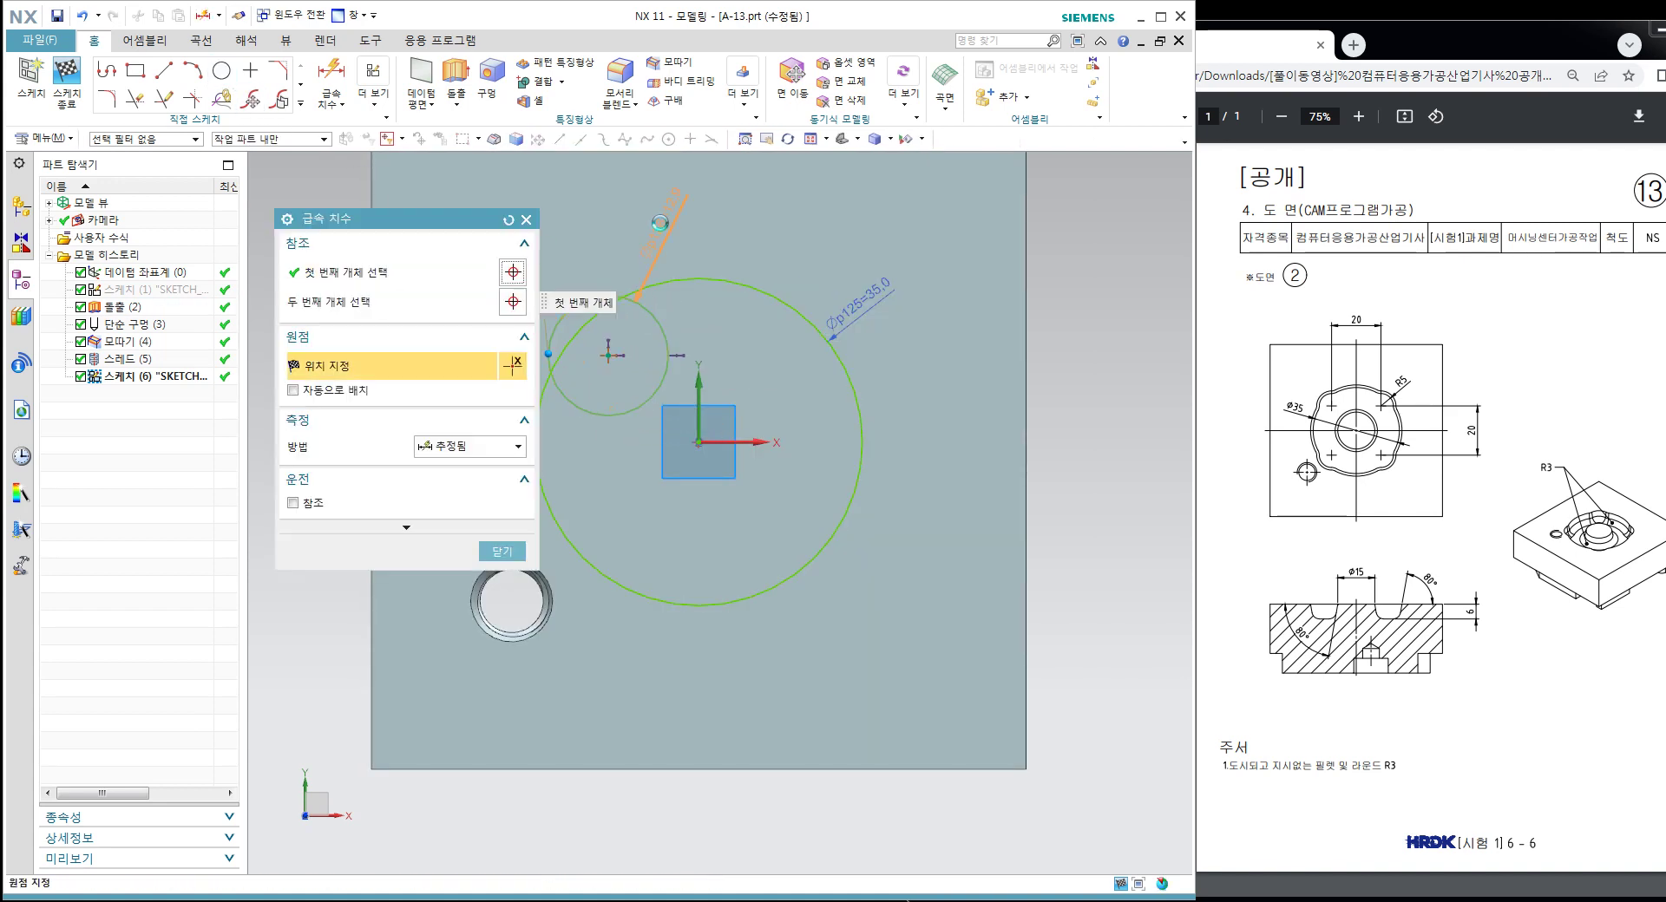
pyautogui.click(660, 224)
pyautogui.write('10')
pyautogui.press('Return')
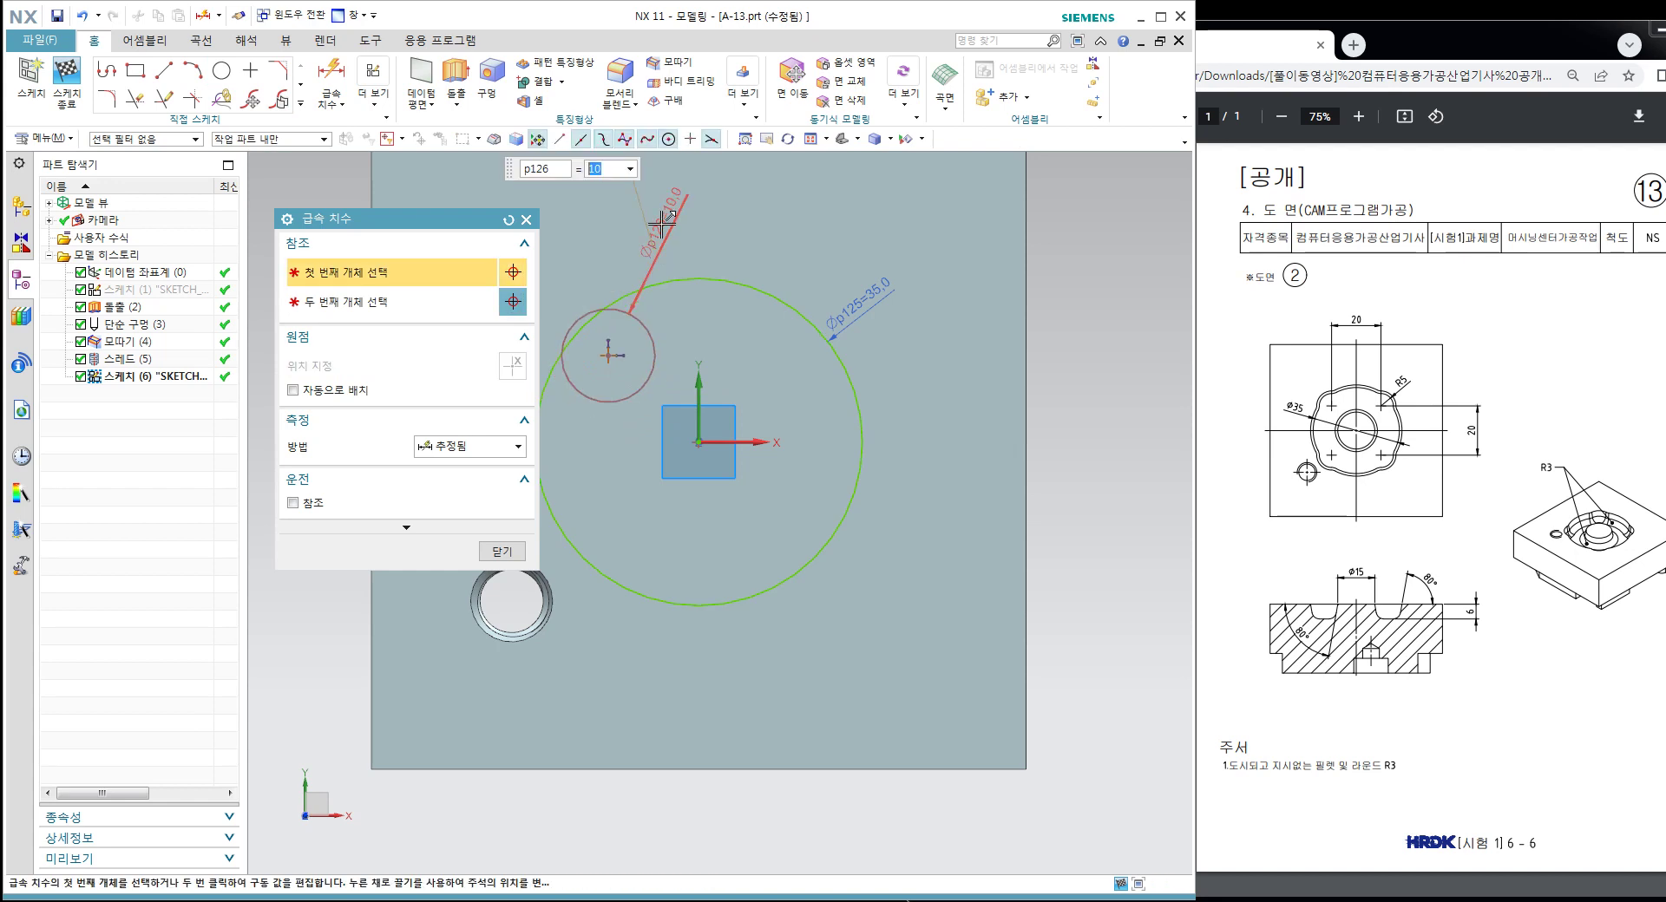
# Step: Place the small circle's centre 10 mm horizontally from the origin
pyautogui.click(613, 355)
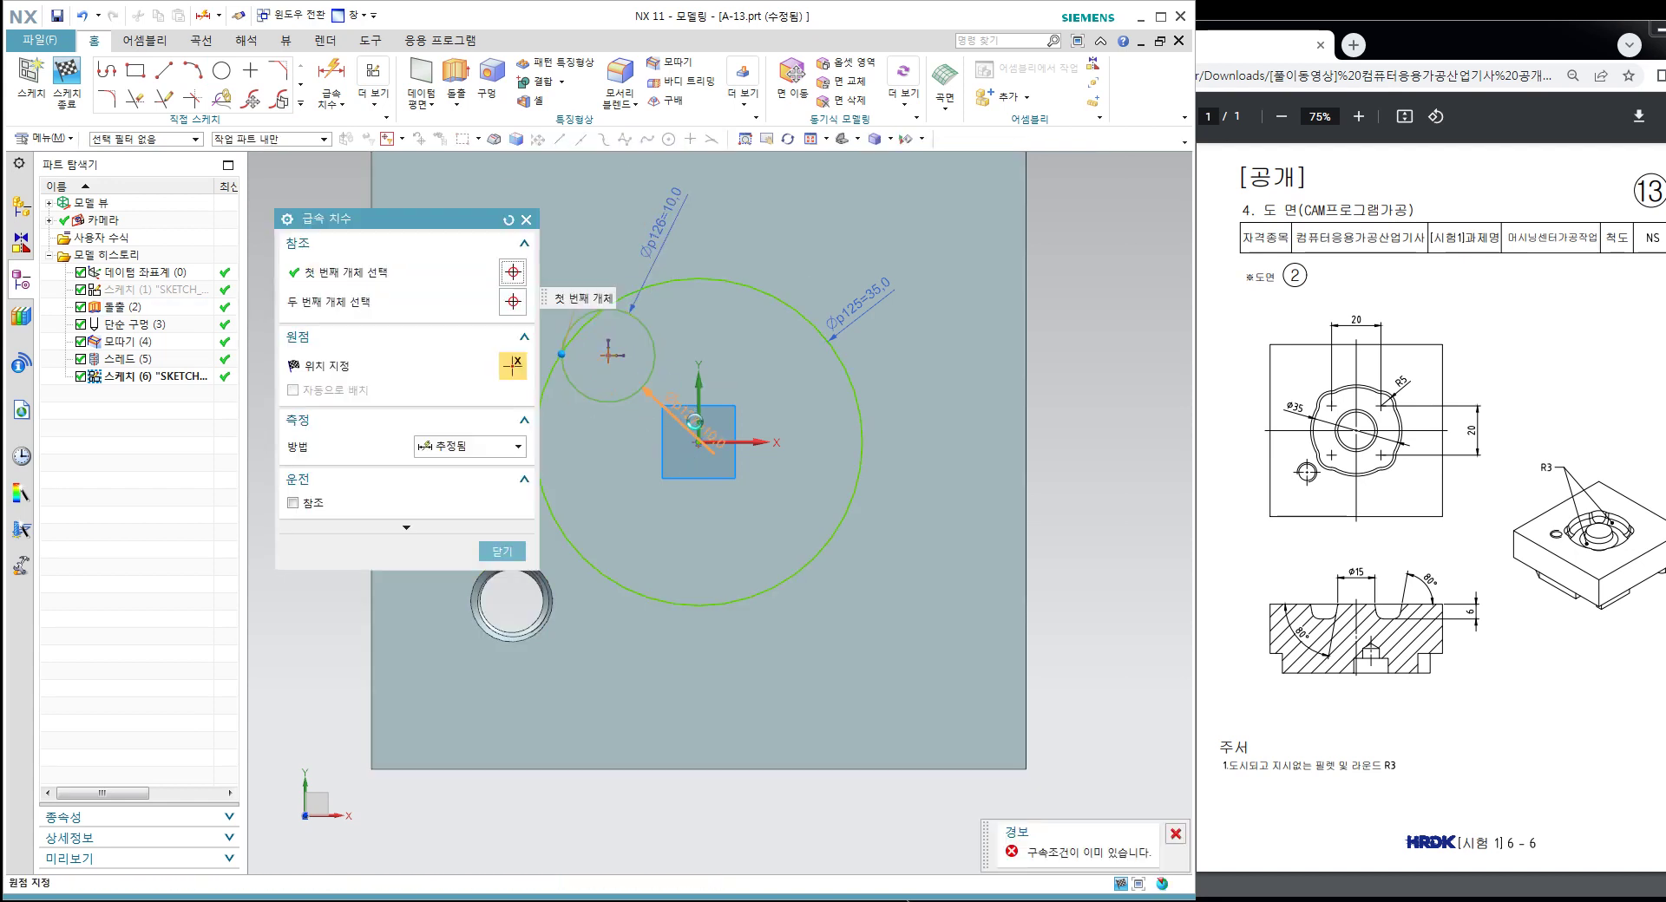
pyautogui.click(699, 438)
pyautogui.click(678, 243)
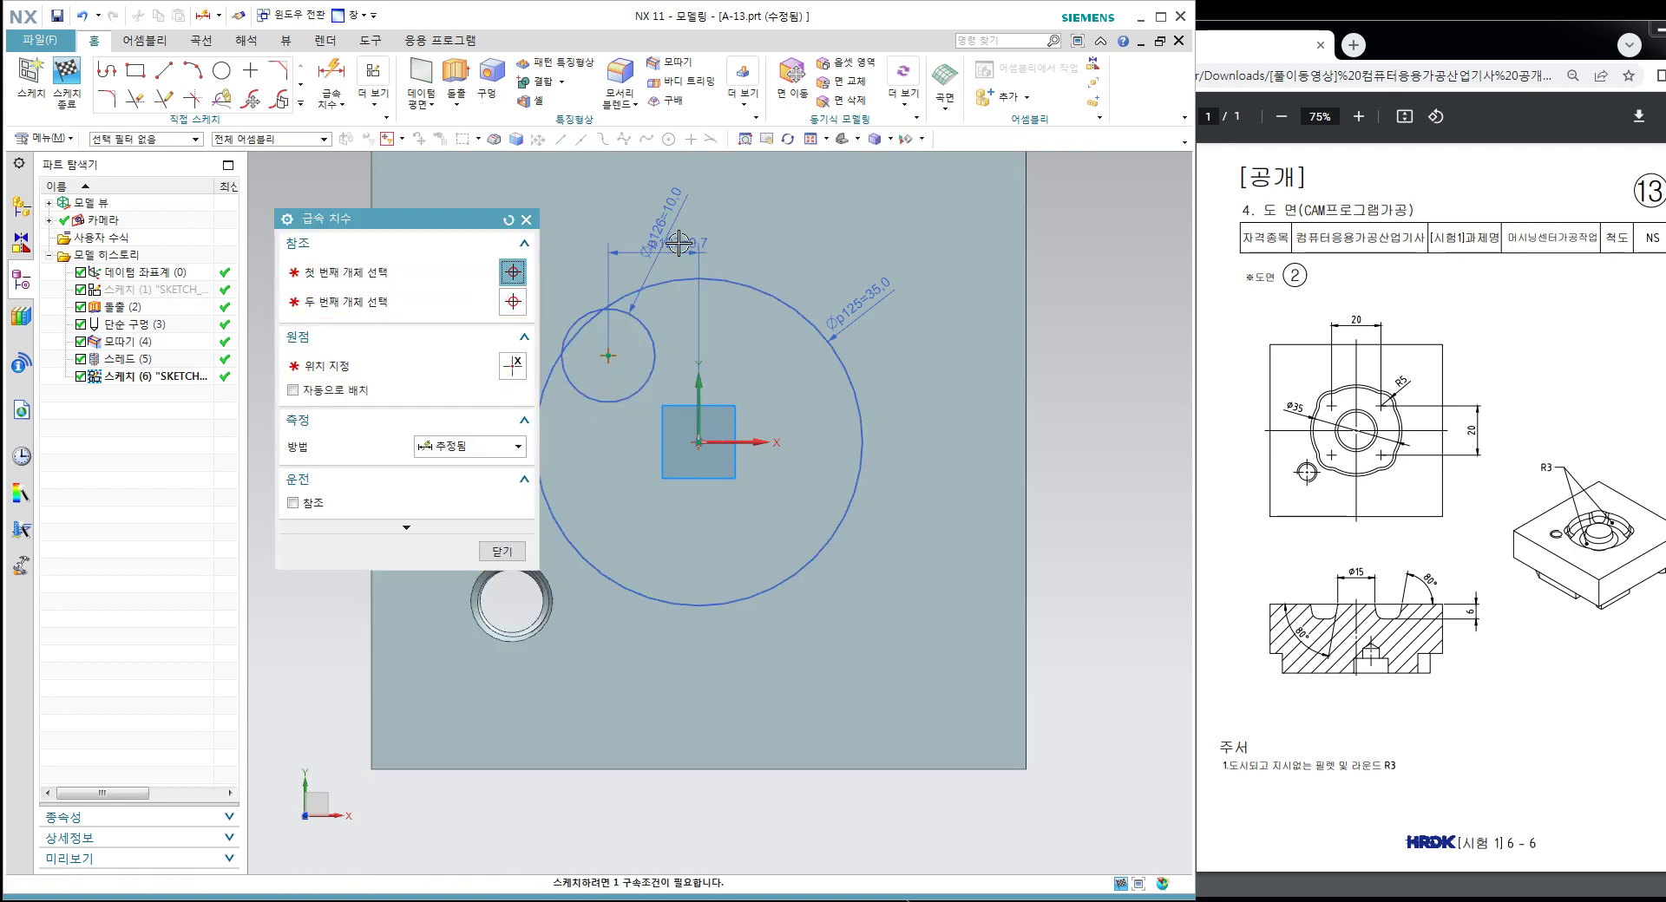
pyautogui.write('10')
pyautogui.press('Return')
pyautogui.press('Escape')
# Step: Place the small circle's centre 10 mm vertically from the origin
pyautogui.click(611, 355)
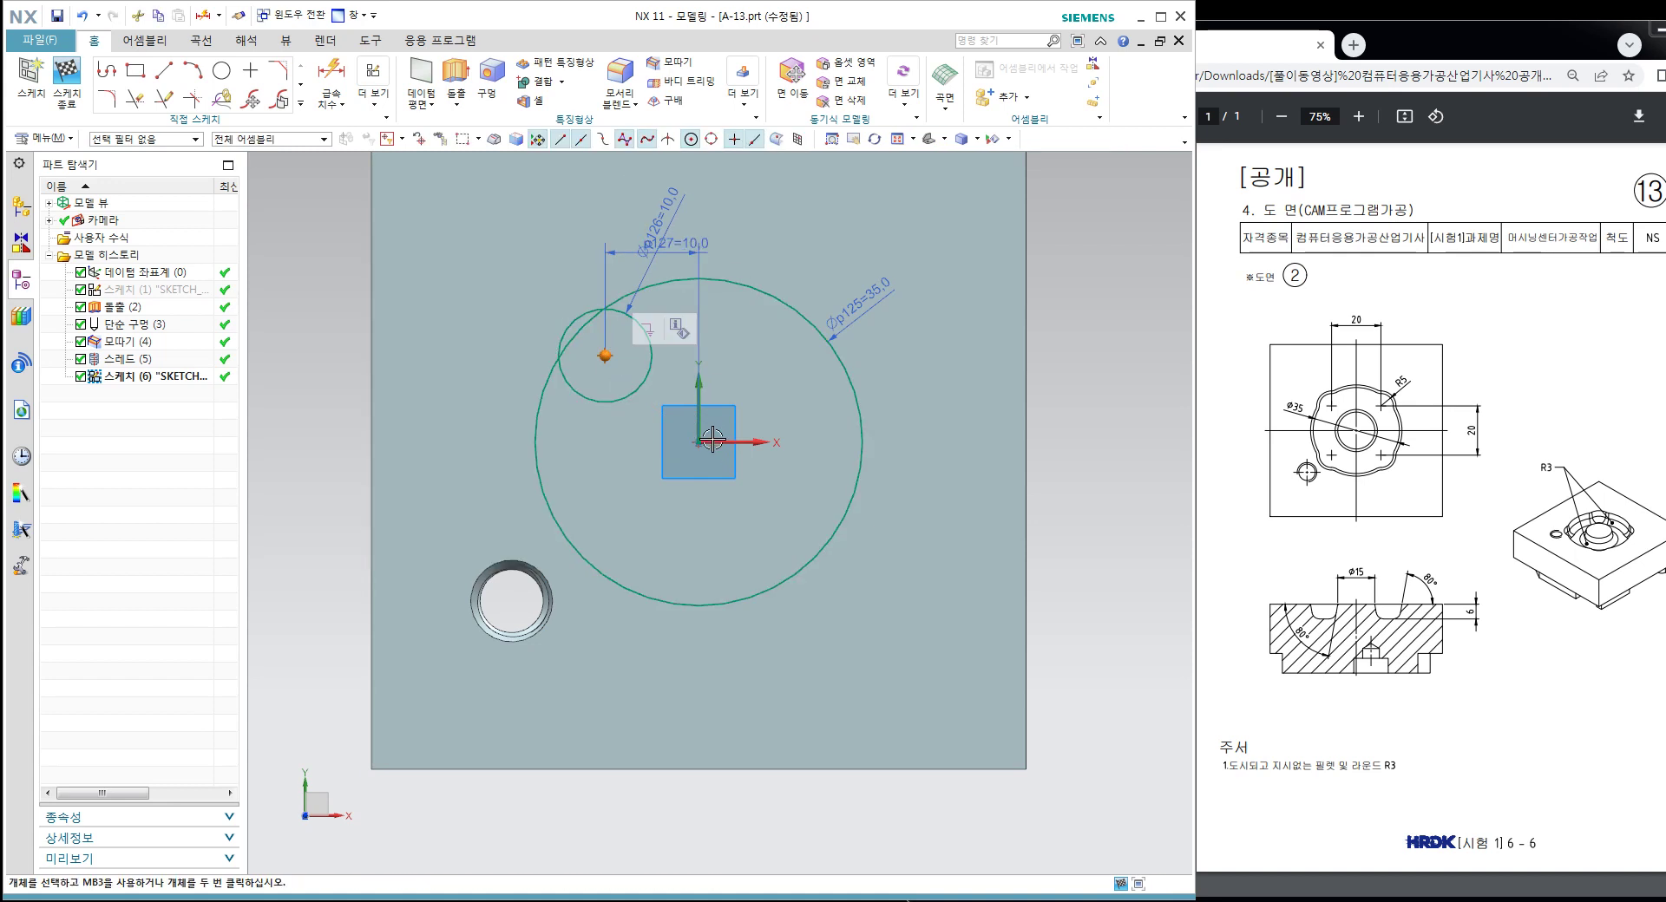
pyautogui.click(698, 441)
pyautogui.press('Escape')
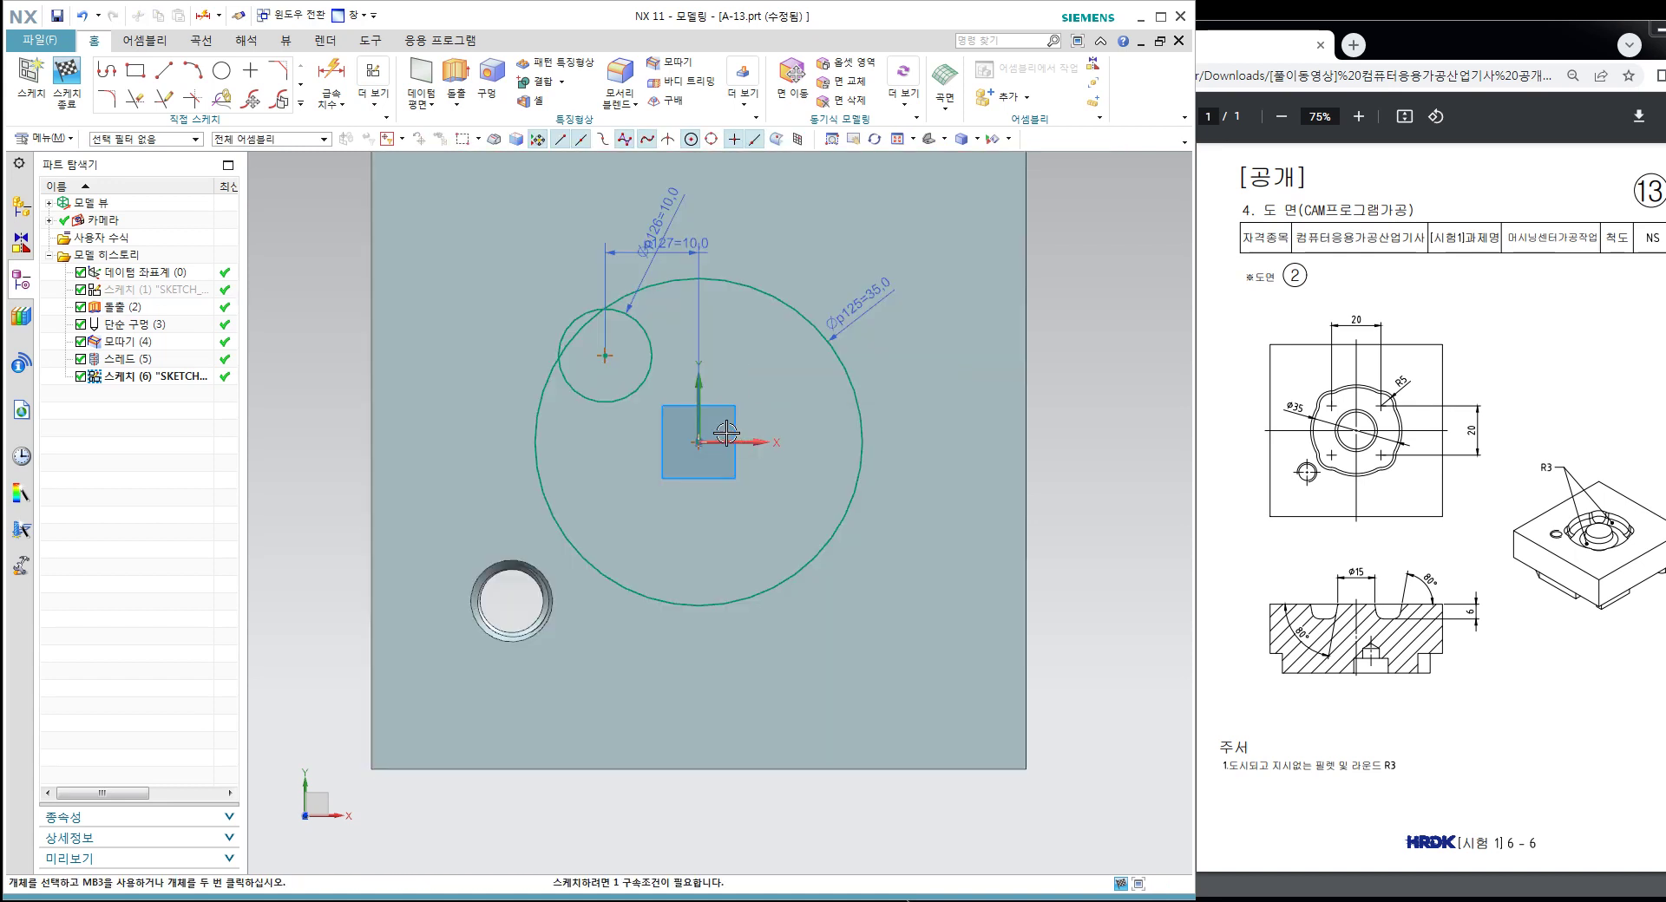
pyautogui.press('d')
pyautogui.click(557, 354)
pyautogui.click(699, 441)
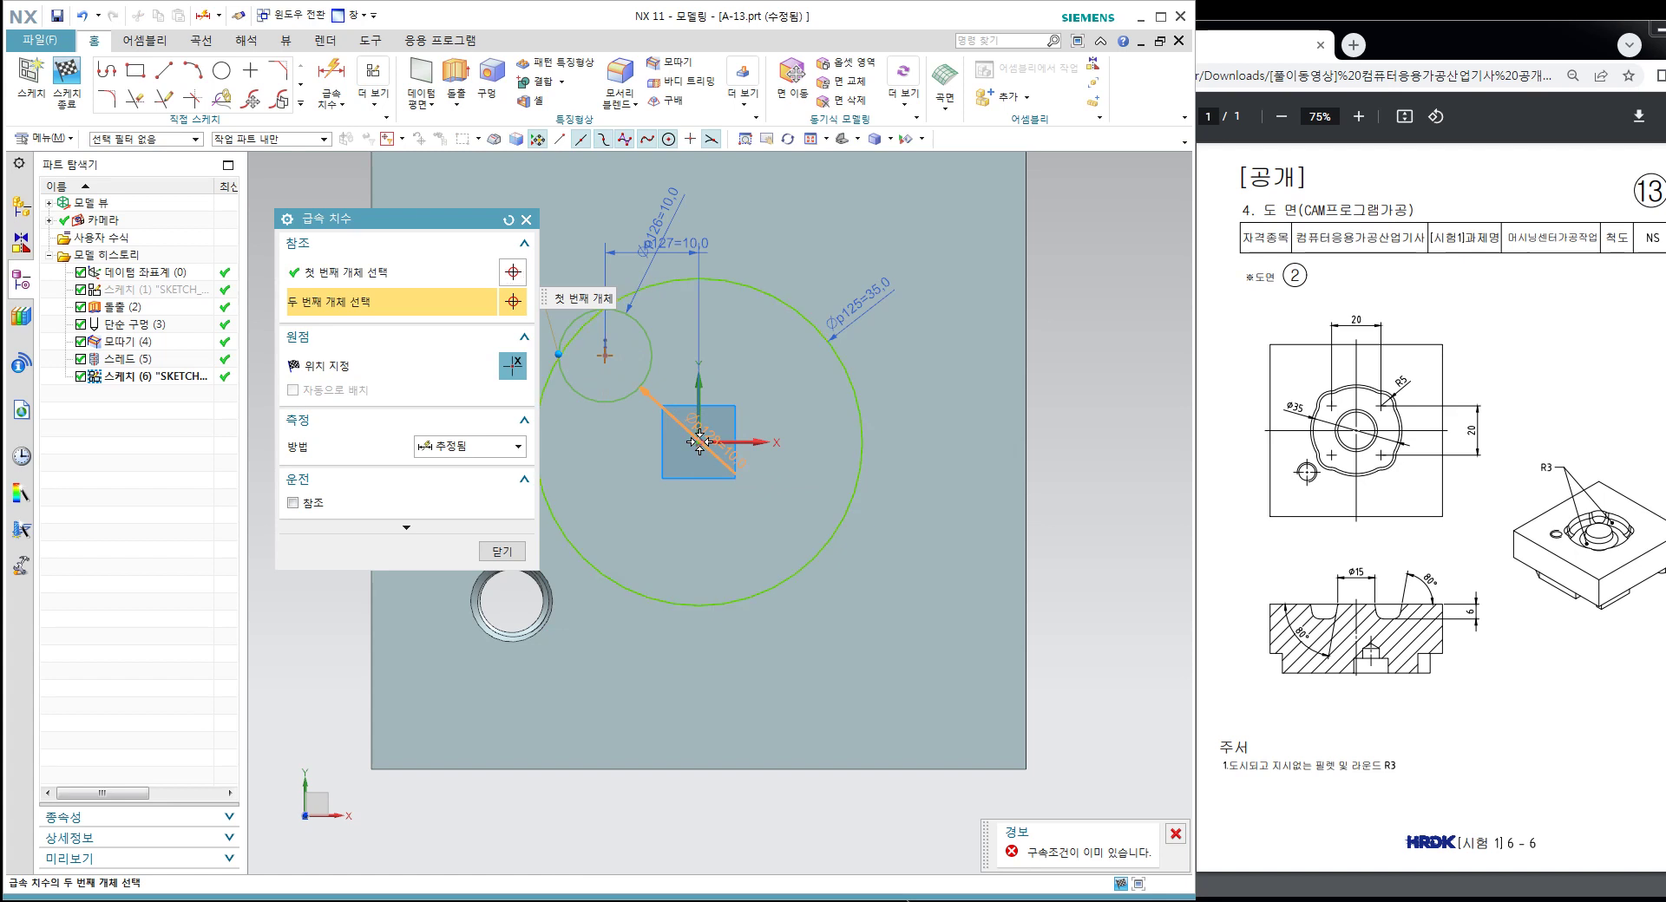
pyautogui.click(803, 397)
pyautogui.write('10')
pyautogui.press('Return')
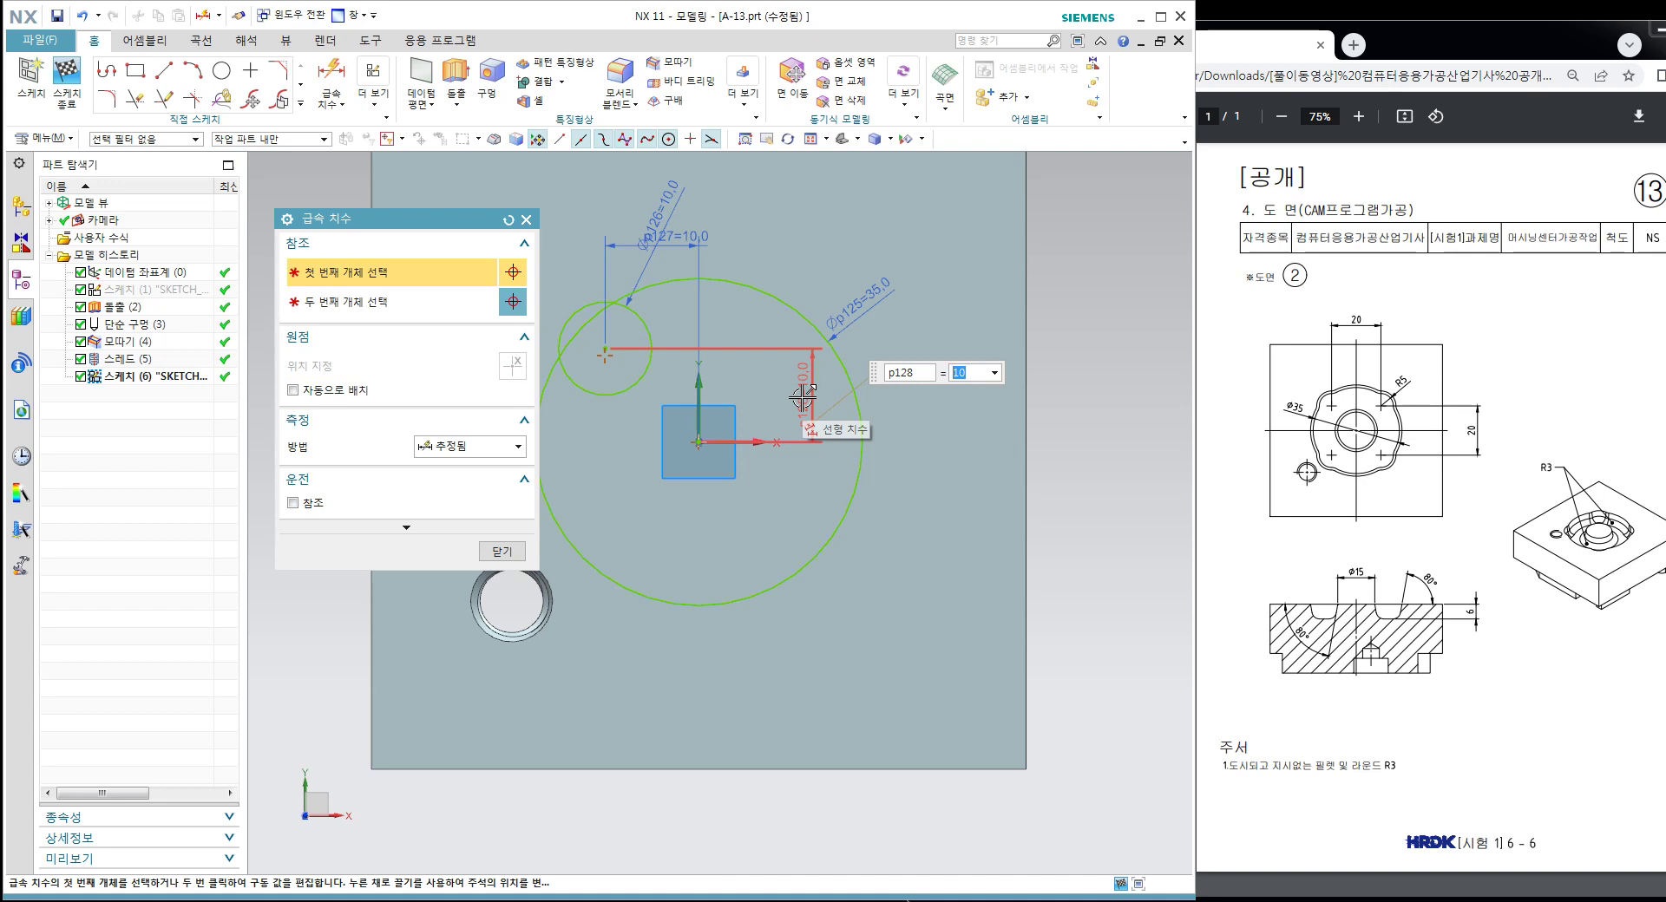
pyautogui.click(502, 552)
pyautogui.hotkey('ctrl', 'q')
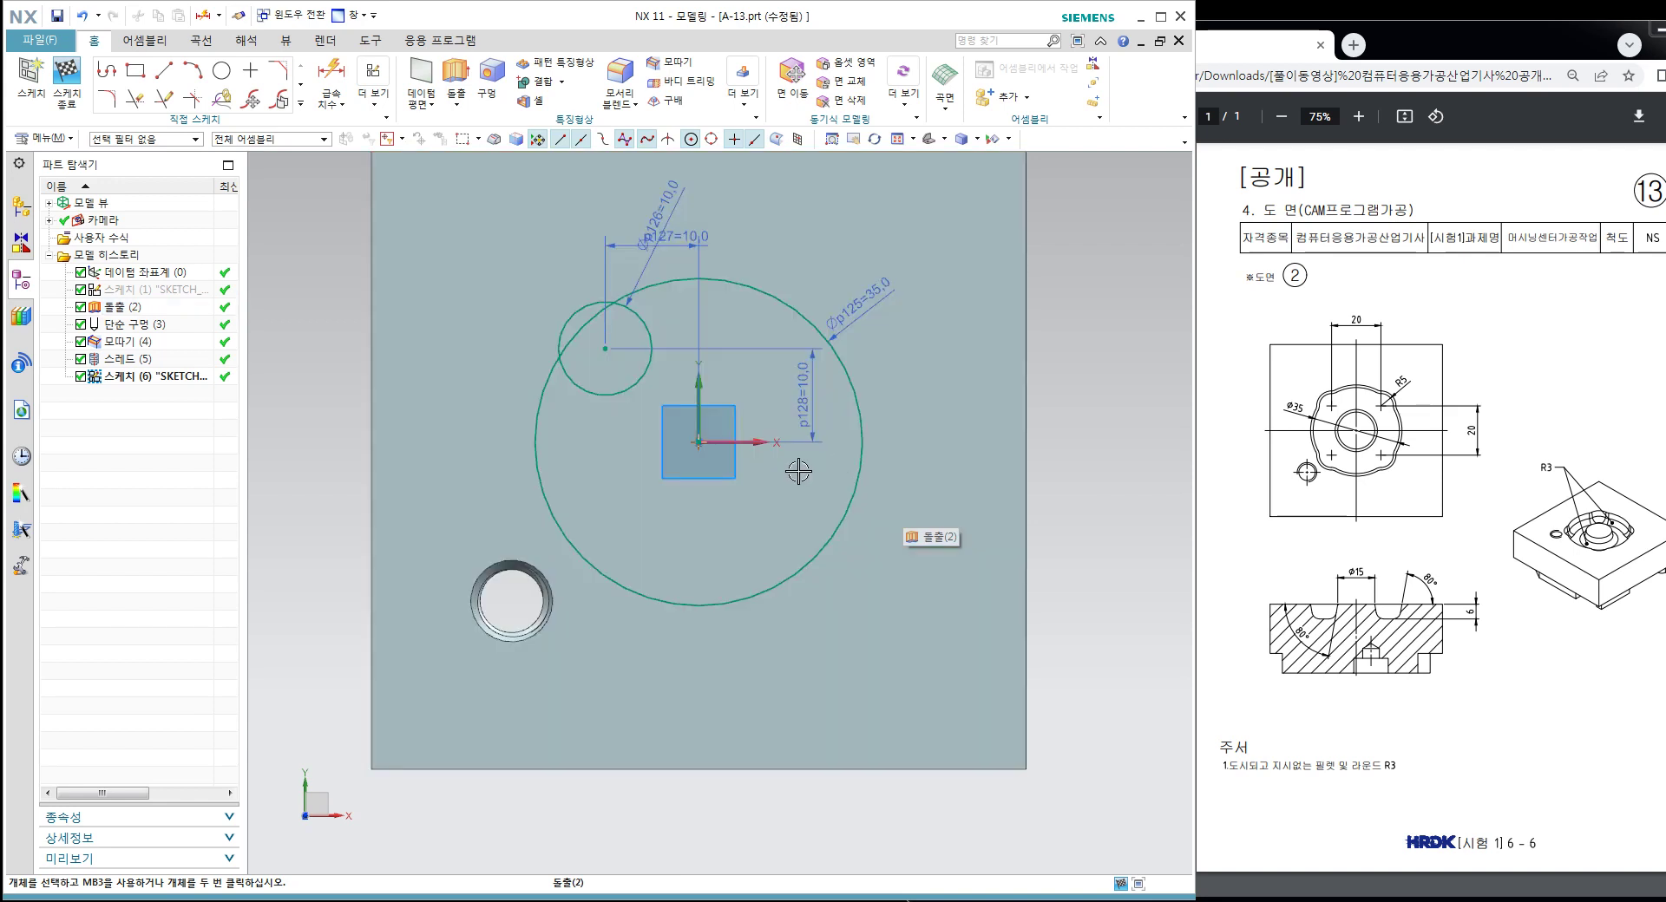
# Step: Move the small circle's diameter and vertical dimension labels clear of the geometry
pyautogui.scroll(1, 688, 290)
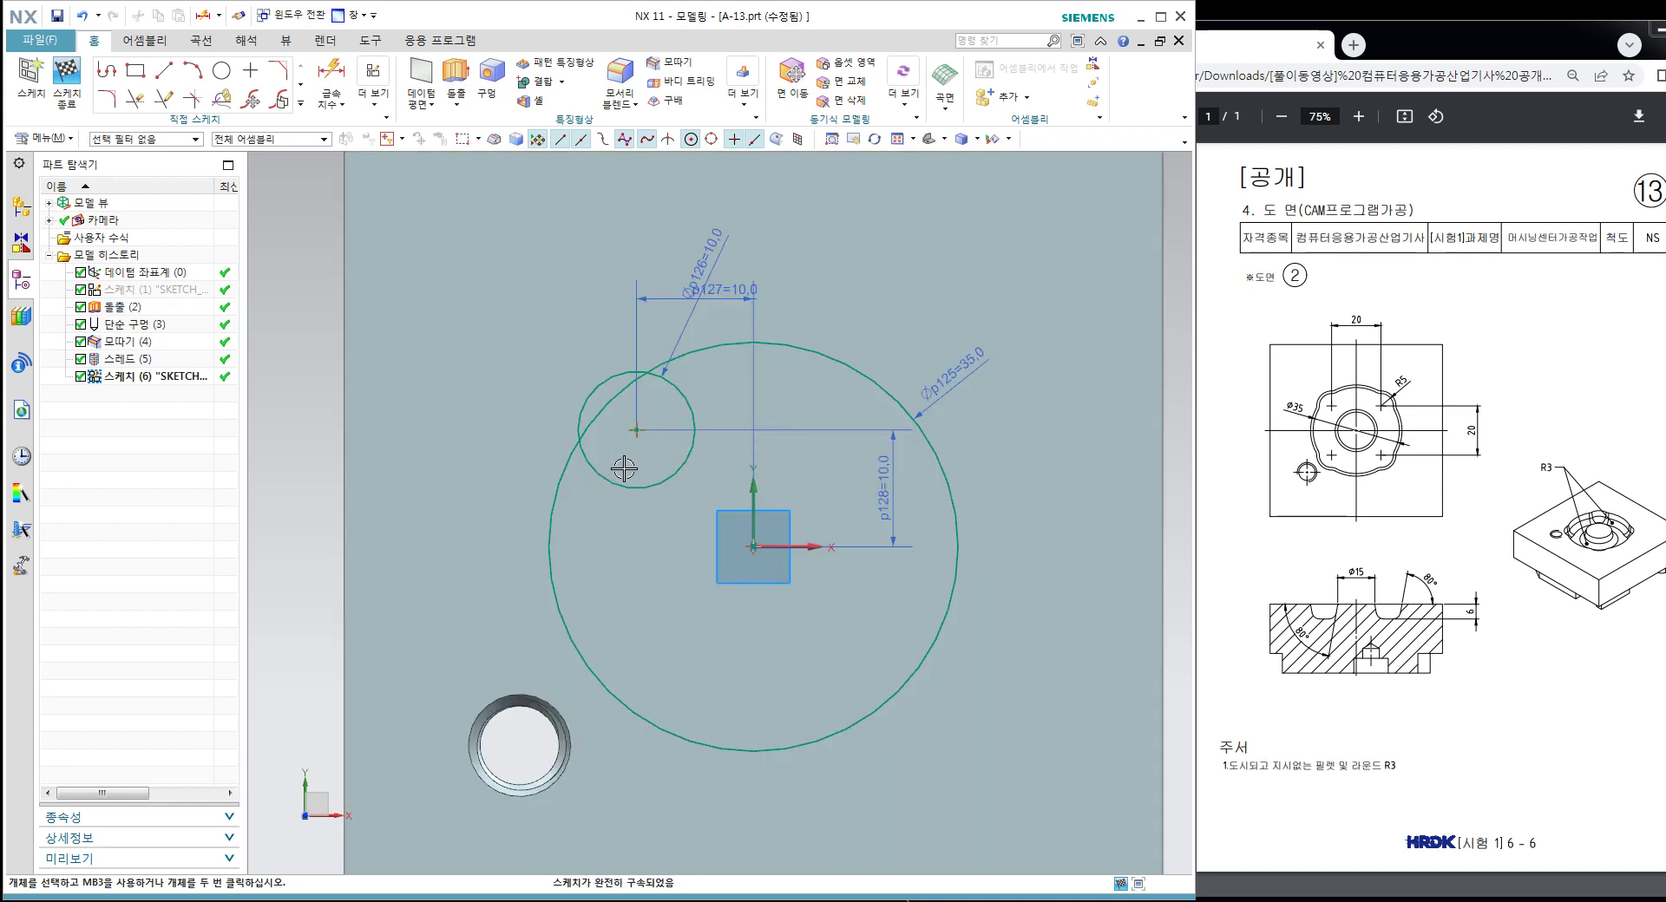
pyautogui.moveTo(701, 262); pyautogui.dragTo(546, 320)
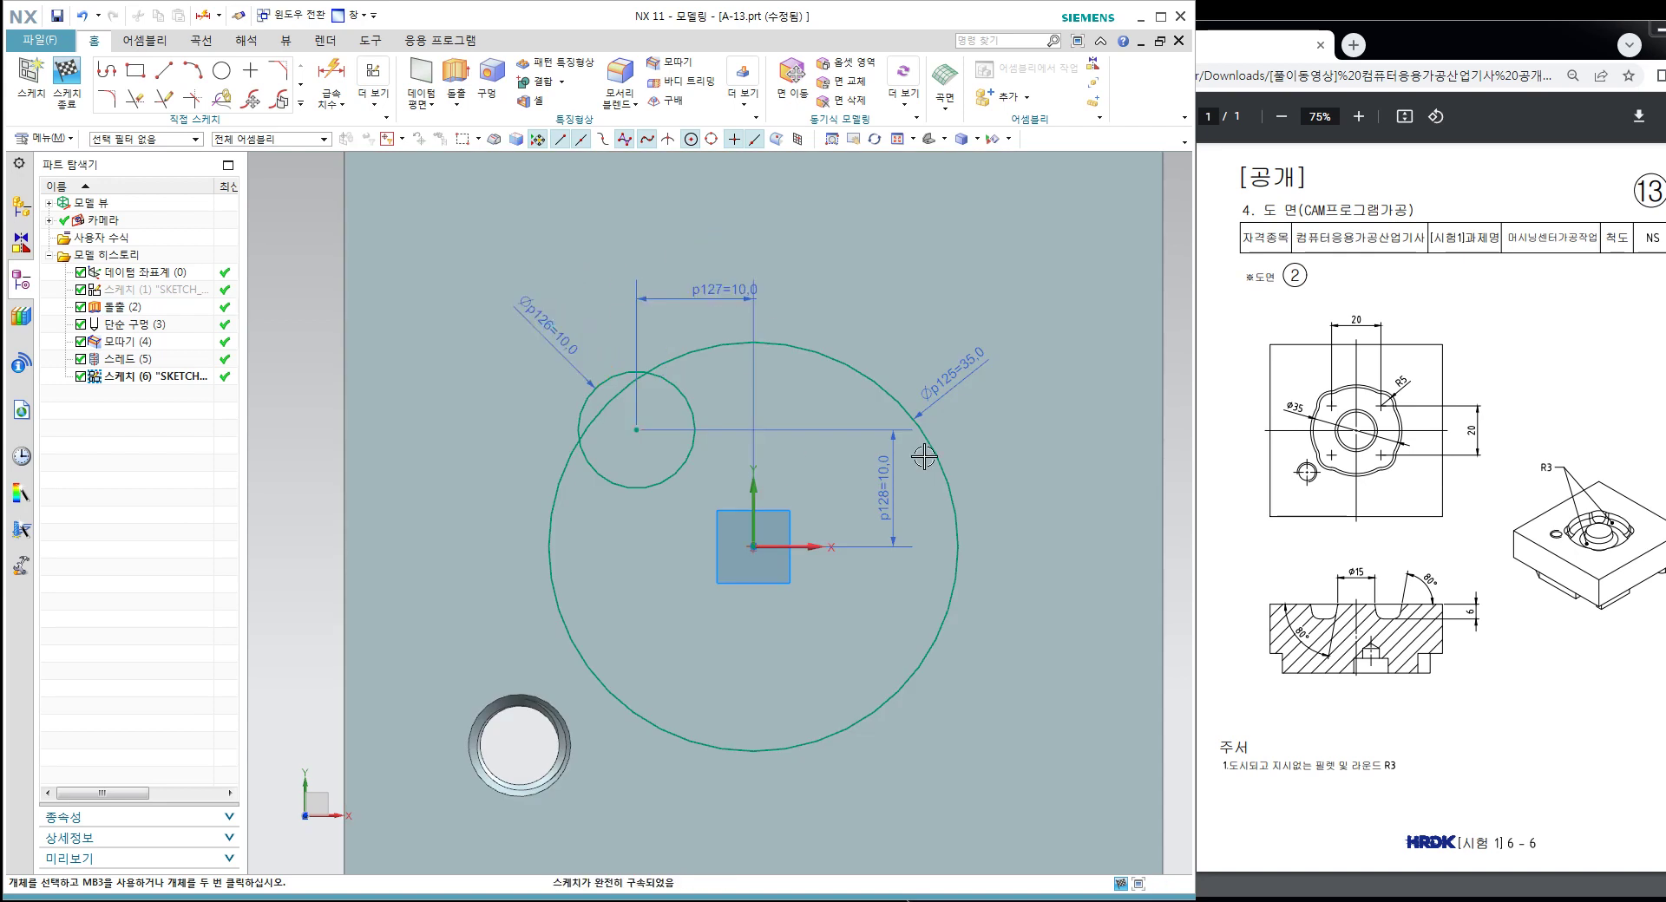
pyautogui.moveTo(873, 475); pyautogui.dragTo(859, 482)
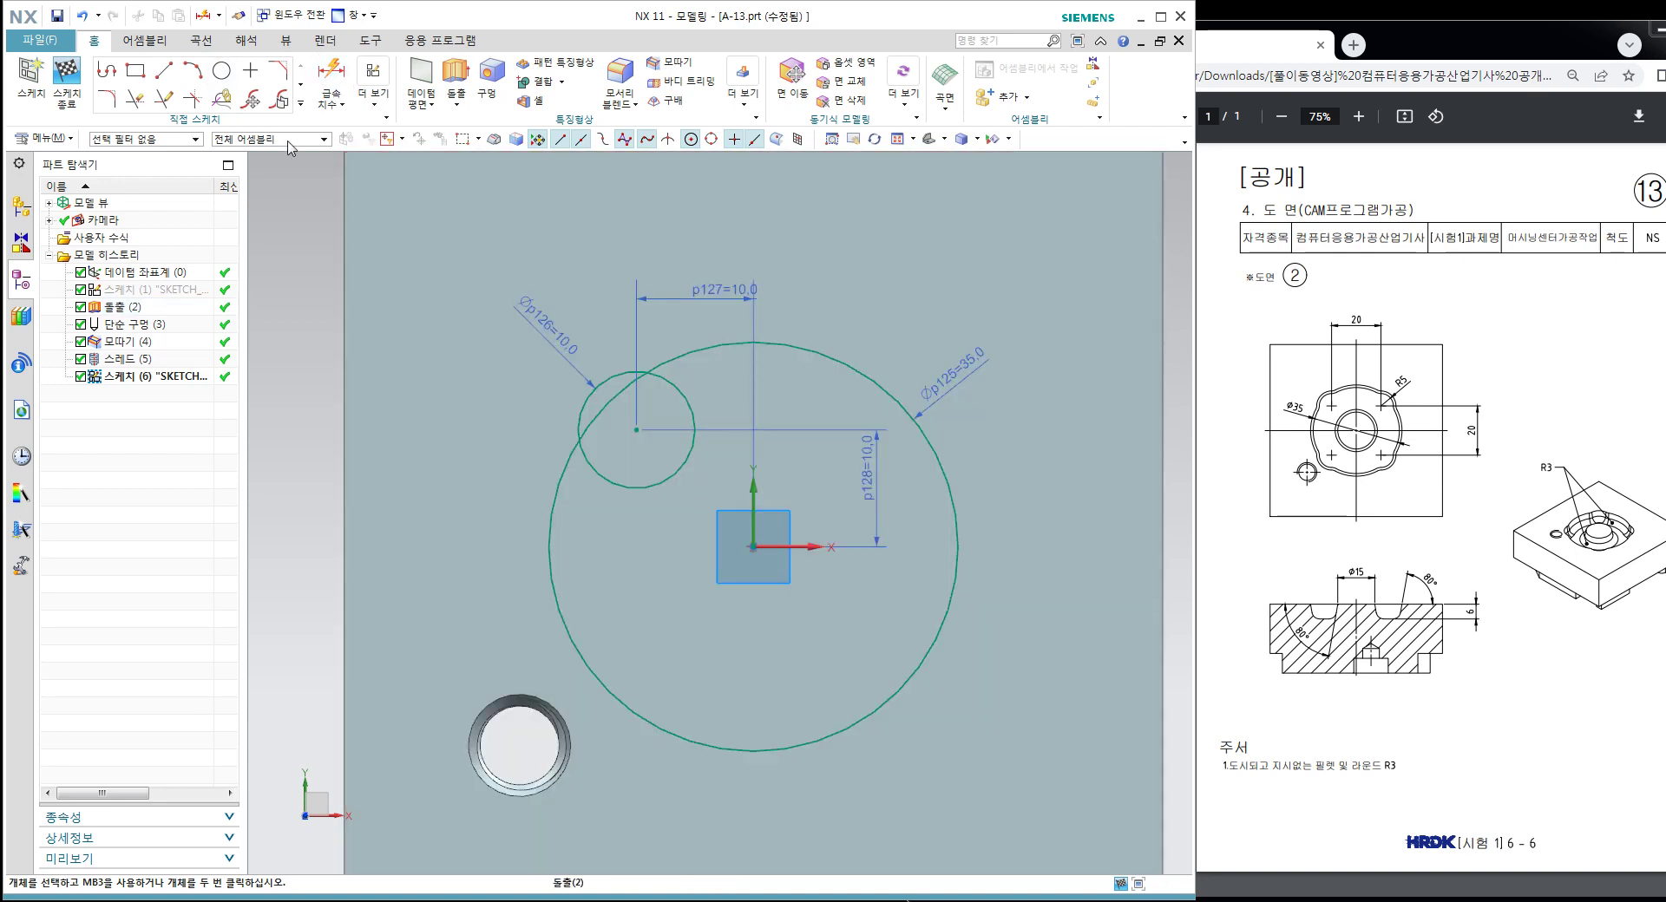
# Step: Trim away the small circle's arc lying inside the 35 mm circle
pyautogui.press('t')
pyautogui.click(673, 464)
pyautogui.middleClick(710, 480)
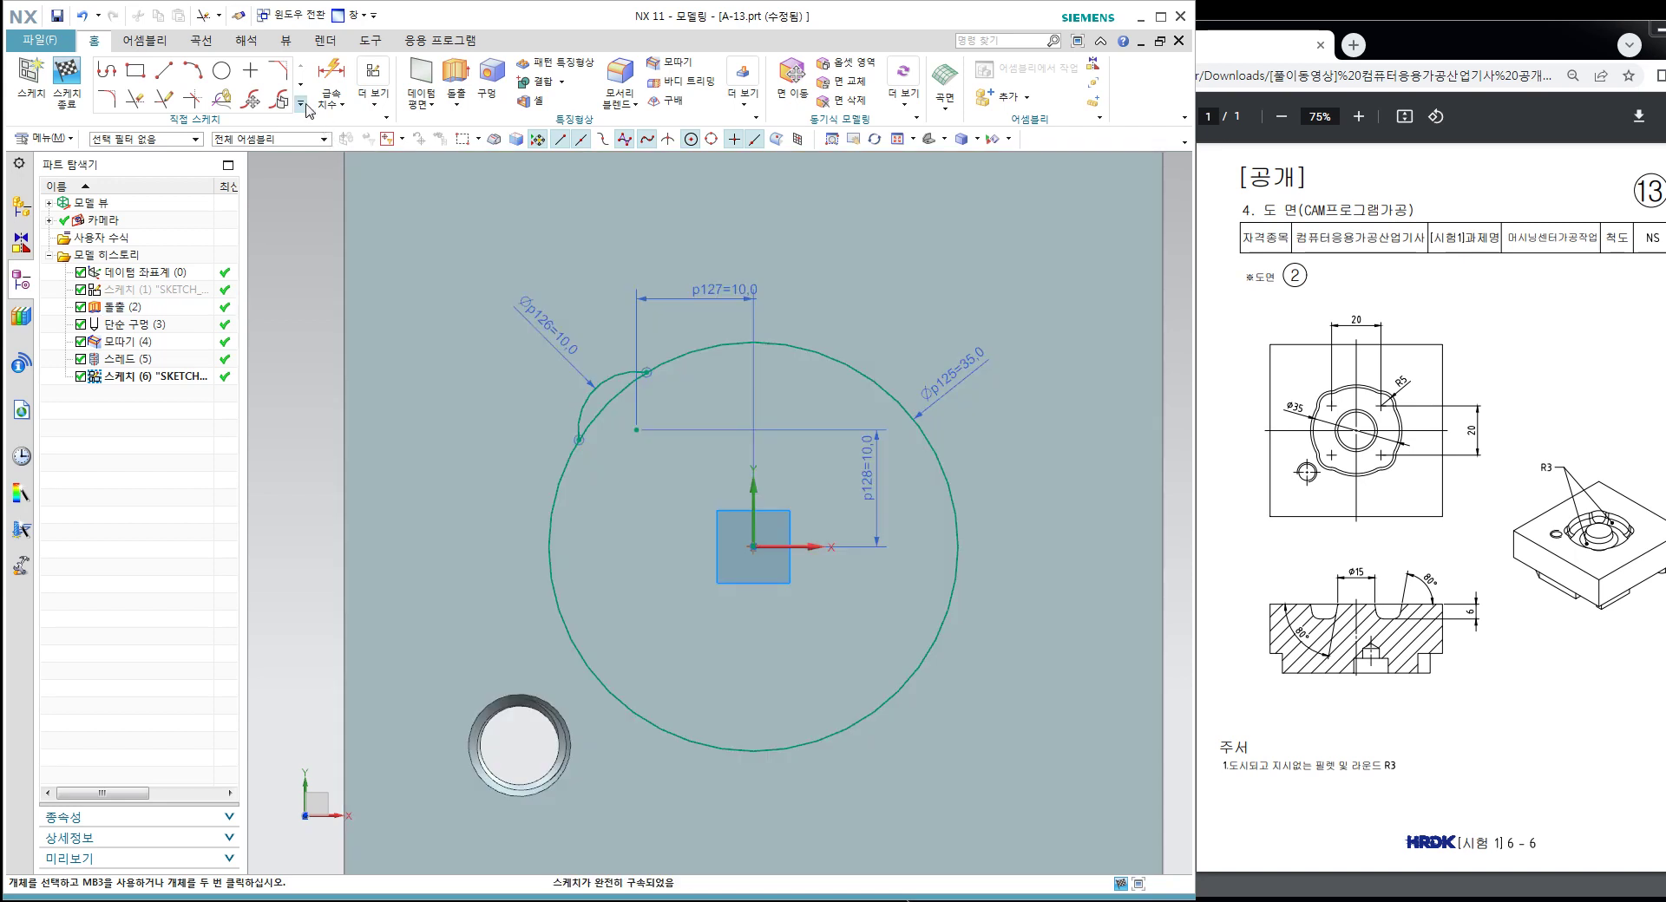
pyautogui.click(301, 105)
# Step: Pattern the bump arc four times around the sketch origin
pyautogui.click(252, 211)
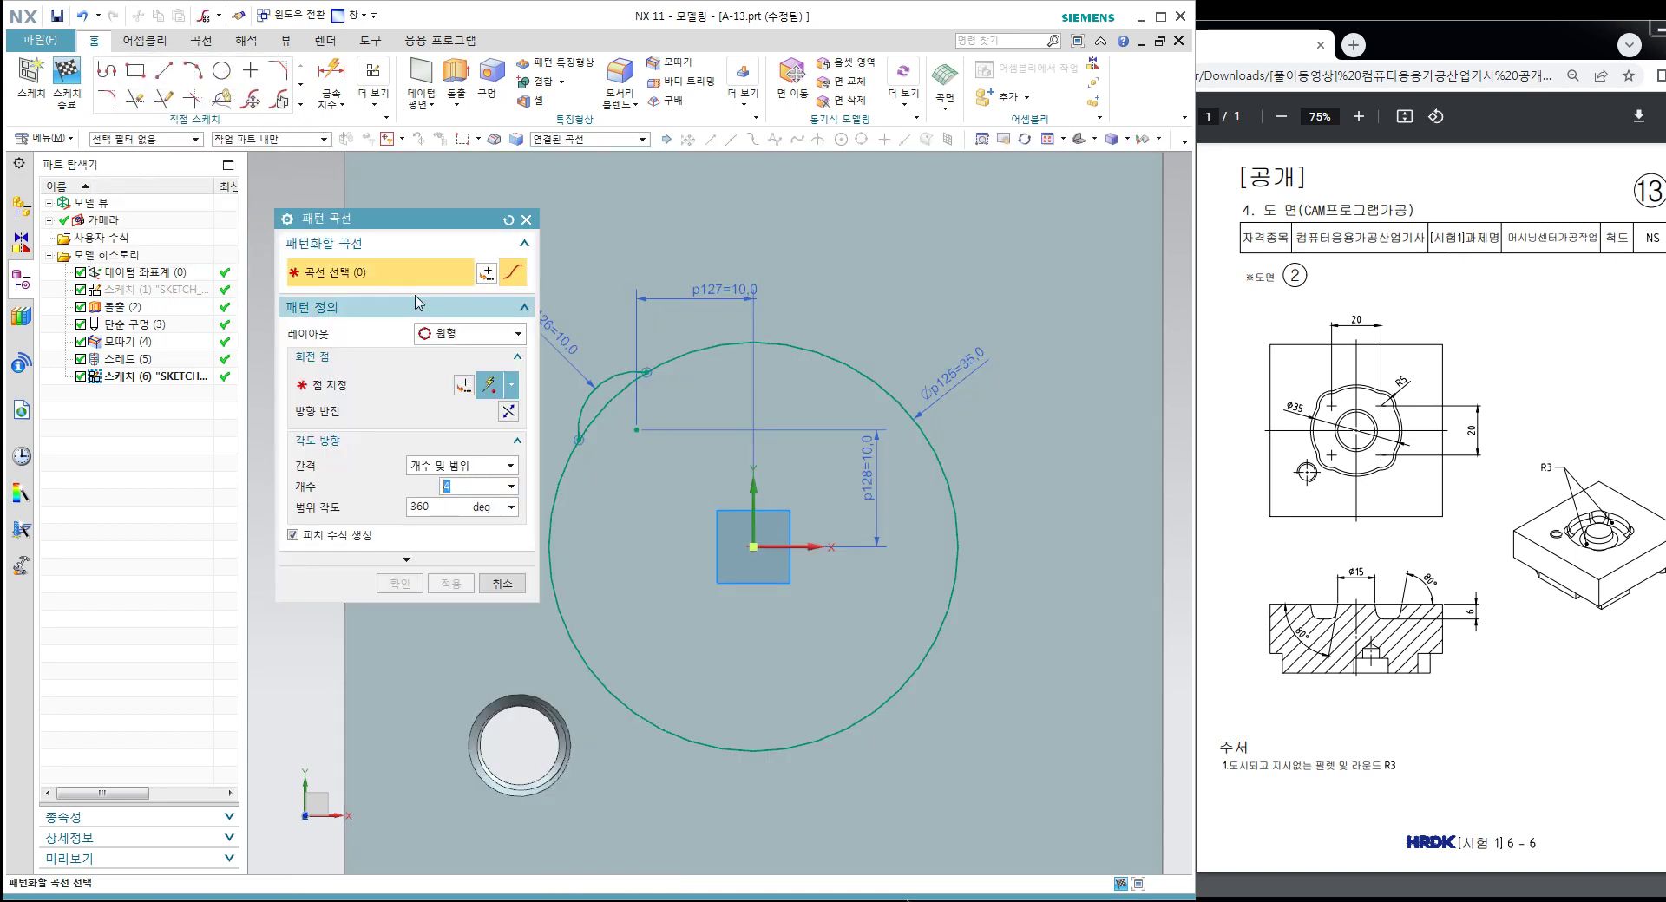
pyautogui.middleClick(389, 414)
pyautogui.click(755, 547)
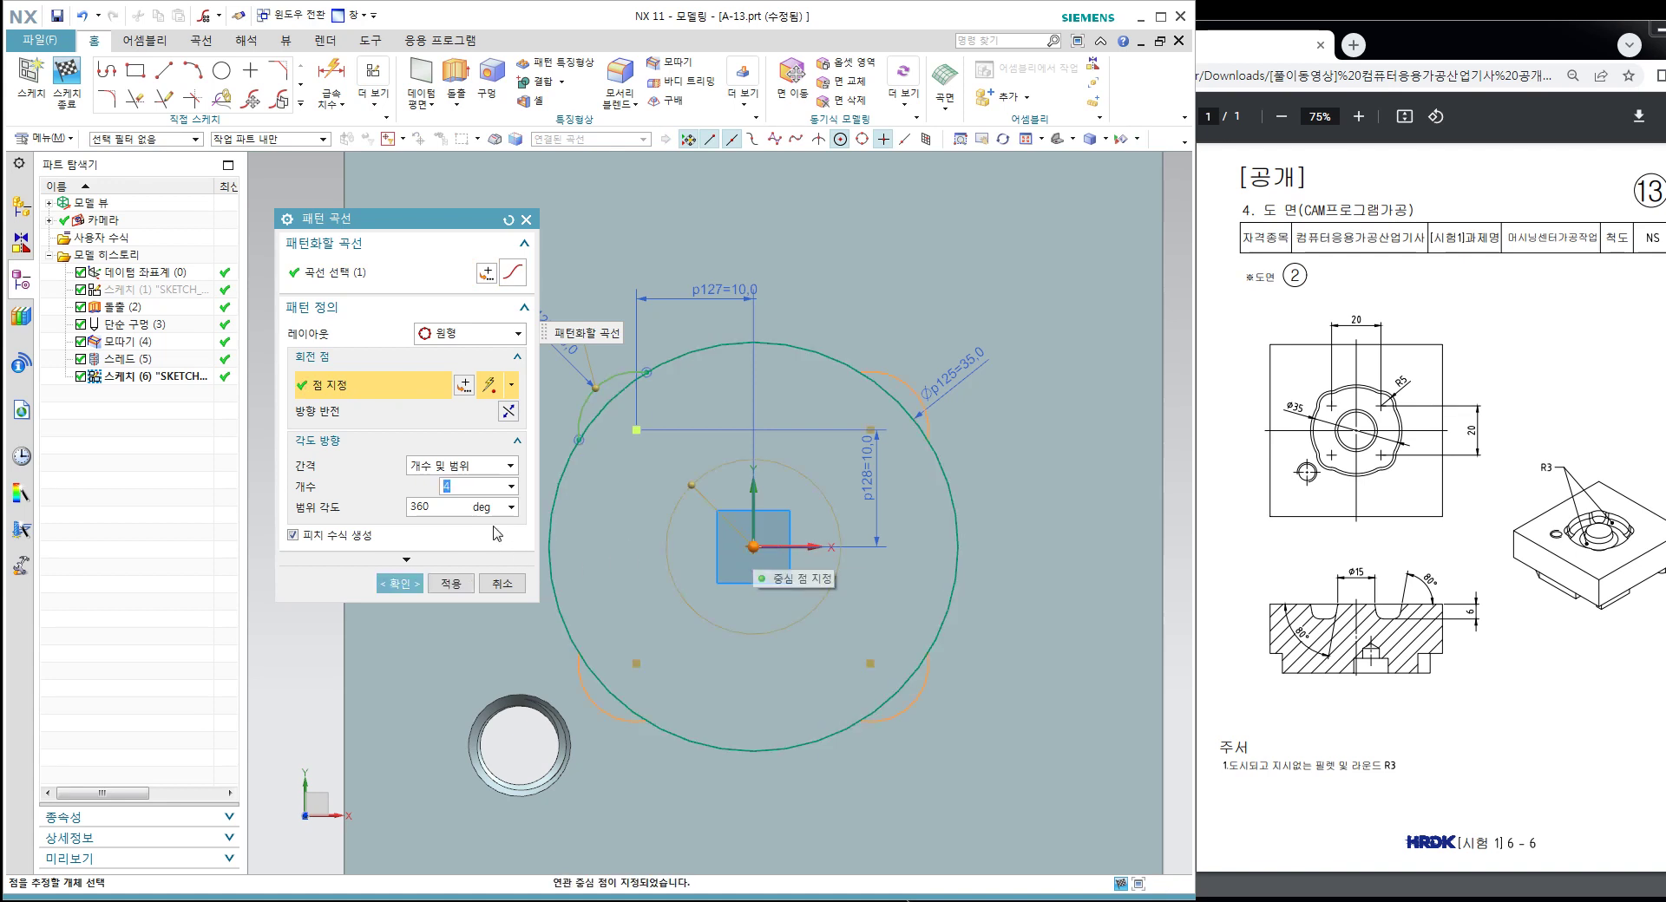
pyautogui.write('4')
pyautogui.click(456, 501)
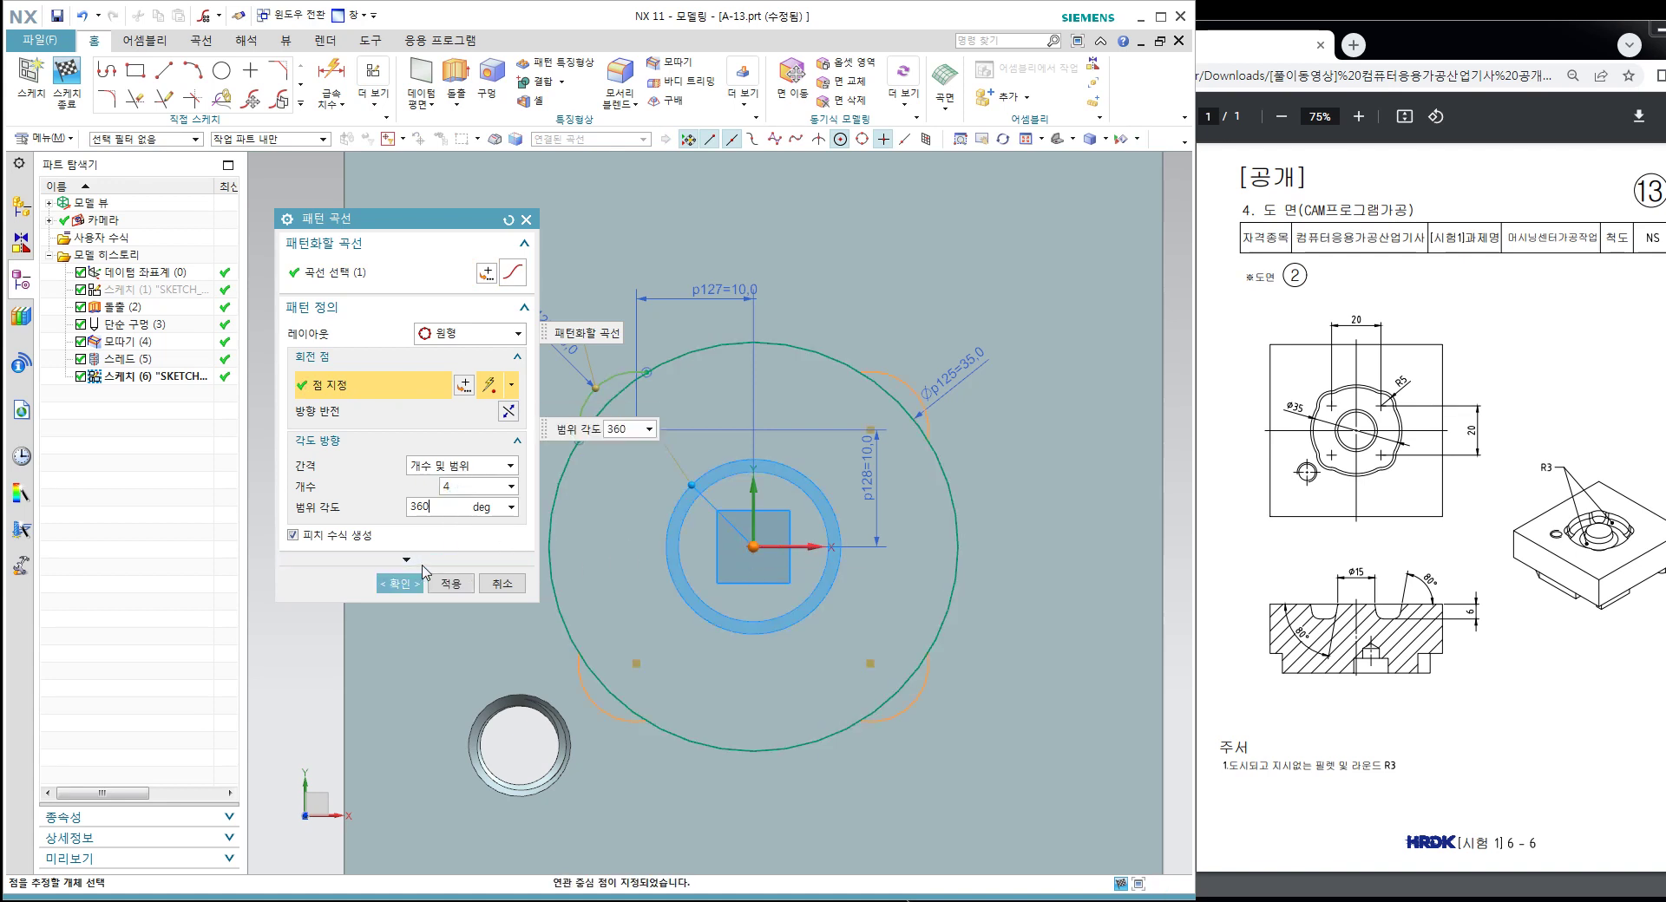
pyautogui.click(399, 583)
# Step: Trim the overlapping arcs and finish the sketch
pyautogui.press('t')
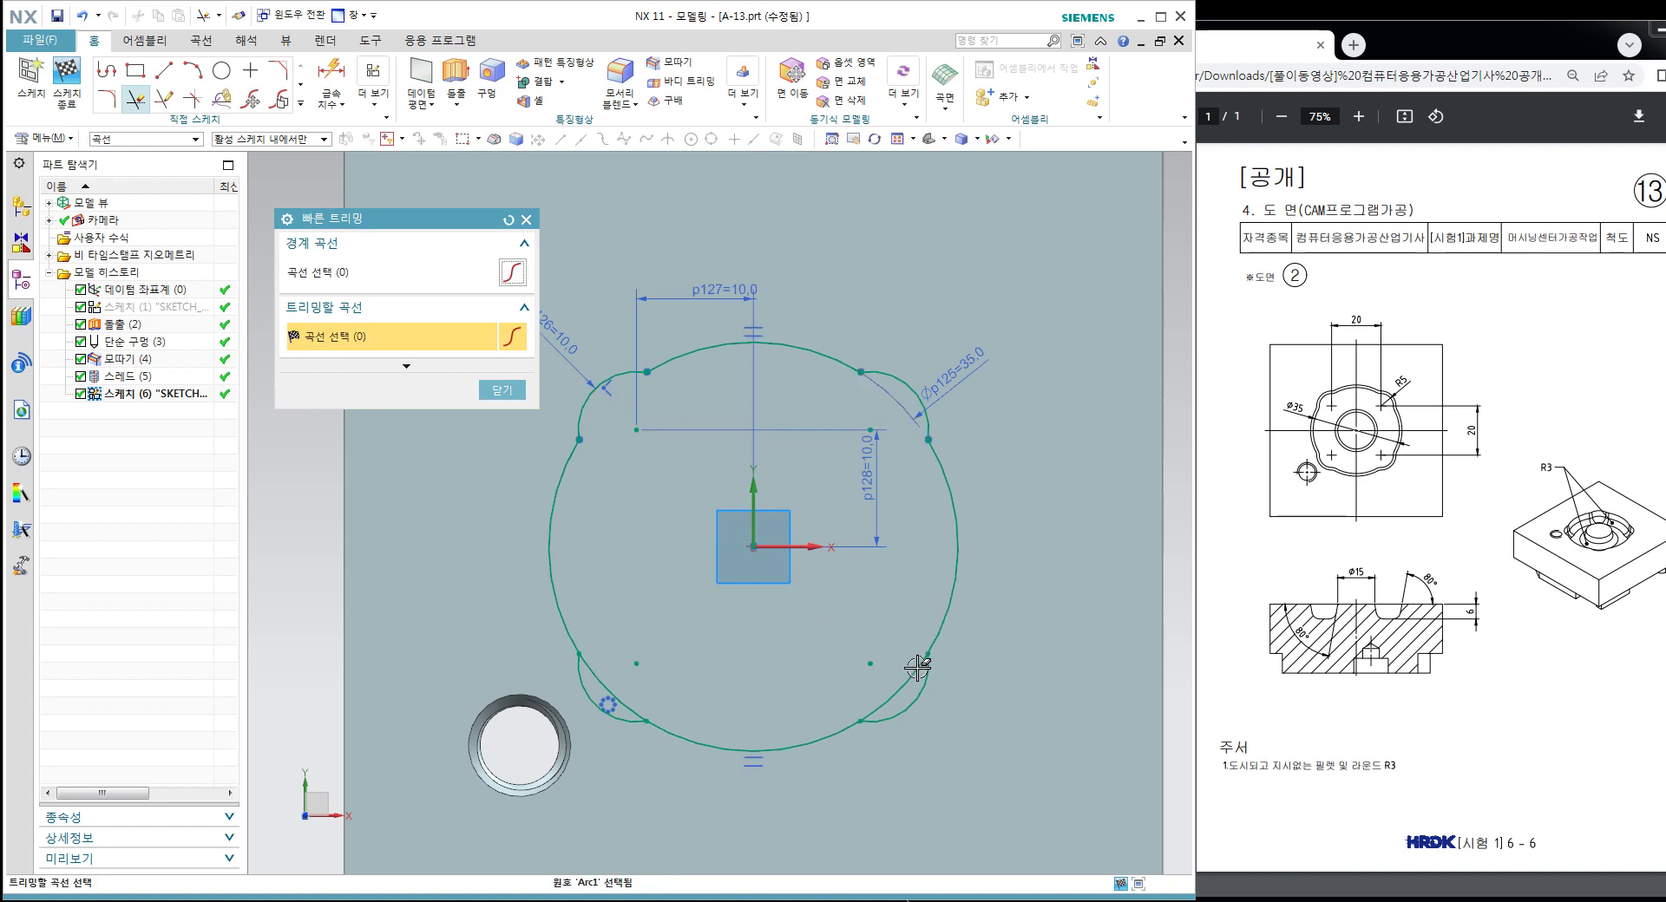
pyautogui.scroll(-3, 738, 495)
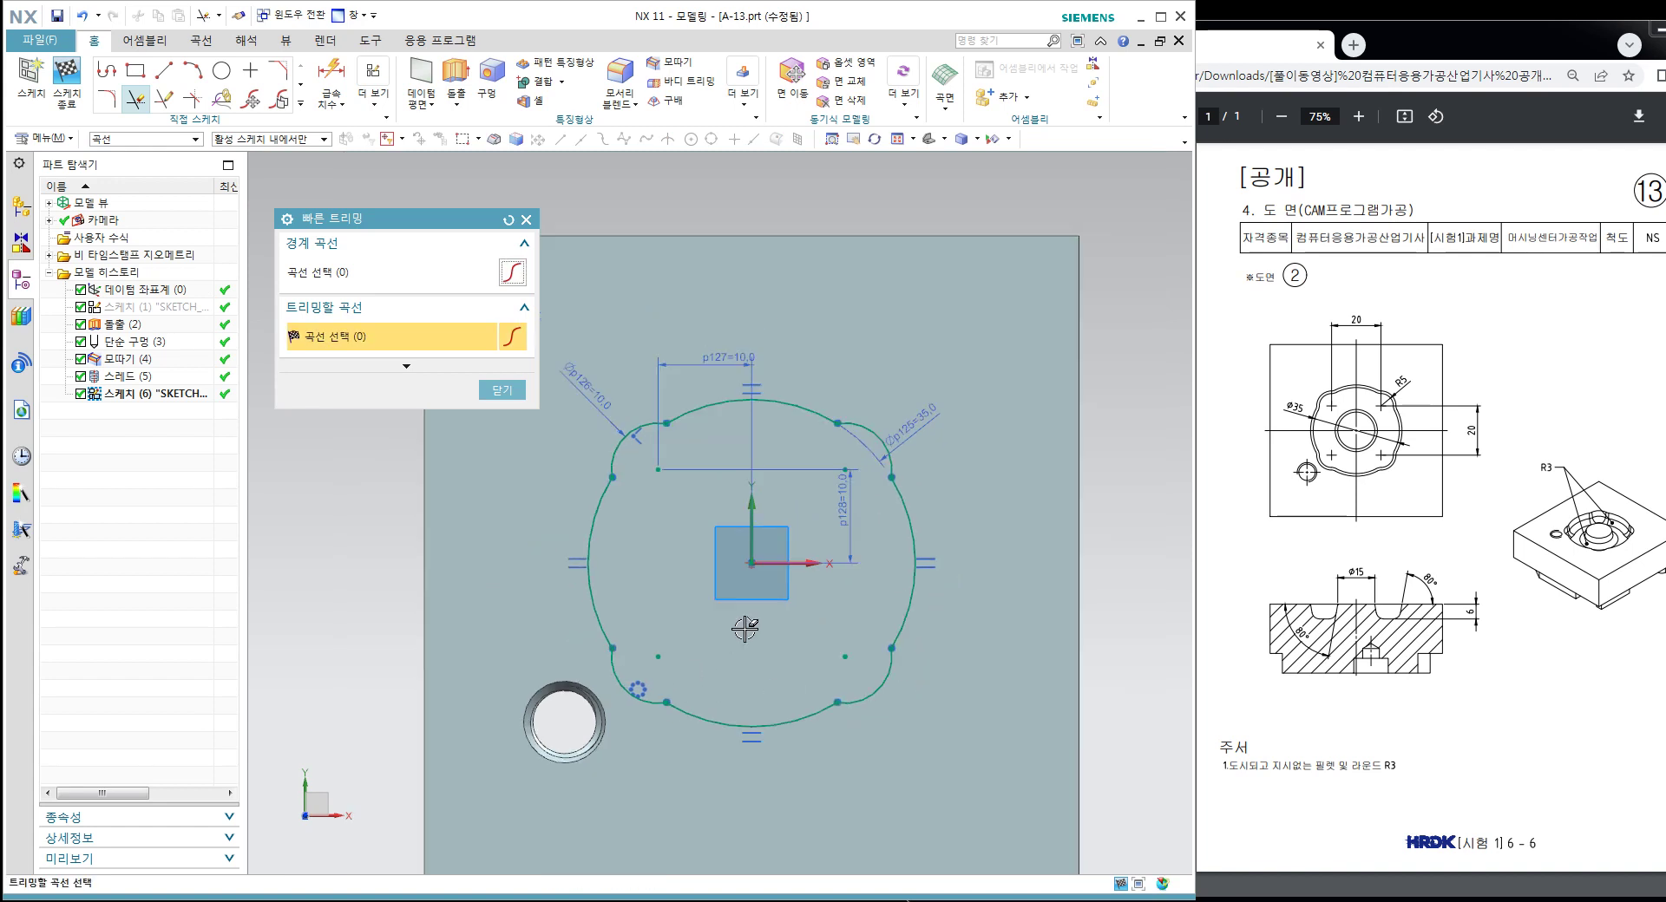
pyautogui.moveTo(738, 495); pyautogui.dragTo(800, 496, button='middle')
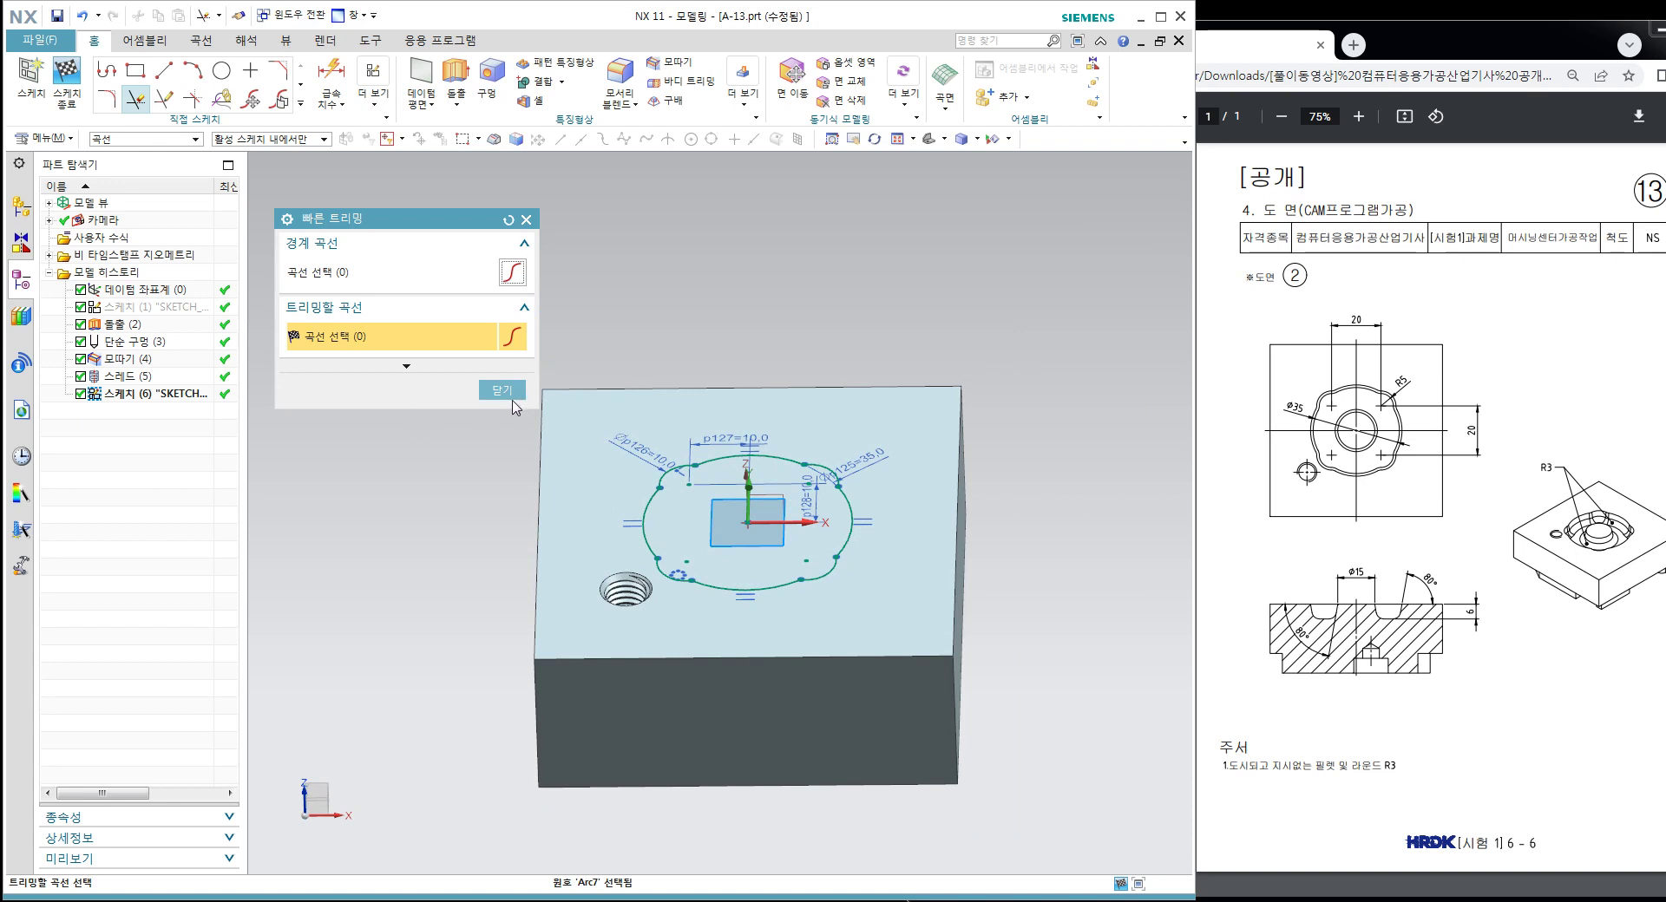
pyautogui.click(511, 393)
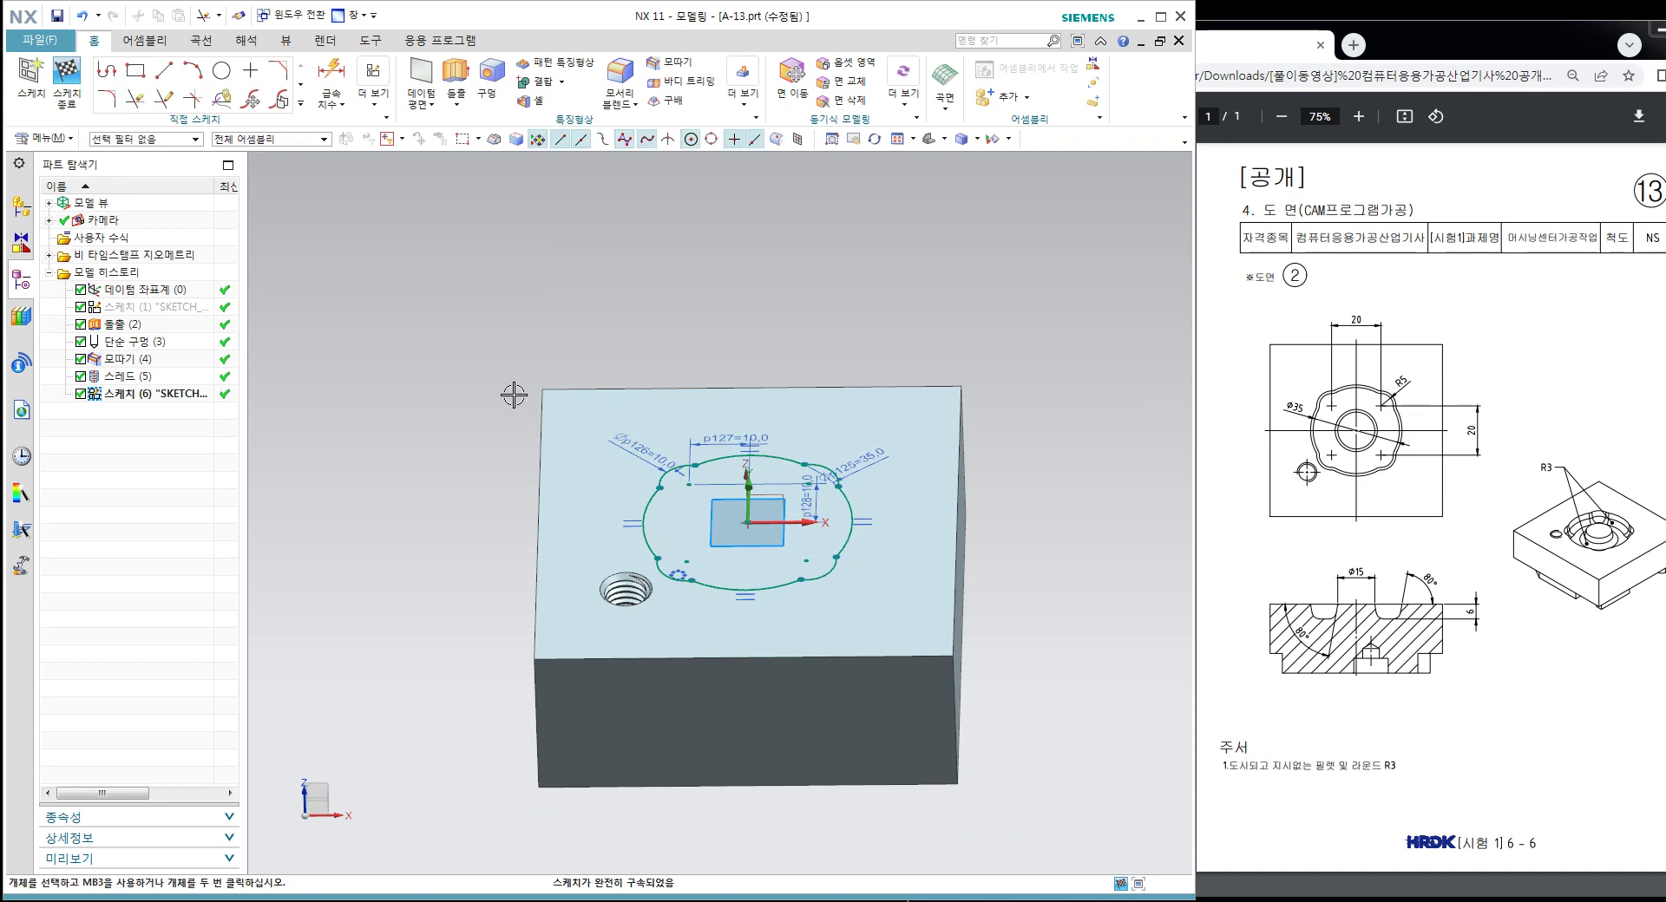
pyautogui.moveTo(530, 397); pyautogui.dragTo(833, 496, button='middle')
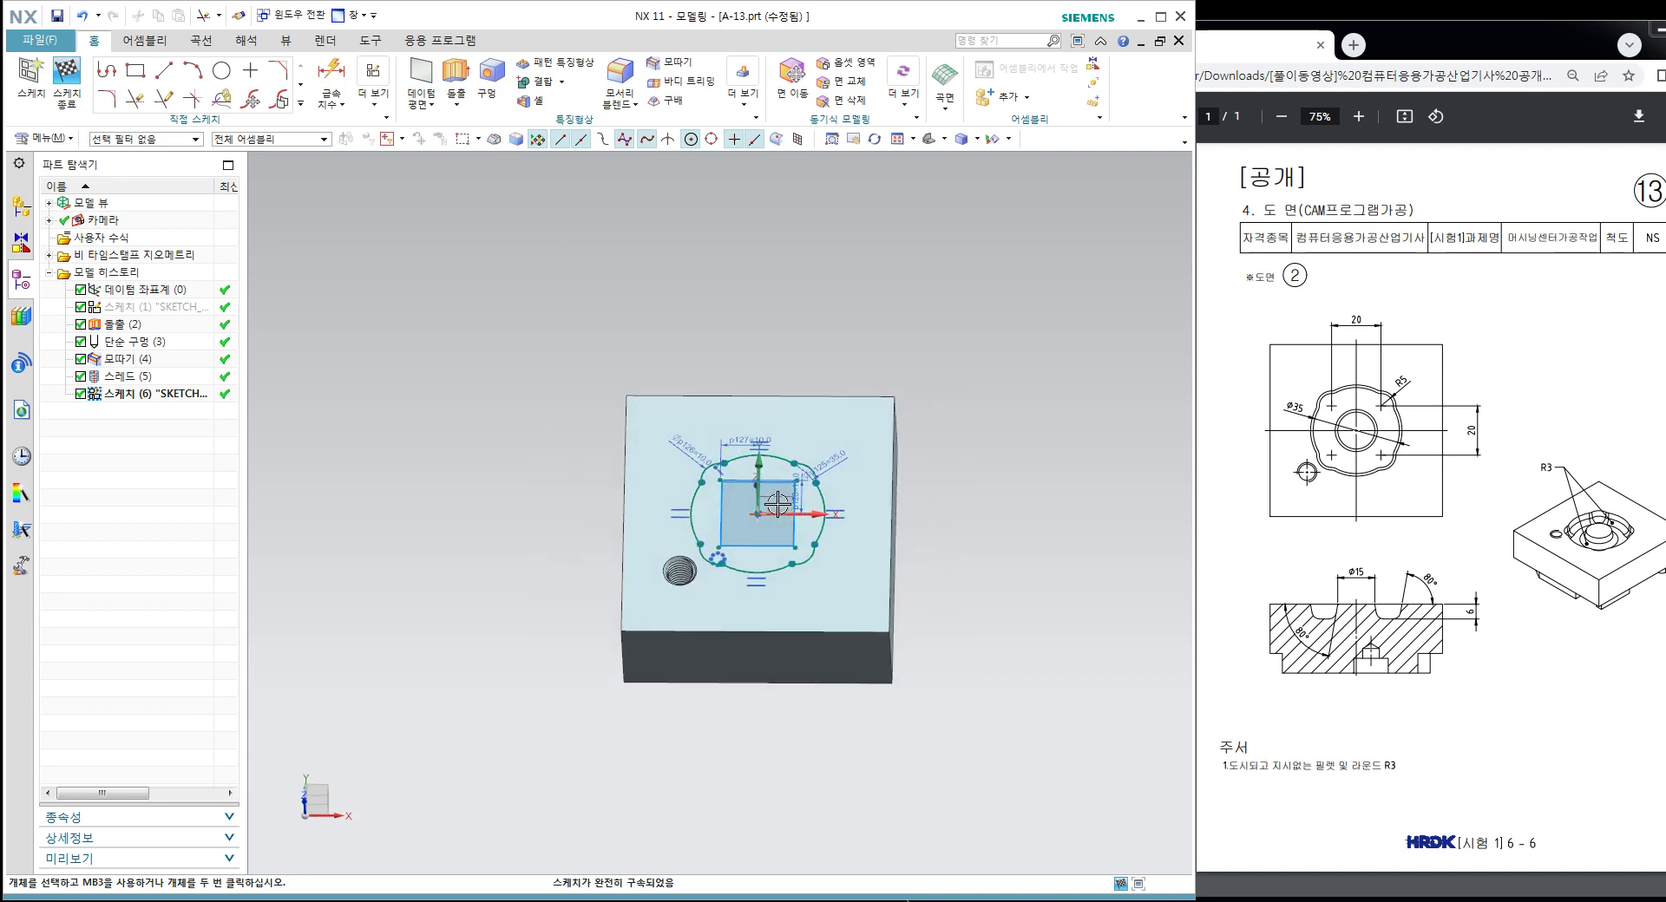
pyautogui.scroll(-3, 835, 512)
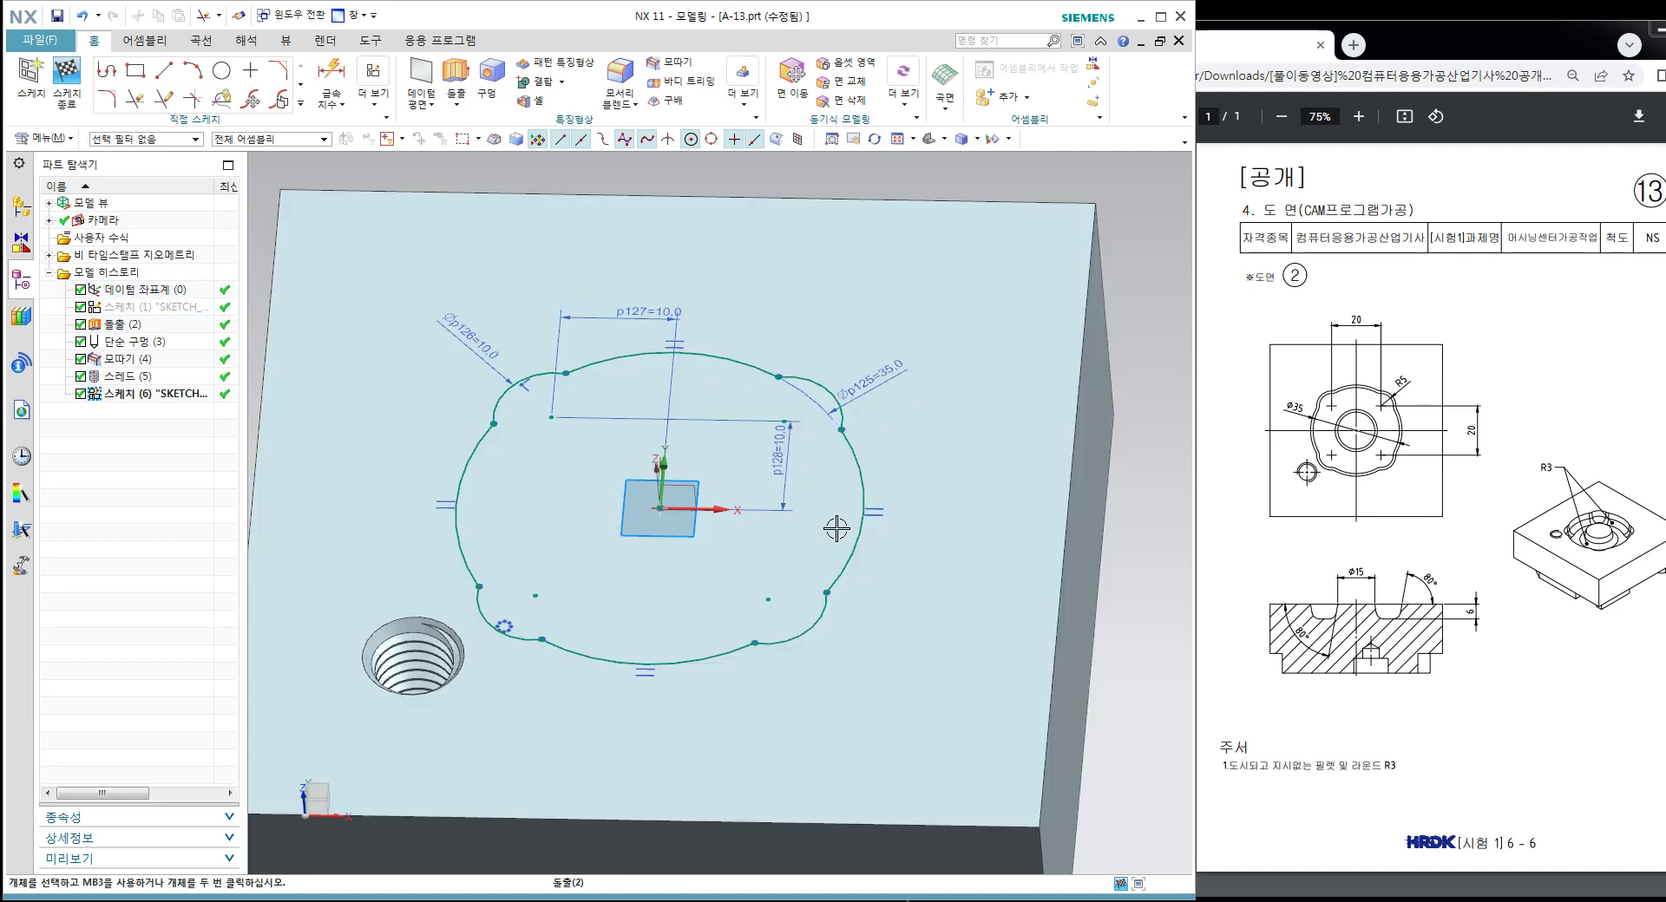
pyautogui.click(69, 82)
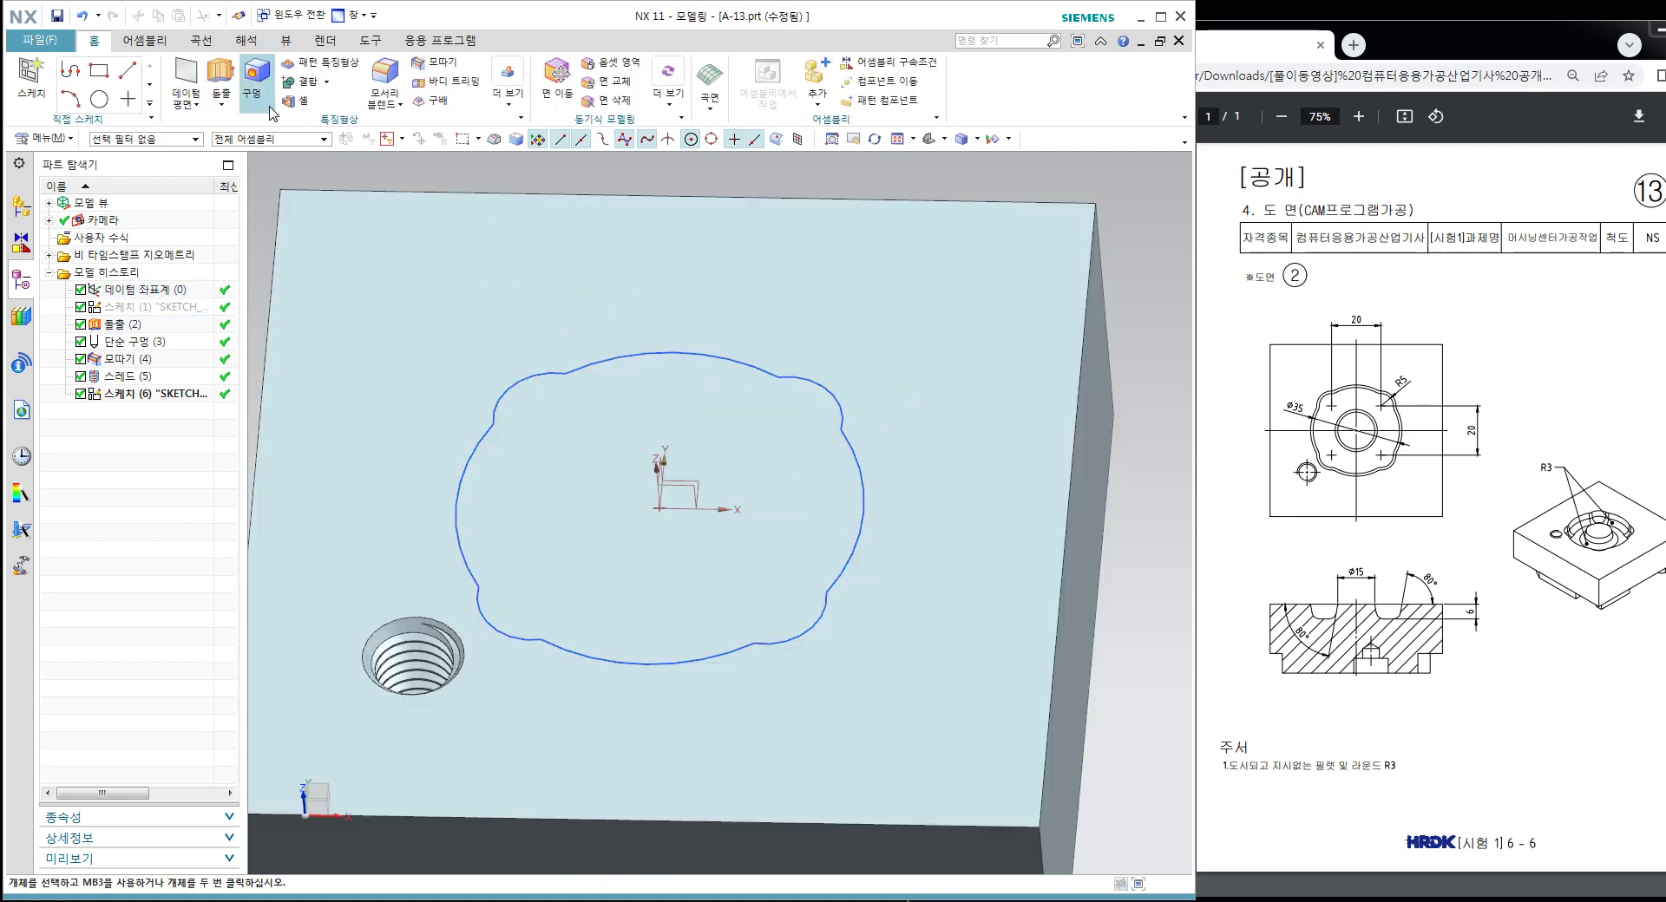
# Step: Extrude the scalloped sketch -6 mm with Subtract to cut the pocket into the block
pyautogui.click(221, 78)
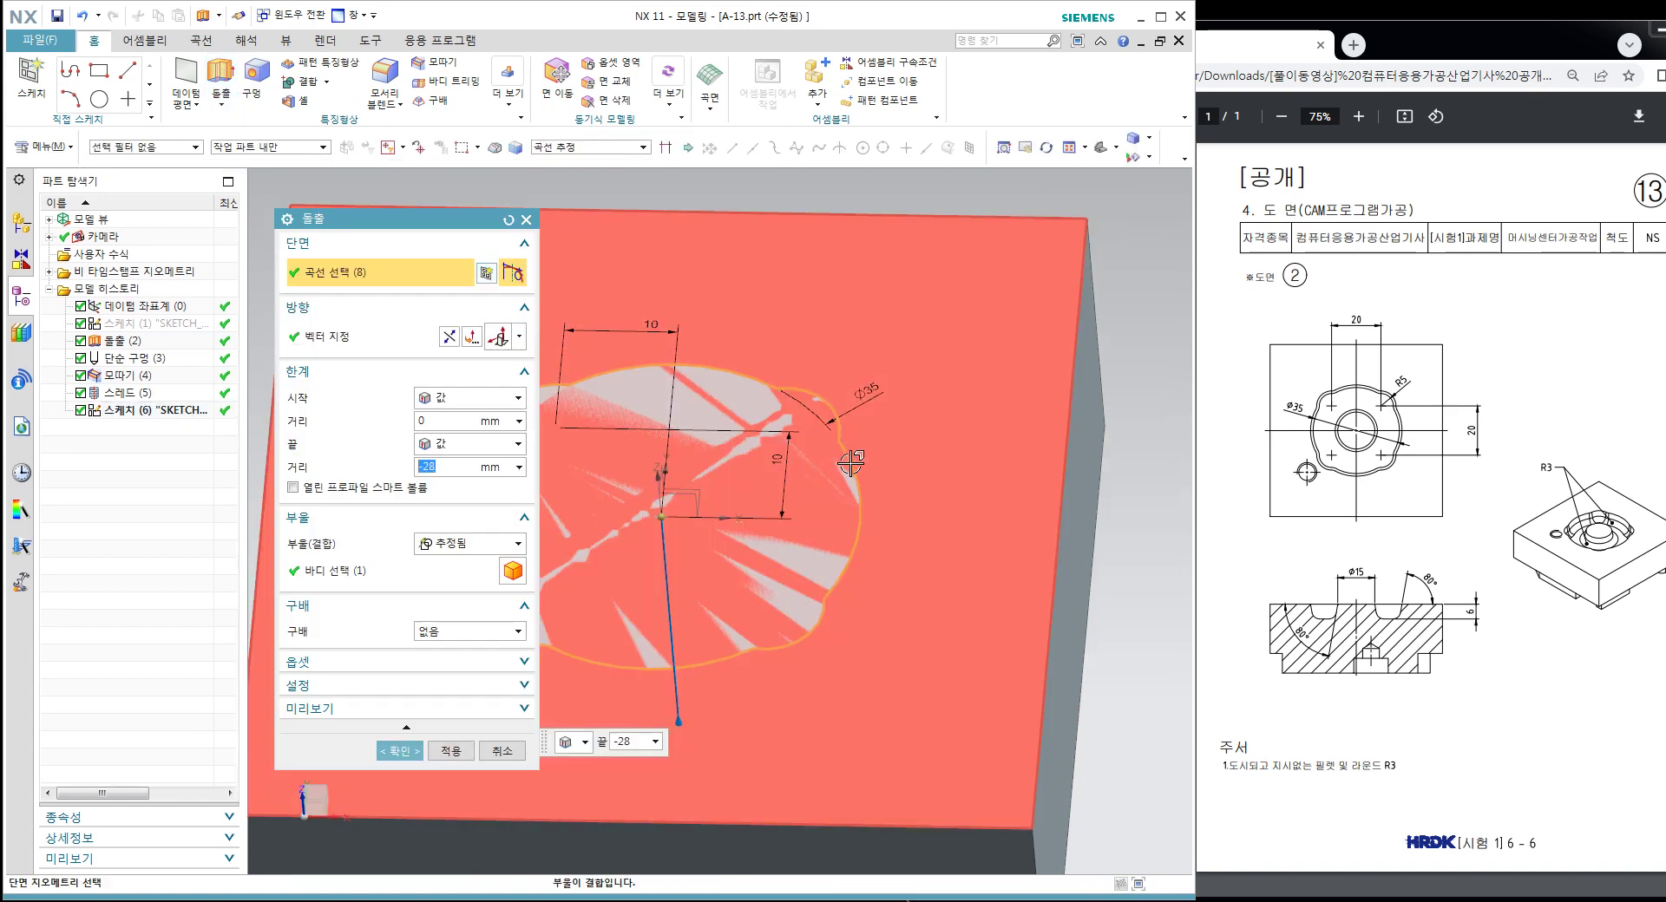
pyautogui.moveTo(850, 465); pyautogui.dragTo(923, 402, button='middle')
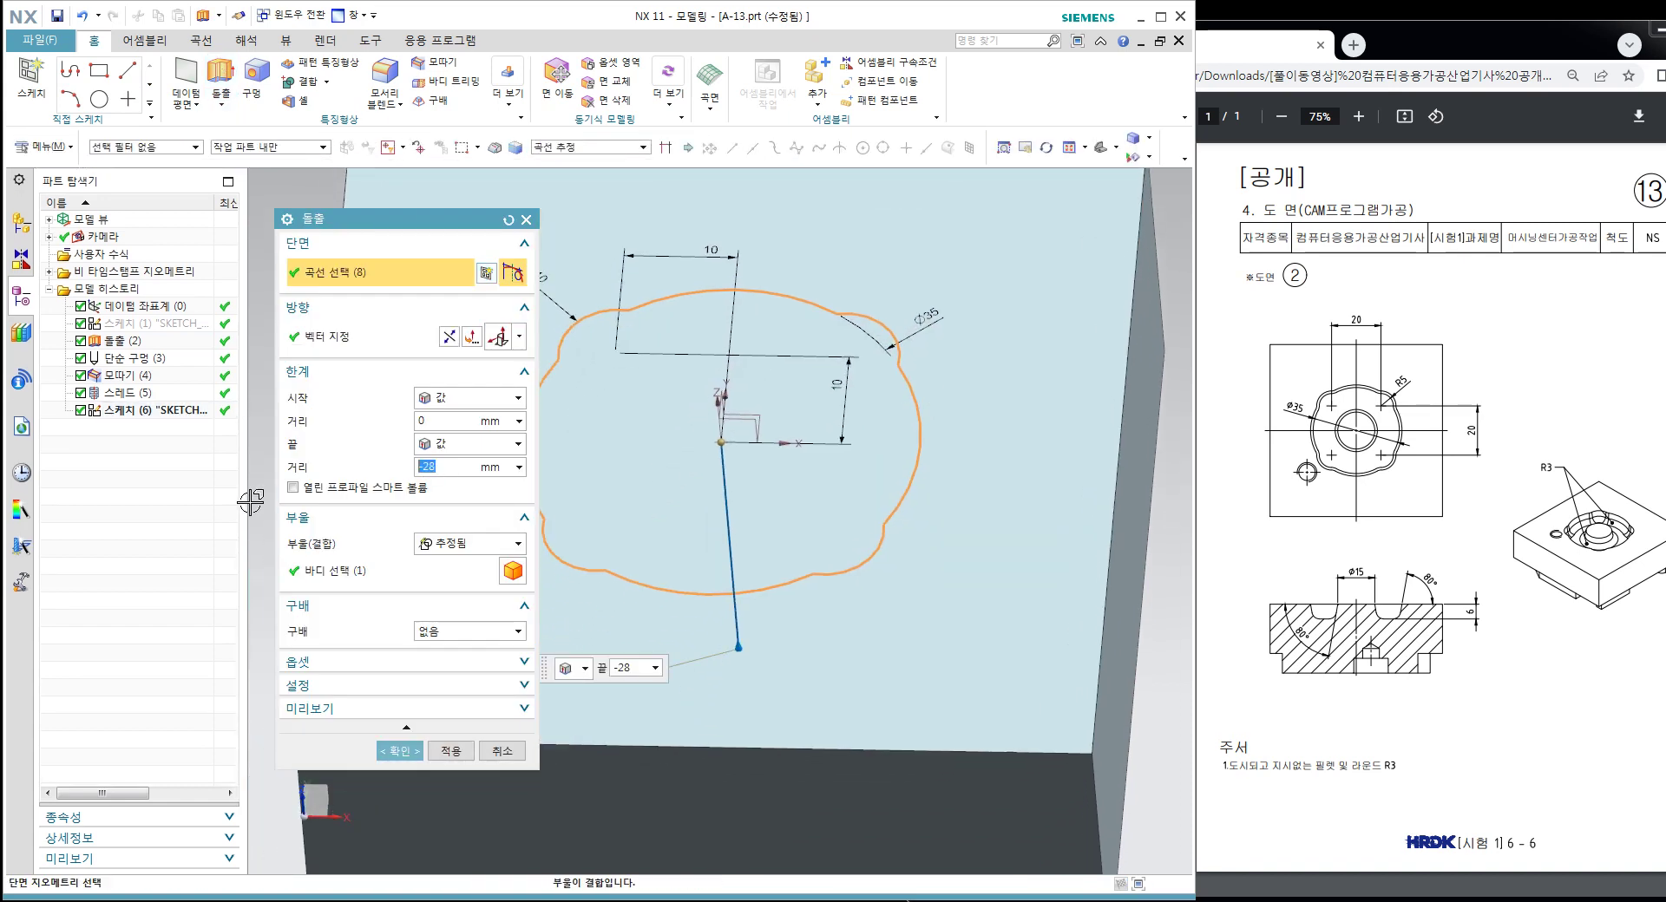
pyautogui.write('-6')
pyautogui.press('Return')
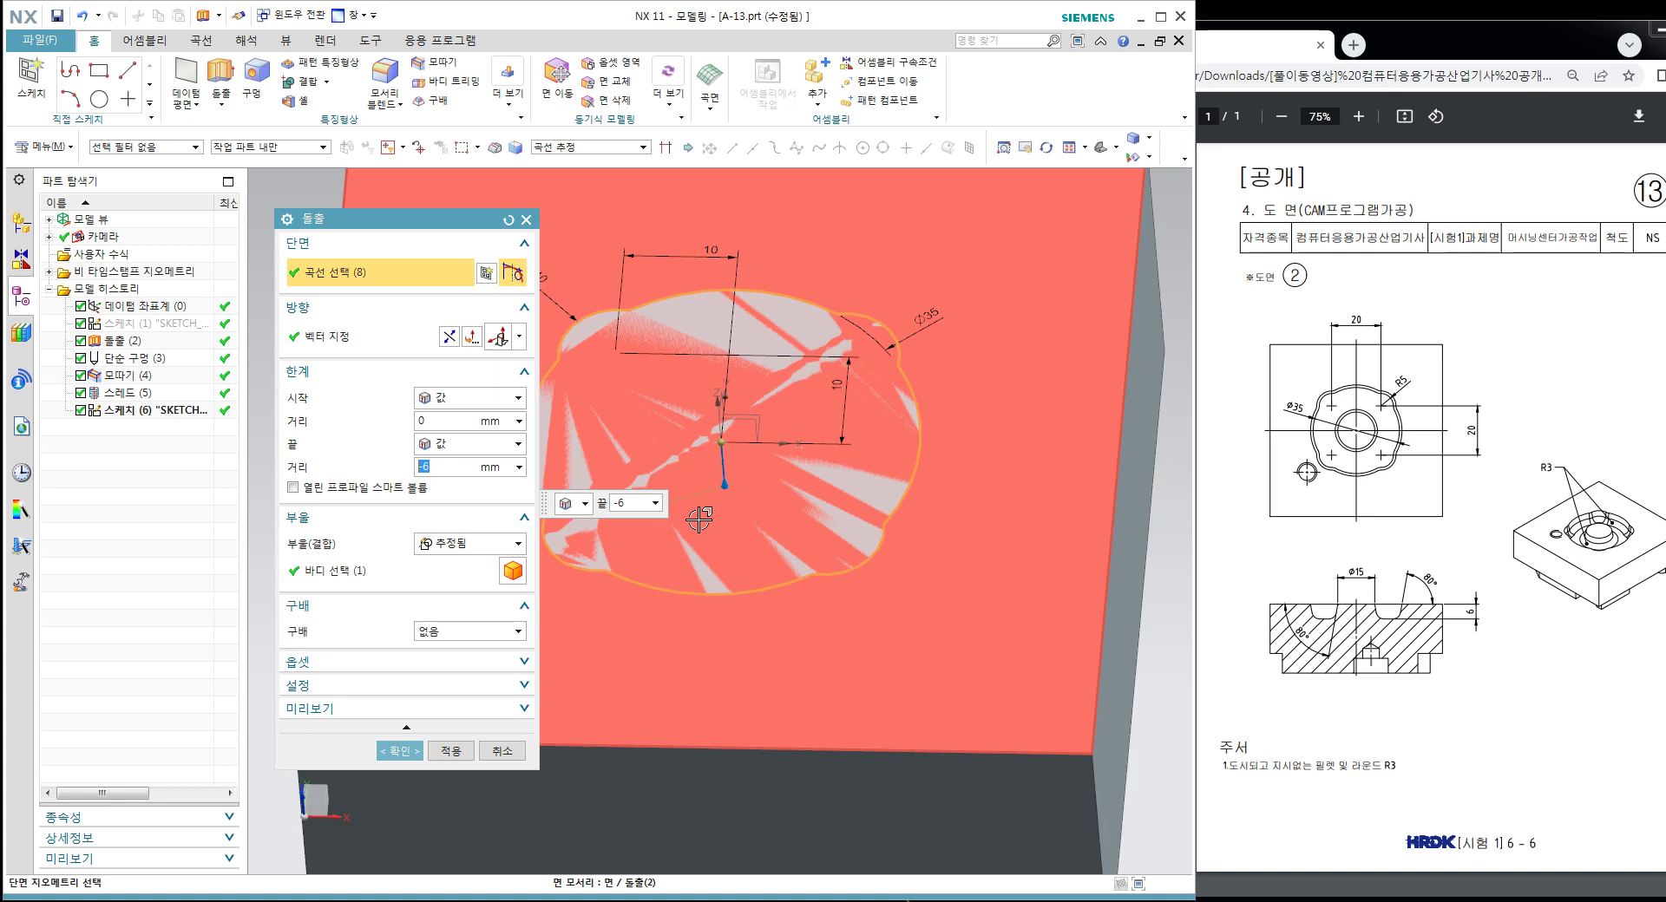
pyautogui.moveTo(744, 510); pyautogui.dragTo(677, 520, button='middle')
pyautogui.click(460, 545)
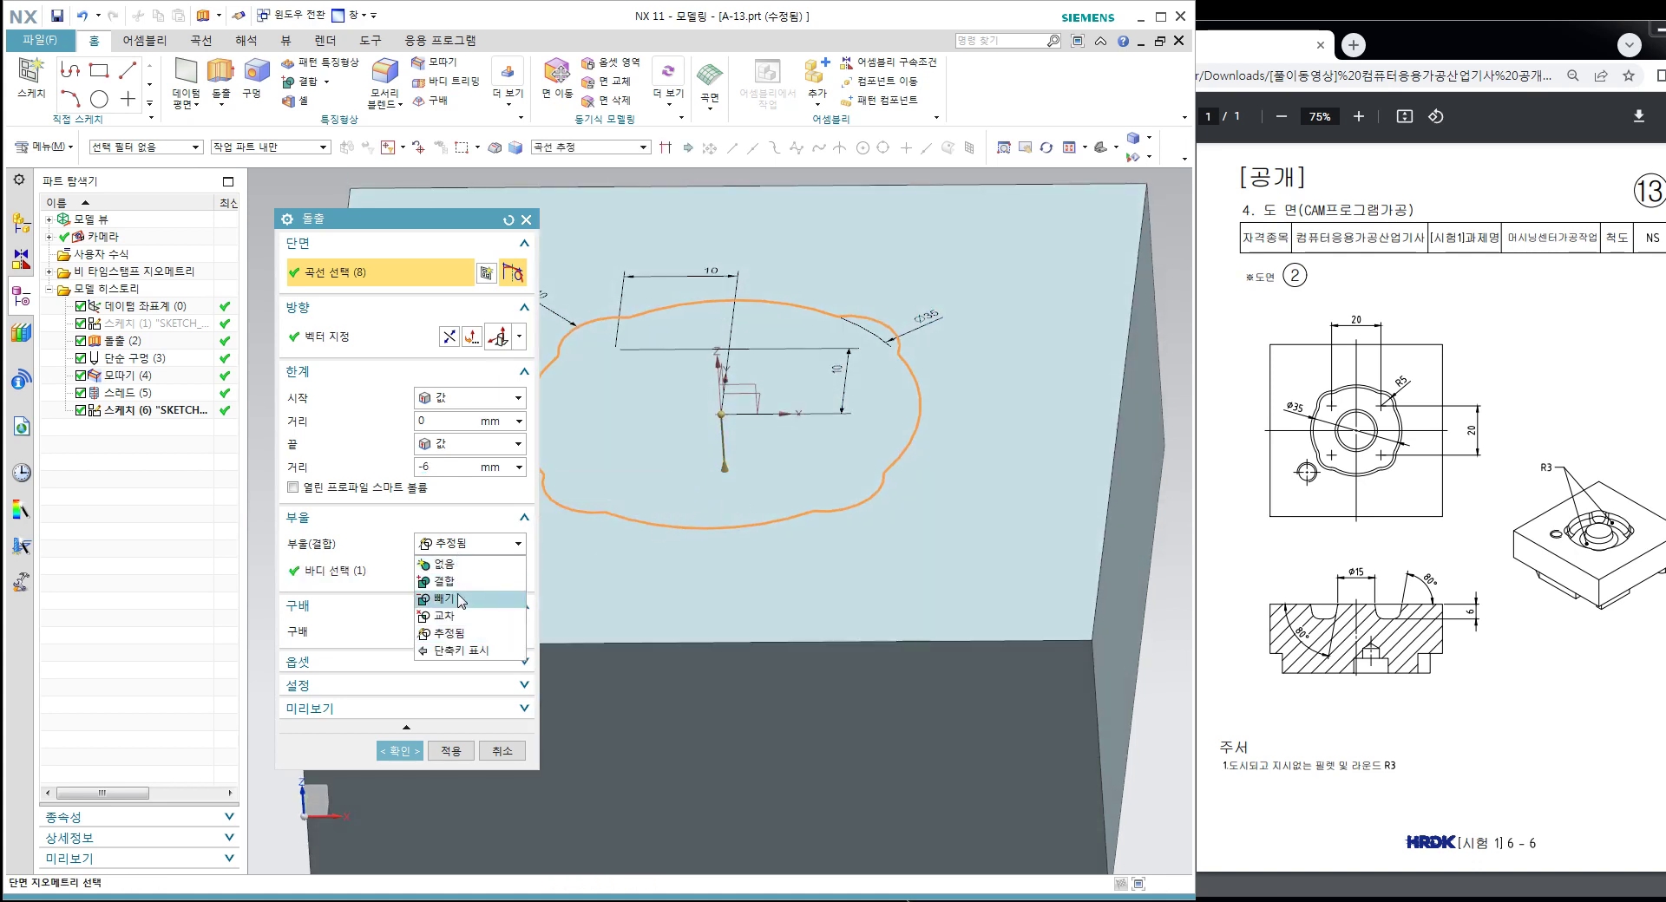
pyautogui.click(442, 599)
pyautogui.click(399, 751)
pyautogui.moveTo(799, 543); pyautogui.dragTo(784, 592, button='middle')
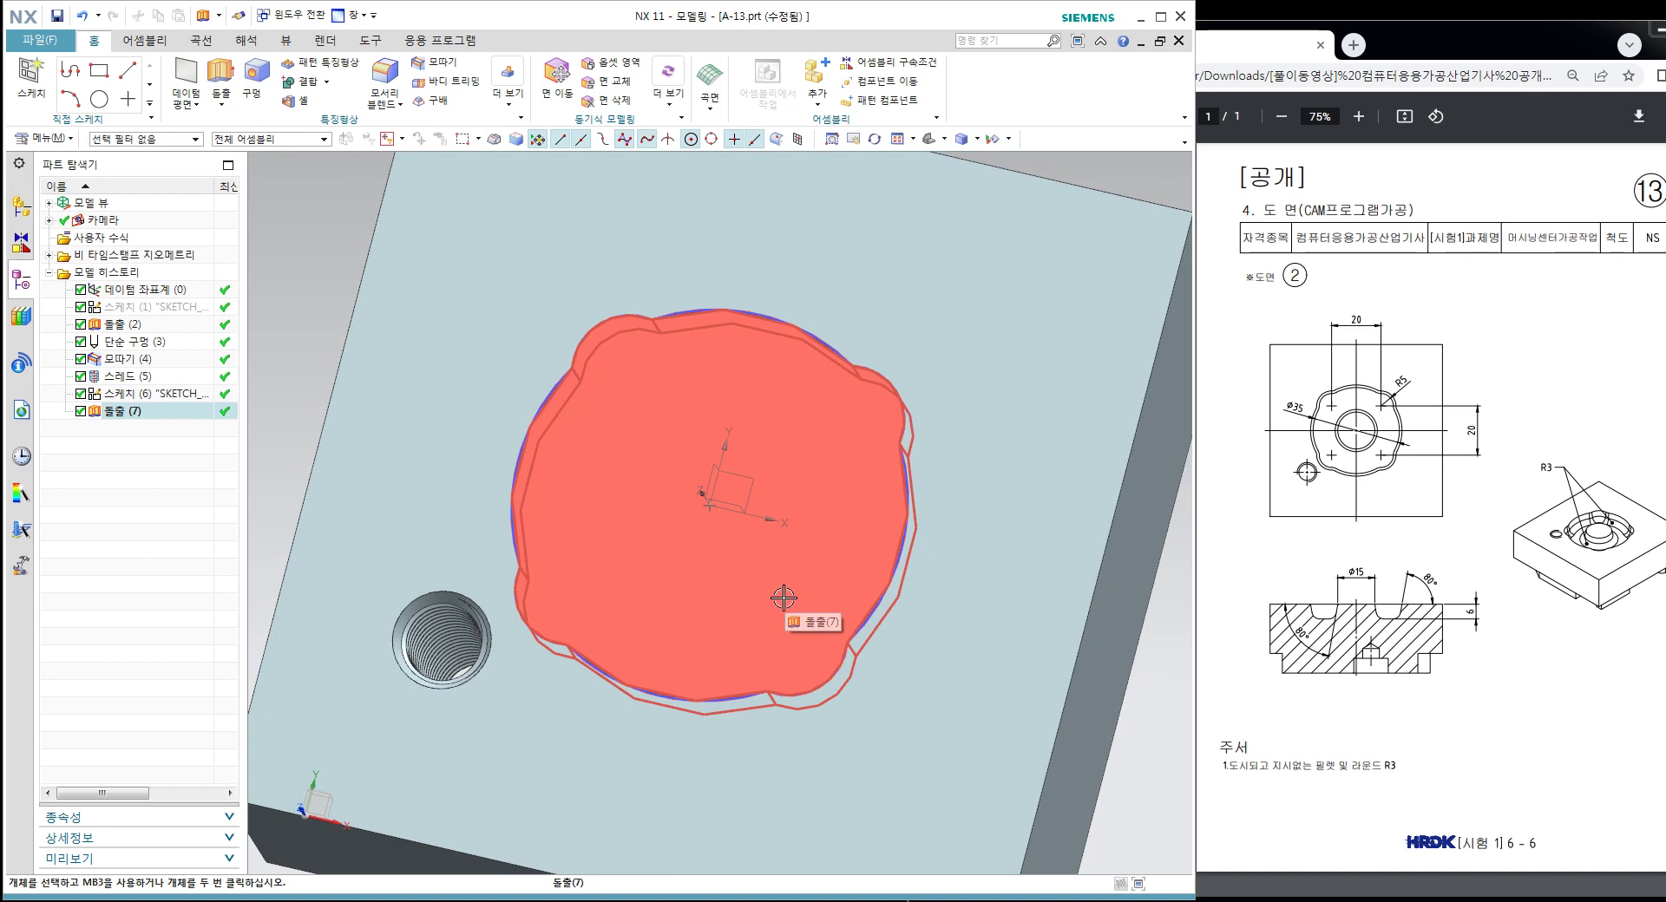
pyautogui.moveTo(783, 598); pyautogui.dragTo(811, 568, button='middle')
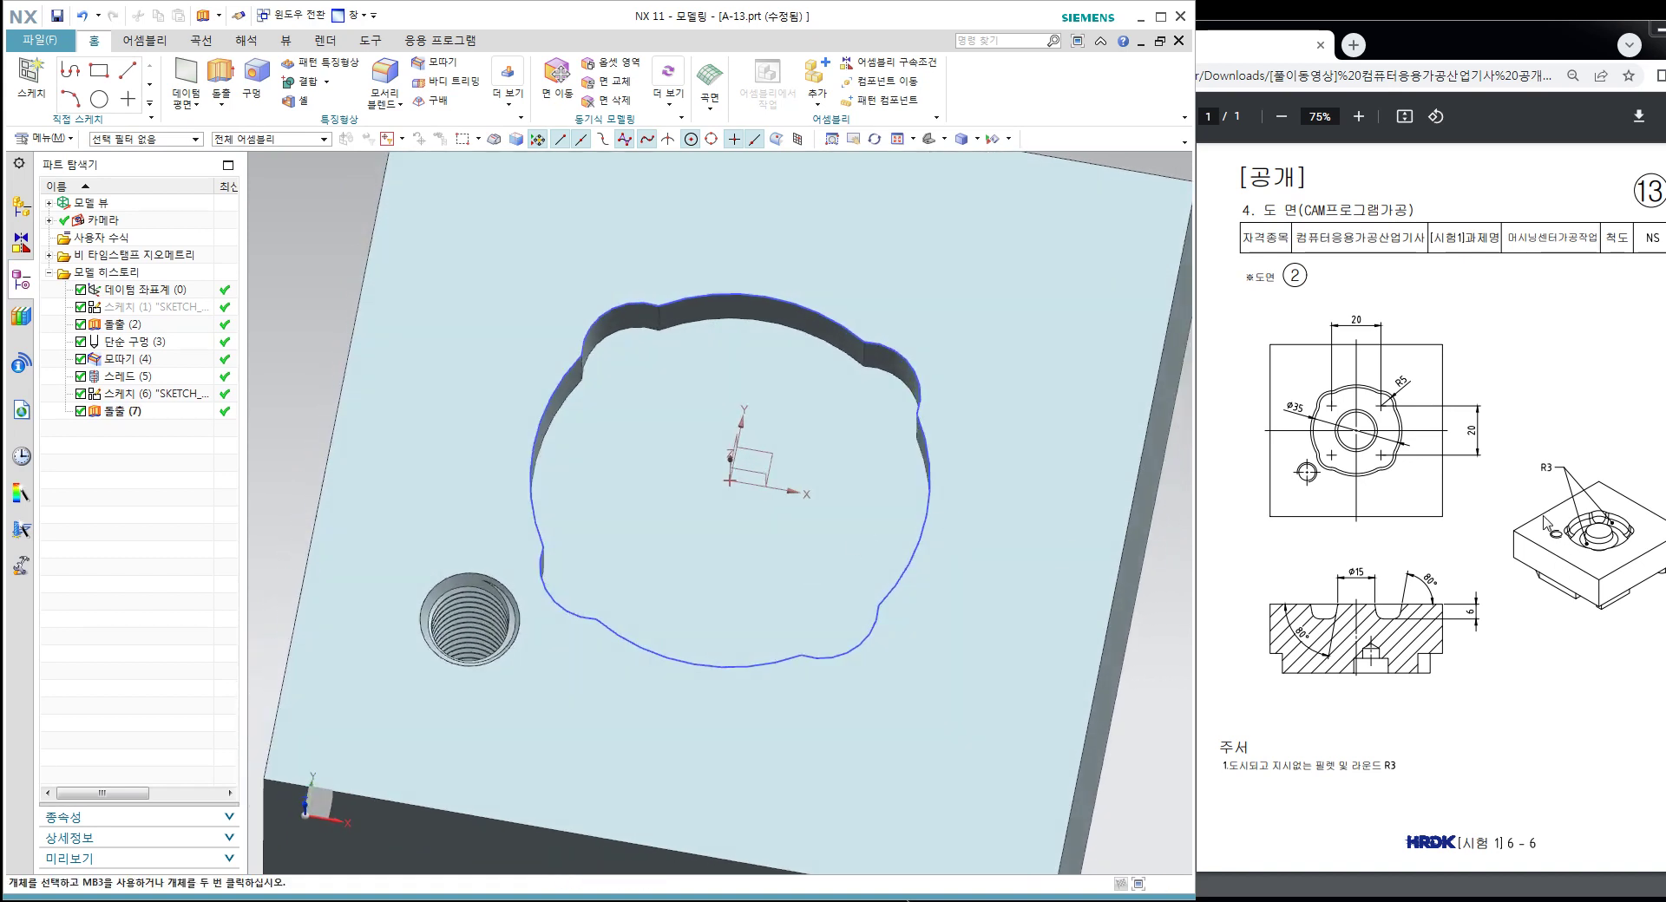
# Step: Compare against the reference drawing, then return to the 3D model at a tilted view
pyautogui.click(1482, 445)
pyautogui.keyDown('ctrl'); pyautogui.scroll(3, 1417, 434); pyautogui.keyUp('ctrl')
pyautogui.keyDown('ctrl'); pyautogui.scroll(2, 1349, 429); pyautogui.keyUp('ctrl')
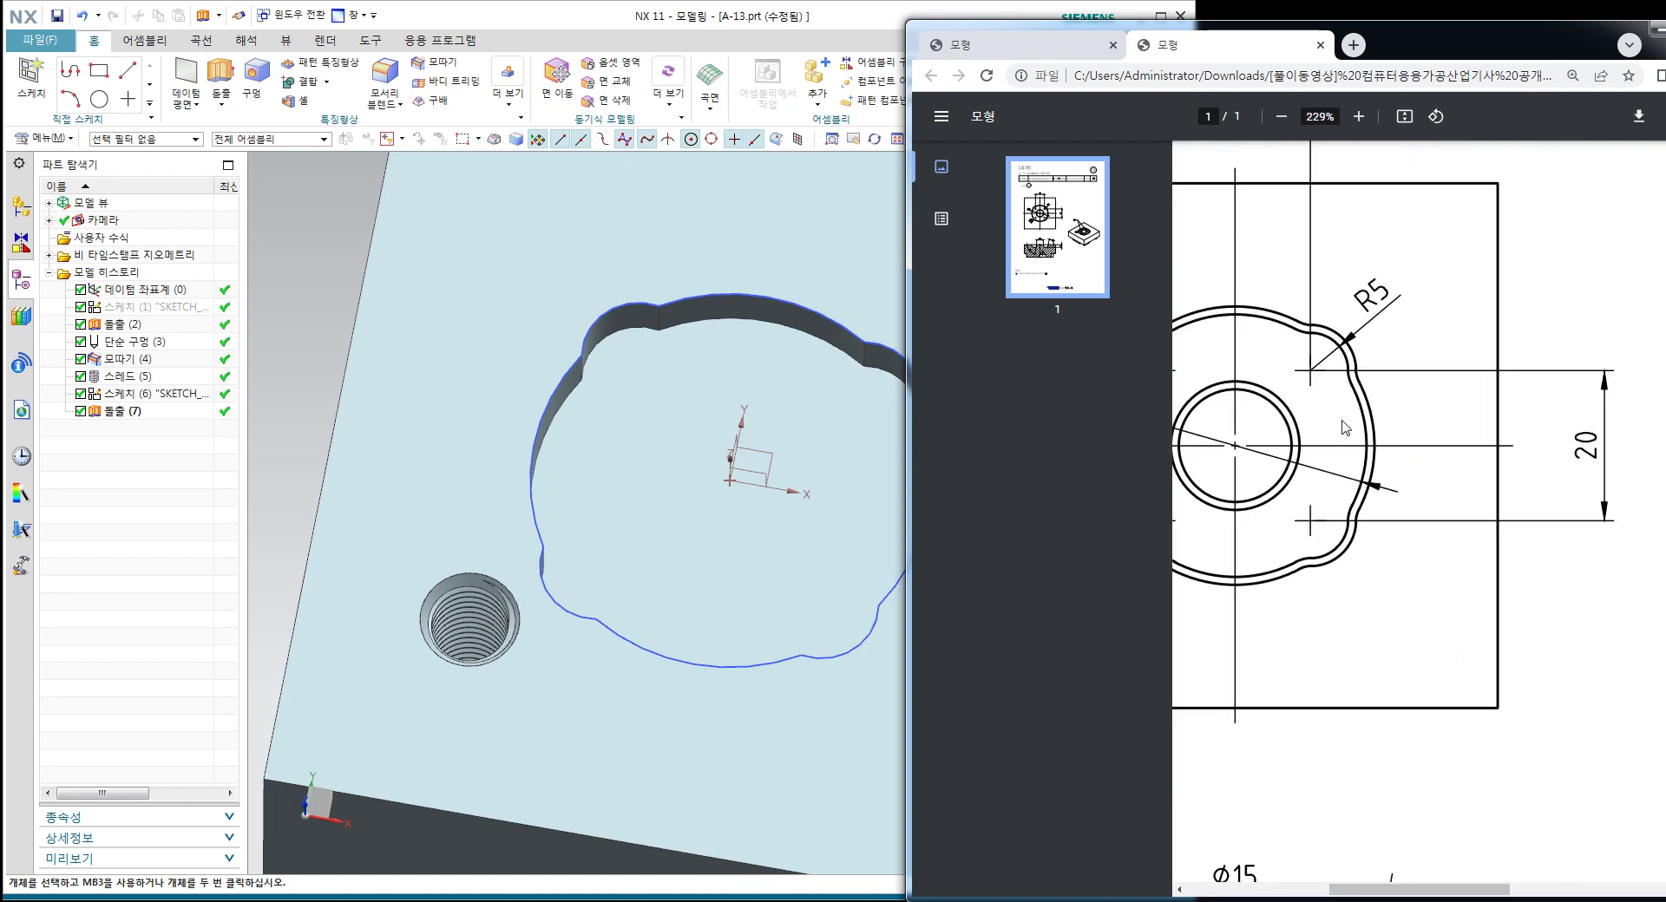
pyautogui.keyDown('ctrl'); pyautogui.scroll(-3, 1344, 427); pyautogui.keyUp('ctrl')
pyautogui.keyDown('ctrl'); pyautogui.scroll(-2, 1346, 426); pyautogui.keyUp('ctrl')
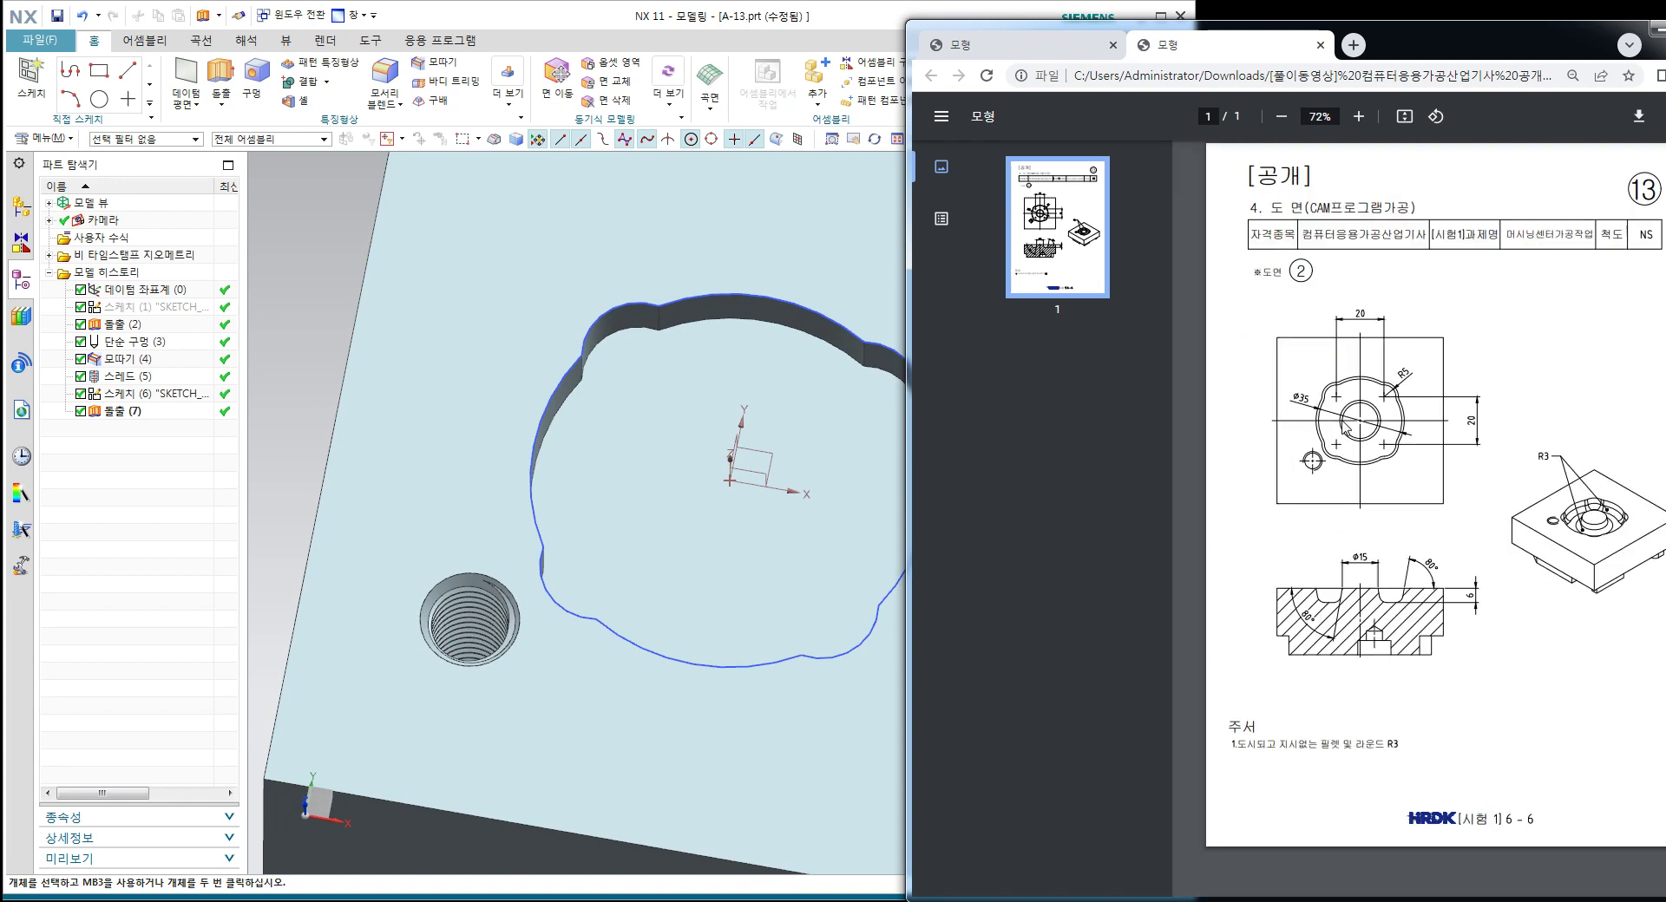
pyautogui.click(829, 263)
pyautogui.moveTo(863, 483)
pyautogui.mouseDown(button='middle')
pyautogui.moveTo(848, 421)
pyautogui.moveTo(857, 451)
pyautogui.mouseUp(button='middle')
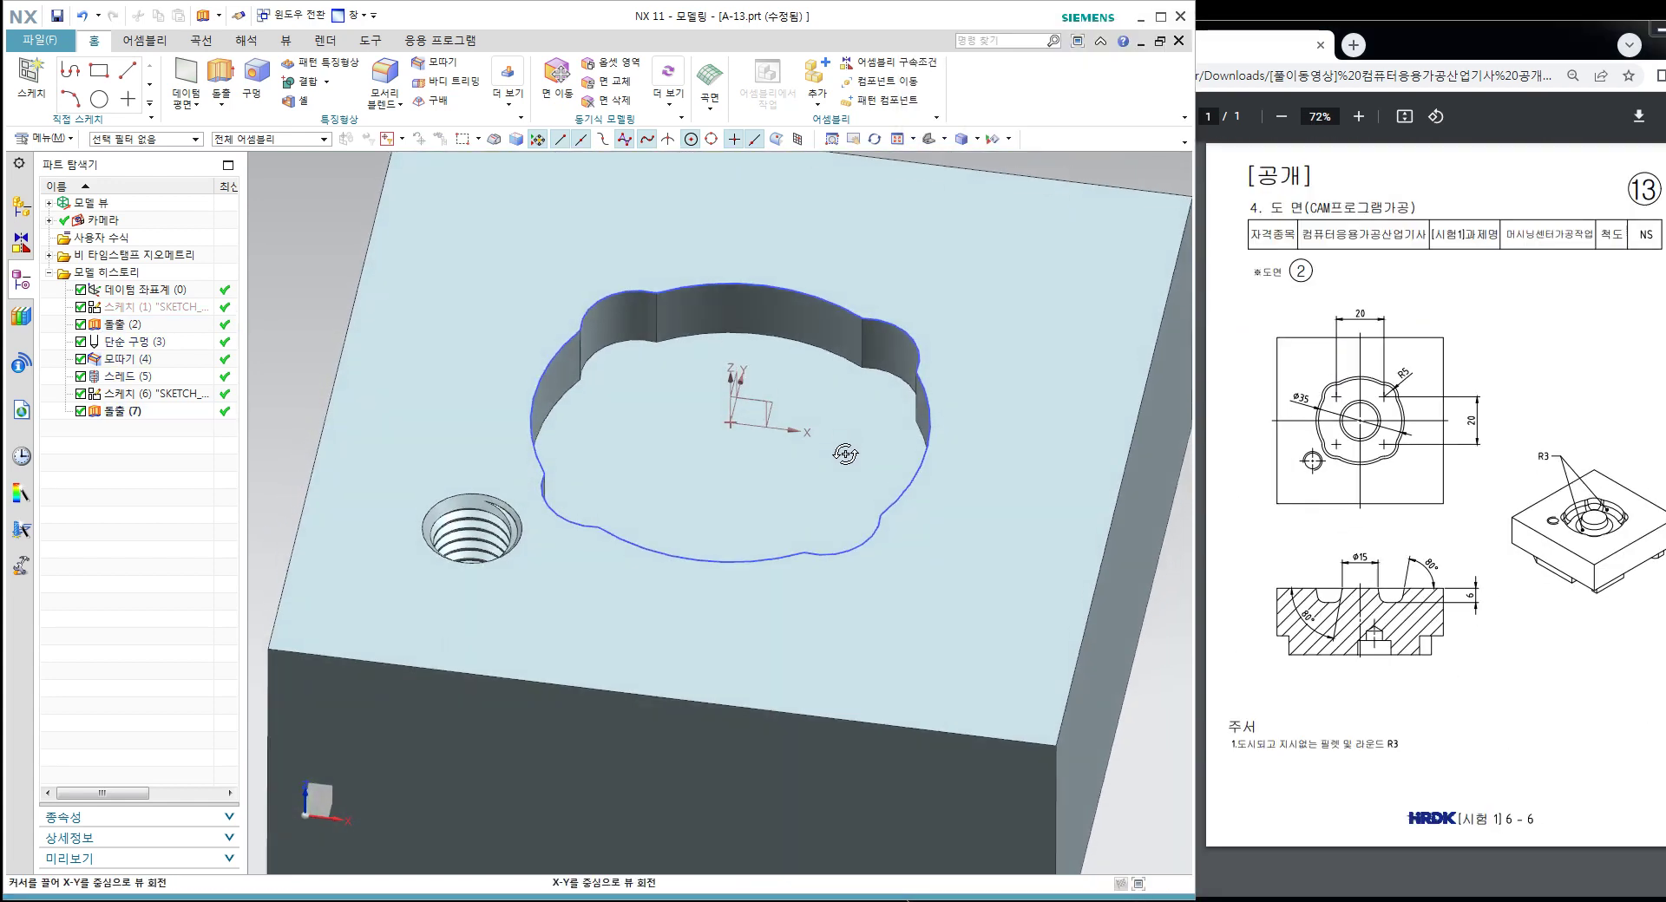
# Step: Start a draft with the default direction and the pocket floor as the fixed face
pyautogui.click(432, 103)
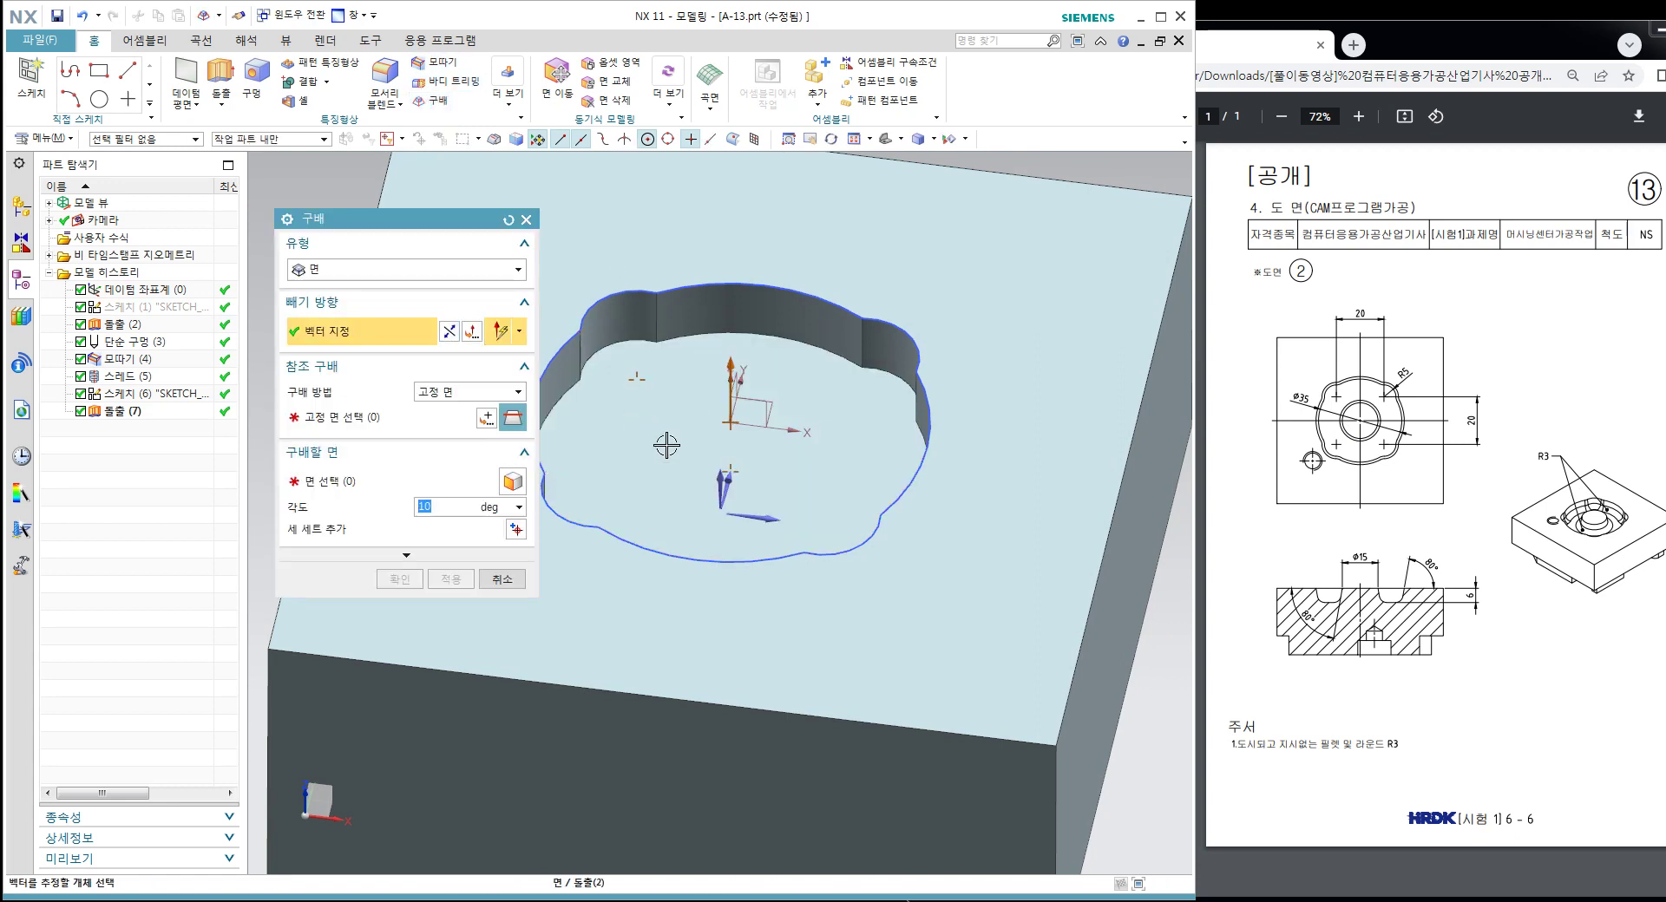
pyautogui.moveTo(683, 405); pyautogui.dragTo(680, 354, button='middle')
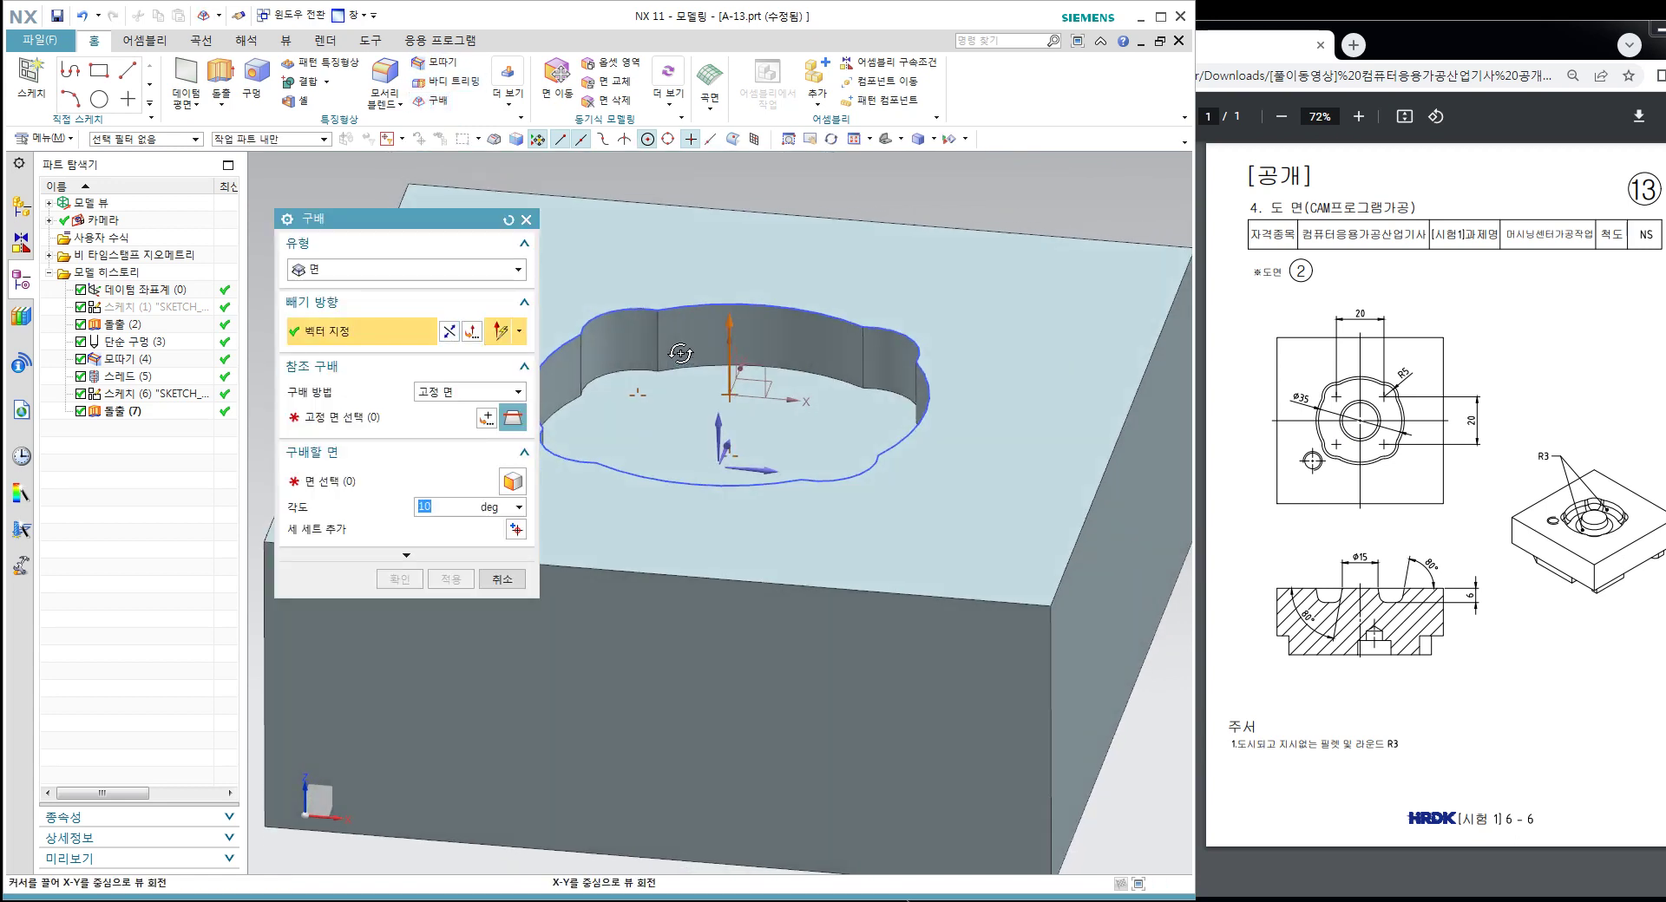
pyautogui.click(719, 427)
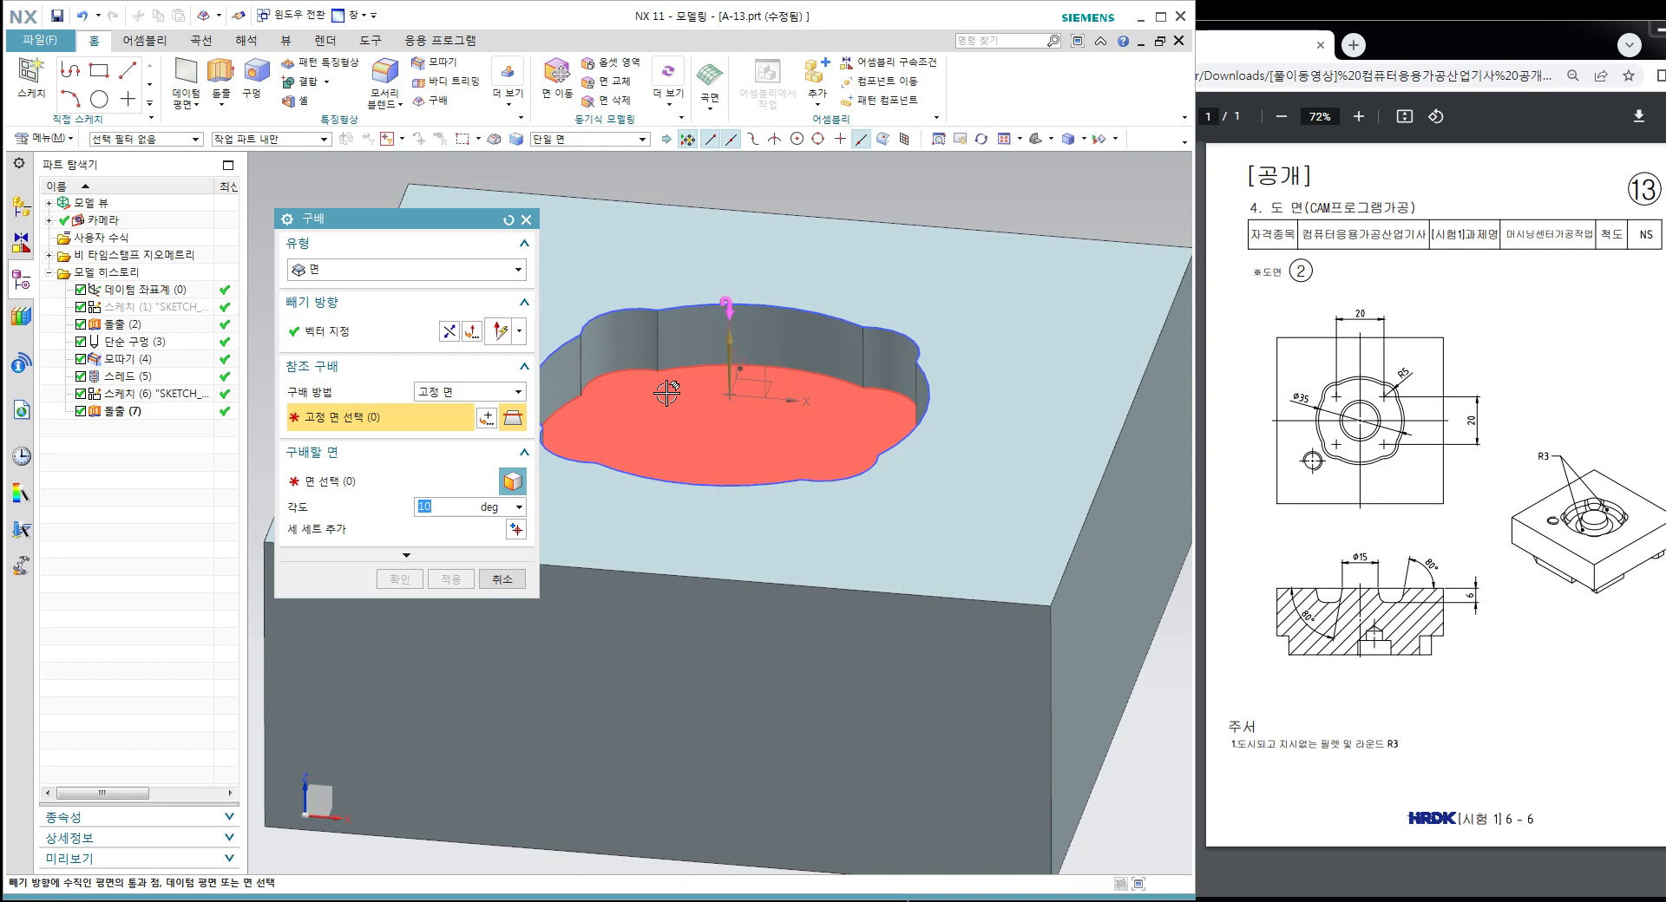
pyautogui.moveTo(719, 427); pyautogui.dragTo(741, 449, button='middle')
pyautogui.click(741, 449)
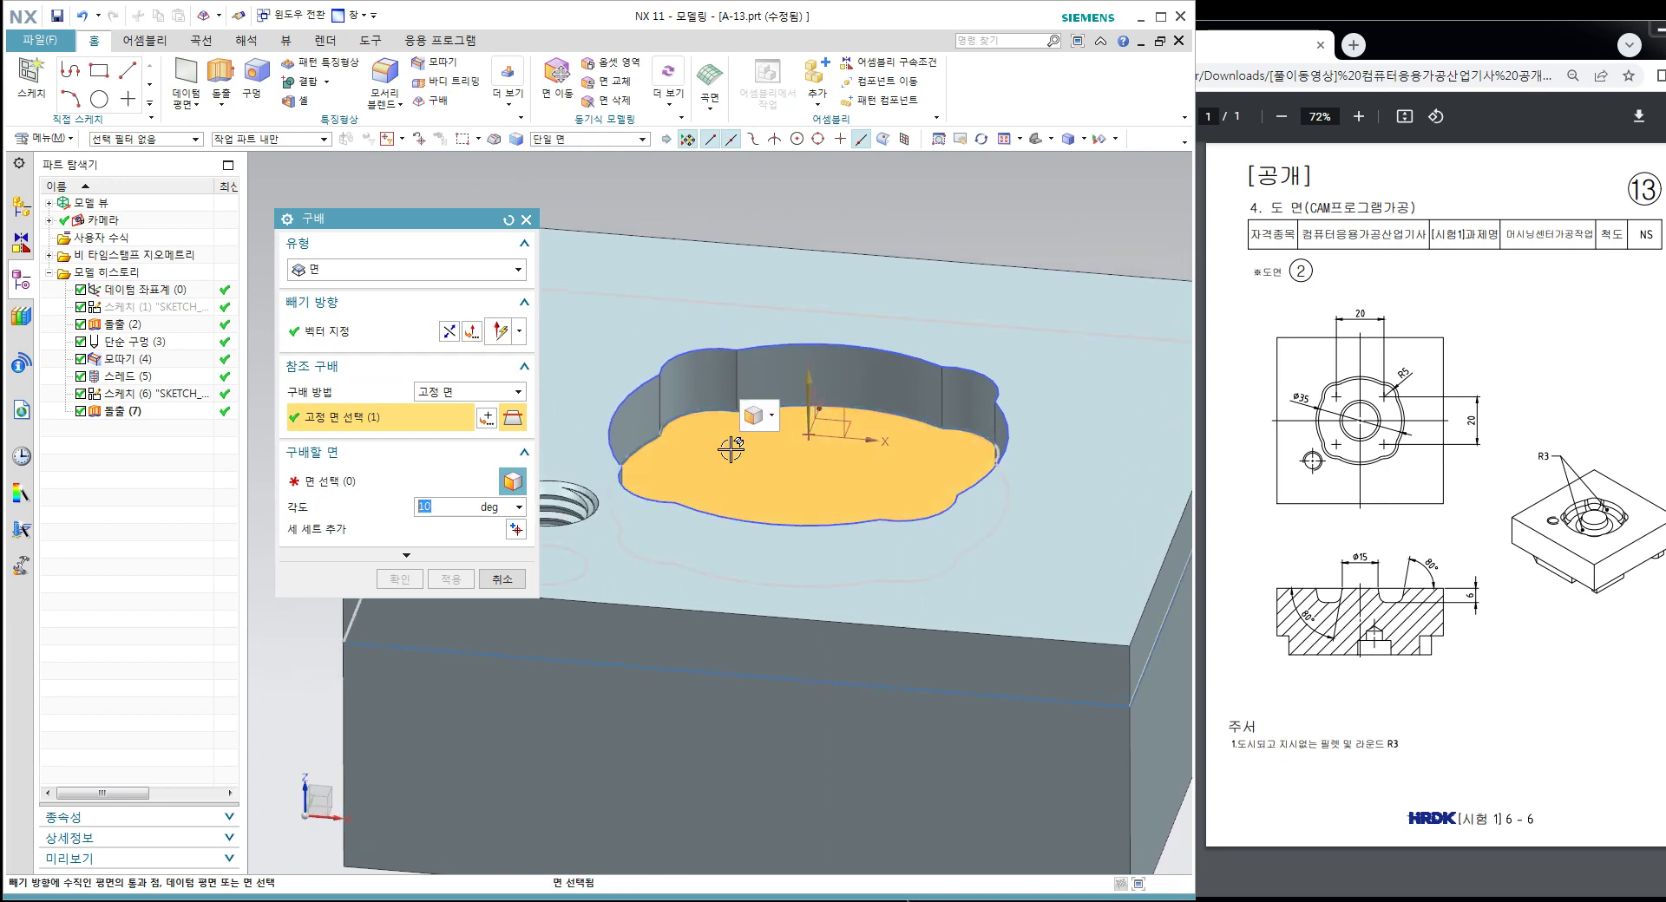
pyautogui.middleClick(693, 396)
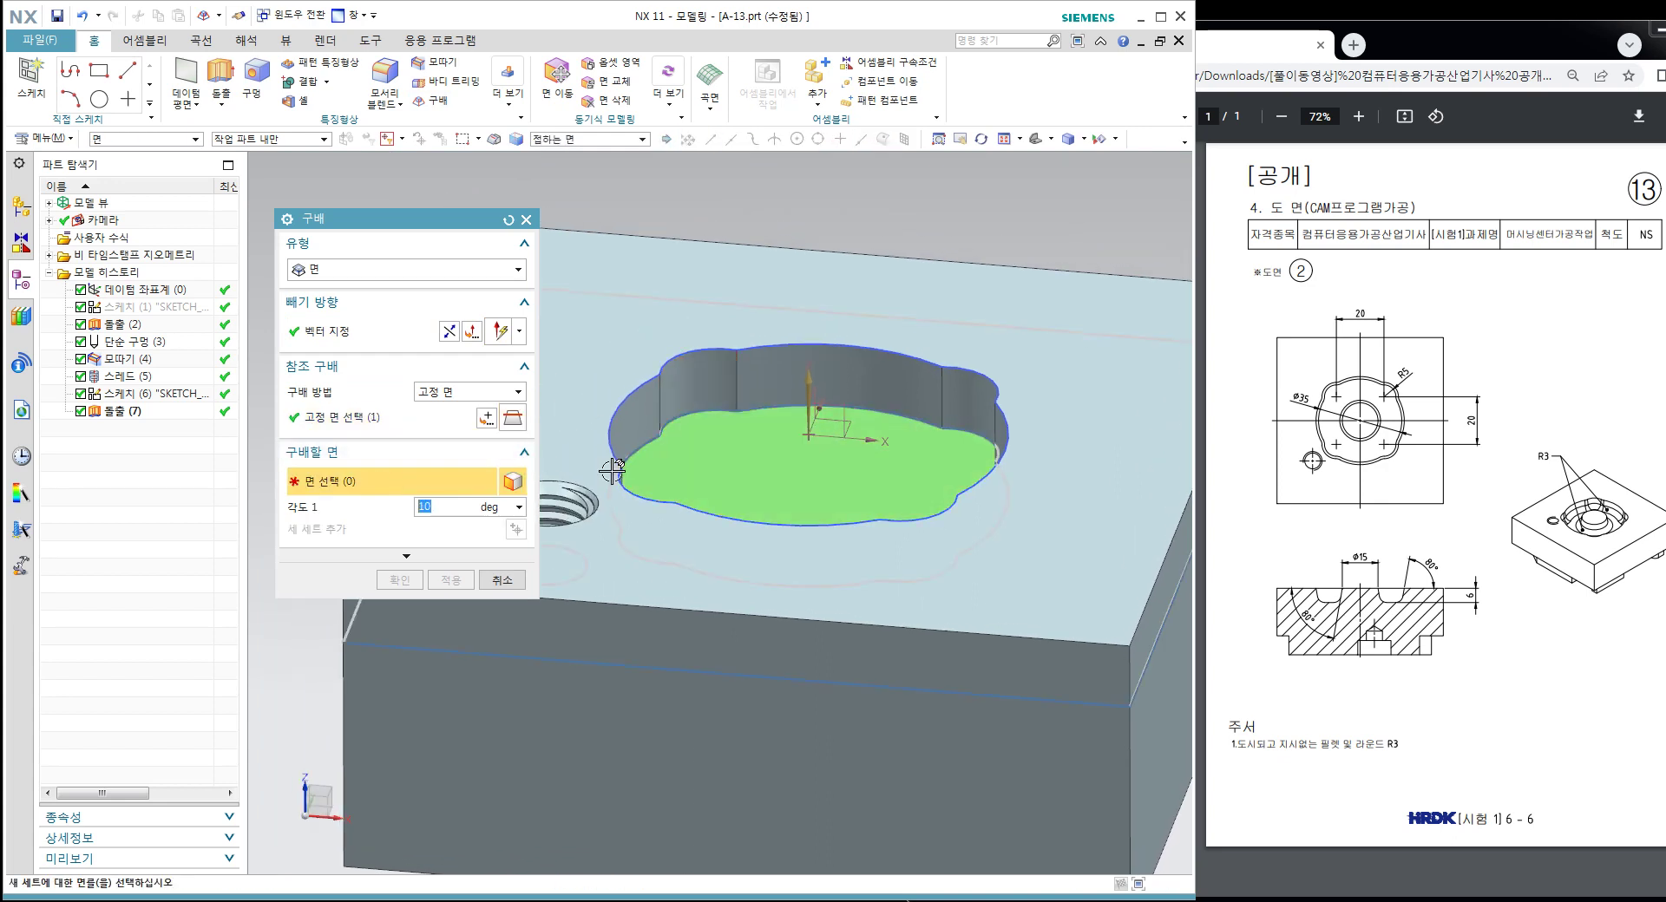
# Step: Select the scalloped pocket's side walls as the faces to draft
pyautogui.click(645, 423)
pyautogui.click(682, 395)
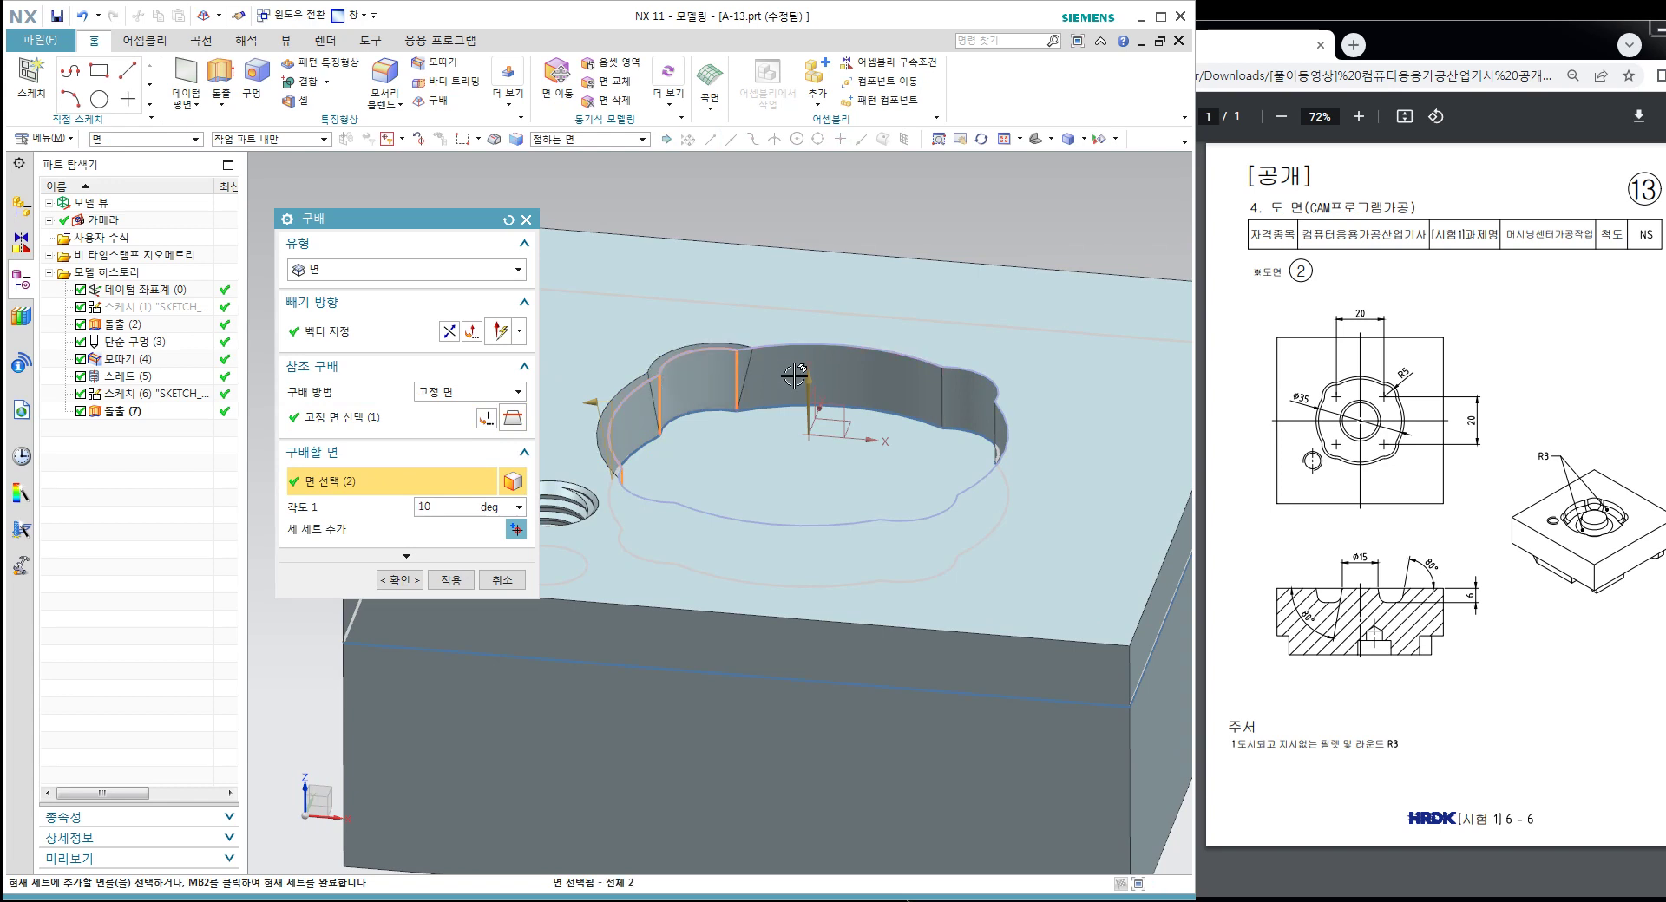
pyautogui.click(795, 376)
pyautogui.click(961, 406)
pyautogui.moveTo(985, 439); pyautogui.dragTo(1040, 509, button='middle')
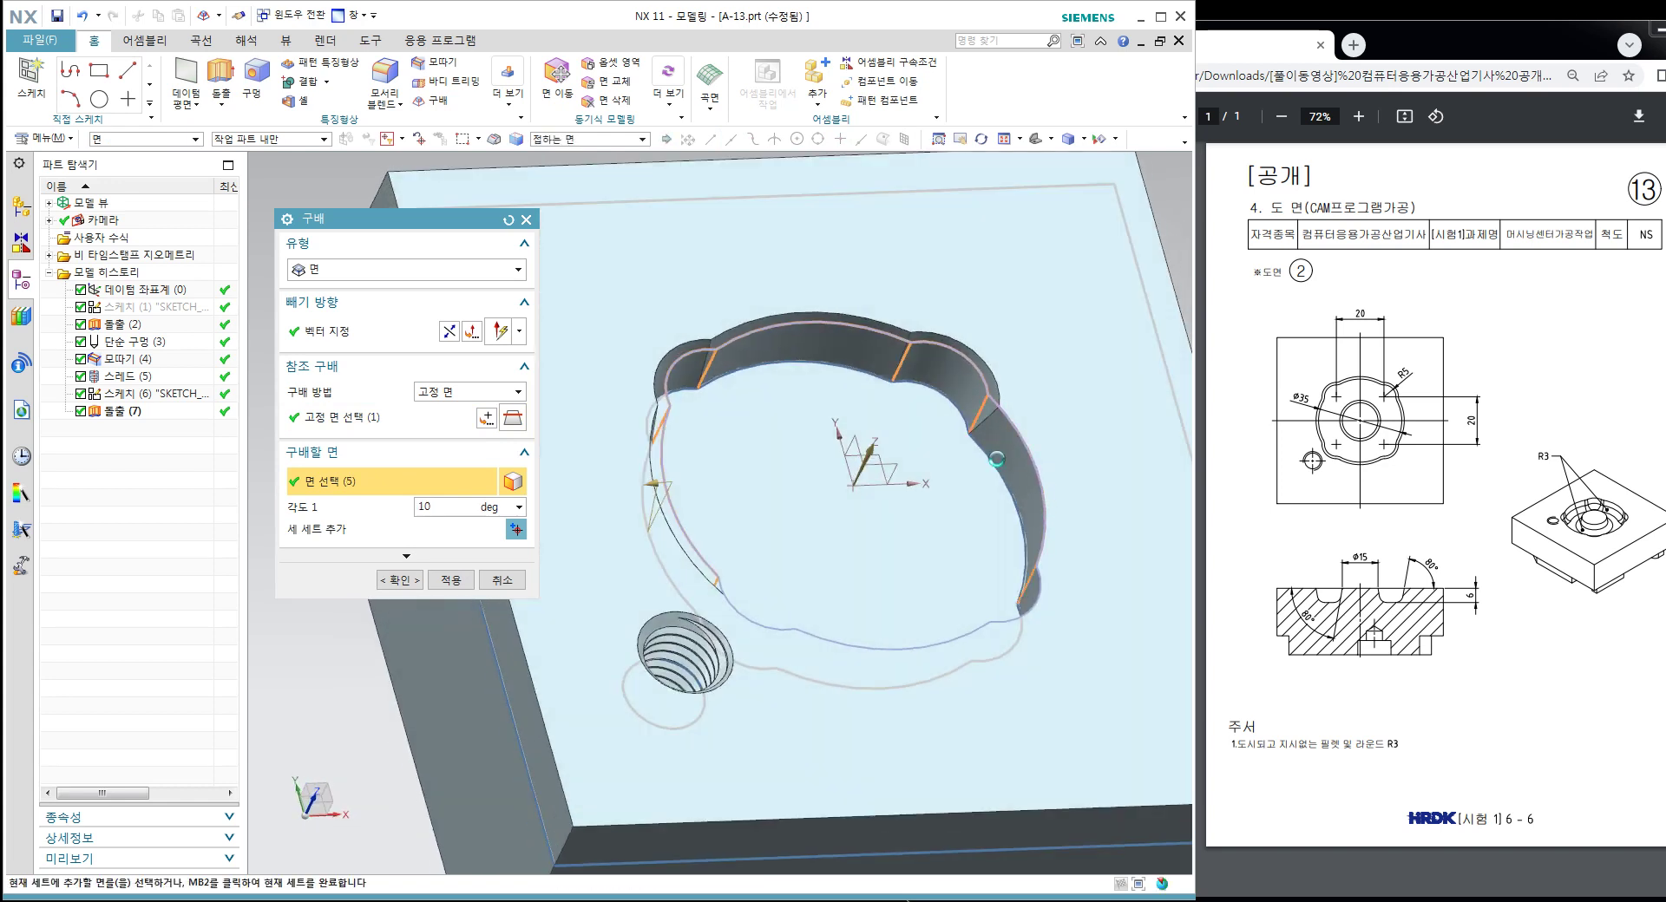
pyautogui.moveTo(996, 459); pyautogui.dragTo(1040, 647, button='middle')
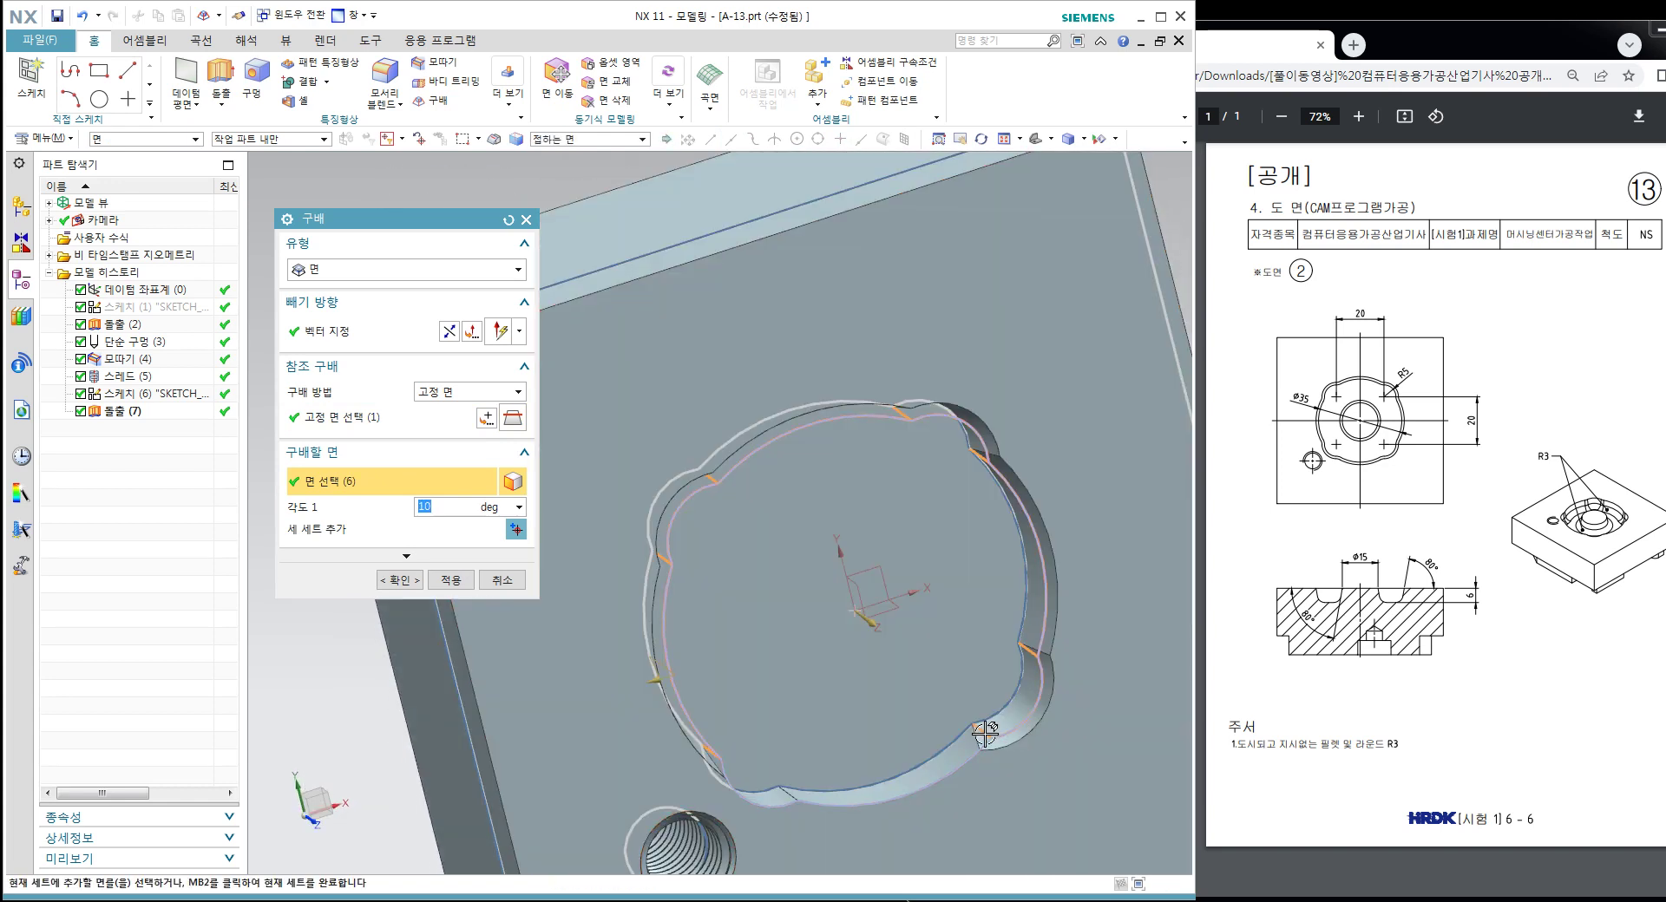
pyautogui.click(954, 757)
pyautogui.moveTo(954, 757)
pyautogui.mouseDown(button='middle')
pyautogui.moveTo(708, 760)
pyautogui.moveTo(729, 497)
pyautogui.moveTo(720, 516)
pyautogui.mouseUp(button='middle')
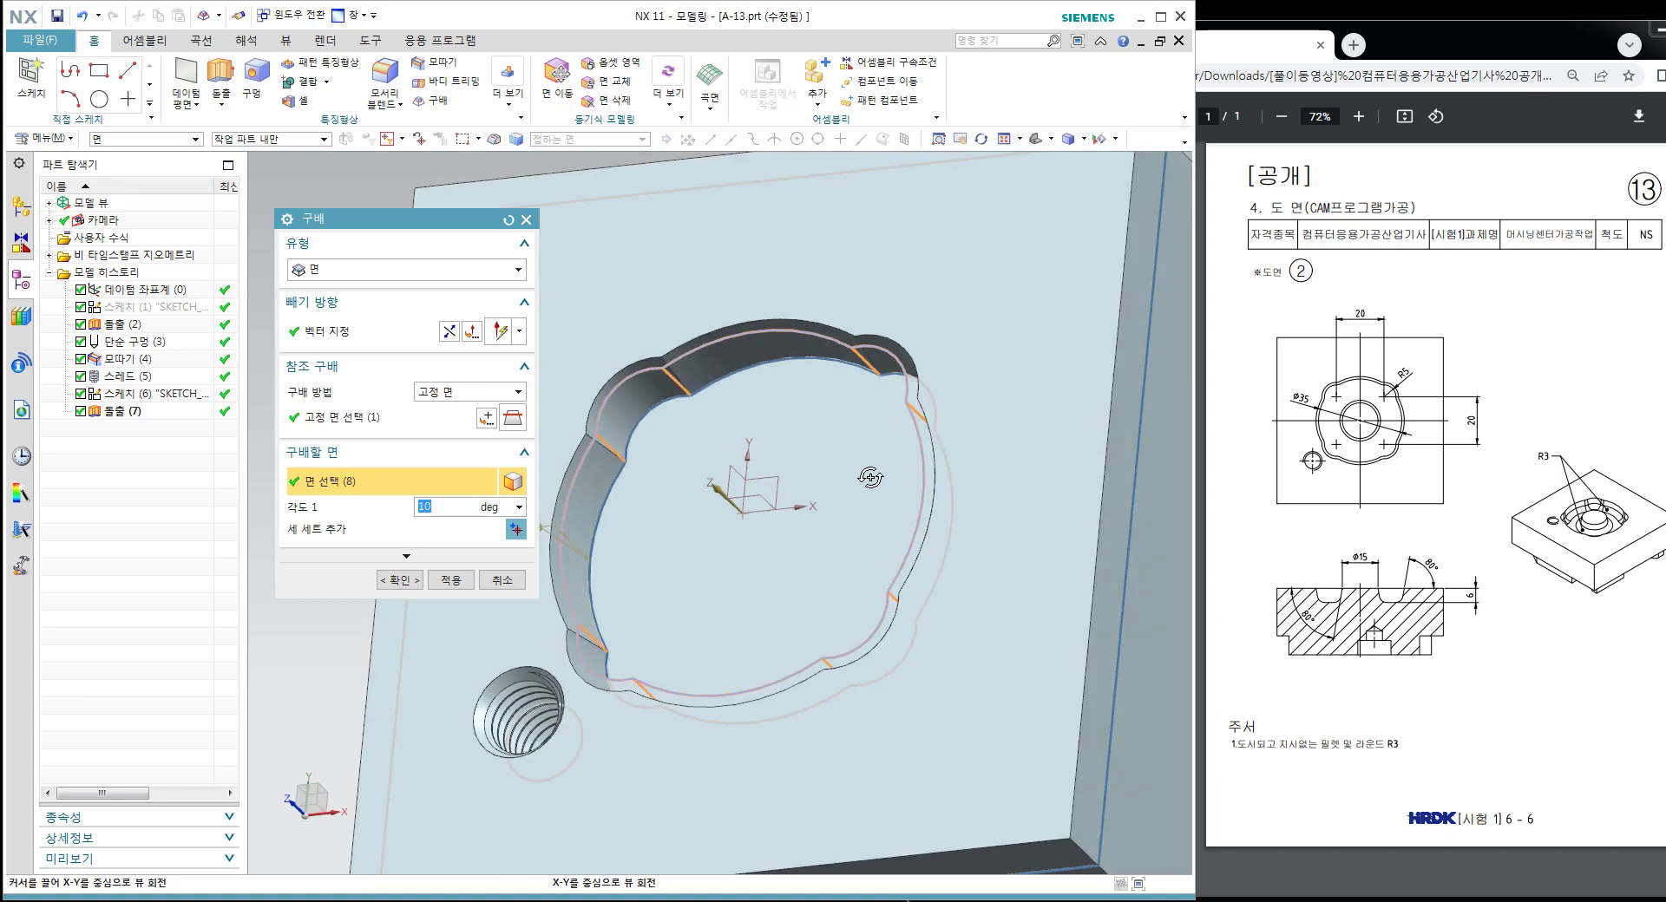
pyautogui.moveTo(625, 598); pyautogui.dragTo(629, 527, button='middle')
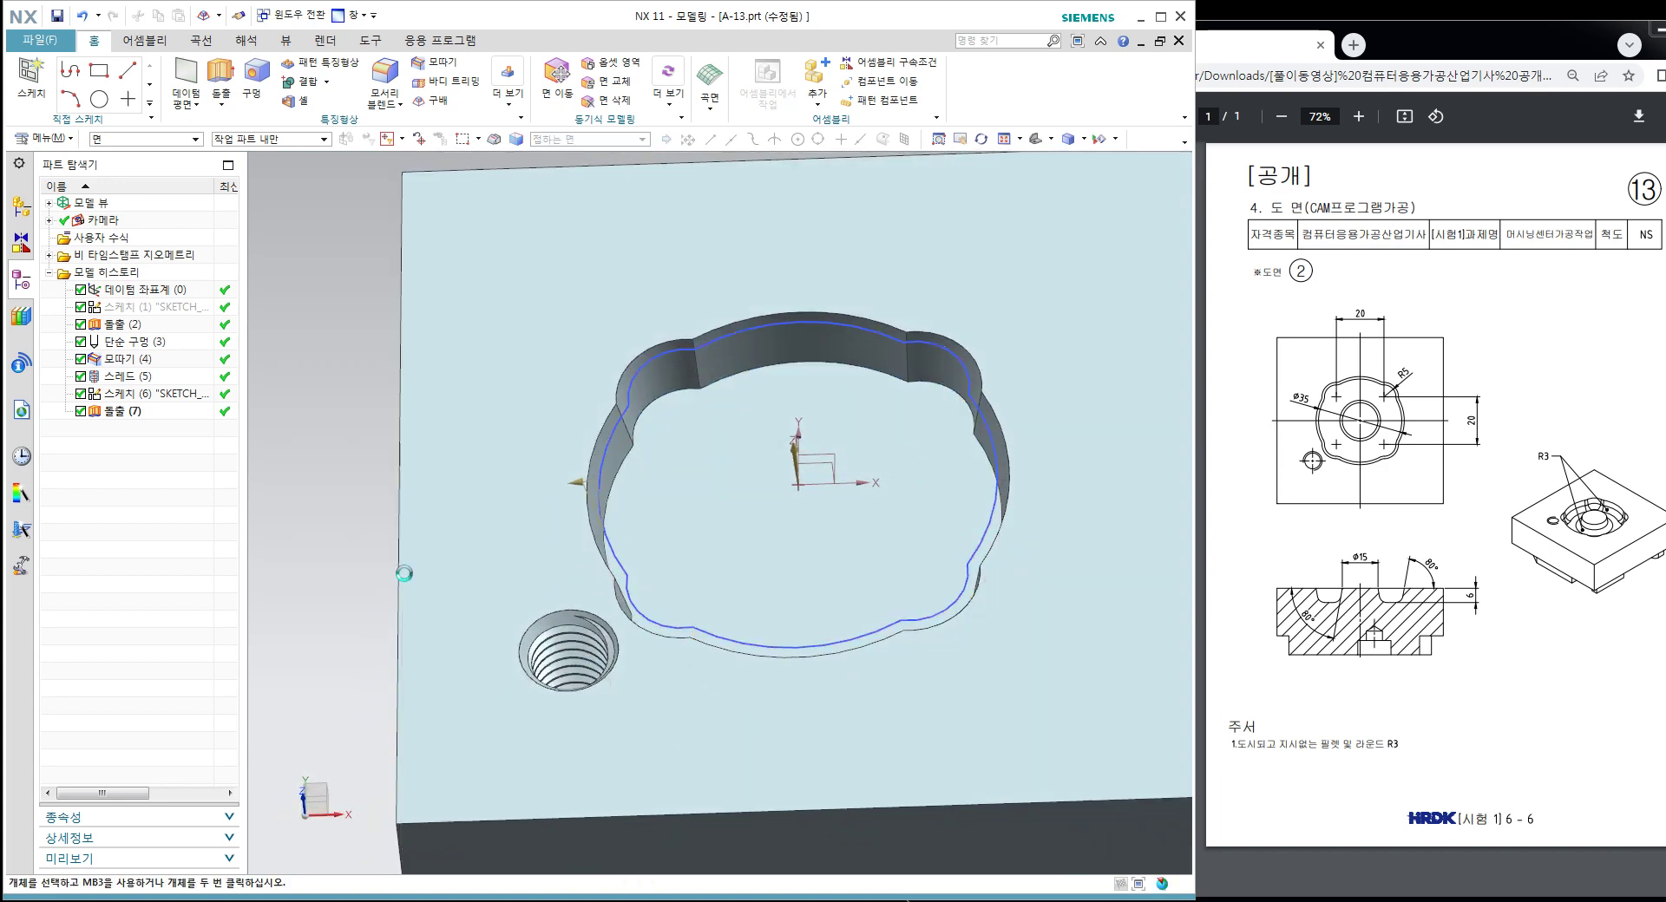
pyautogui.moveTo(876, 314); pyautogui.dragTo(708, 206, button='middle')
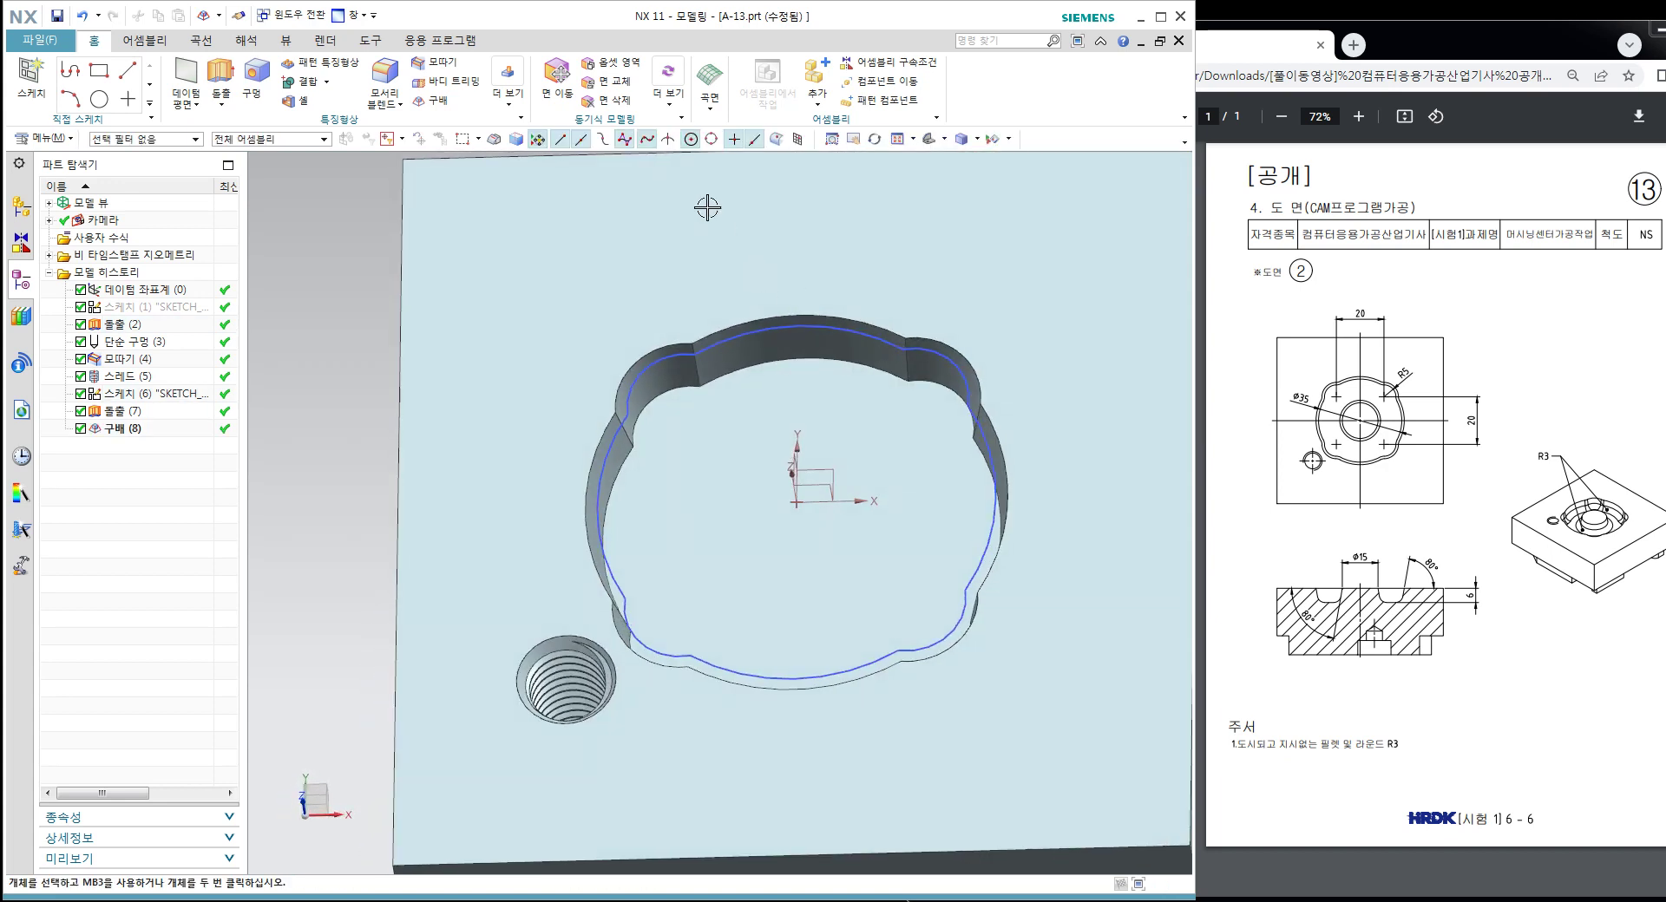
# Step: Cycle through standard view orientations, ending on the front view of the block
pyautogui.click(944, 139)
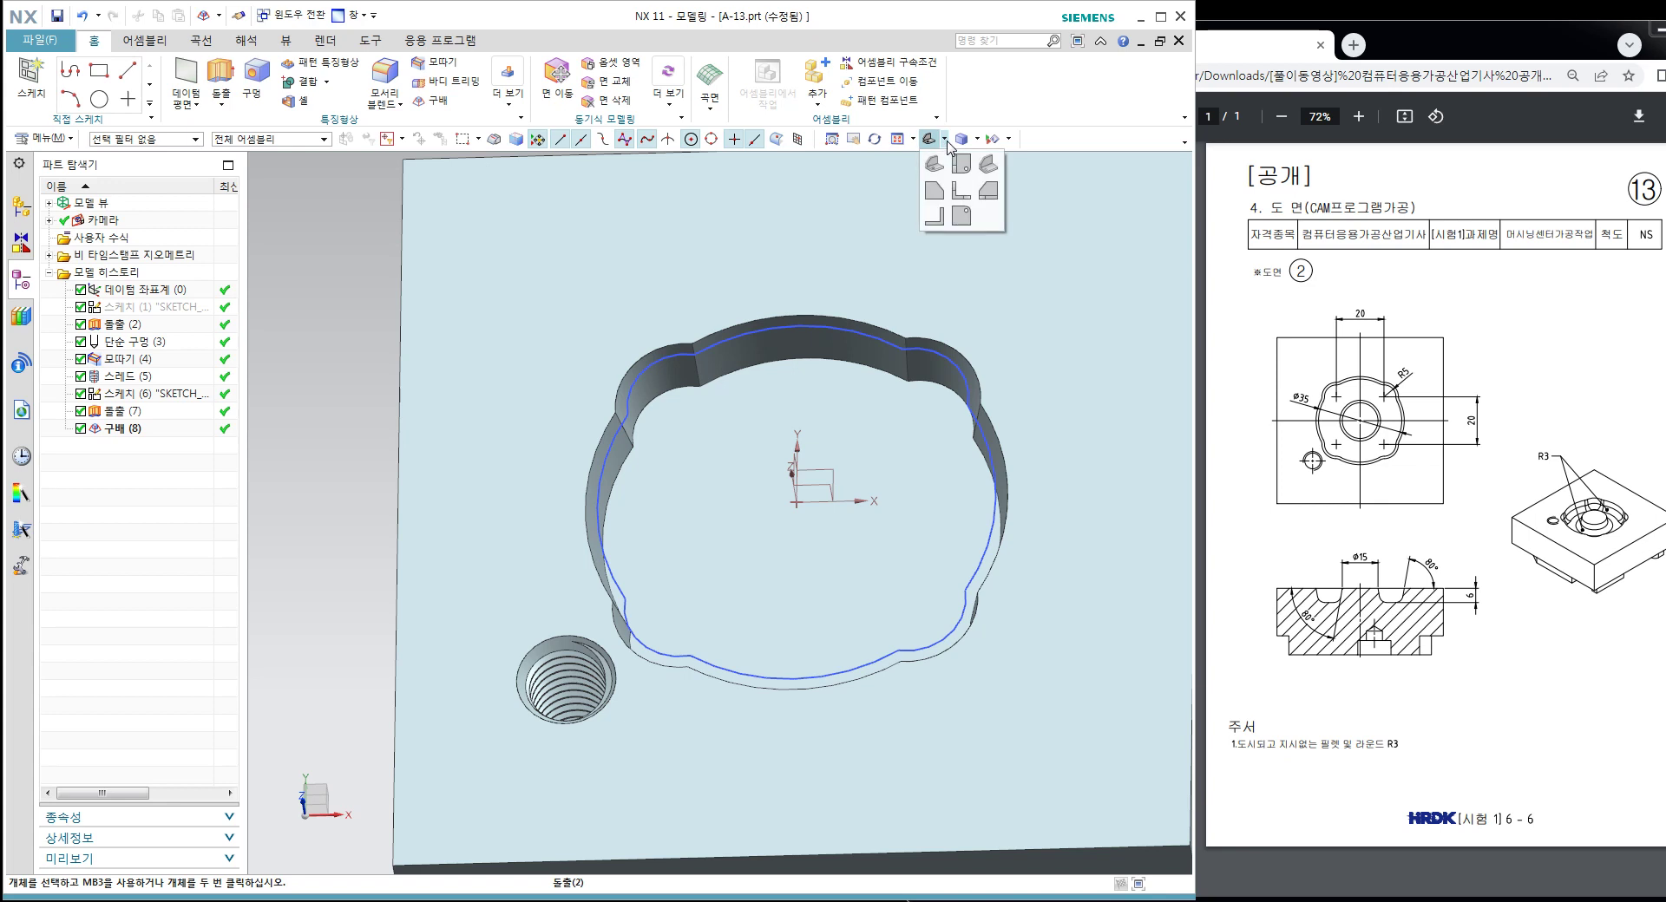
pyautogui.click(960, 187)
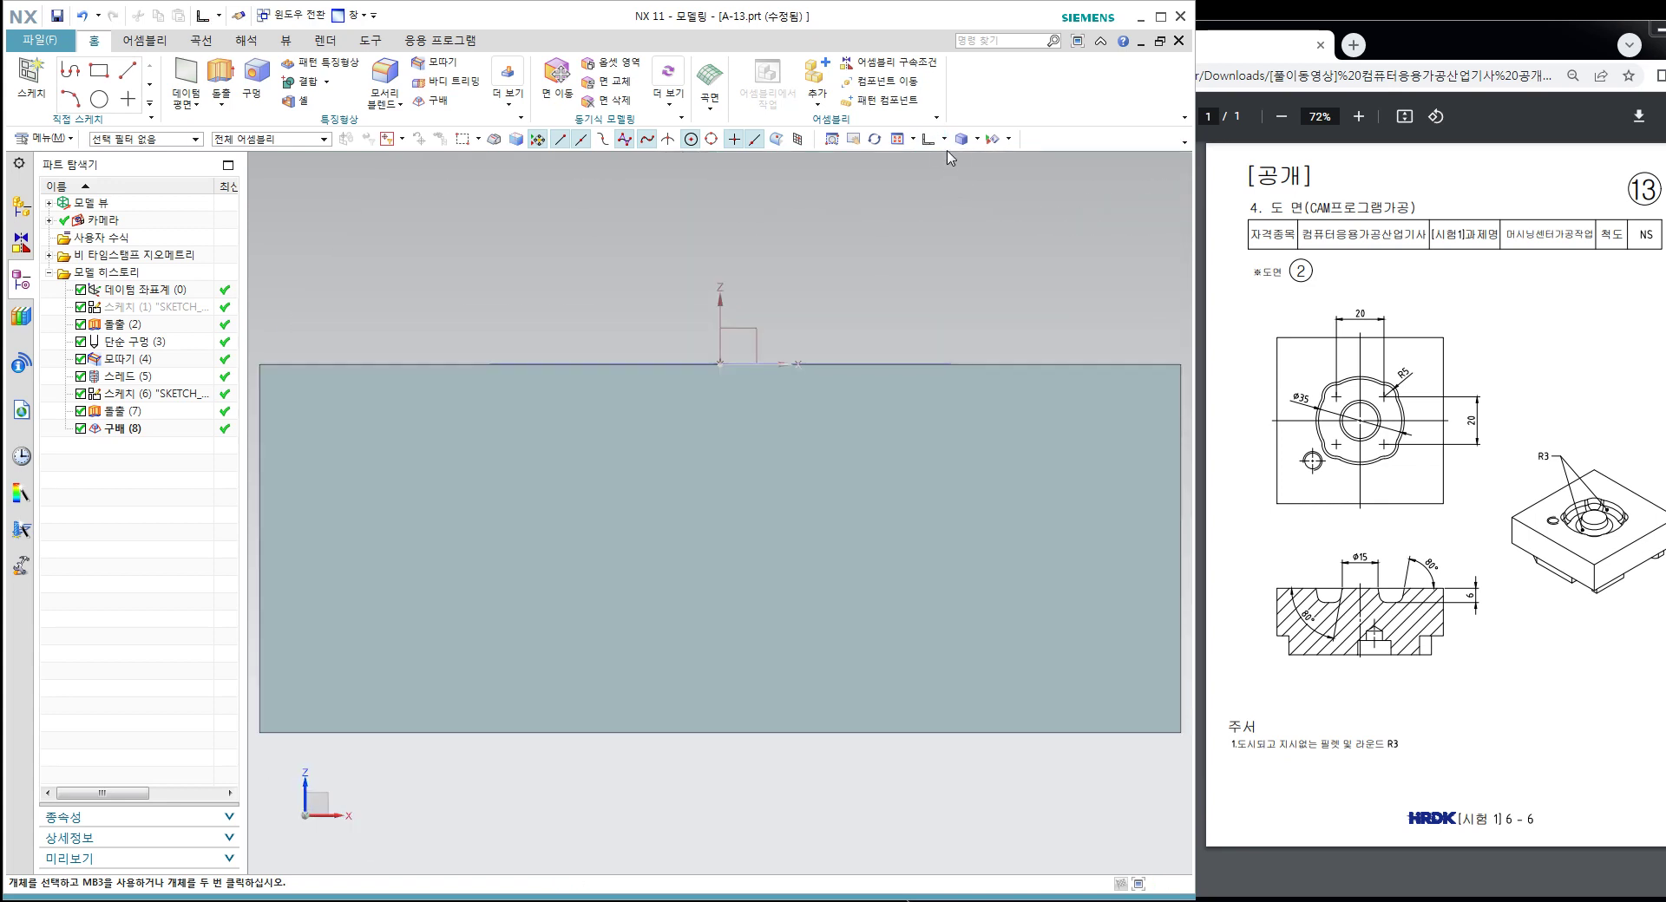
pyautogui.click(944, 140)
pyautogui.click(960, 165)
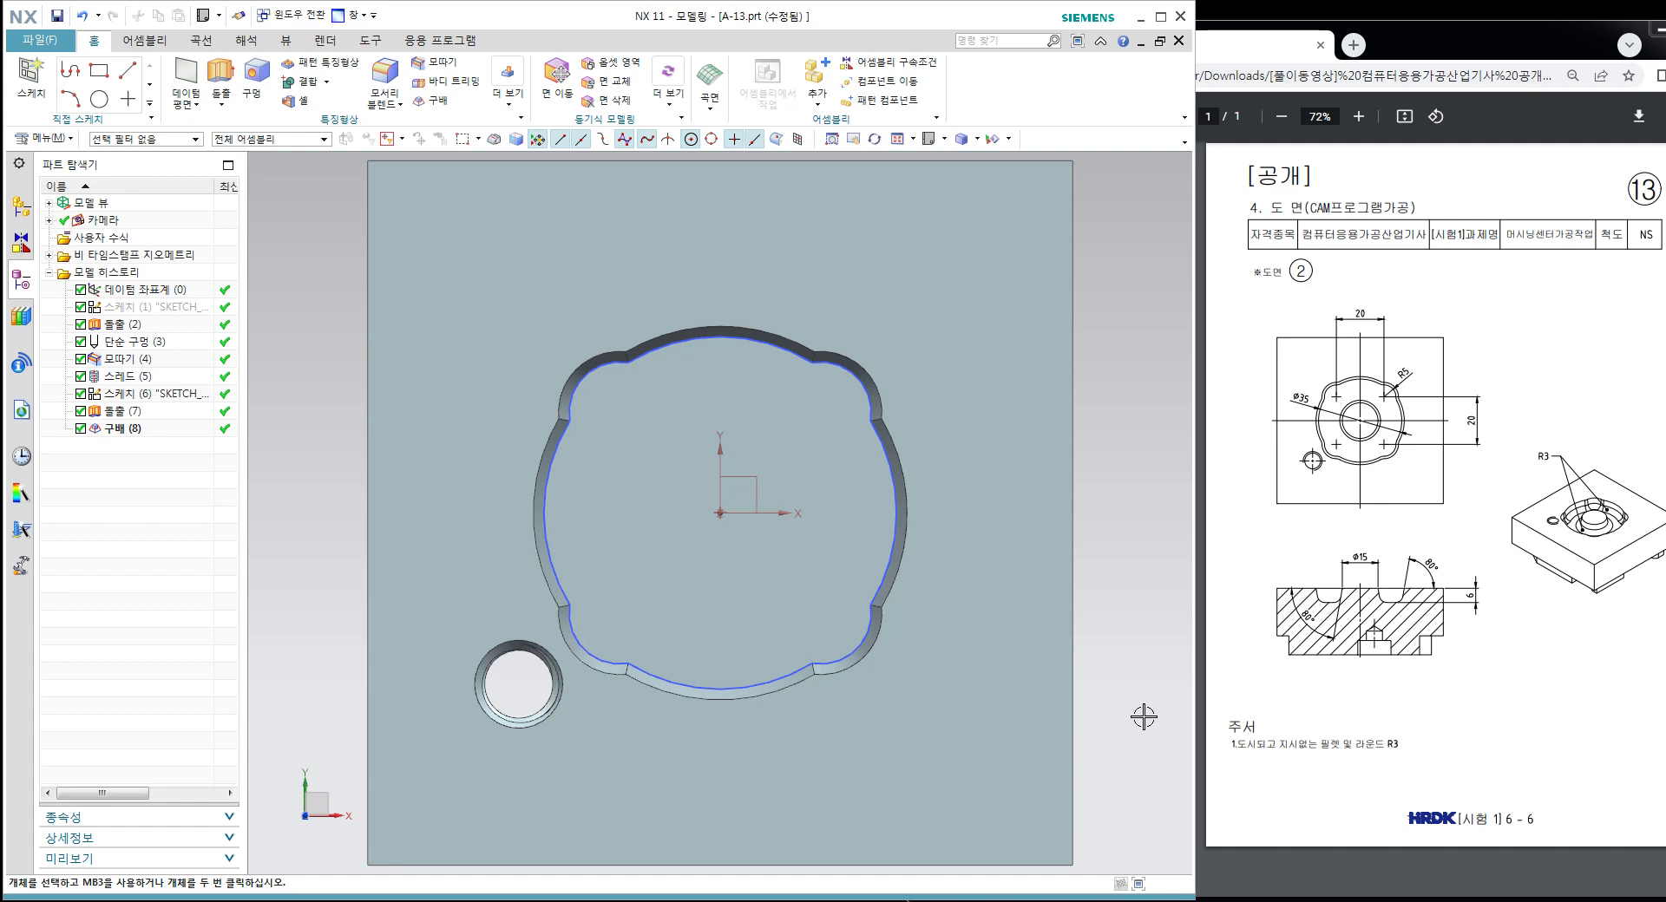
pyautogui.click(945, 140)
pyautogui.click(960, 186)
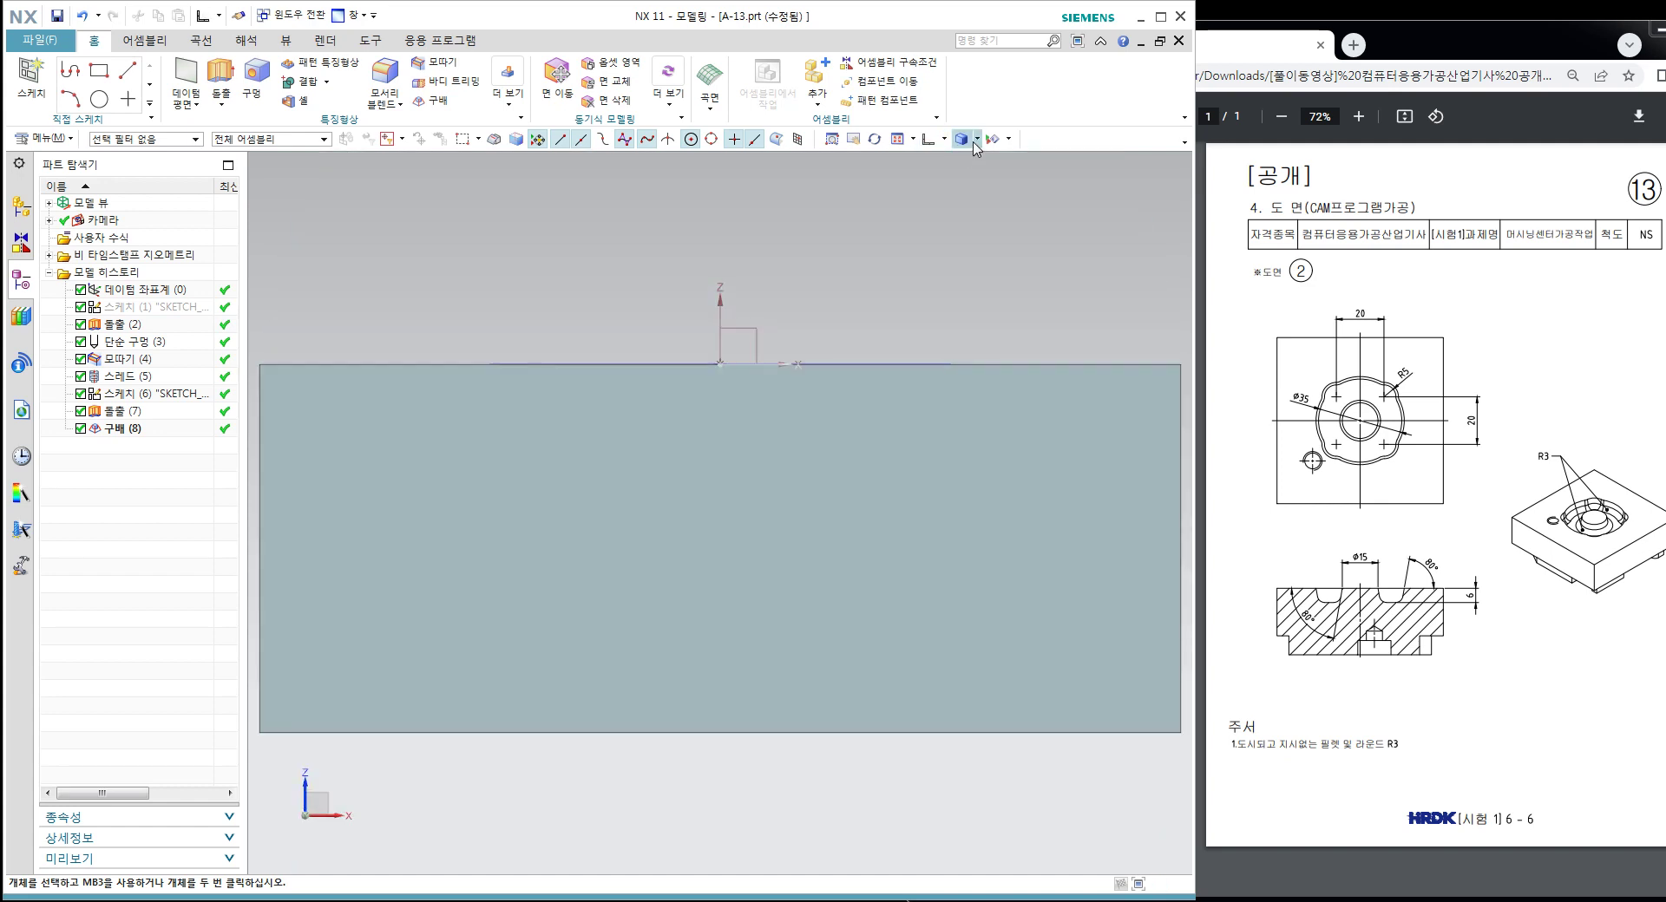
# Step: Inspect the block in Static Wireframe from the top, then restore Shaded with Edges
pyautogui.click(977, 139)
pyautogui.click(1009, 248)
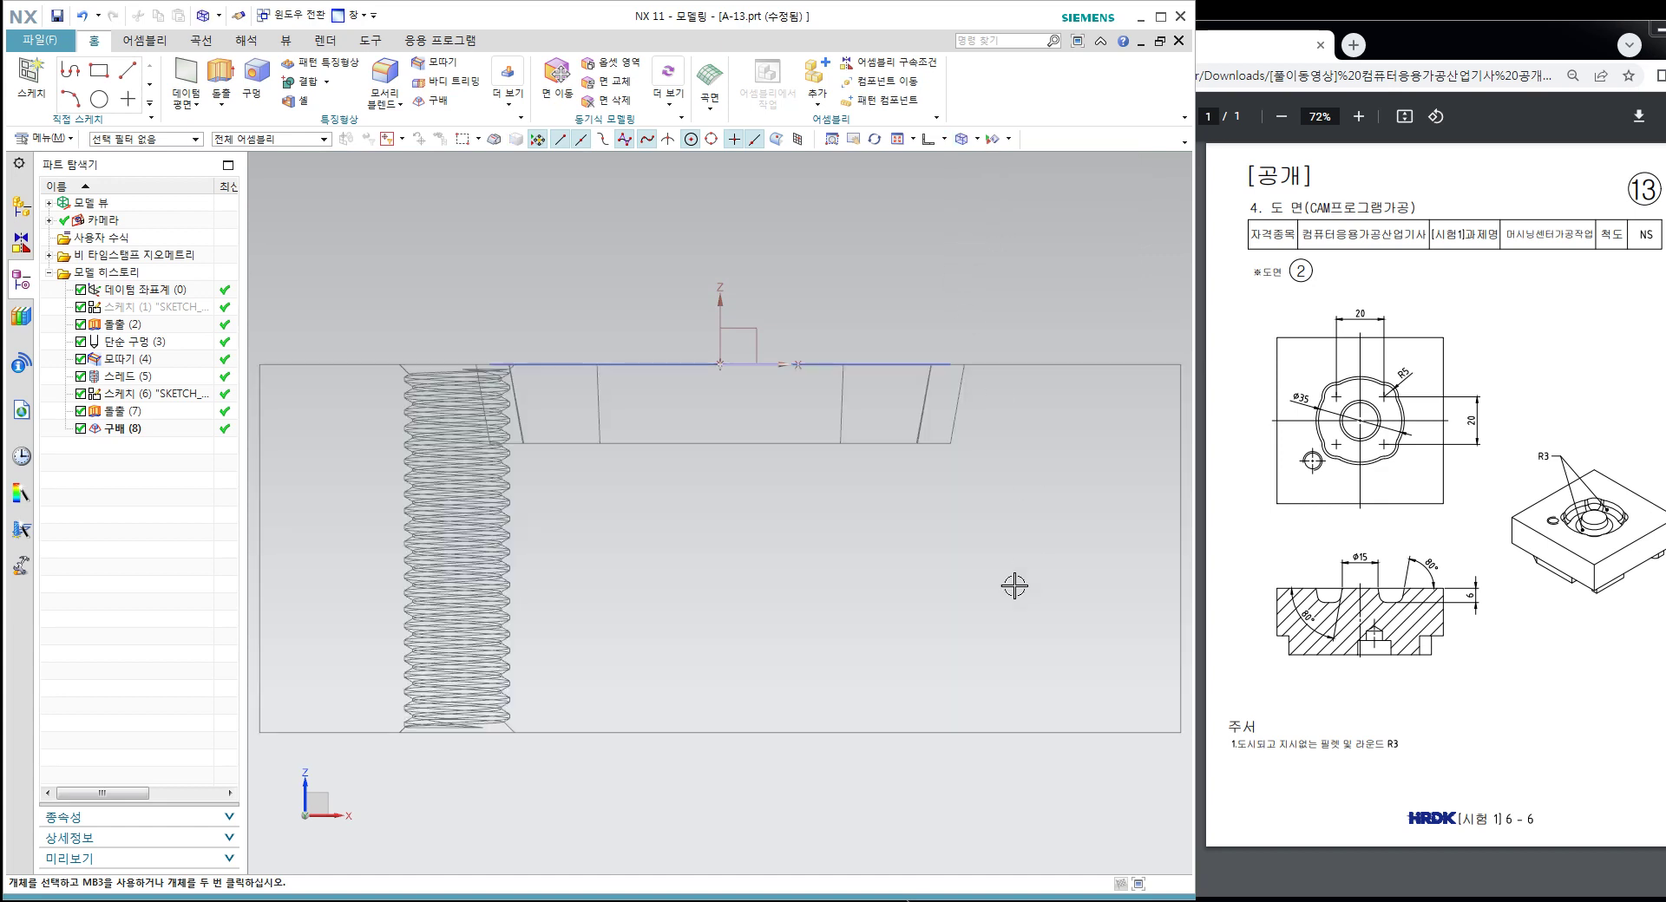
pyautogui.hotkey('ctrl', 'alt', 't')
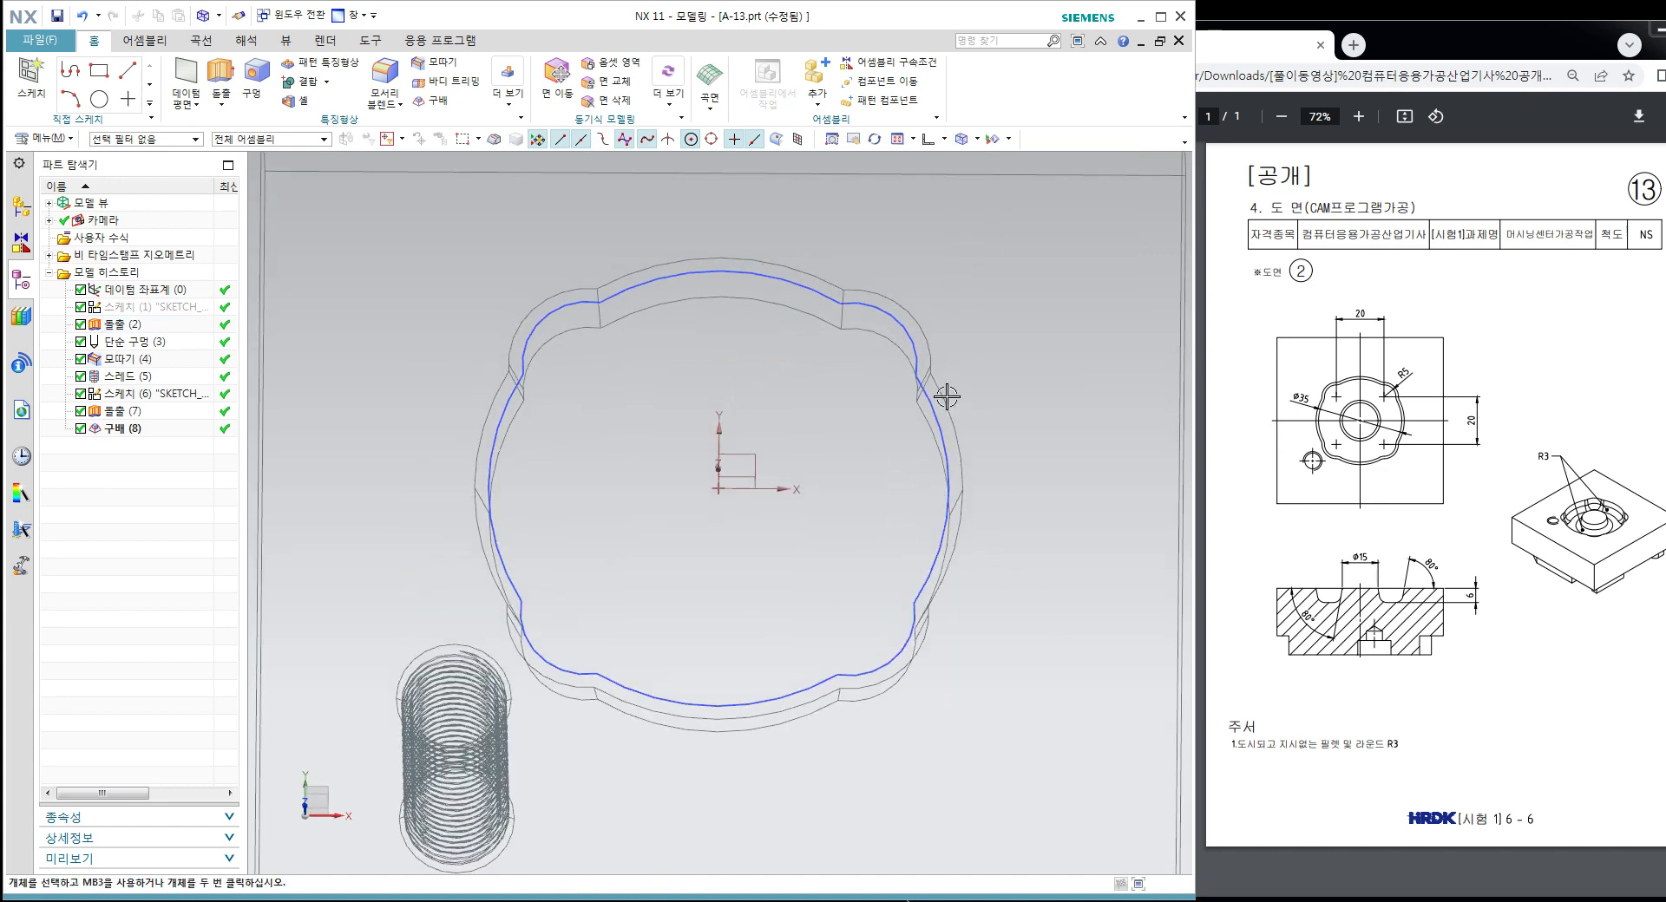
pyautogui.click(977, 139)
pyautogui.click(981, 161)
pyautogui.moveTo(976, 199); pyautogui.dragTo(941, 299, button='middle')
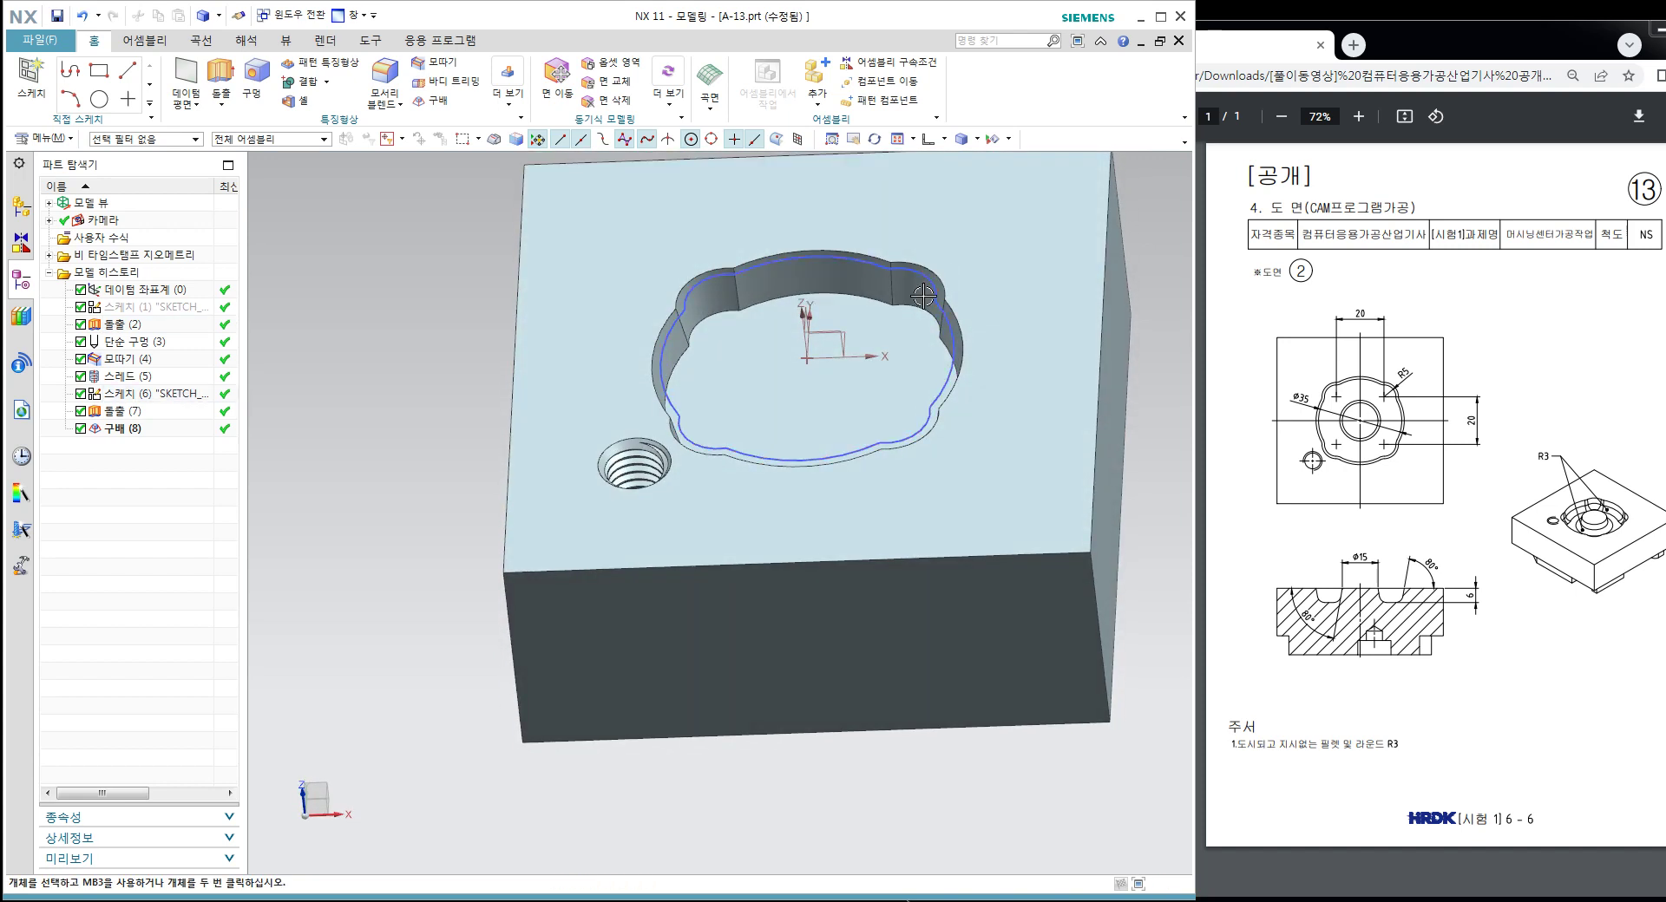
# Step: Sketch a Ø15 circle centred on the sketch origin on the pocket floor
pyautogui.click(49, 85)
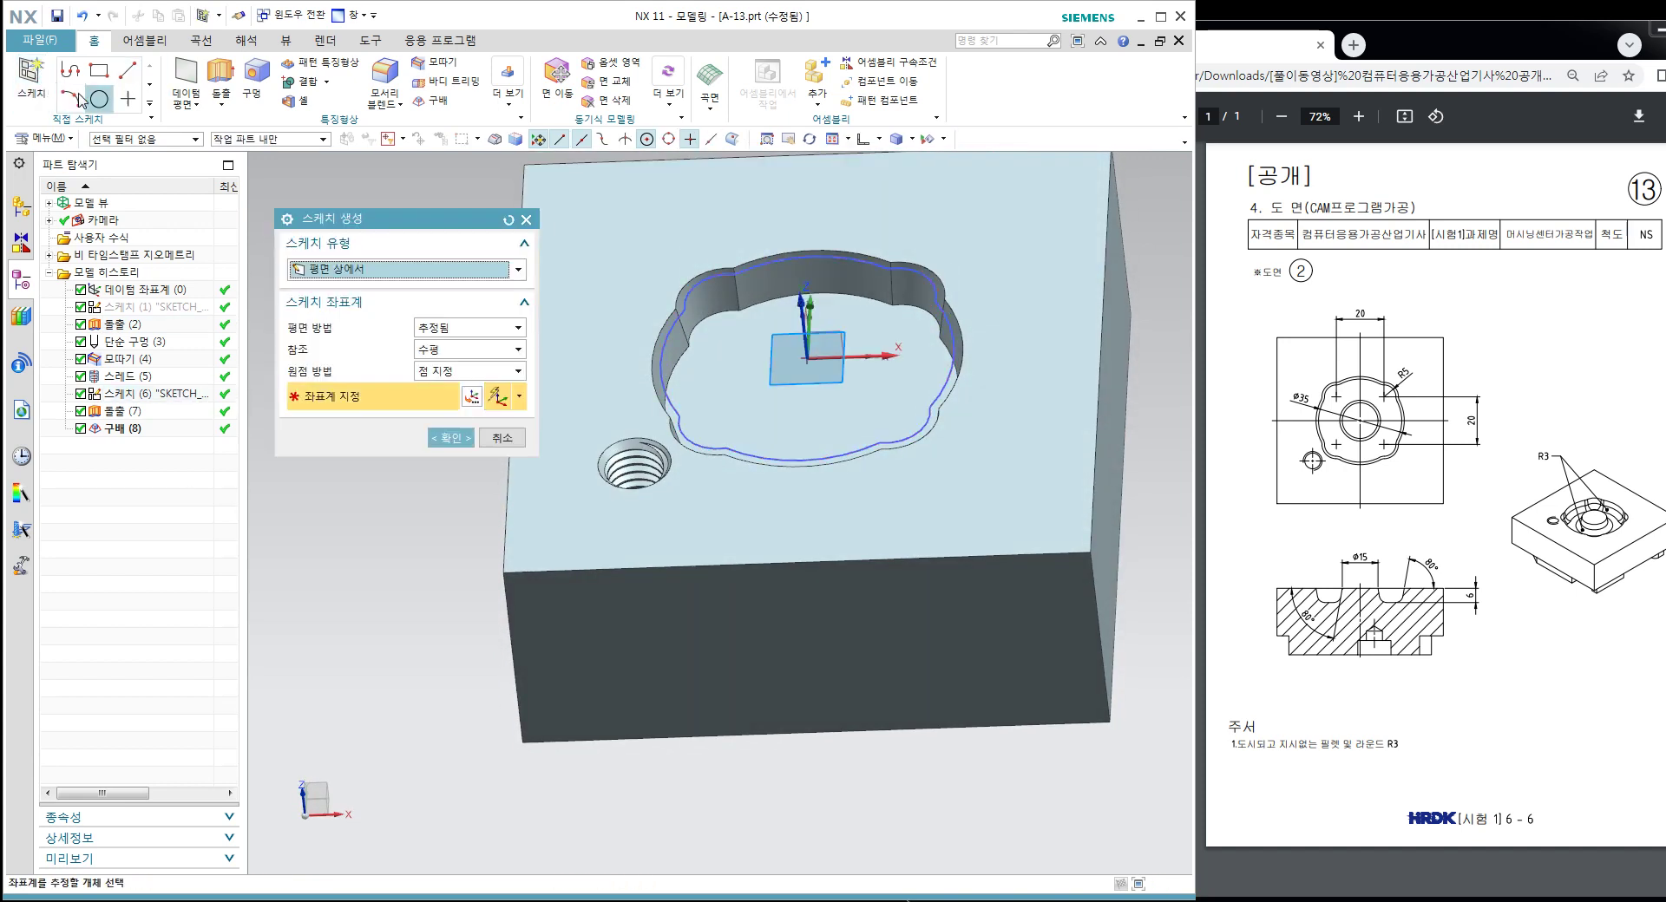
pyautogui.middleClick(528, 486)
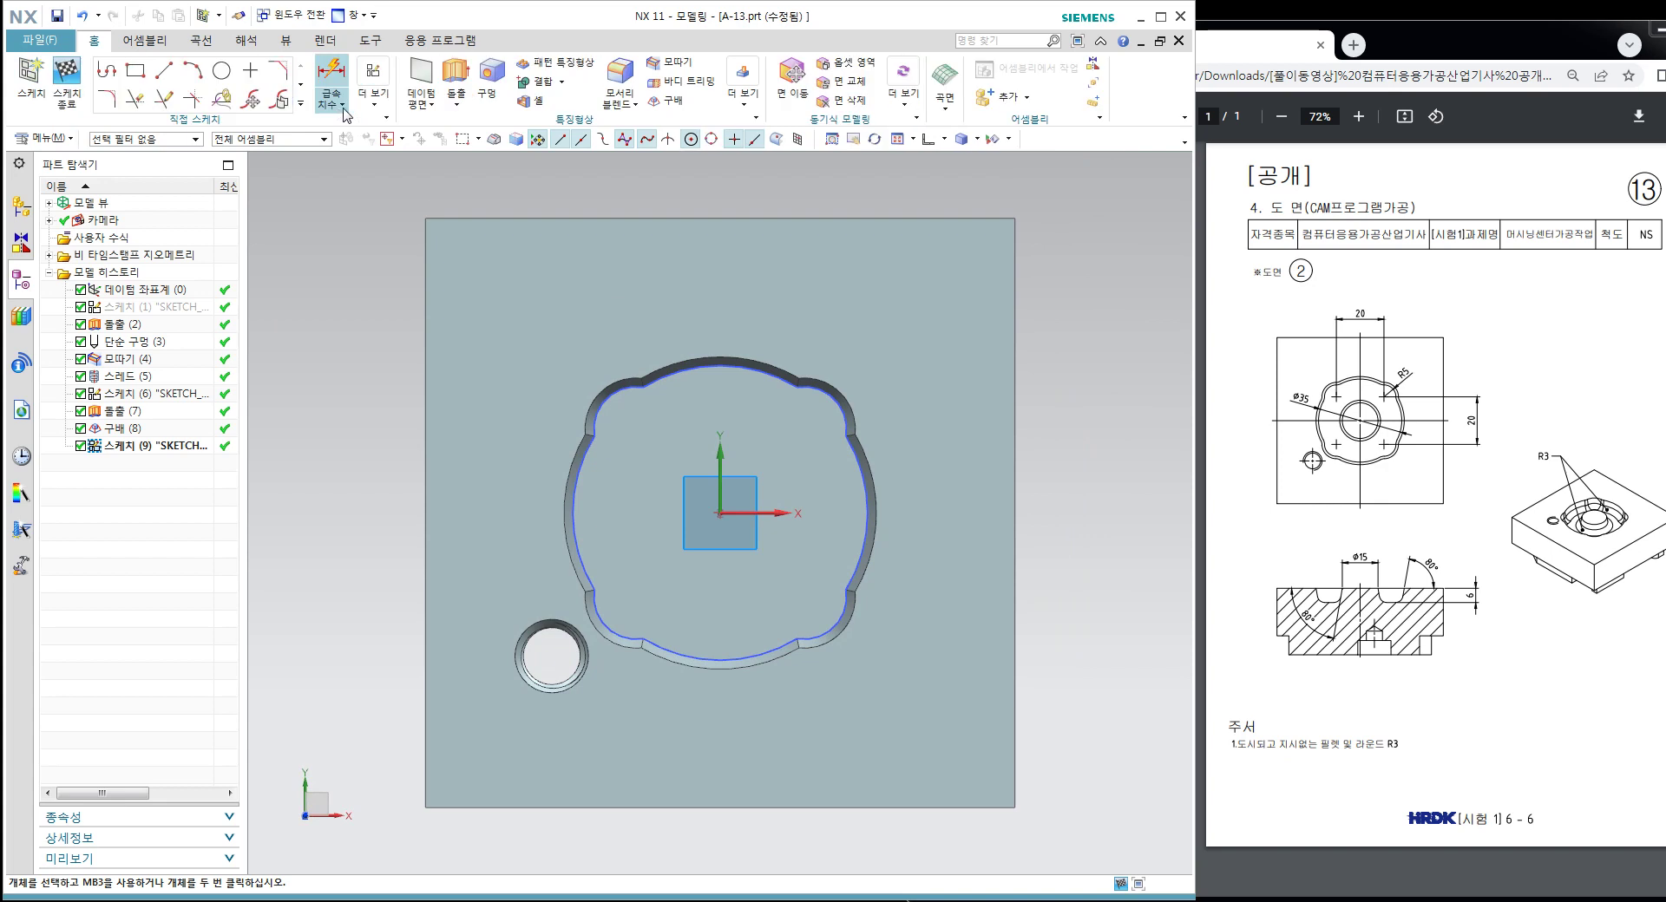
pyautogui.click(222, 71)
pyautogui.click(720, 513)
pyautogui.click(759, 459)
pyautogui.press('d')
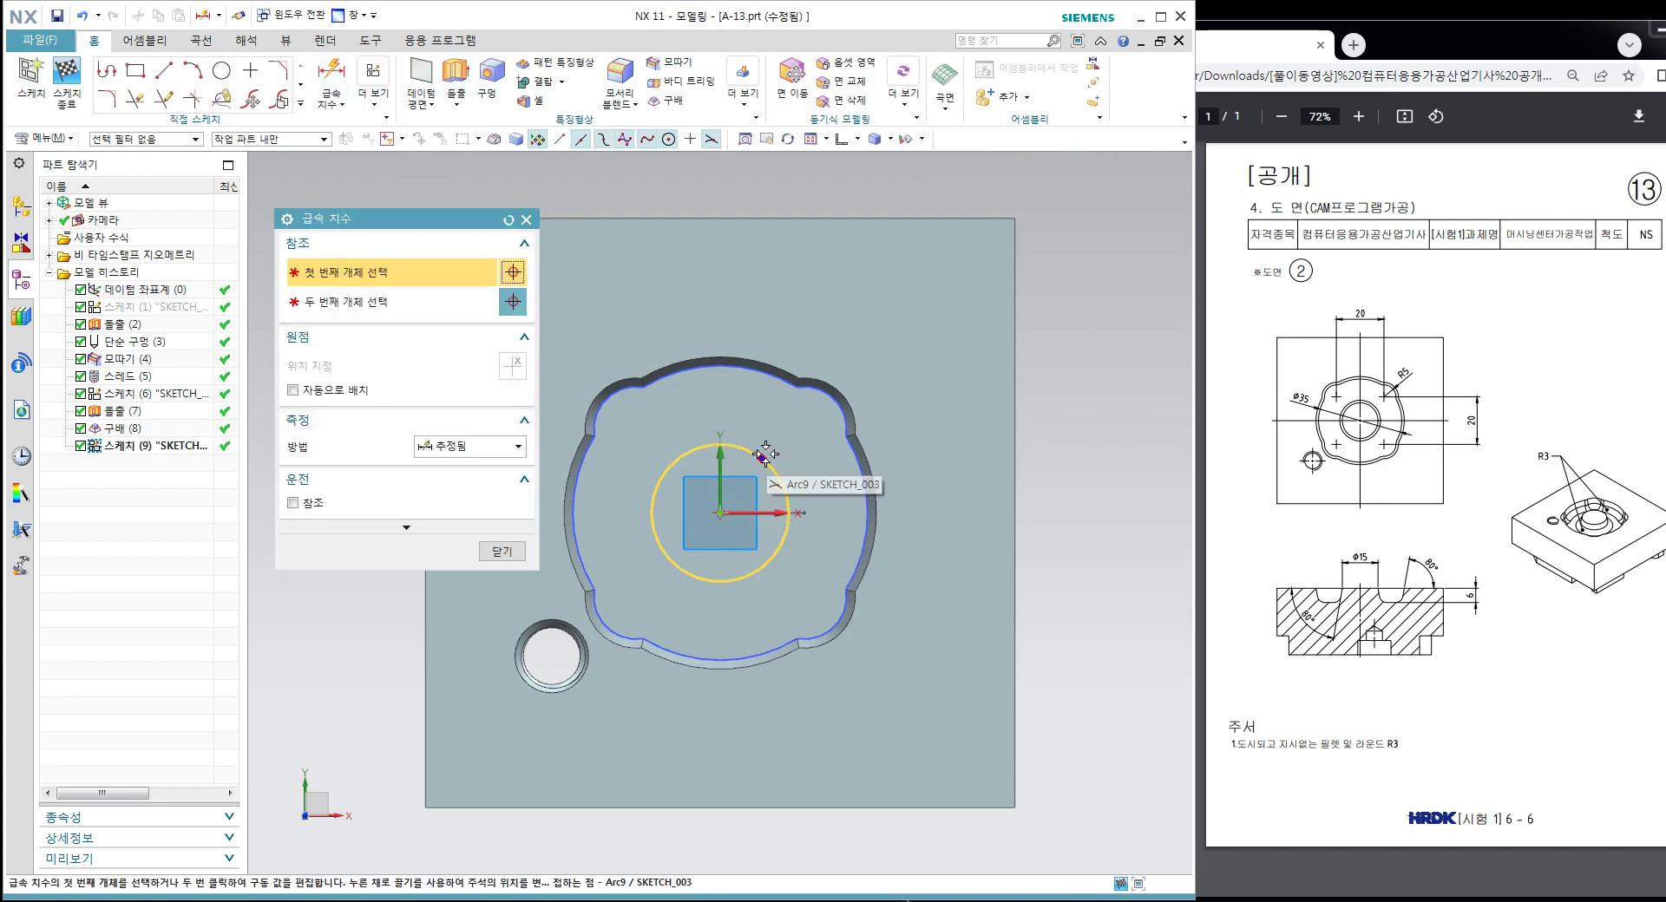
pyautogui.click(763, 459)
pyautogui.click(837, 335)
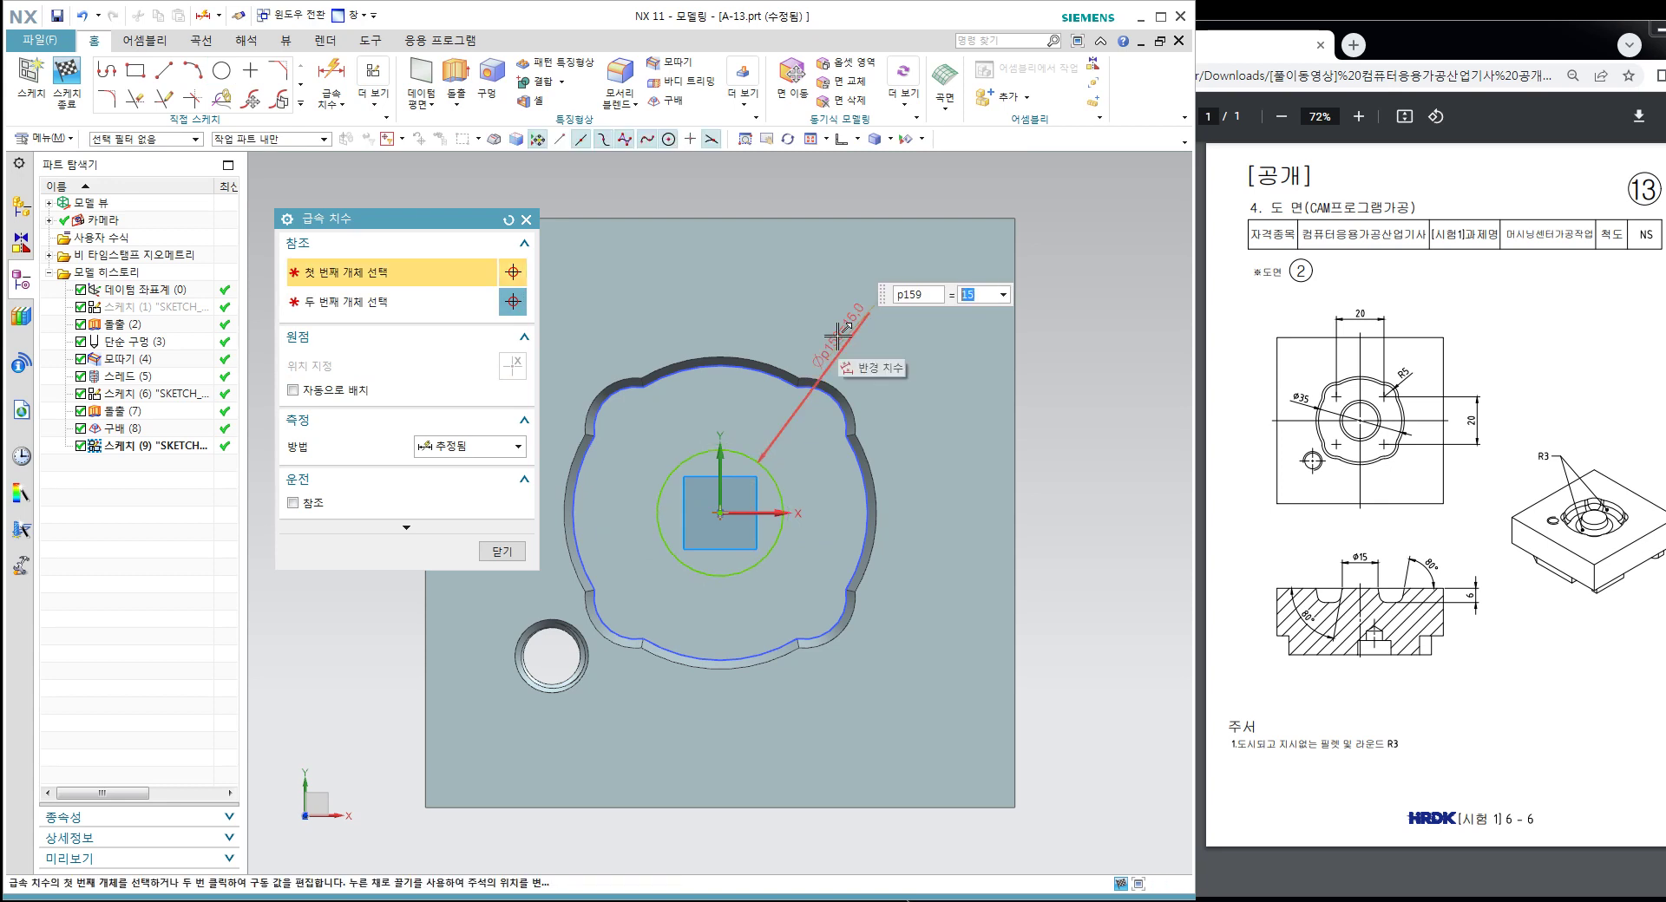
pyautogui.click(501, 552)
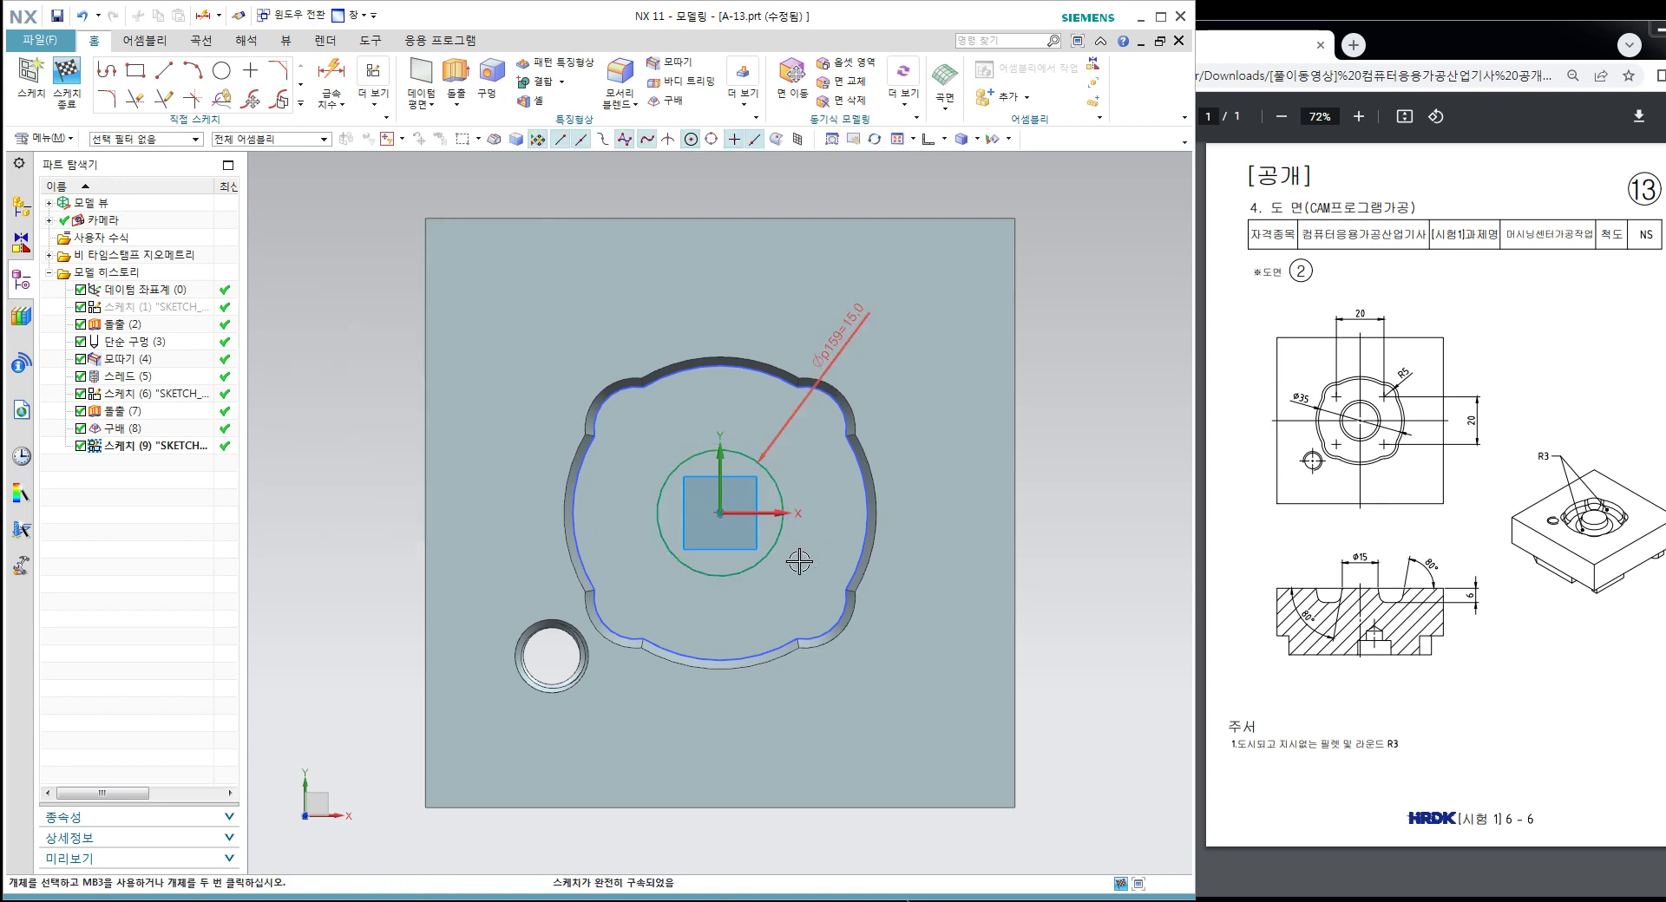
pyautogui.moveTo(799, 562); pyautogui.dragTo(799, 460, button='middle')
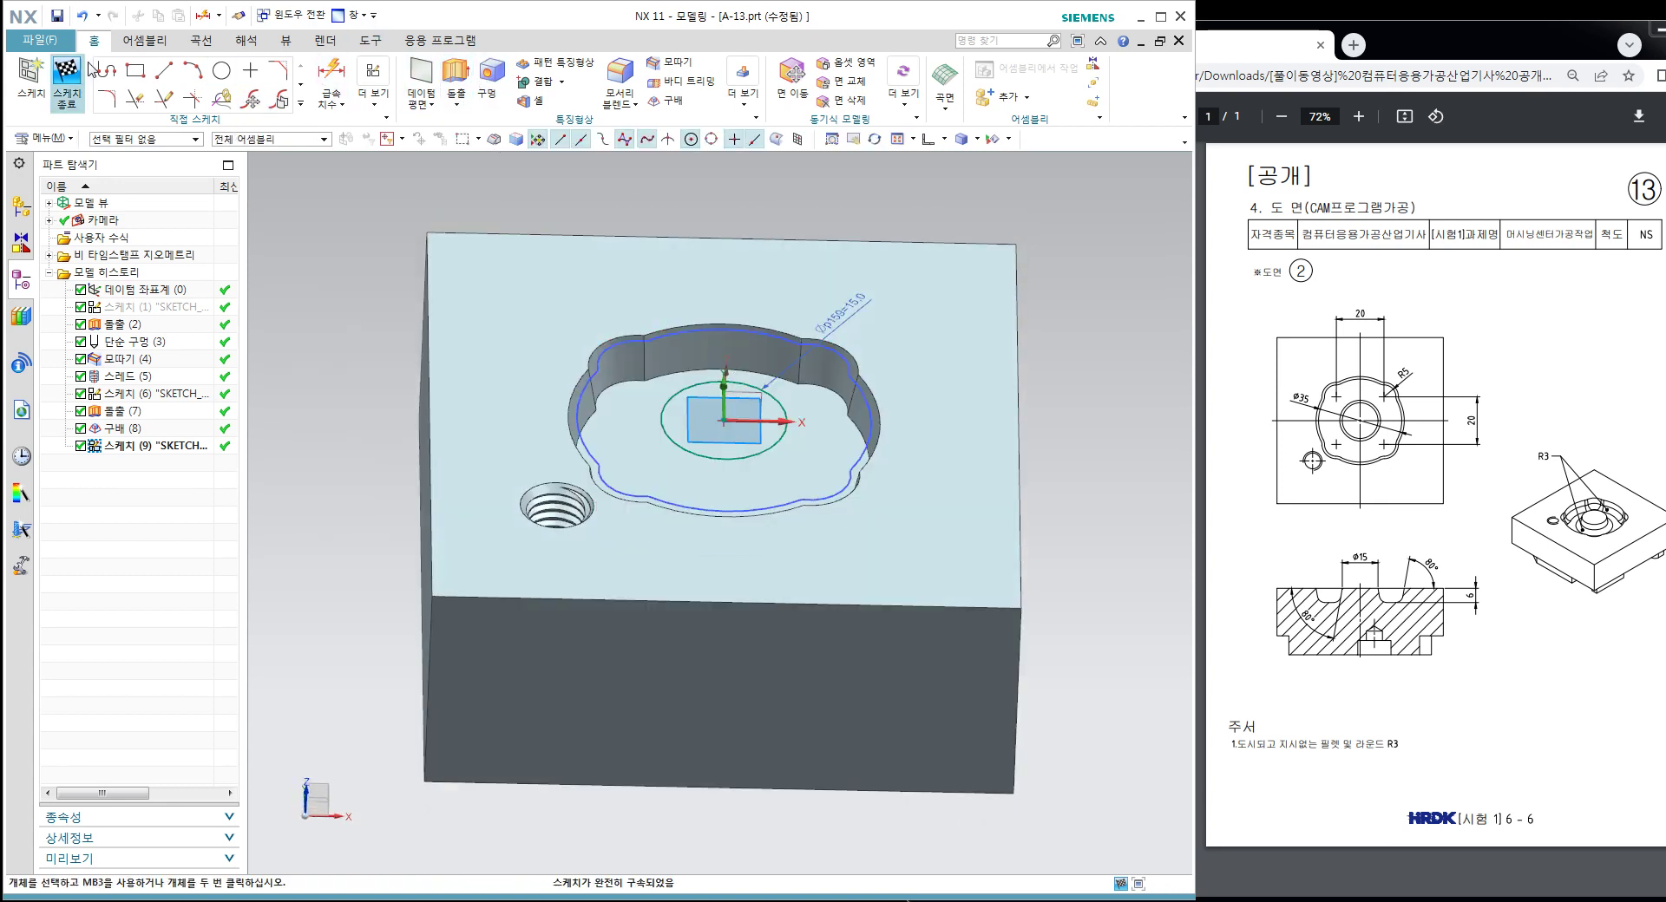
pyautogui.hotkey('ctrl', 'q')
# Step: Extrude the circle 6 mm, united with the block, with a 10° draft from the start limit
pyautogui.click(221, 76)
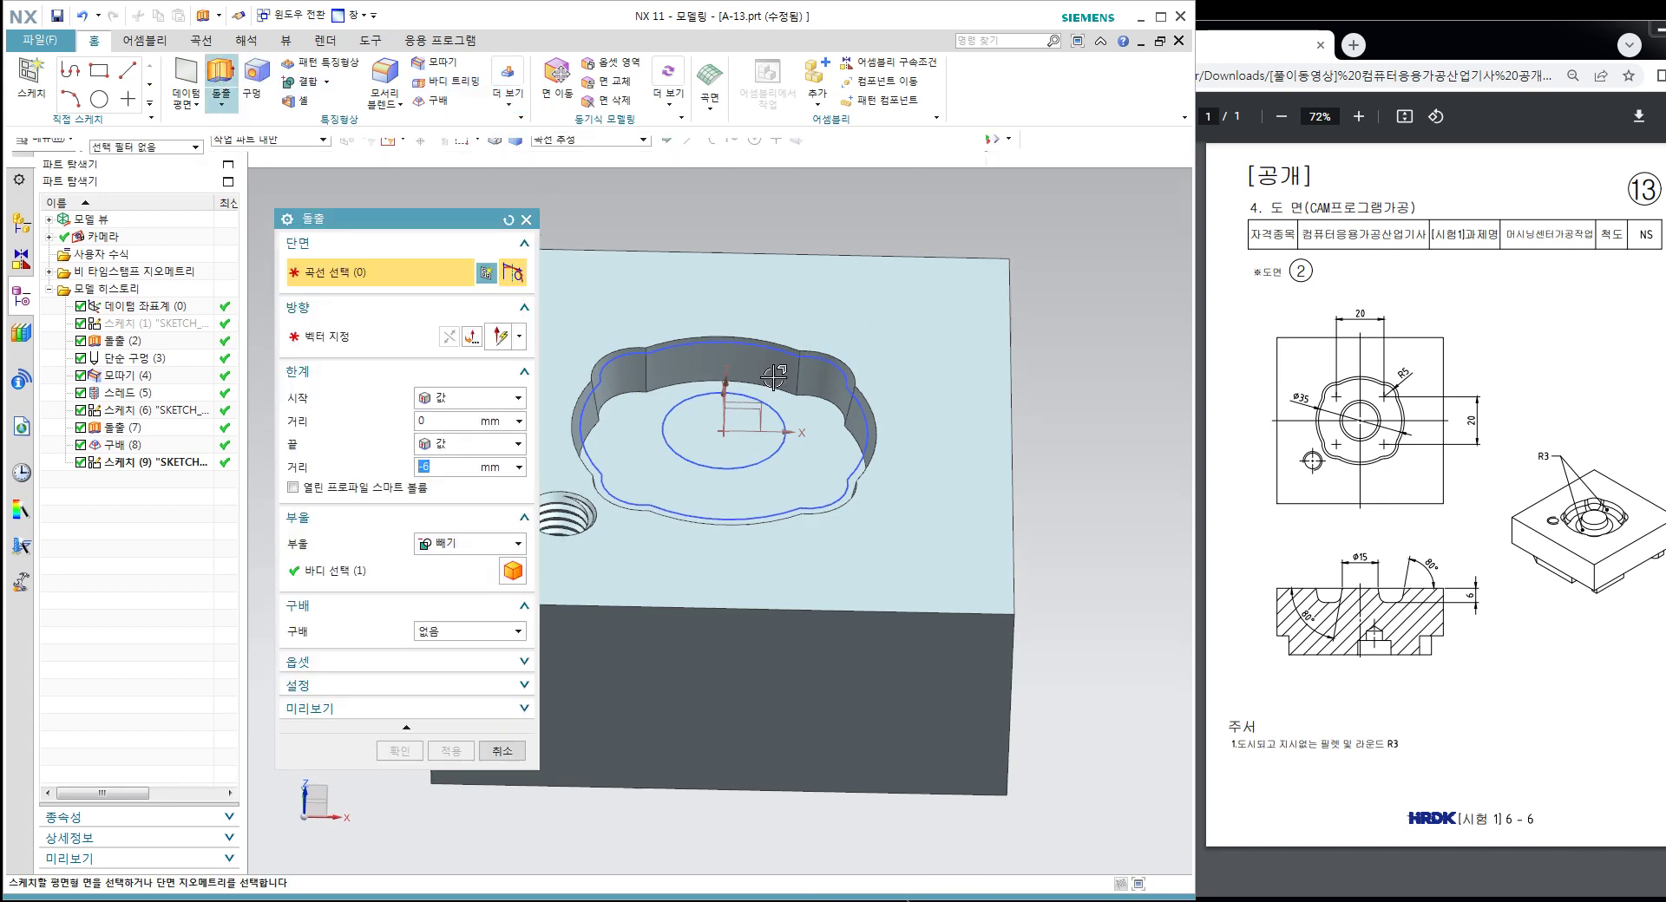
pyautogui.moveTo(764, 403)
pyautogui.mouseDown(button='middle')
pyautogui.moveTo(838, 446)
pyautogui.moveTo(729, 498)
pyautogui.mouseUp(button='middle')
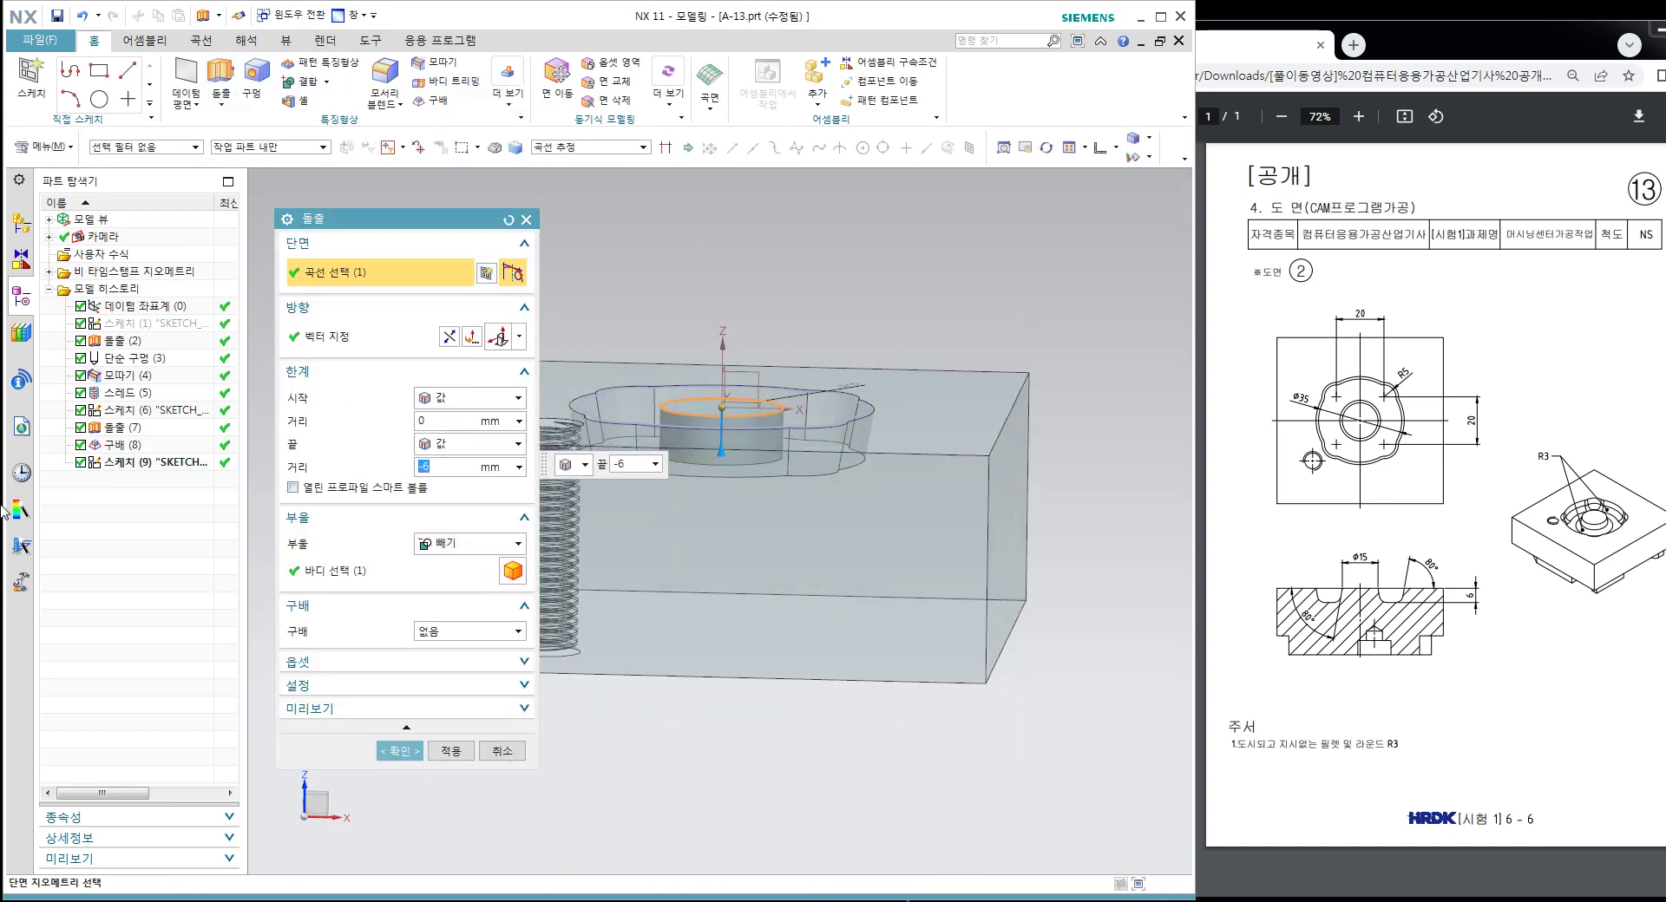
pyautogui.click(469, 543)
pyautogui.click(458, 590)
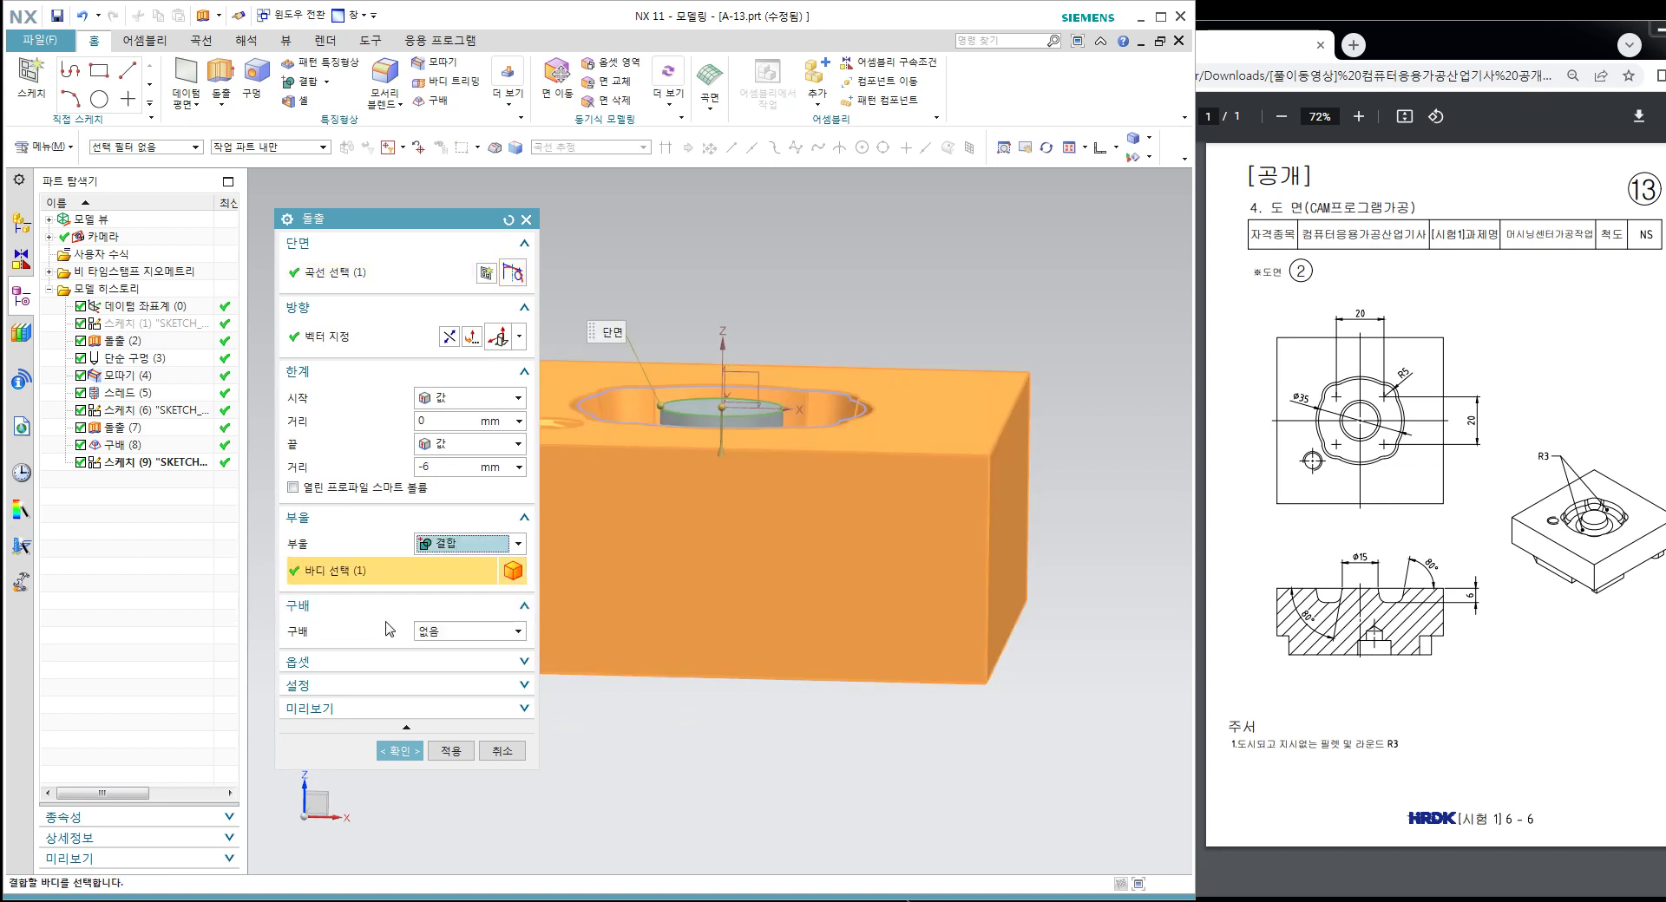
pyautogui.click(451, 632)
pyautogui.click(448, 665)
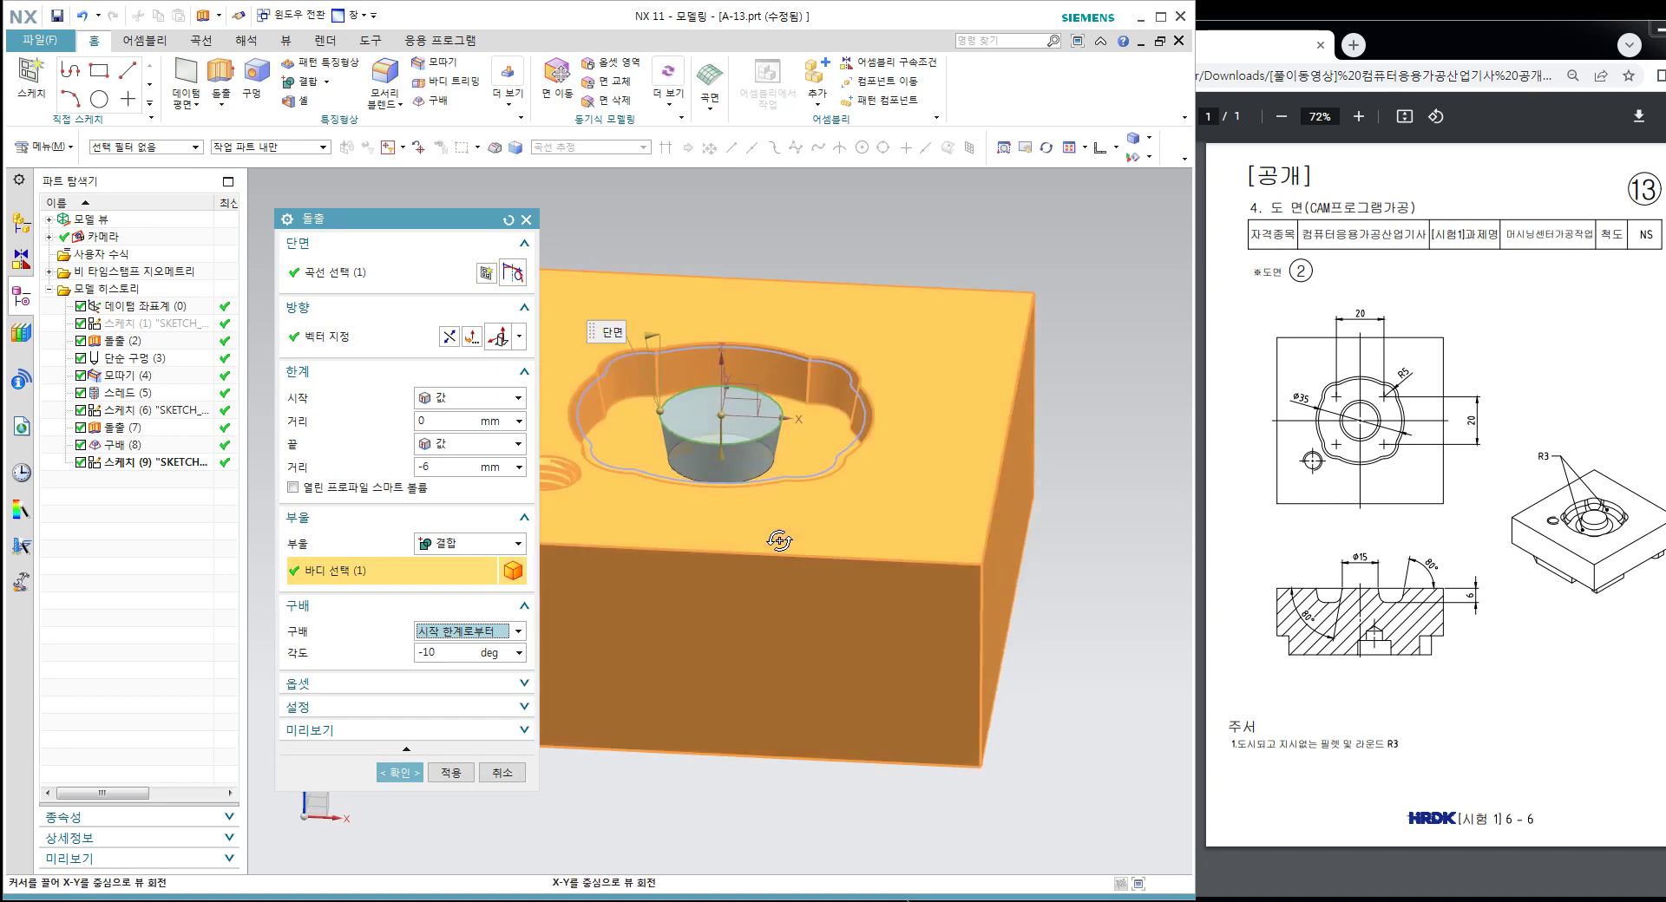
pyautogui.tripleClick(465, 652)
pyautogui.write('10')
pyautogui.press('Return')
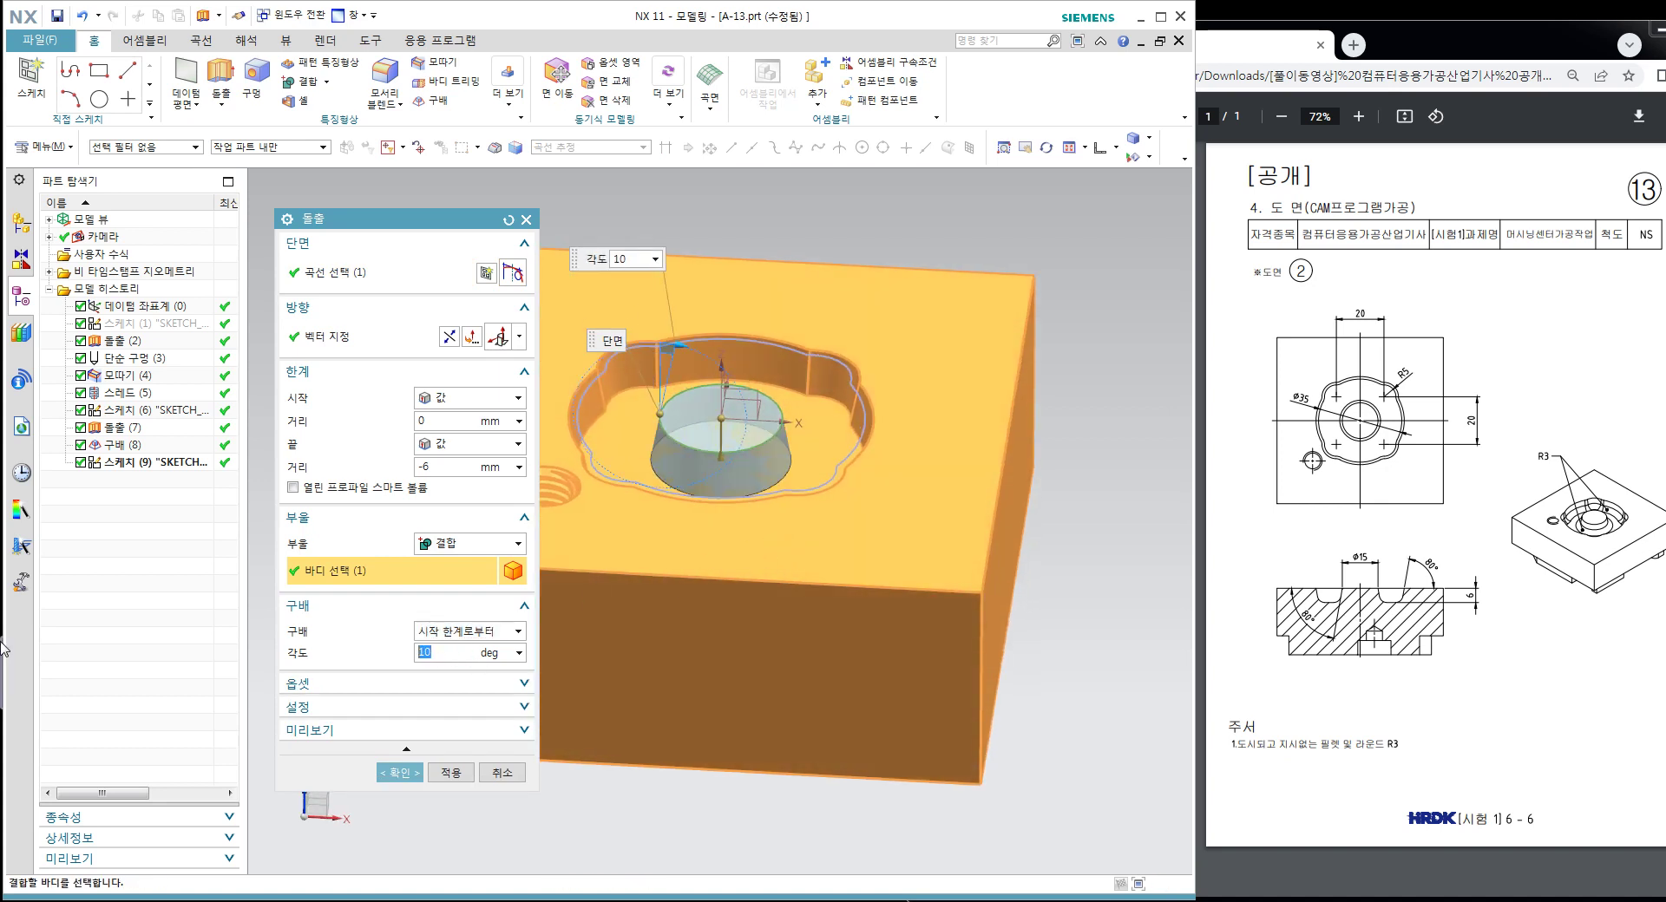
pyautogui.click(399, 772)
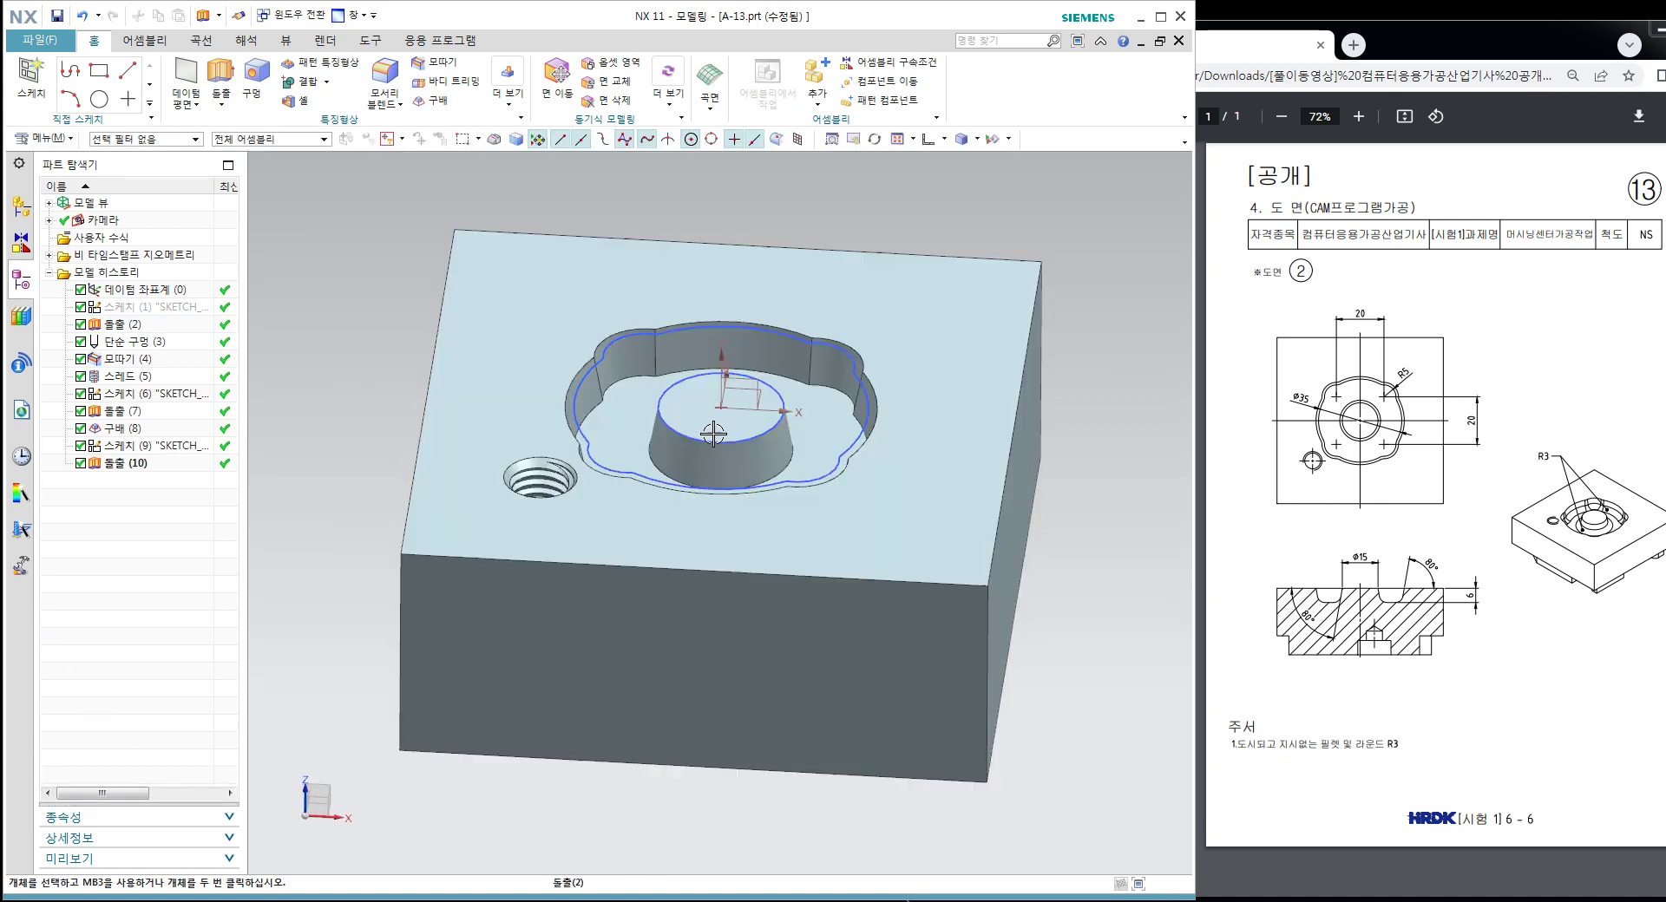
pyautogui.moveTo(659, 486); pyautogui.dragTo(731, 371, button='middle')
pyautogui.scroll(2, 731, 371)
# Step: Hide the flower-shaped pocket sketch and the boss circle sketch
pyautogui.click(723, 286)
pyautogui.rightClick(723, 286)
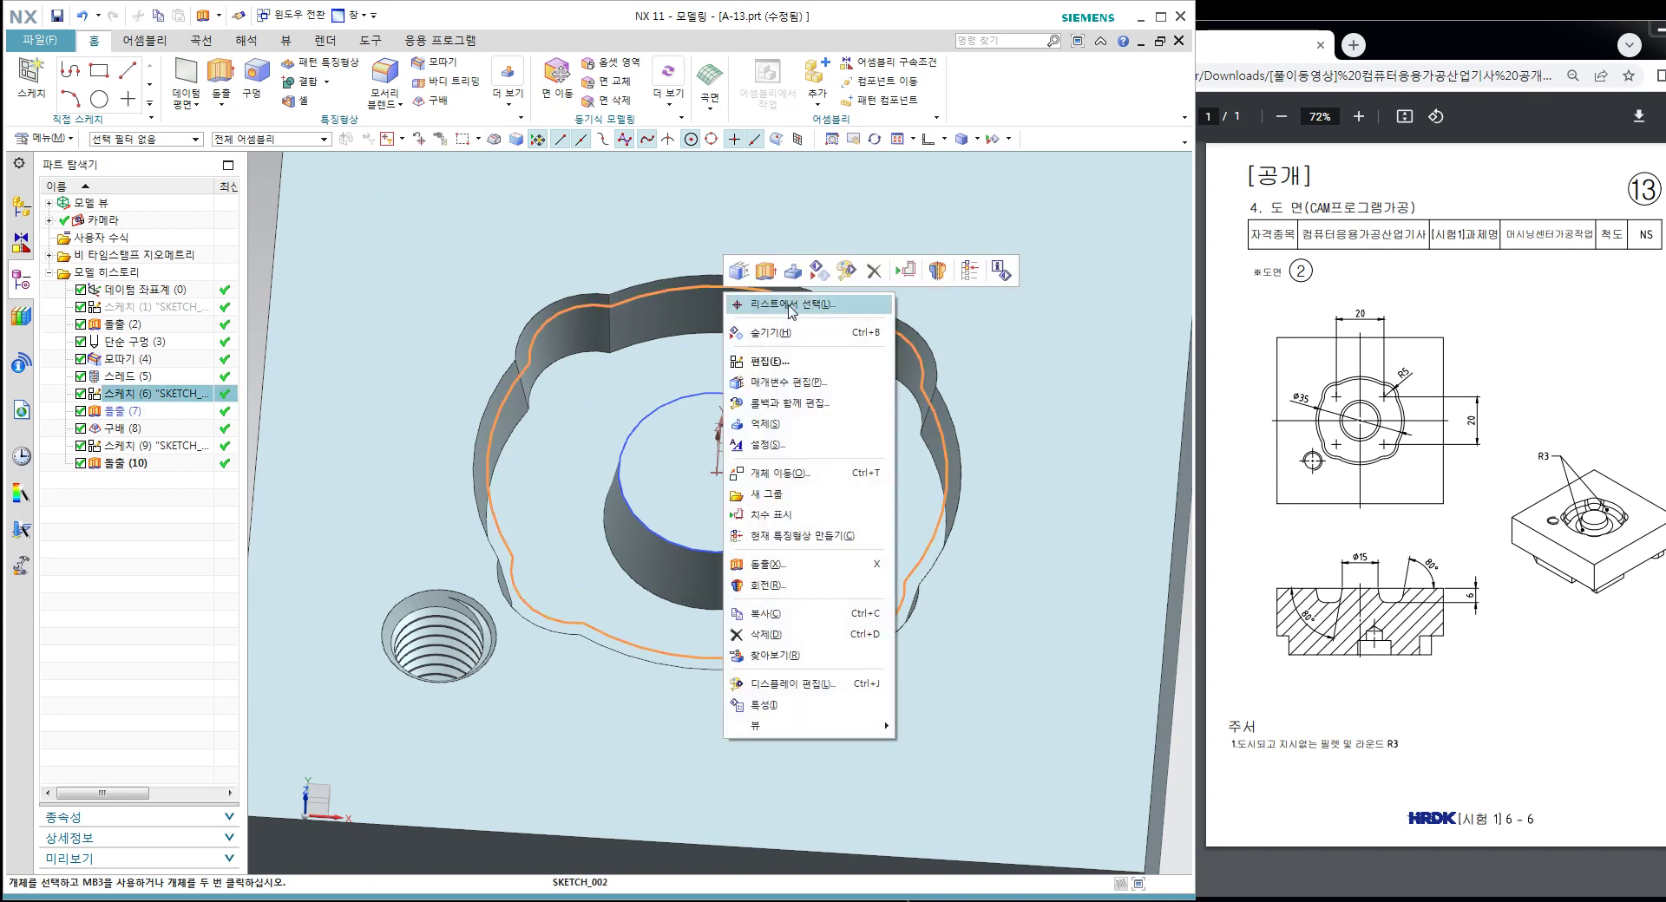
pyautogui.click(760, 374)
pyautogui.click(756, 397)
pyautogui.rightClick(761, 394)
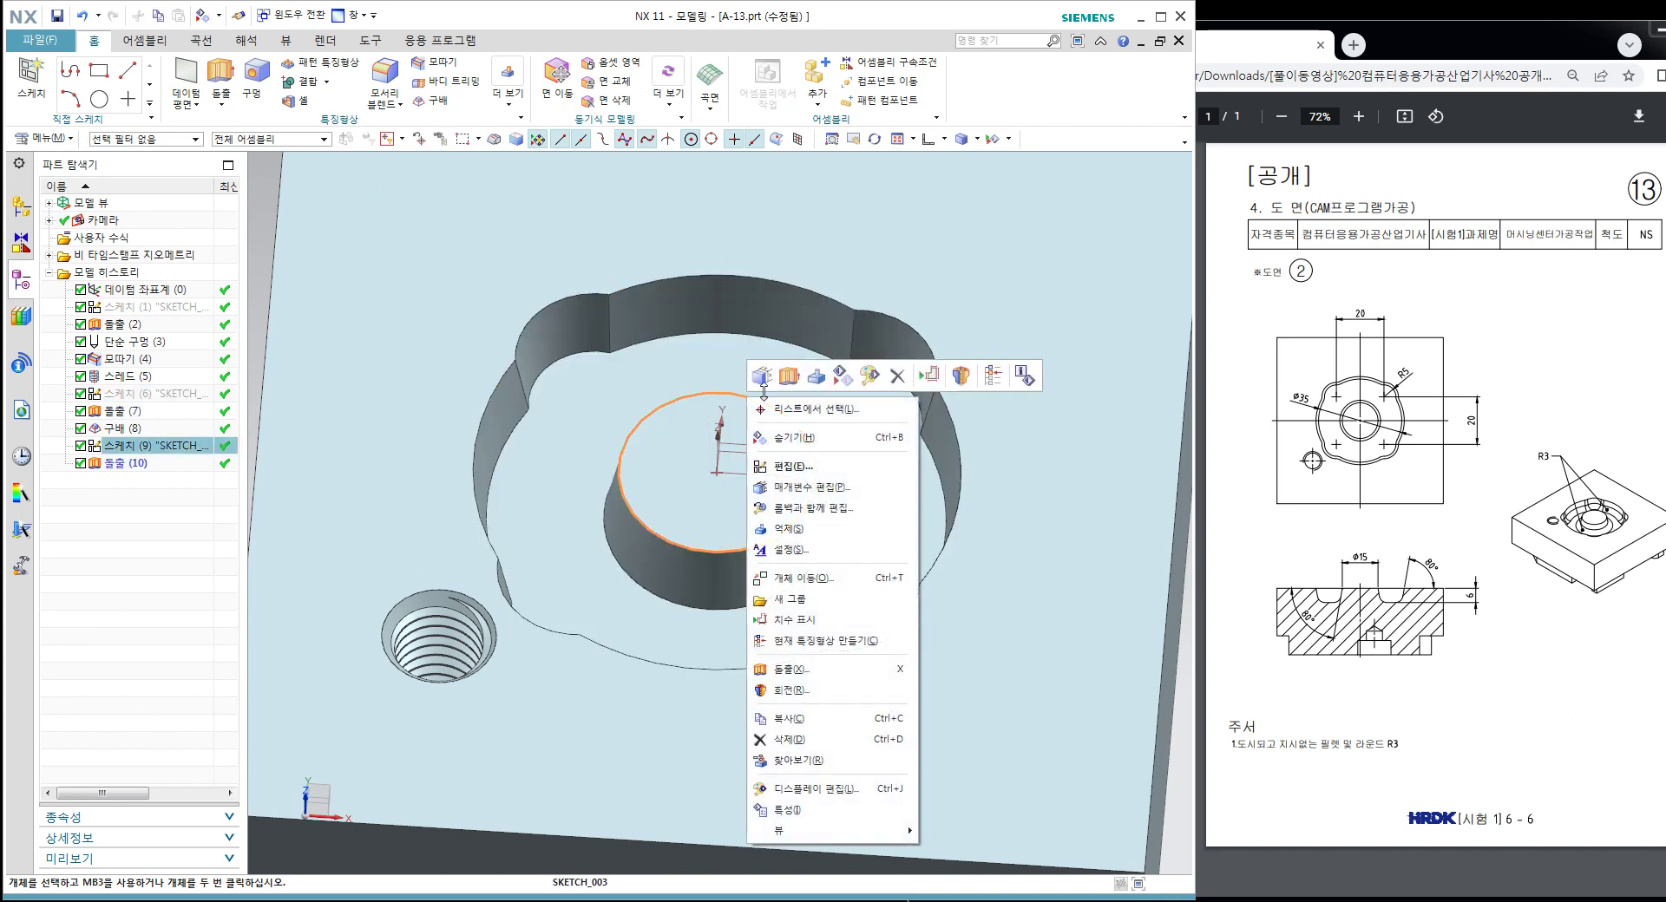
pyautogui.click(834, 377)
pyautogui.scroll(-3, 824, 368)
pyautogui.moveTo(824, 369); pyautogui.dragTo(815, 353, button='middle')
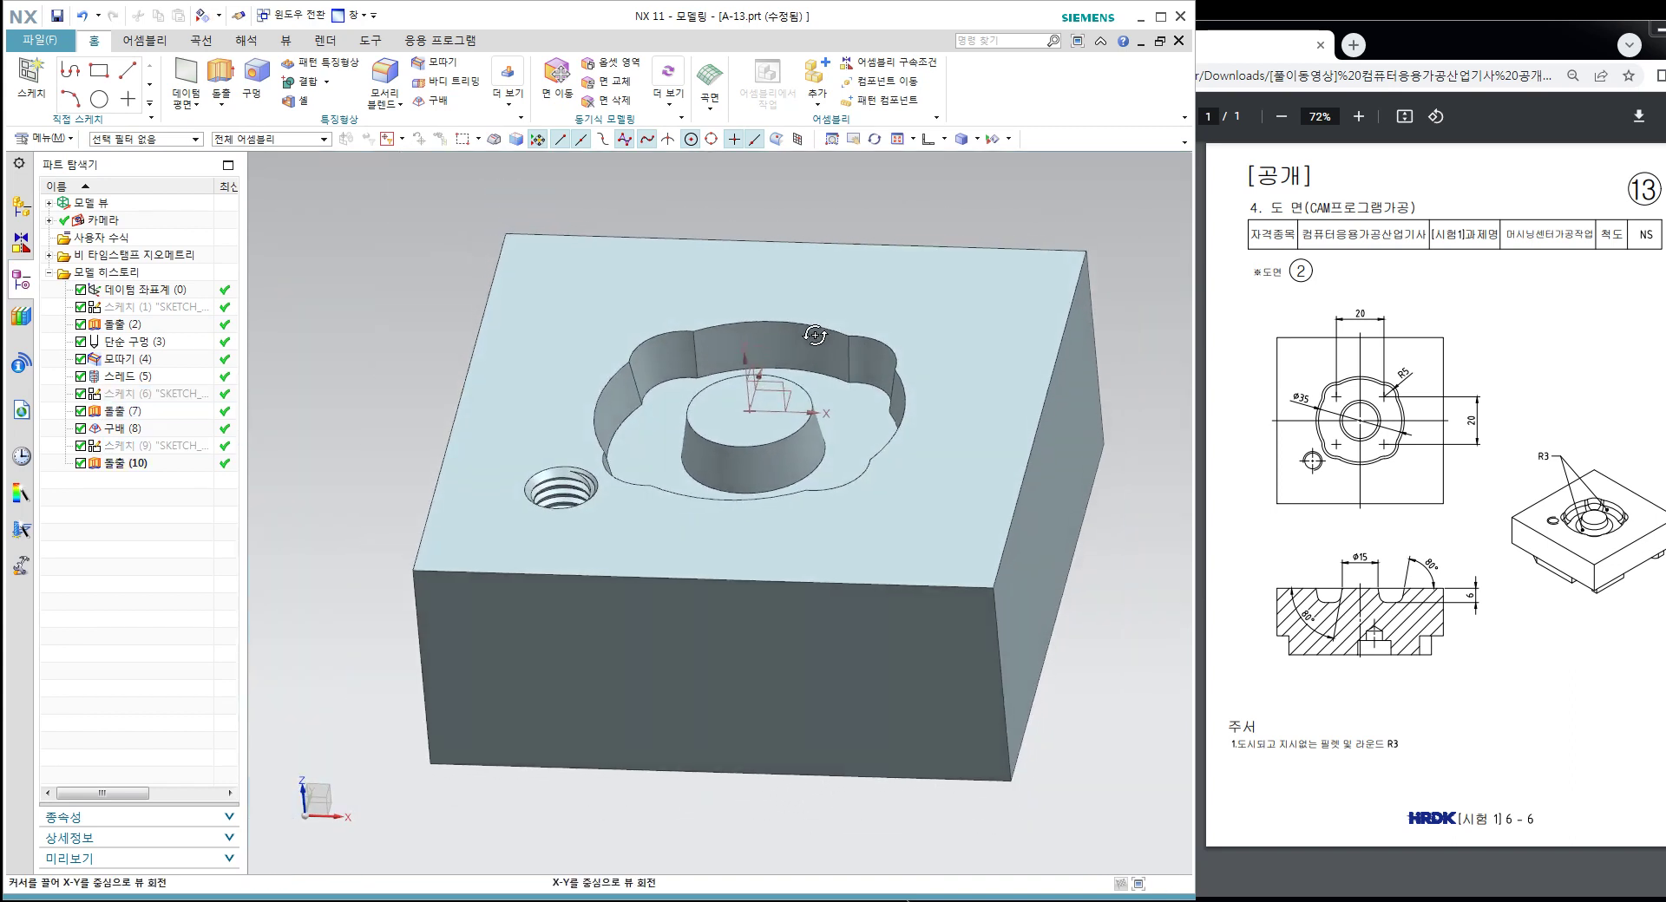
# Step: Start an R3 edge blend and pick the first vertical pocket corner edges
pyautogui.click(385, 83)
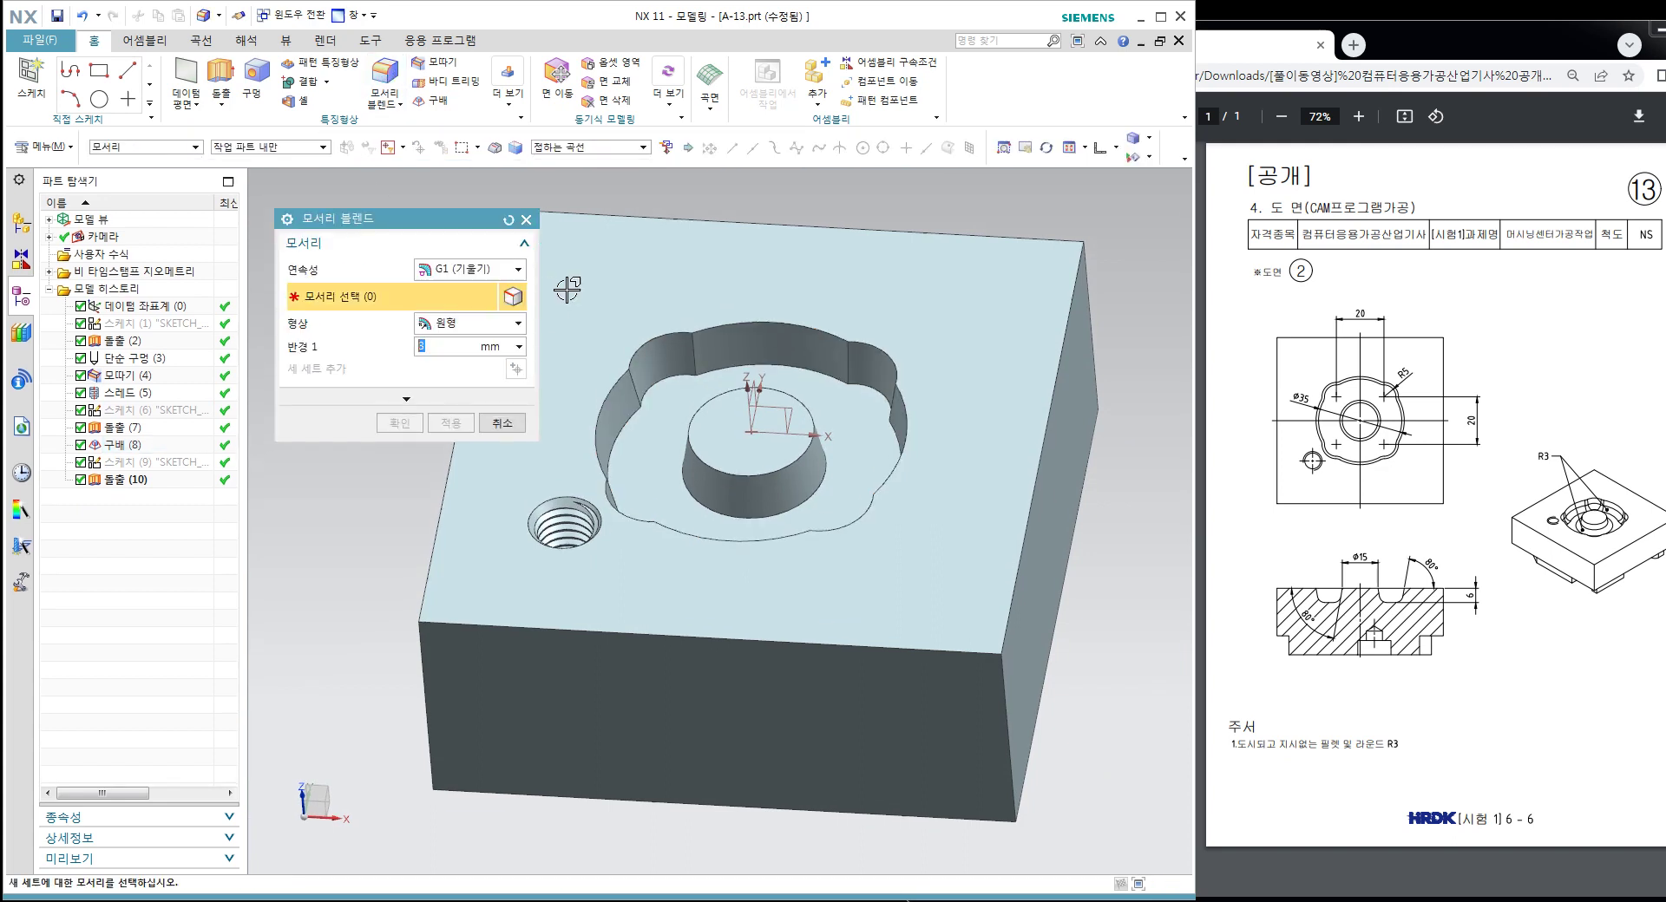
pyautogui.click(699, 356)
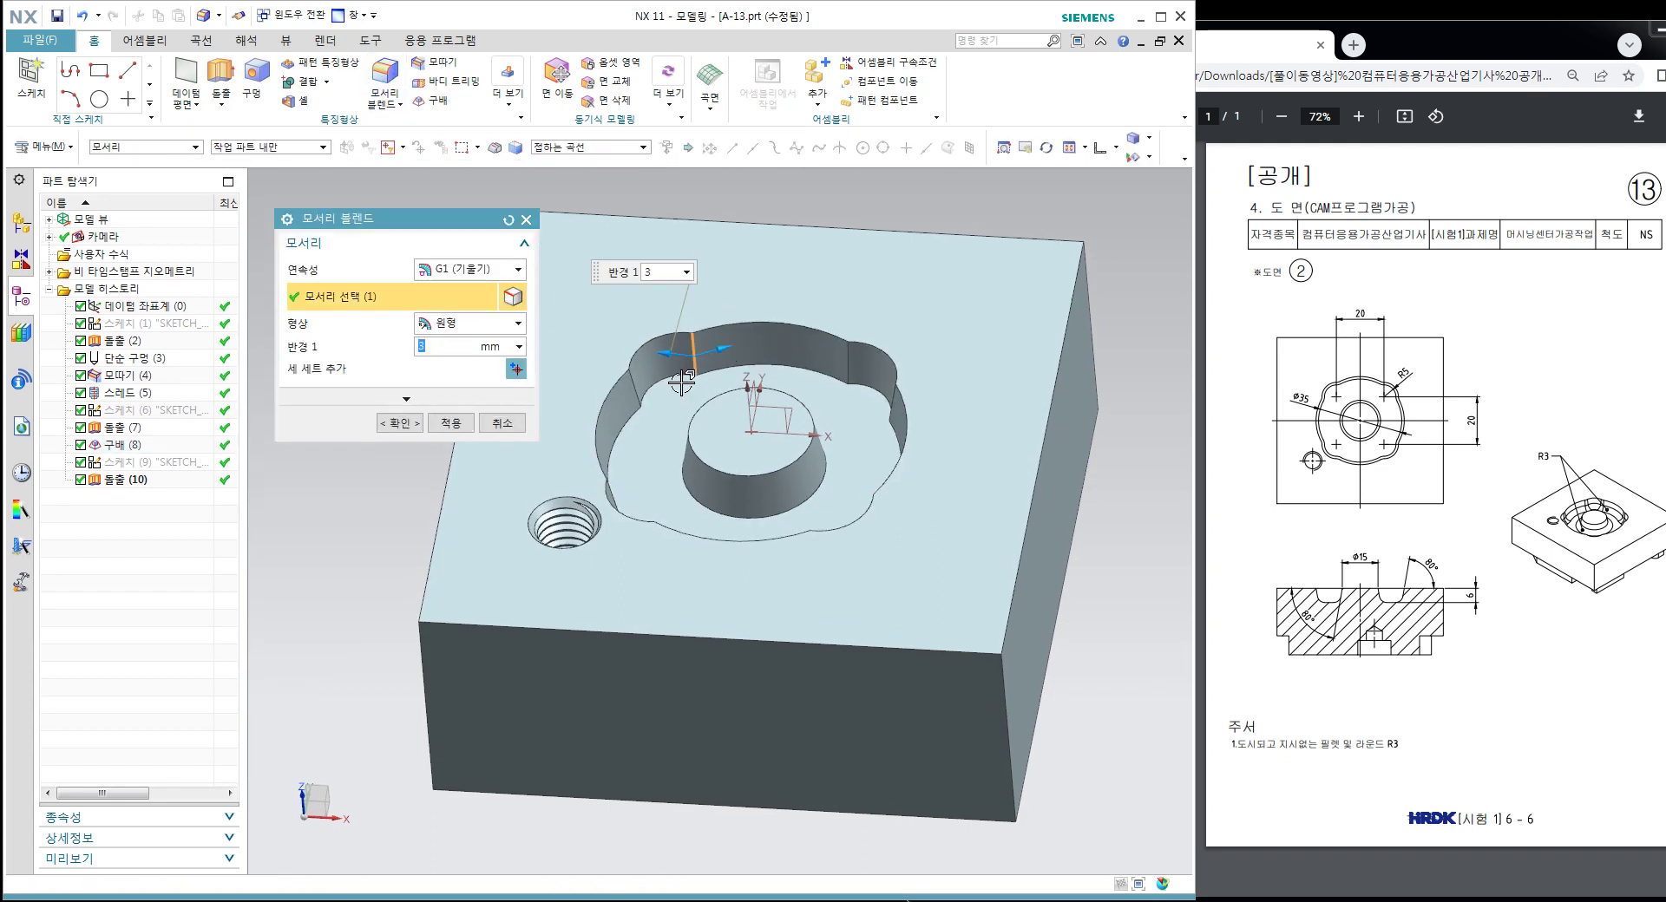
pyautogui.click(636, 389)
pyautogui.click(614, 473)
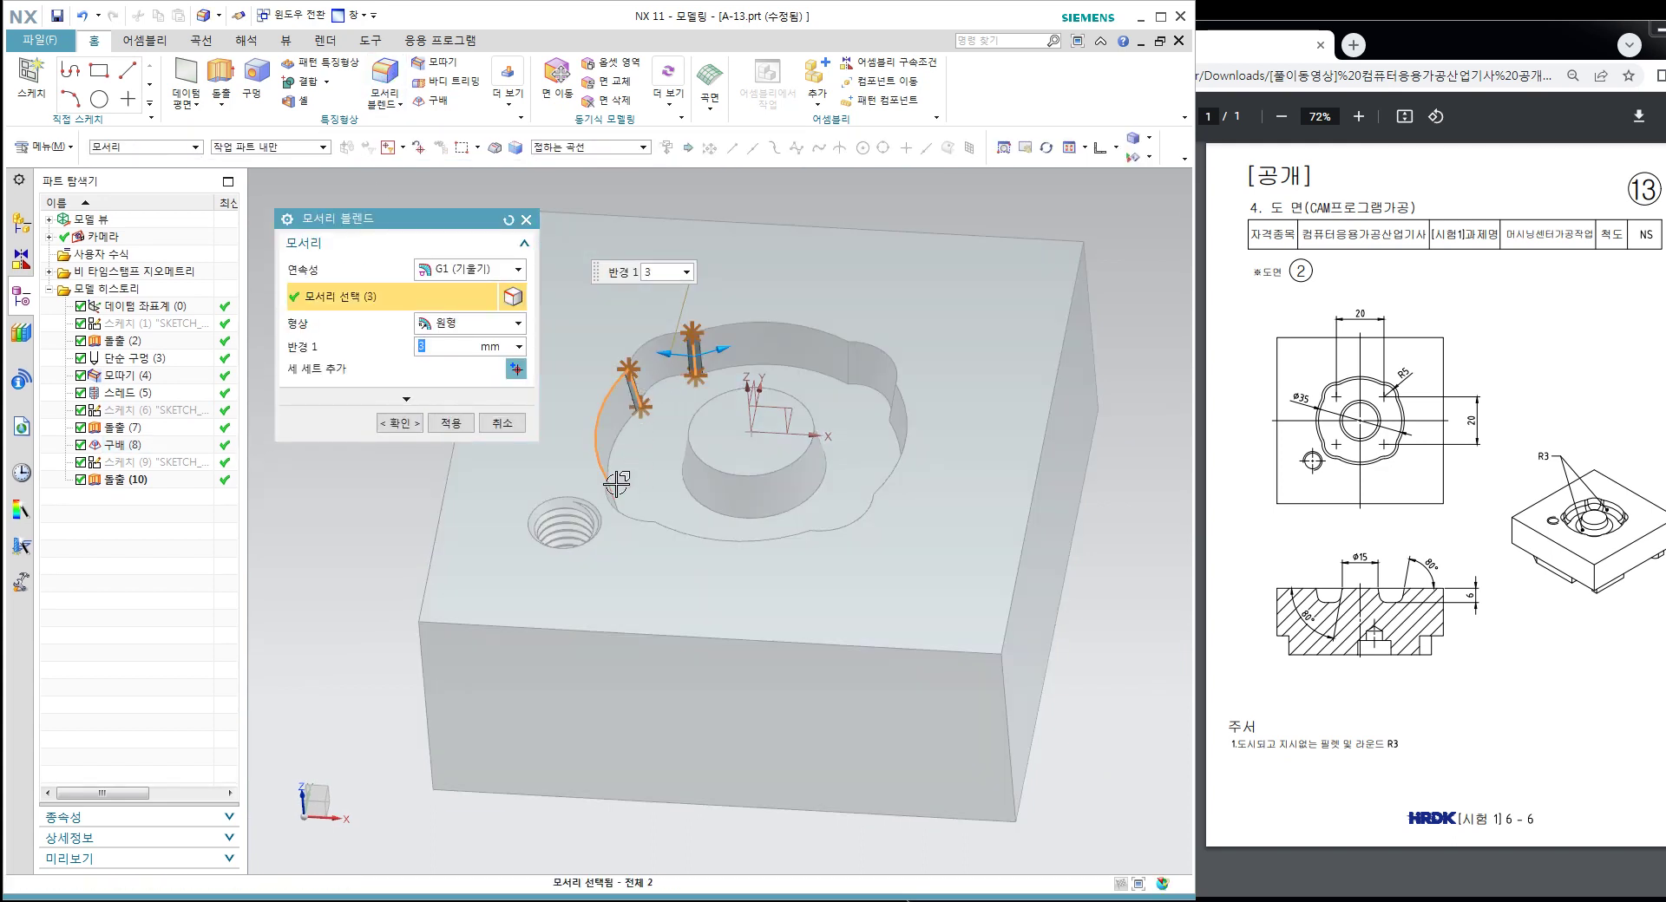
pyautogui.keyDown('shift'); pyautogui.click(605, 444); pyautogui.keyUp('shift')
pyautogui.scroll(3, 638, 501)
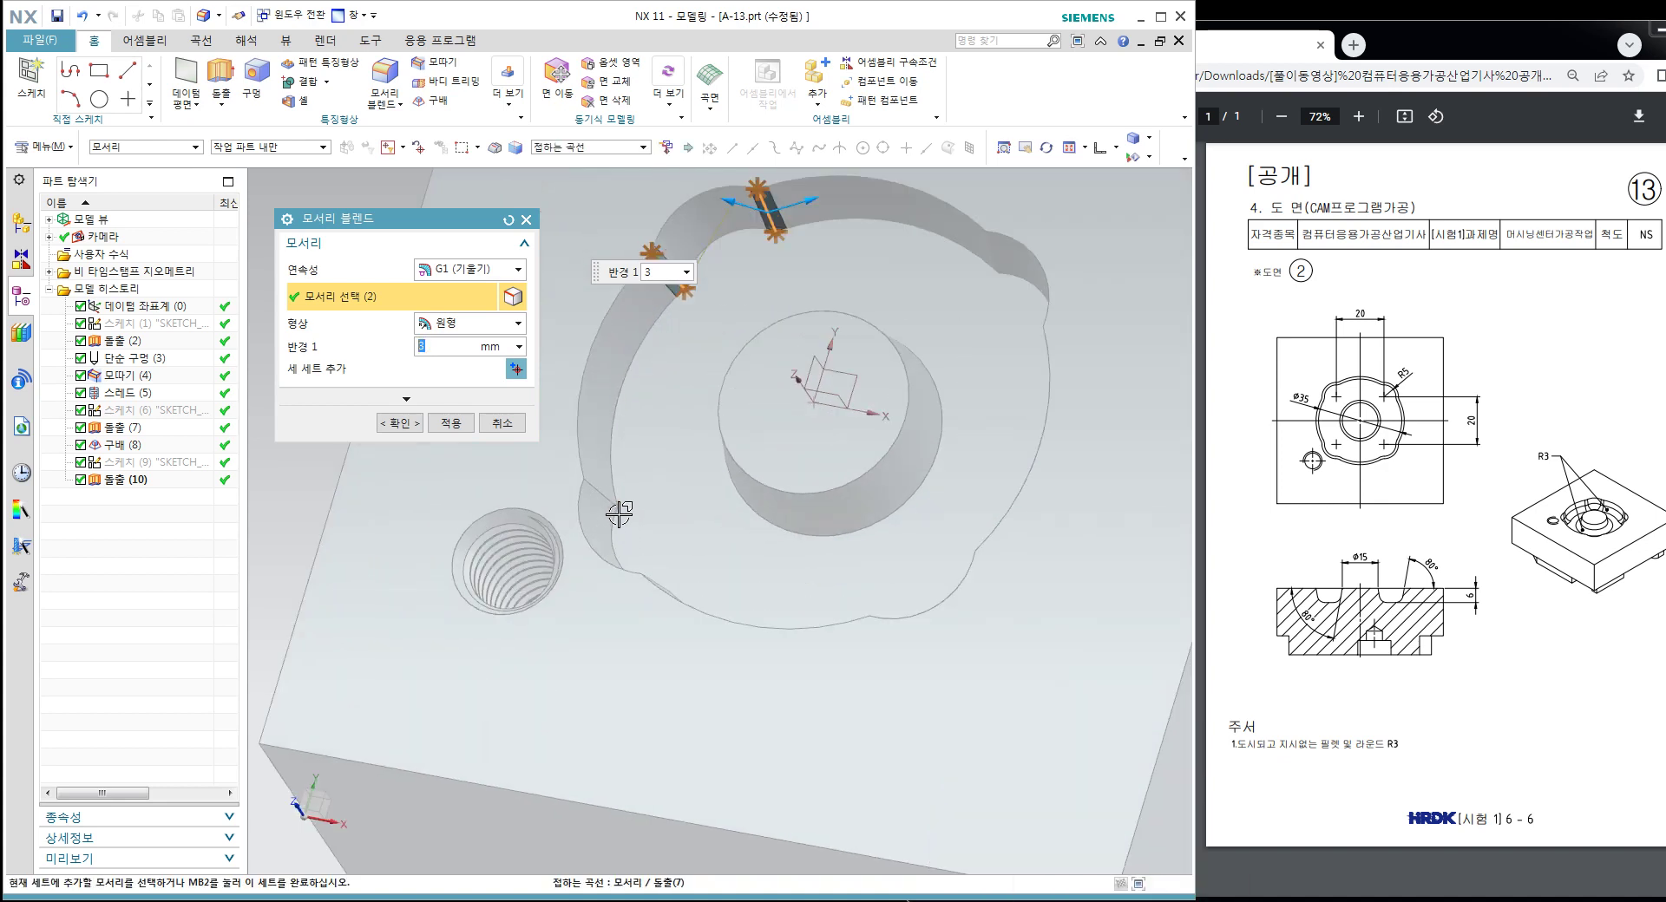
pyautogui.click(613, 495)
pyautogui.moveTo(614, 494); pyautogui.dragTo(692, 635, button='middle')
pyautogui.click(664, 609)
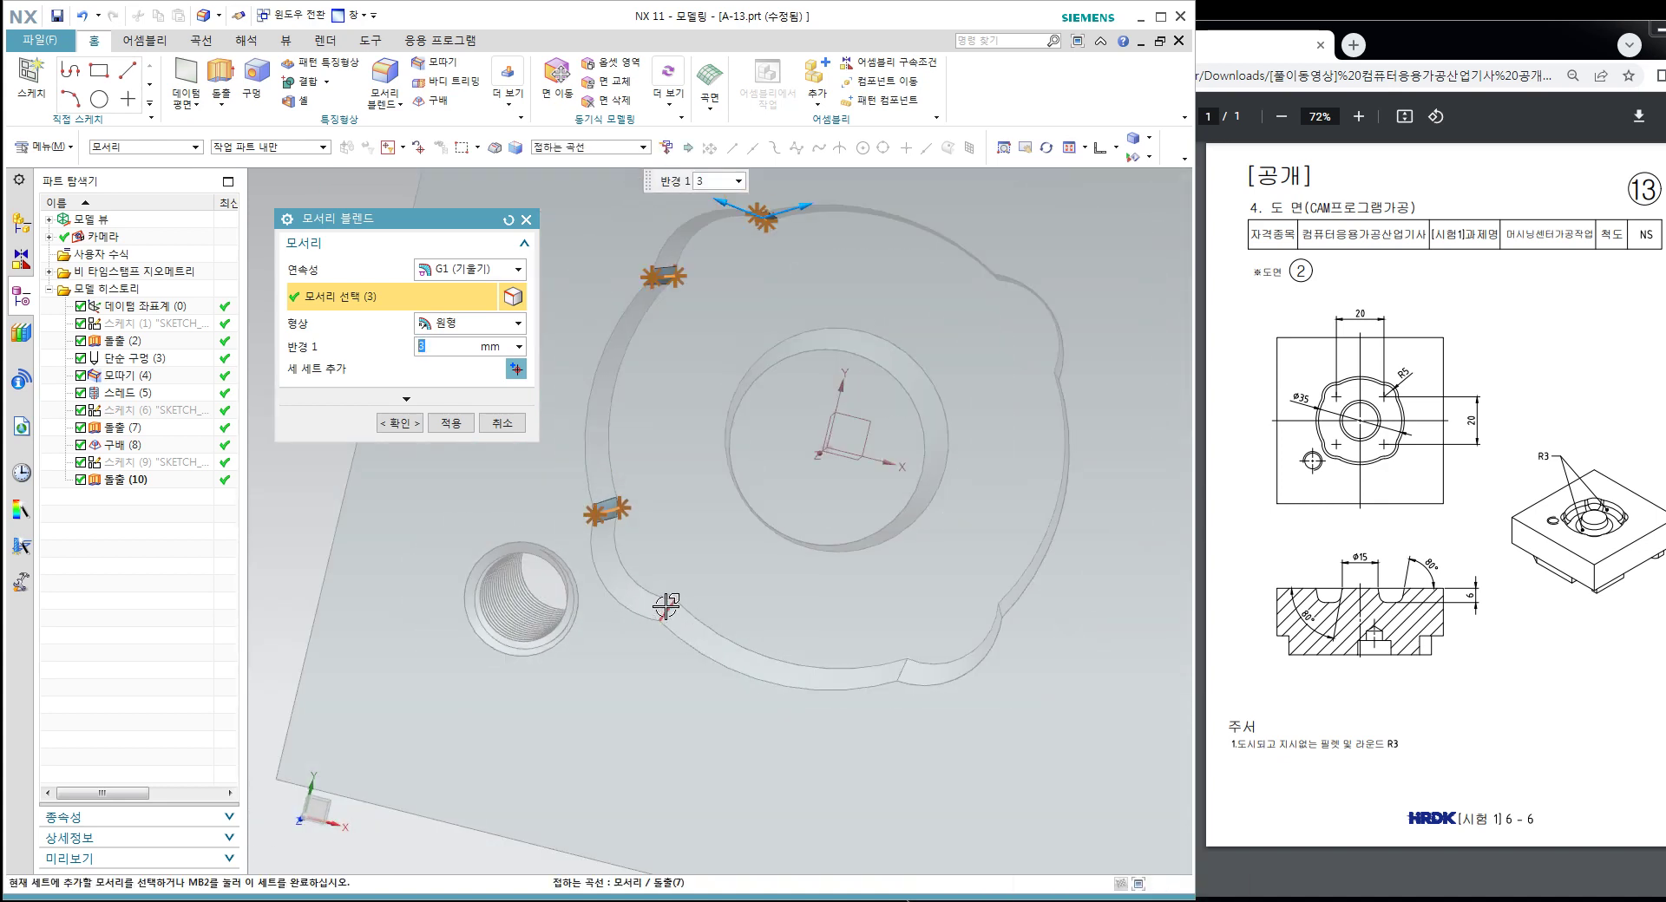
# Step: Add the remaining pocket corner edges and apply the 3 mm blend
pyautogui.click(900, 665)
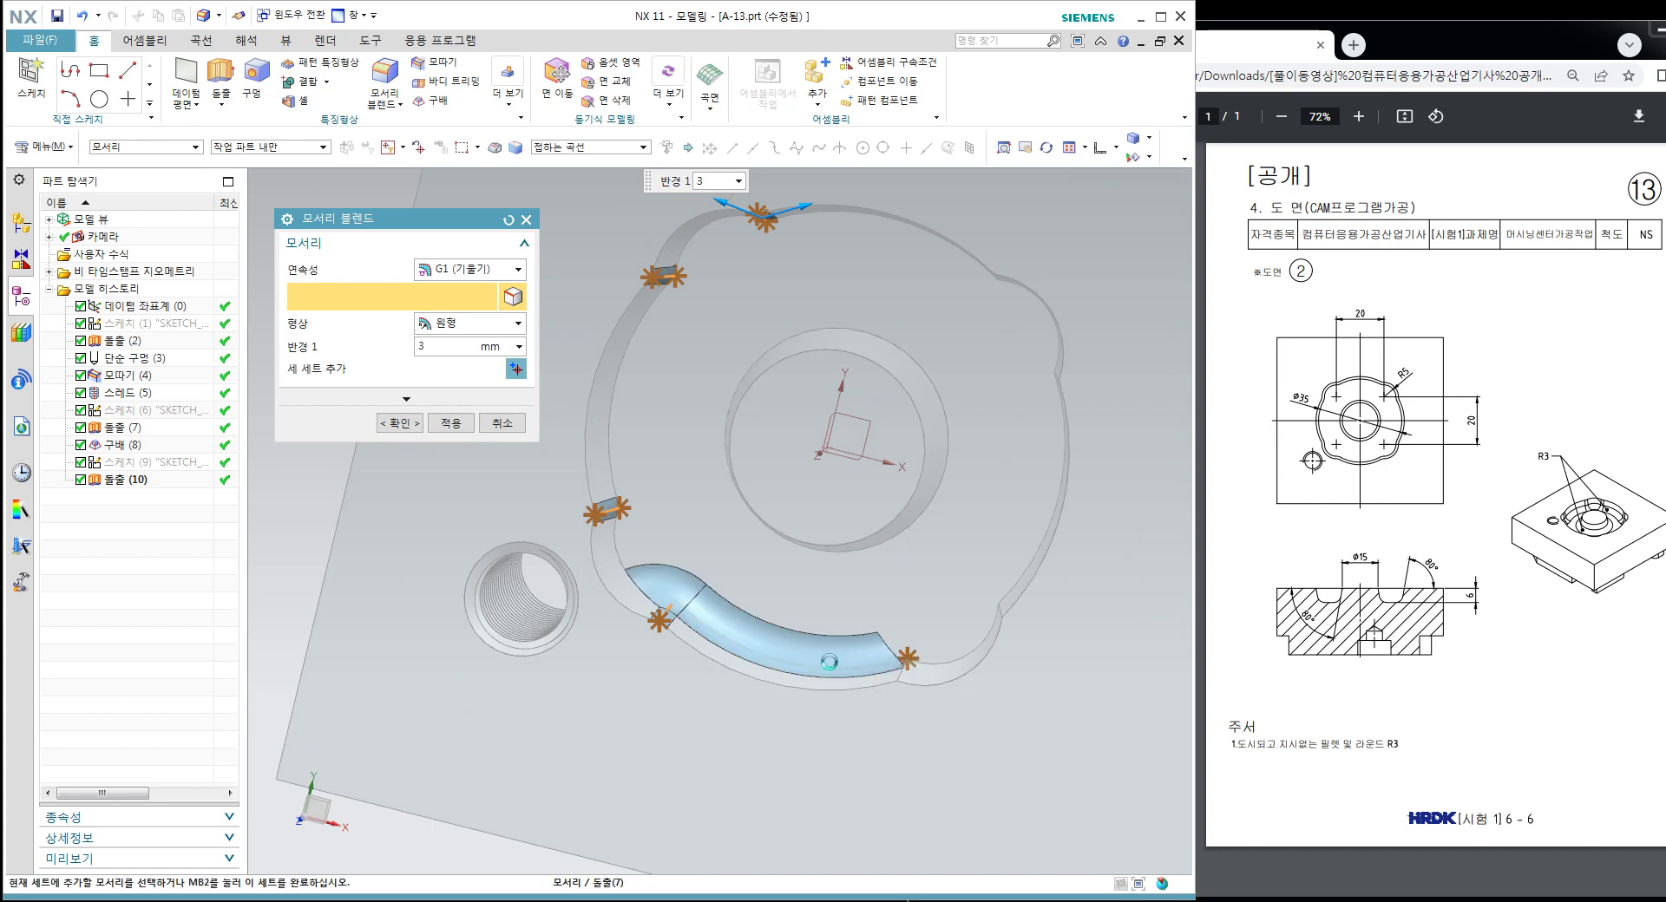
pyautogui.keyDown('shift'); pyautogui.click(825, 661); pyautogui.keyUp('shift')
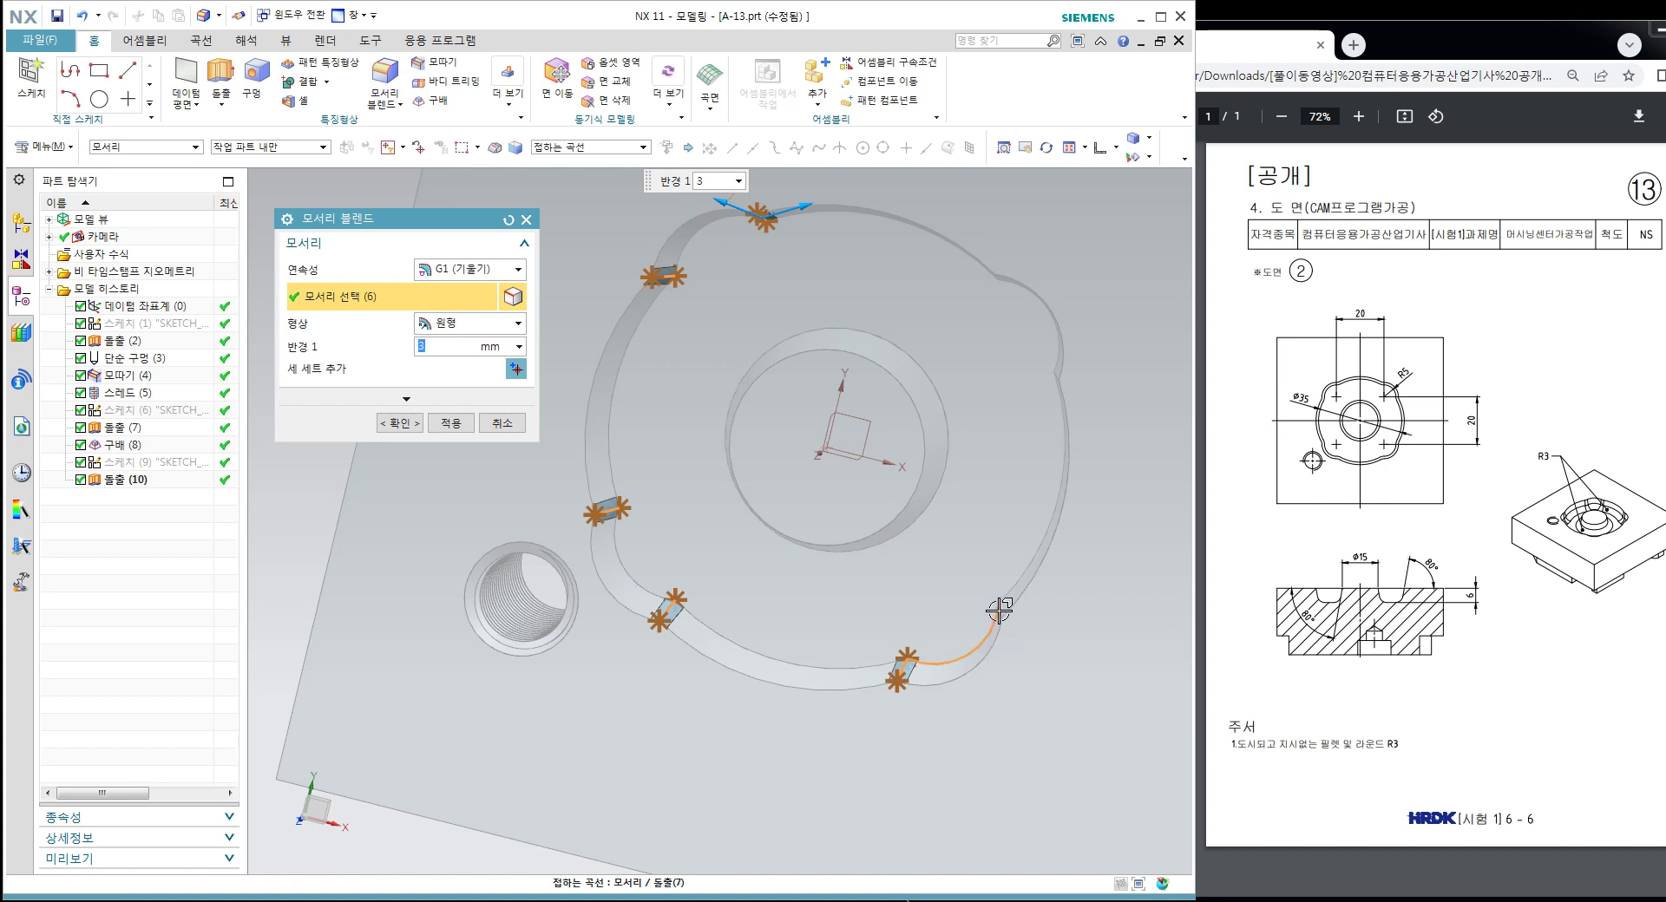
pyautogui.click(1001, 611)
pyautogui.scroll(2, 1007, 608)
pyautogui.scroll(2, 1019, 599)
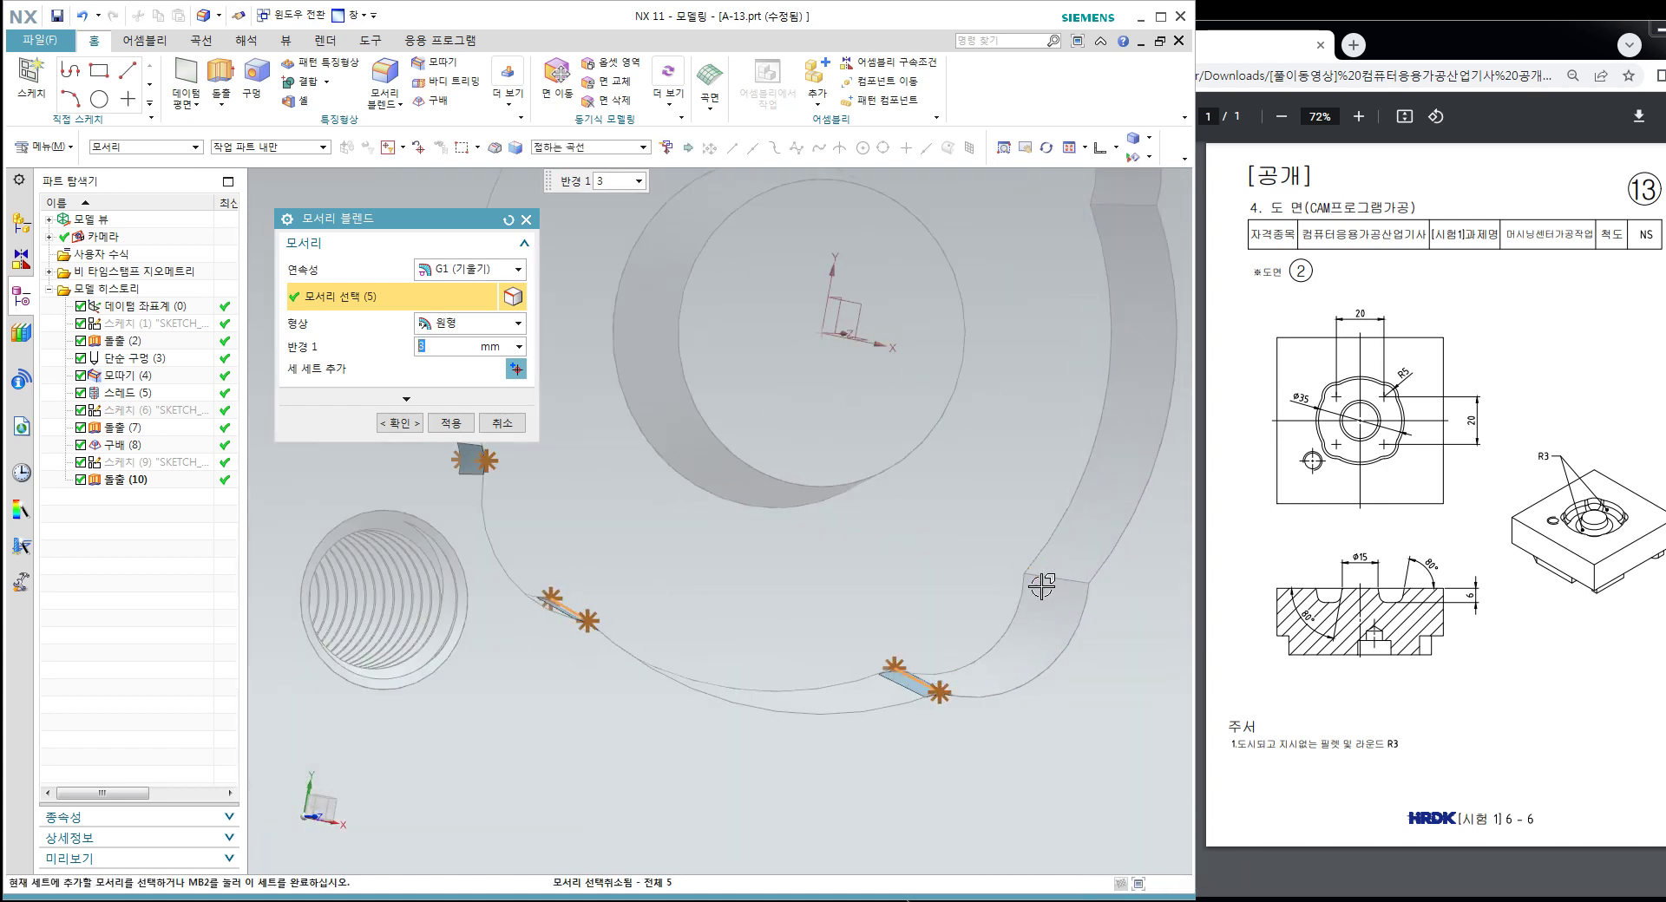
pyautogui.scroll(-3, 1059, 520)
pyautogui.scroll(1, 1068, 391)
pyautogui.click(1081, 459)
pyautogui.click(1015, 341)
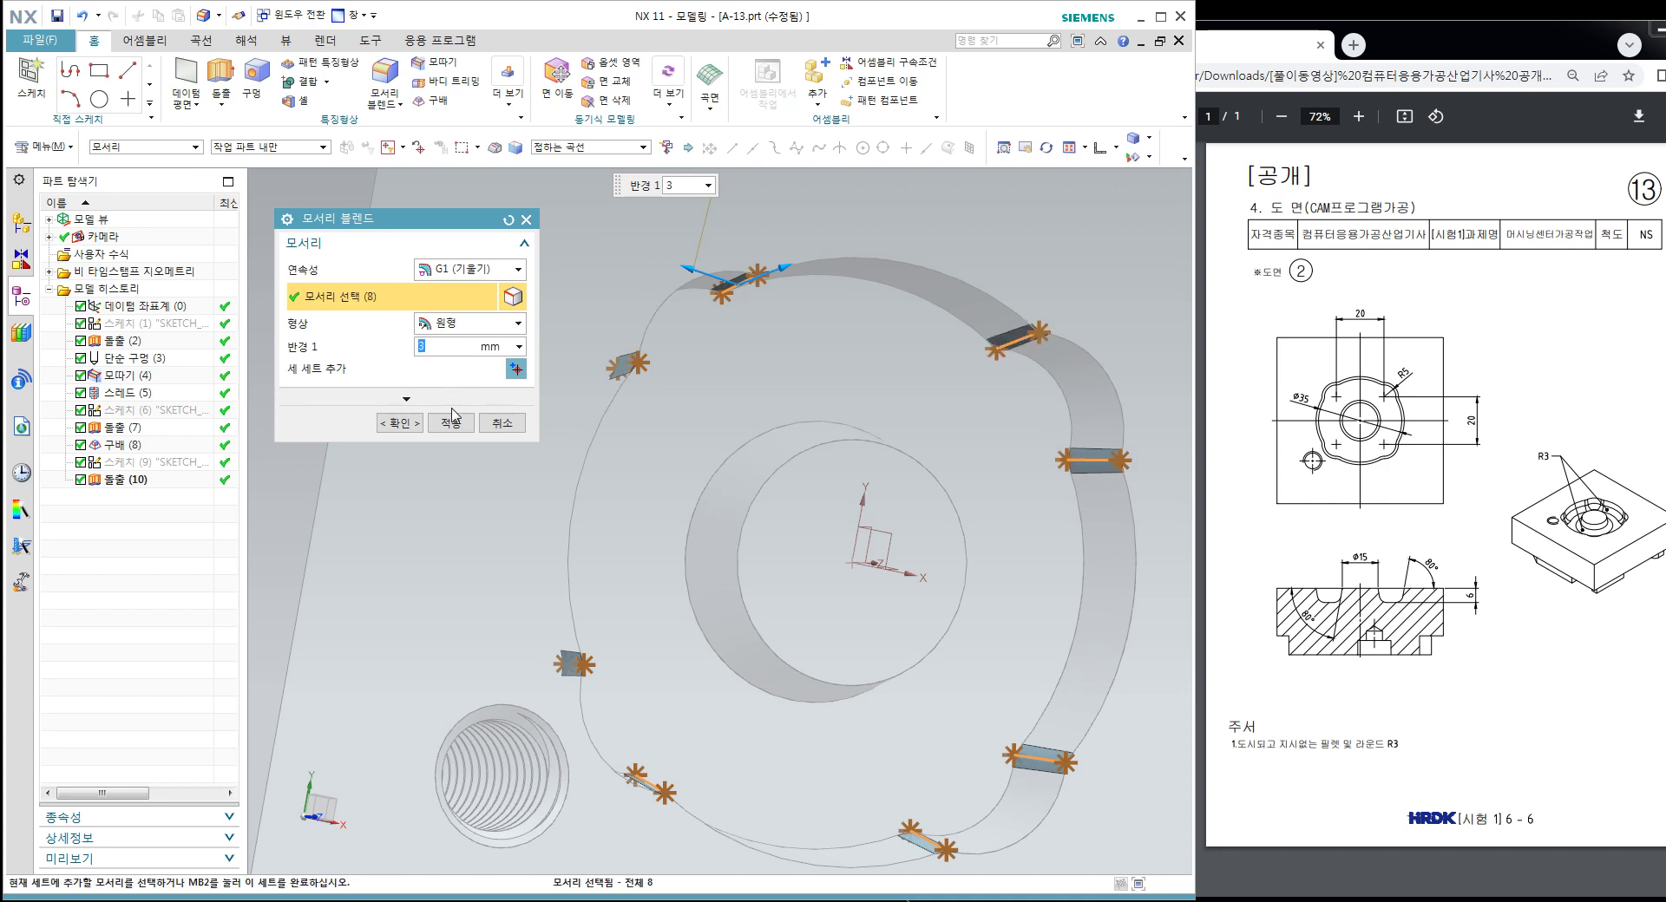
pyautogui.click(452, 419)
# Step: Round the pocket's top rim and the boss base edge with a 3 mm blend
pyautogui.click(911, 301)
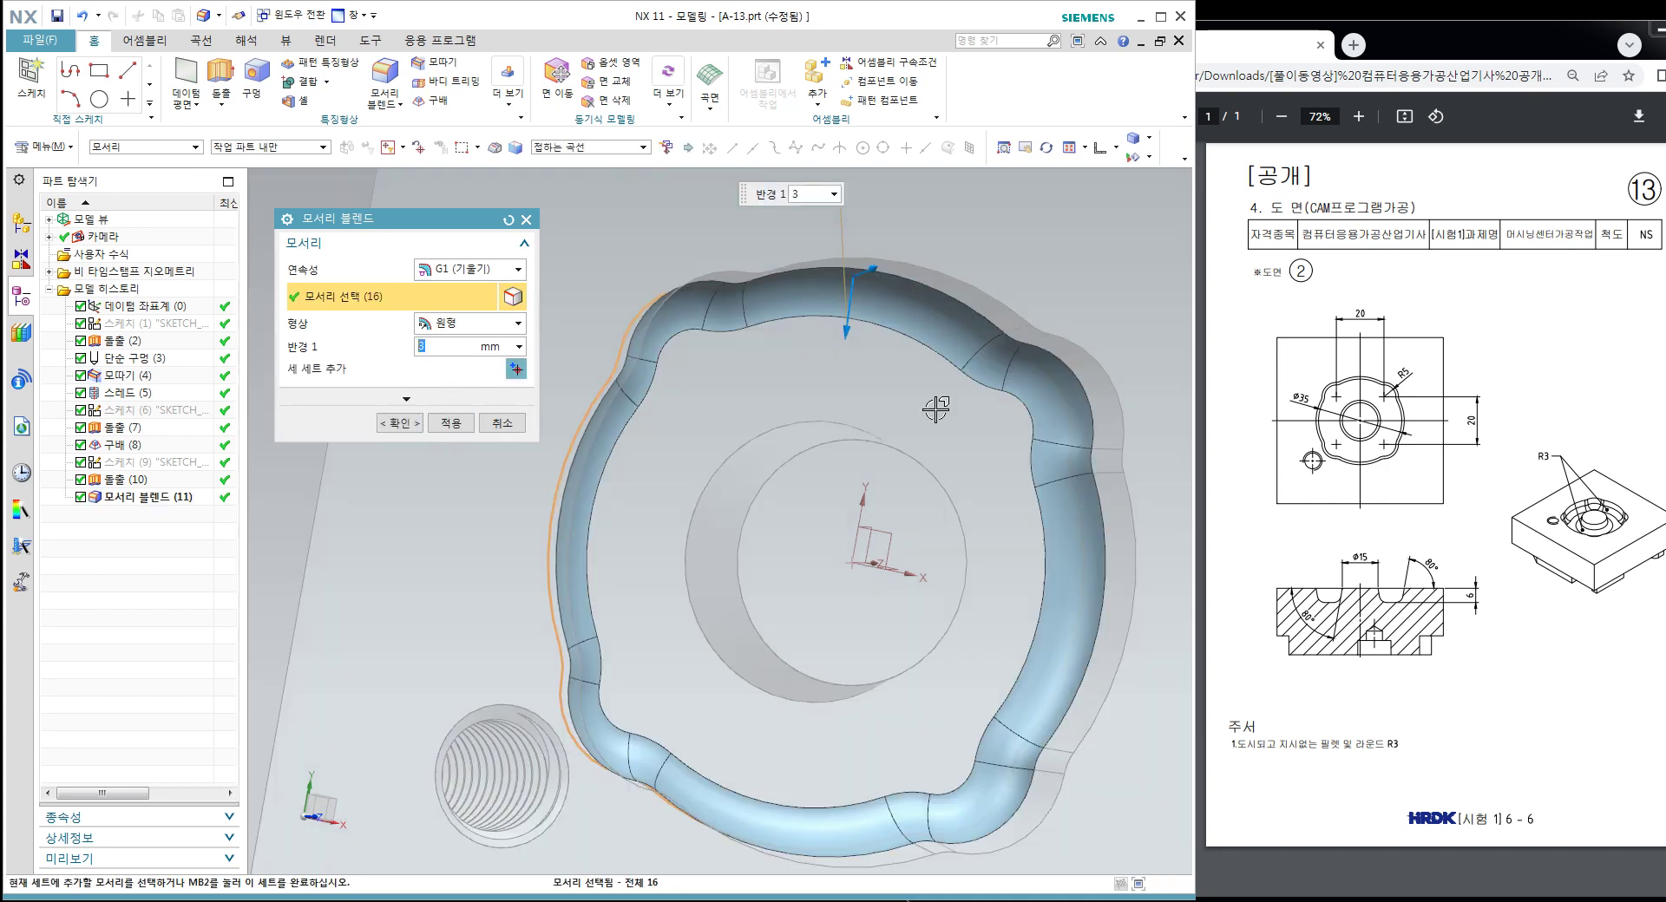
pyautogui.click(820, 424)
pyautogui.click(399, 423)
pyautogui.moveTo(521, 434)
pyautogui.mouseDown(button='middle')
pyautogui.moveTo(703, 399)
pyautogui.moveTo(694, 434)
pyautogui.mouseUp(button='middle')
# Step: Hide the datum coordinate system and save A-13.prt
pyautogui.rightClick(702, 448)
pyautogui.click(761, 486)
pyautogui.moveTo(761, 486)
pyautogui.mouseDown(button='middle')
pyautogui.moveTo(986, 669)
pyautogui.moveTo(988, 754)
pyautogui.mouseUp(button='middle')
pyautogui.hotkey('ctrl', 's')
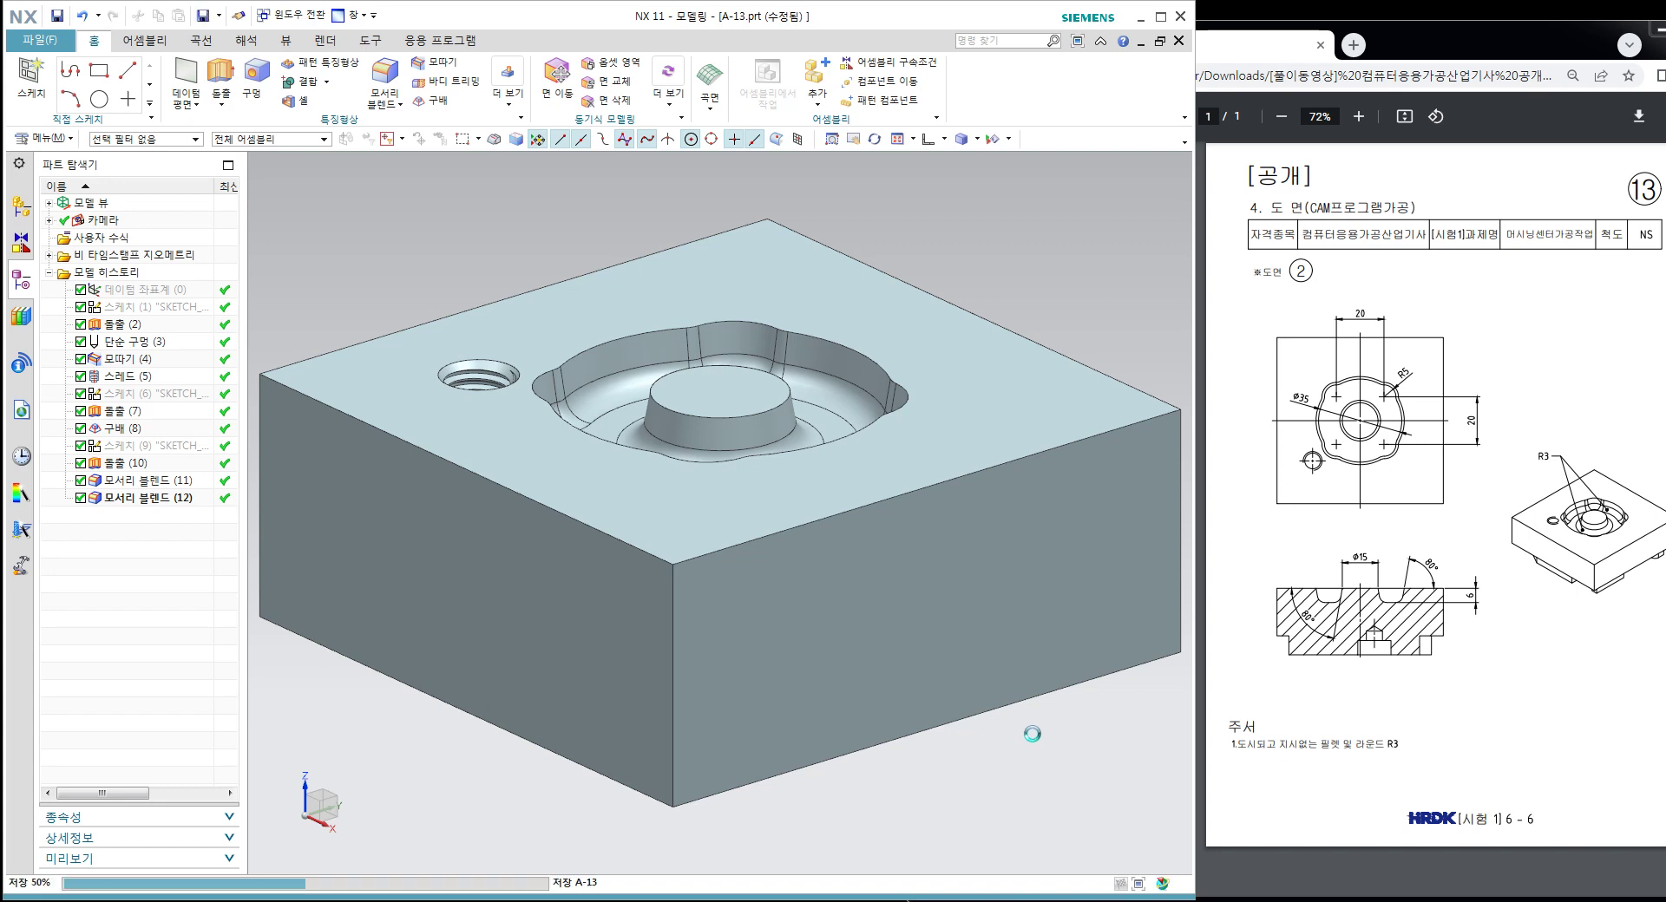
pyautogui.moveTo(701, 581); pyautogui.dragTo(776, 610, button='middle')
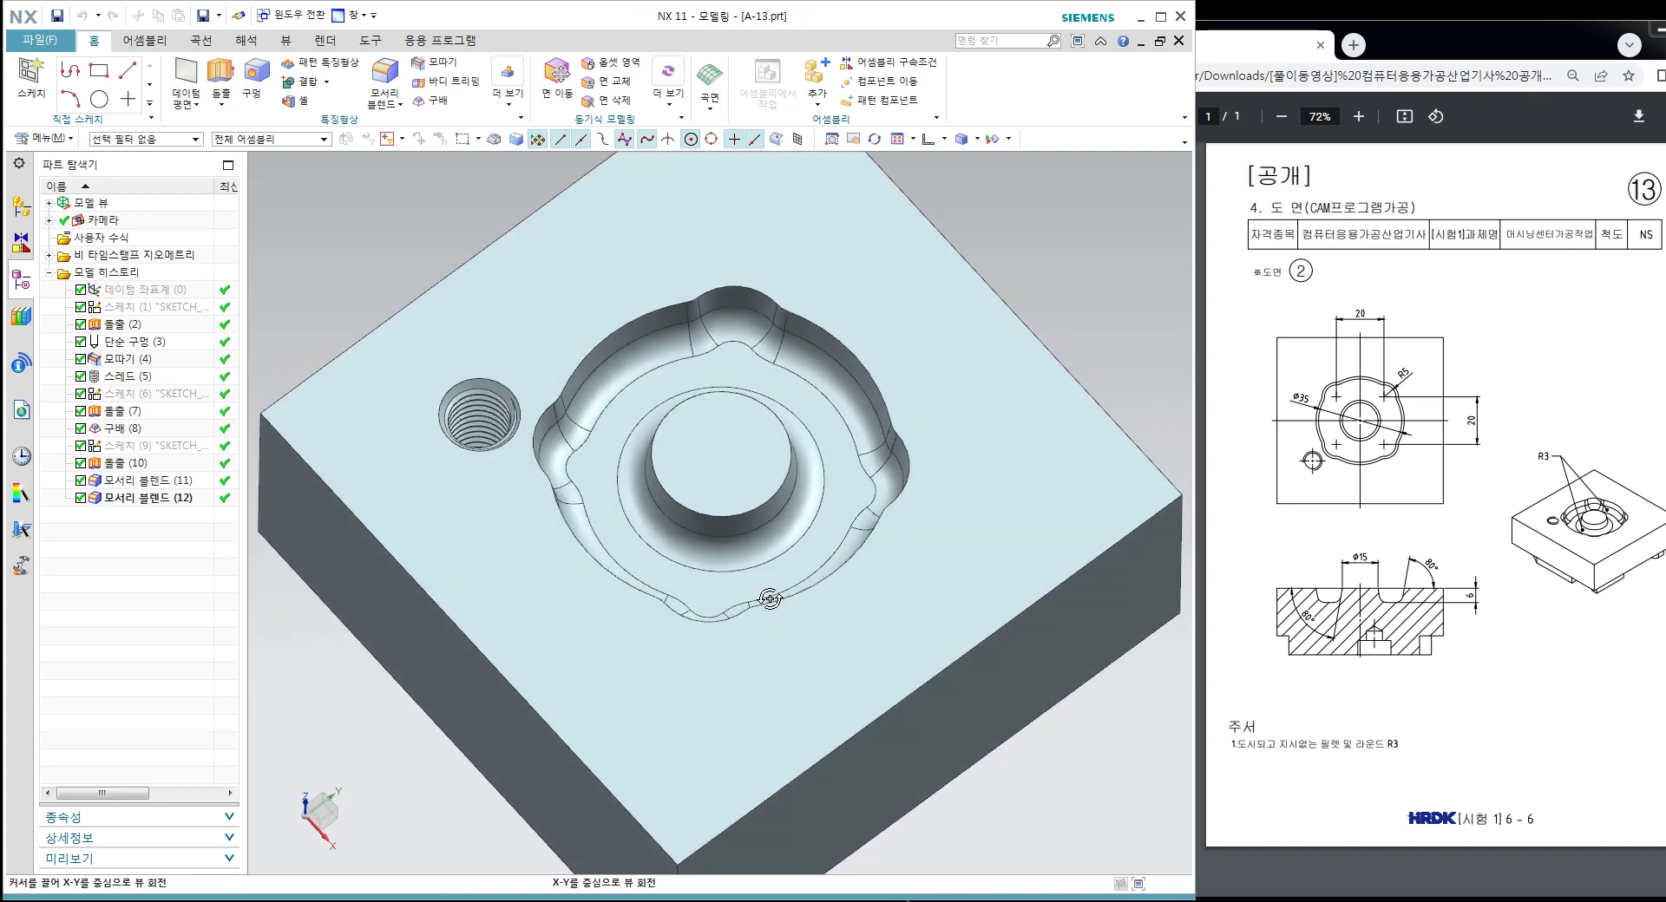
# Step: Create a new A2-size drawing from the part and dismiss the title block fill-in
pyautogui.press('Home')
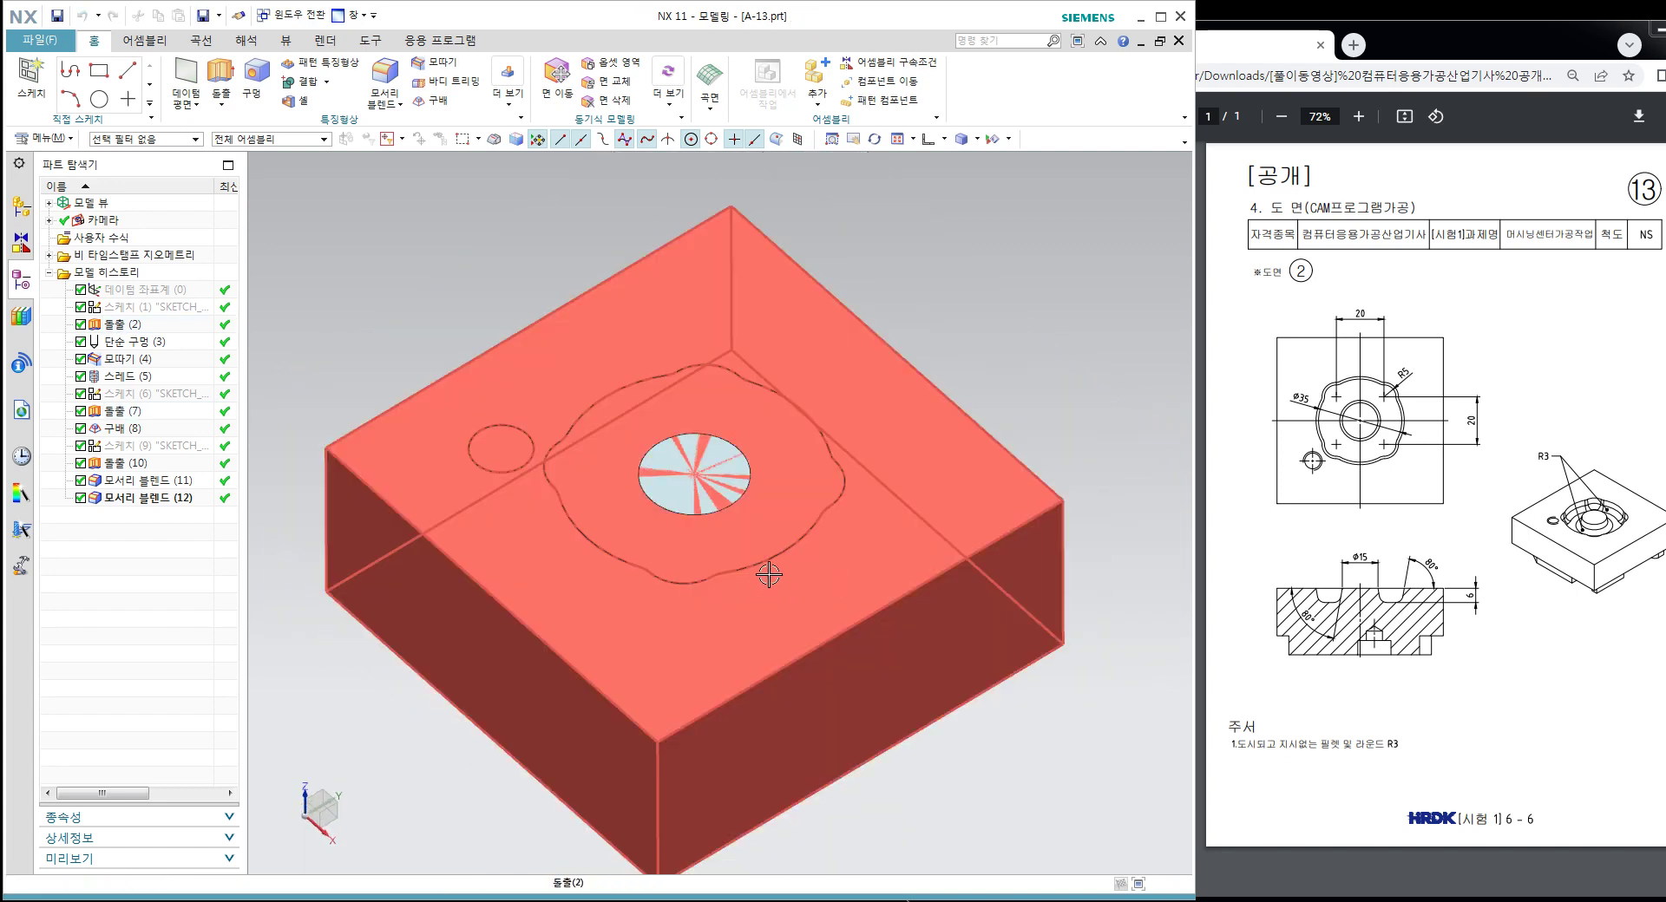
pyautogui.click(48, 41)
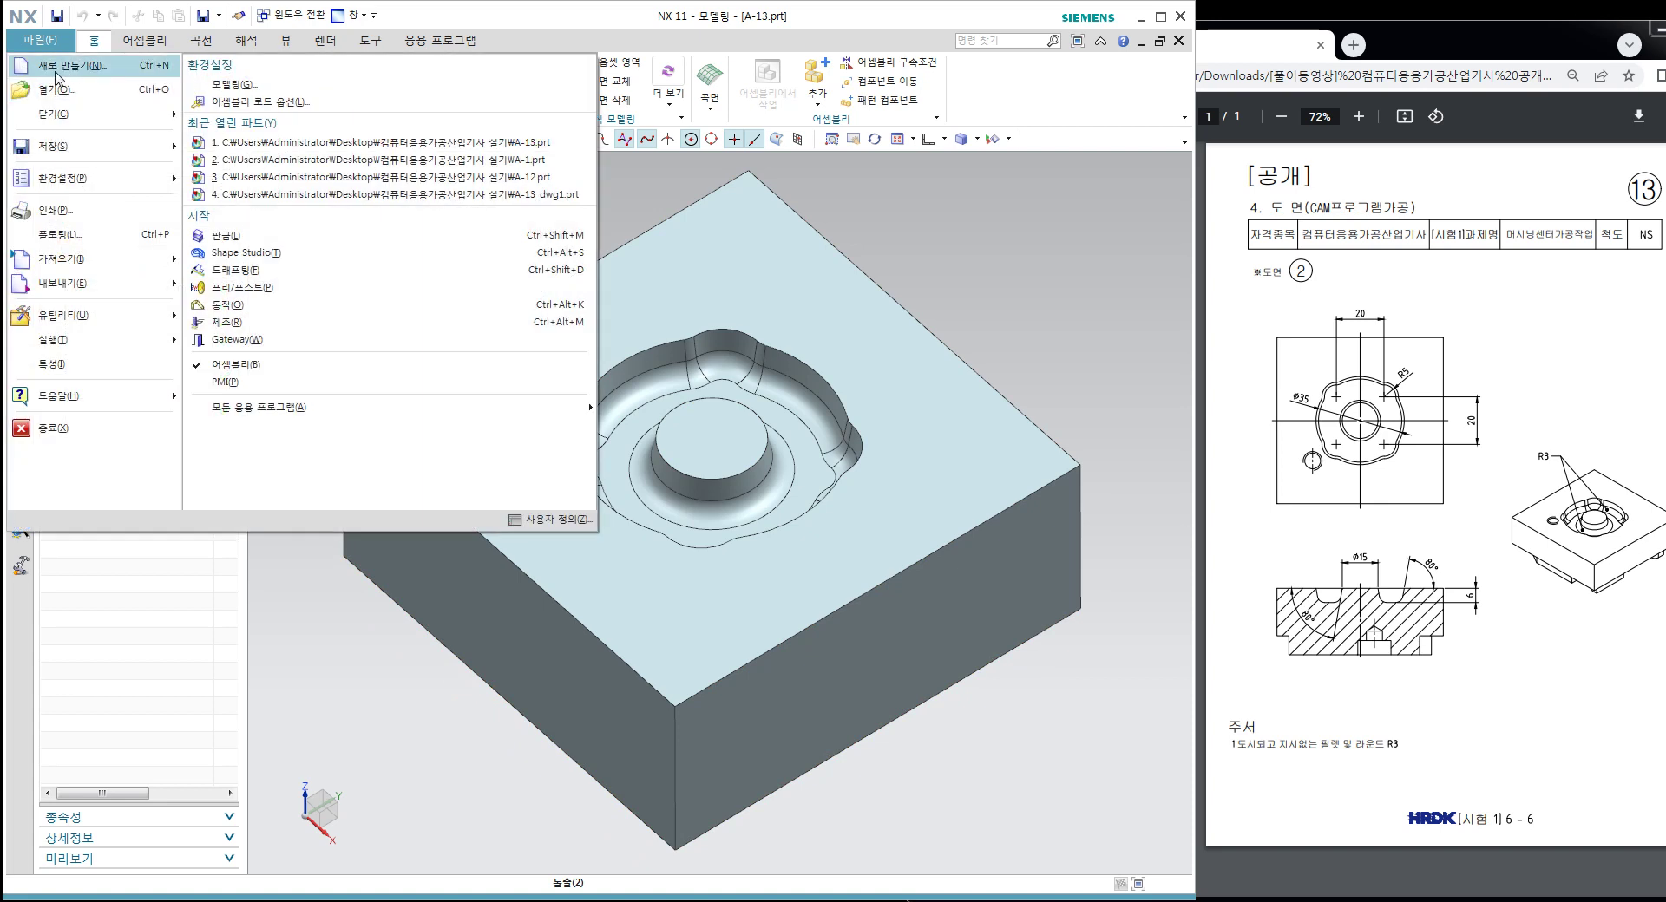
pyautogui.click(56, 70)
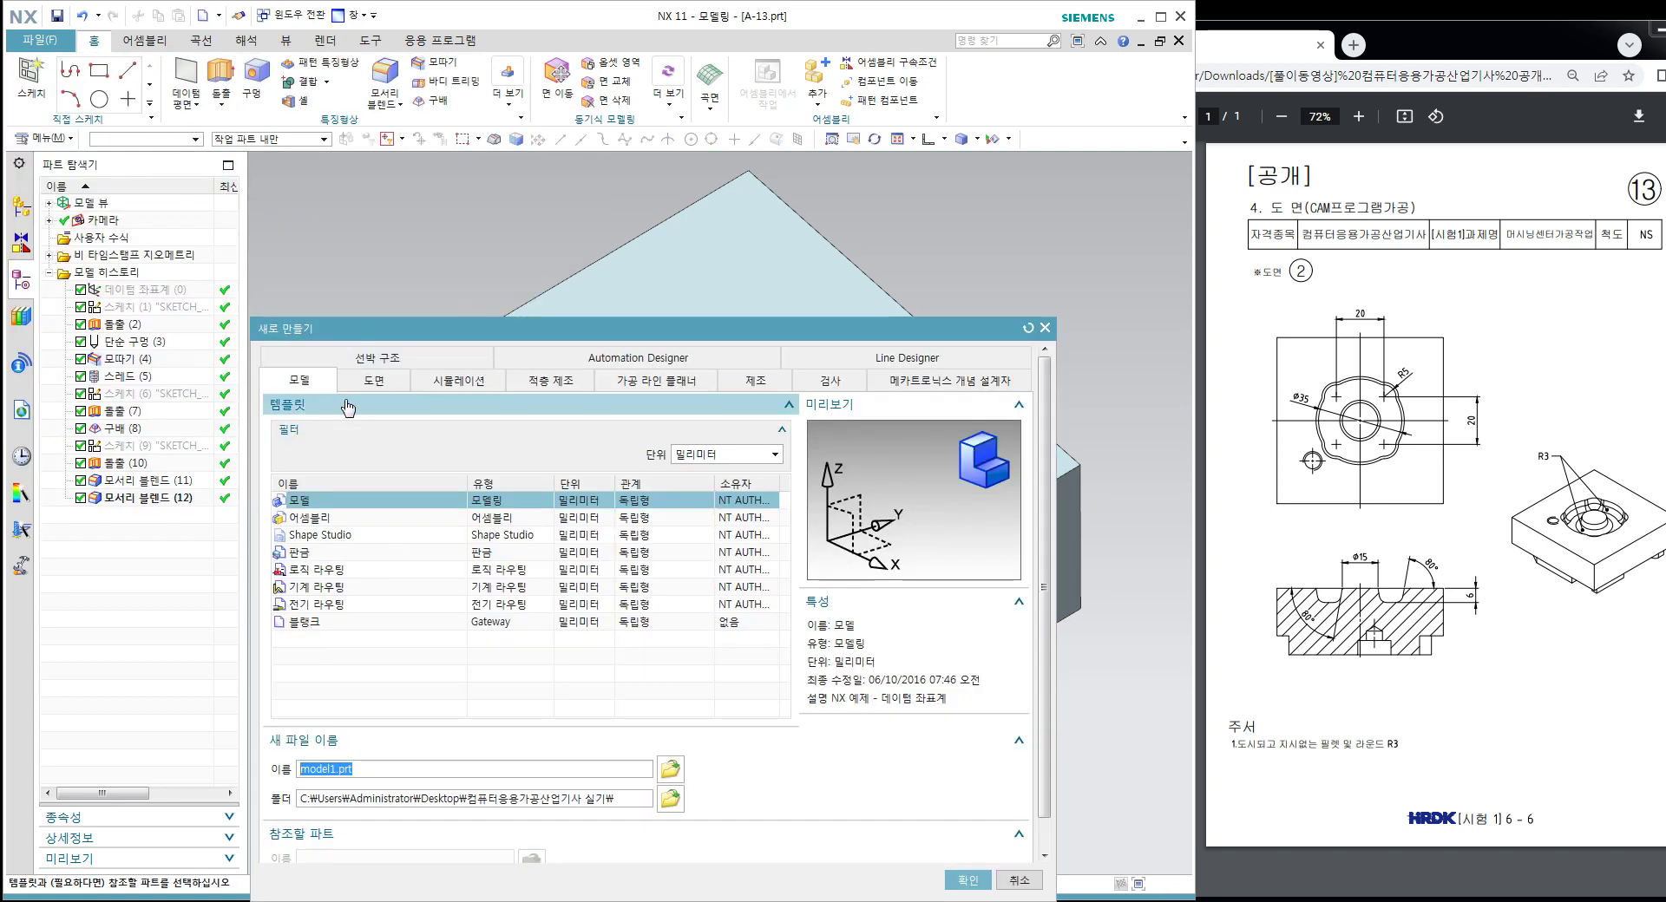
pyautogui.click(374, 383)
pyautogui.click(327, 535)
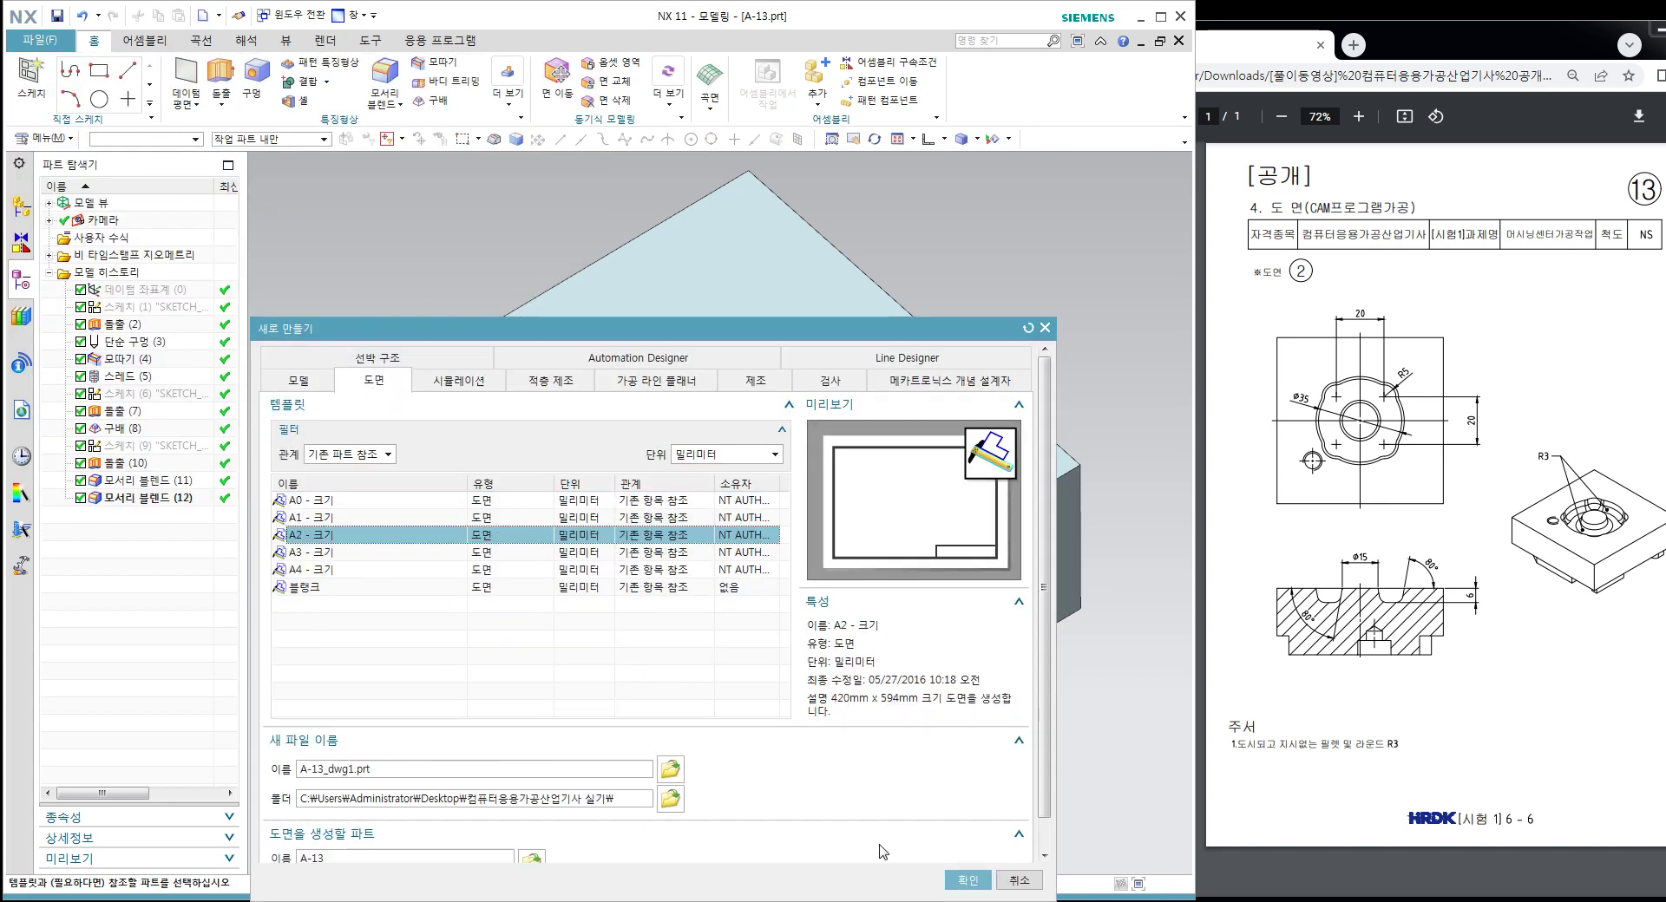
pyautogui.click(968, 879)
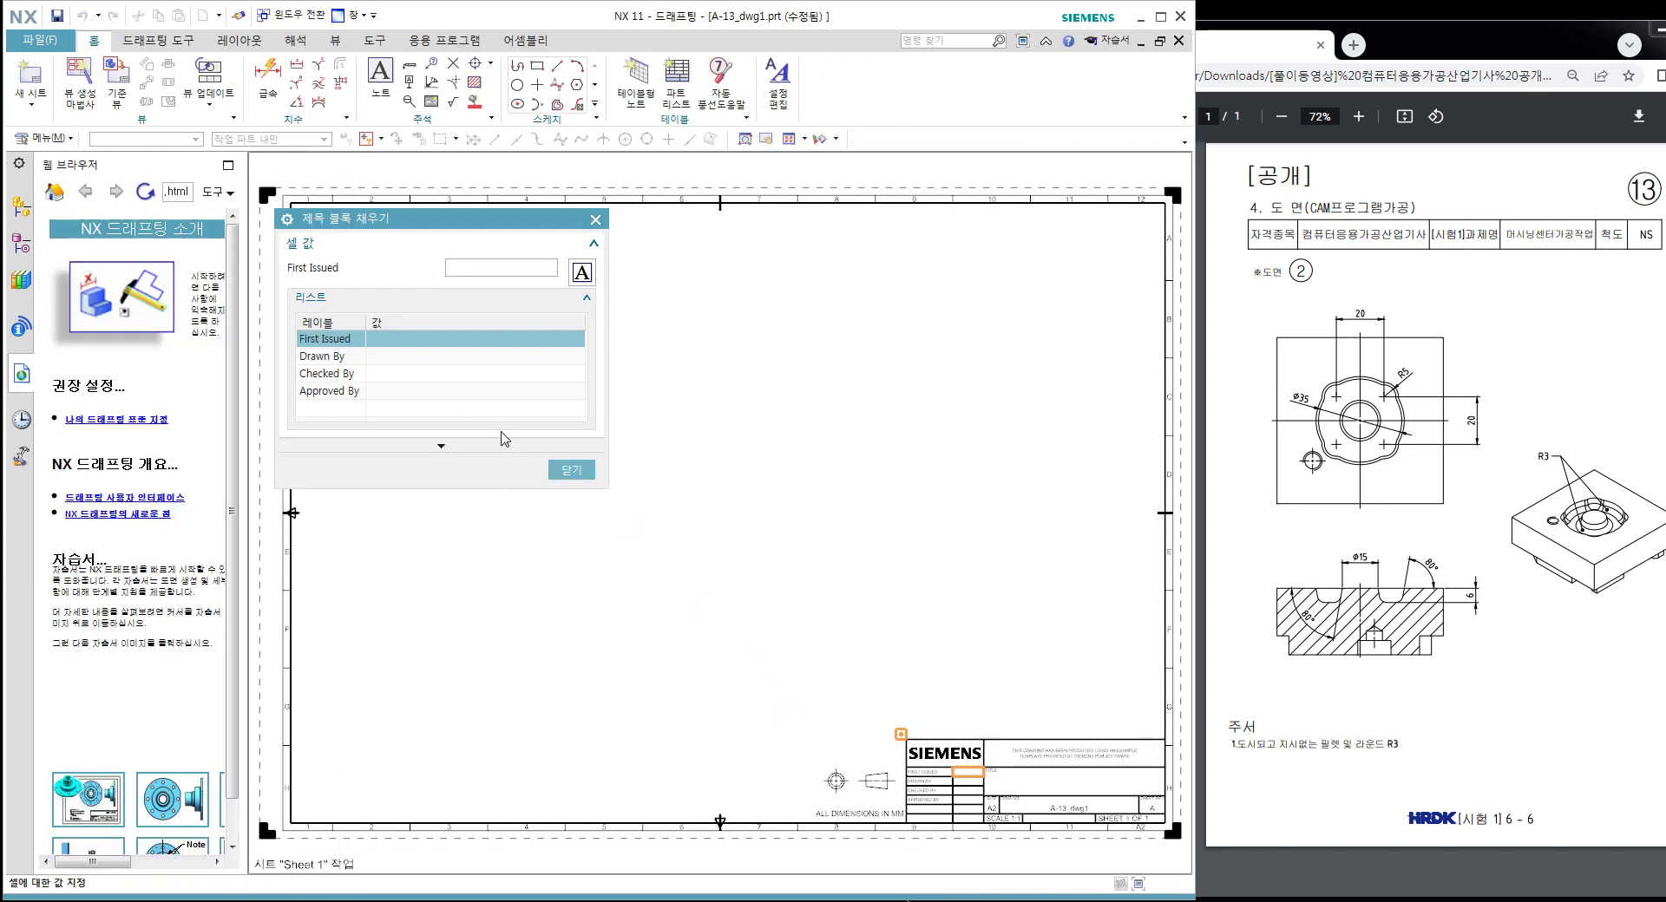
pyautogui.click(569, 471)
# Step: Place a top base view of the block on Sheet 1
pyautogui.click(111, 93)
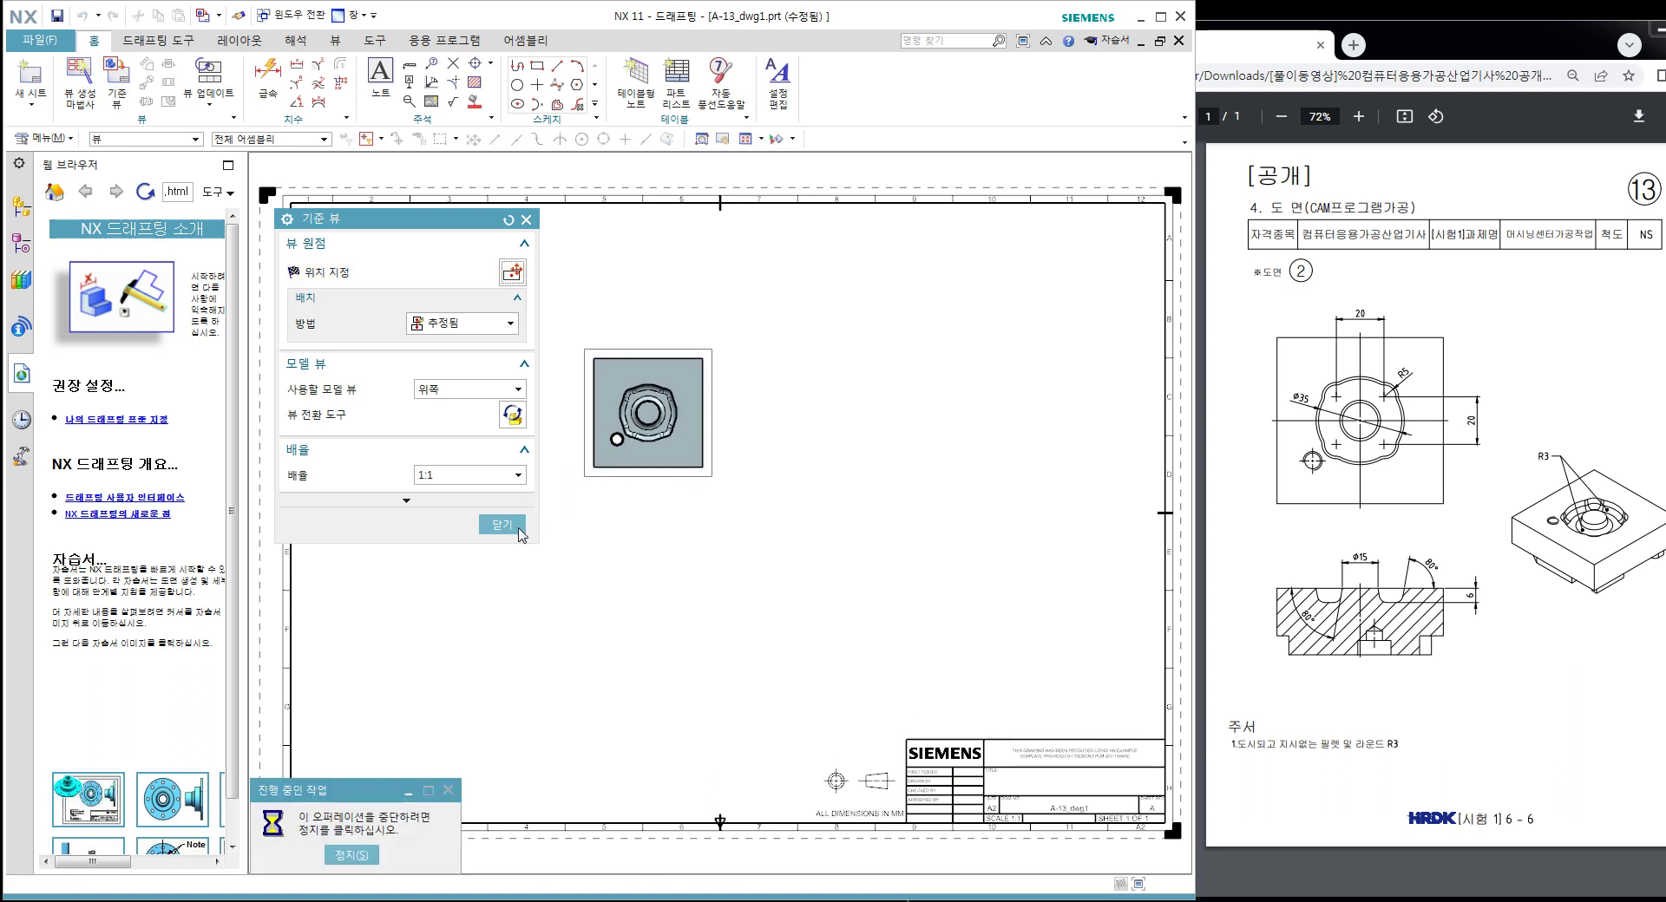
pyautogui.click(648, 412)
pyautogui.middleClick(689, 488)
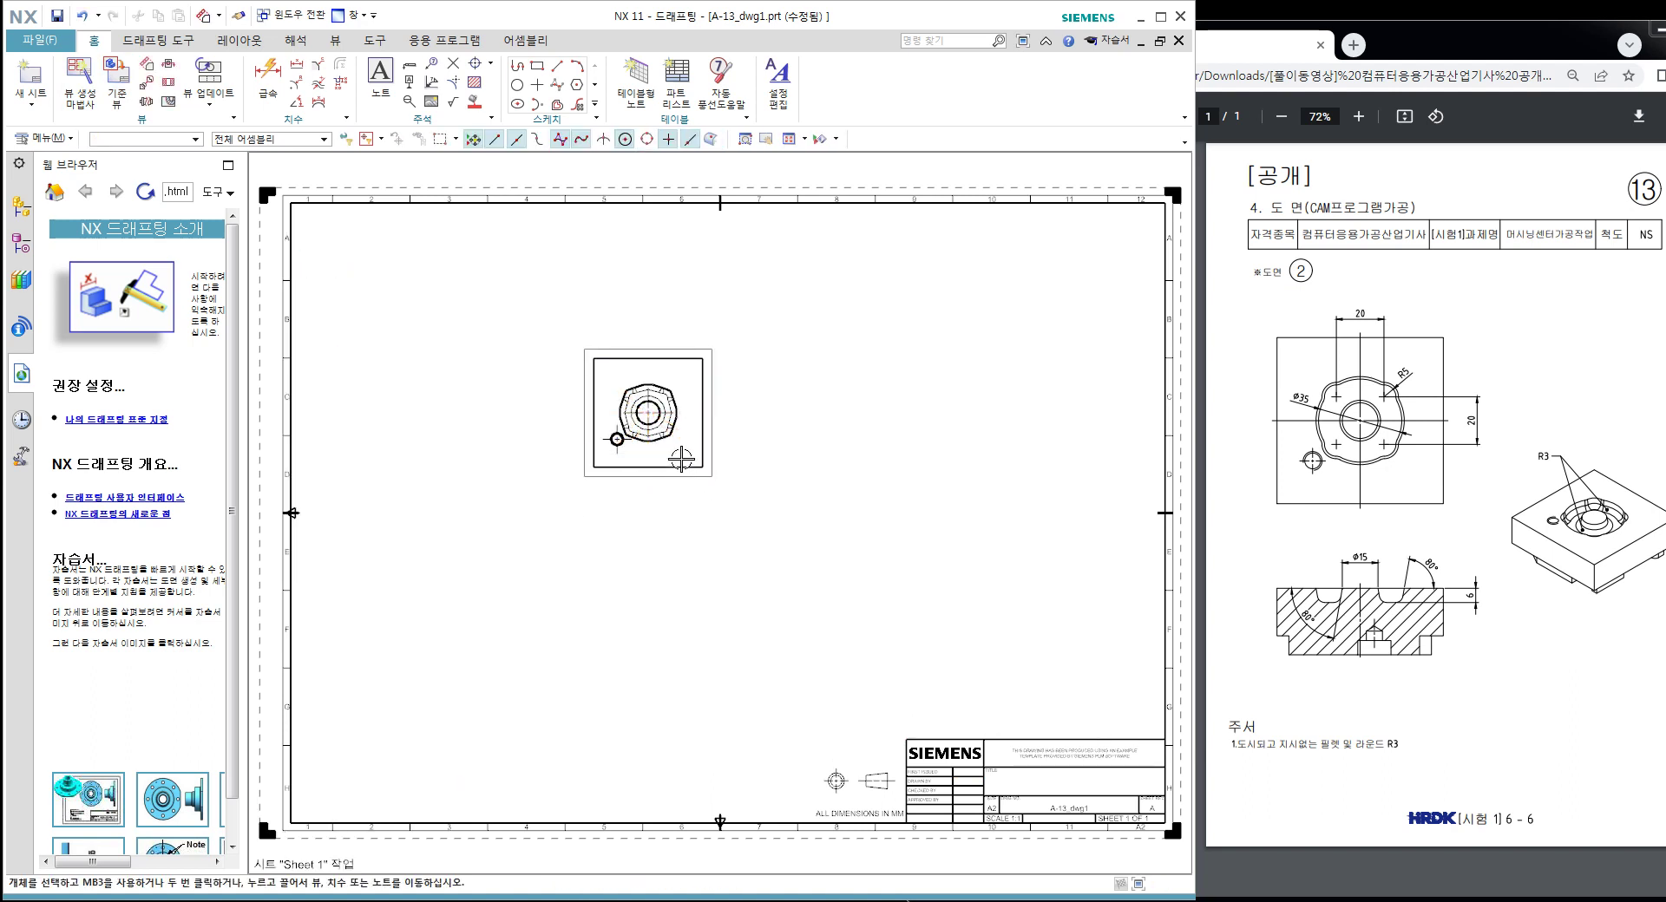
# Step: Add an isometric base view right of the top view, then start a sketch on the top view
pyautogui.click(116, 80)
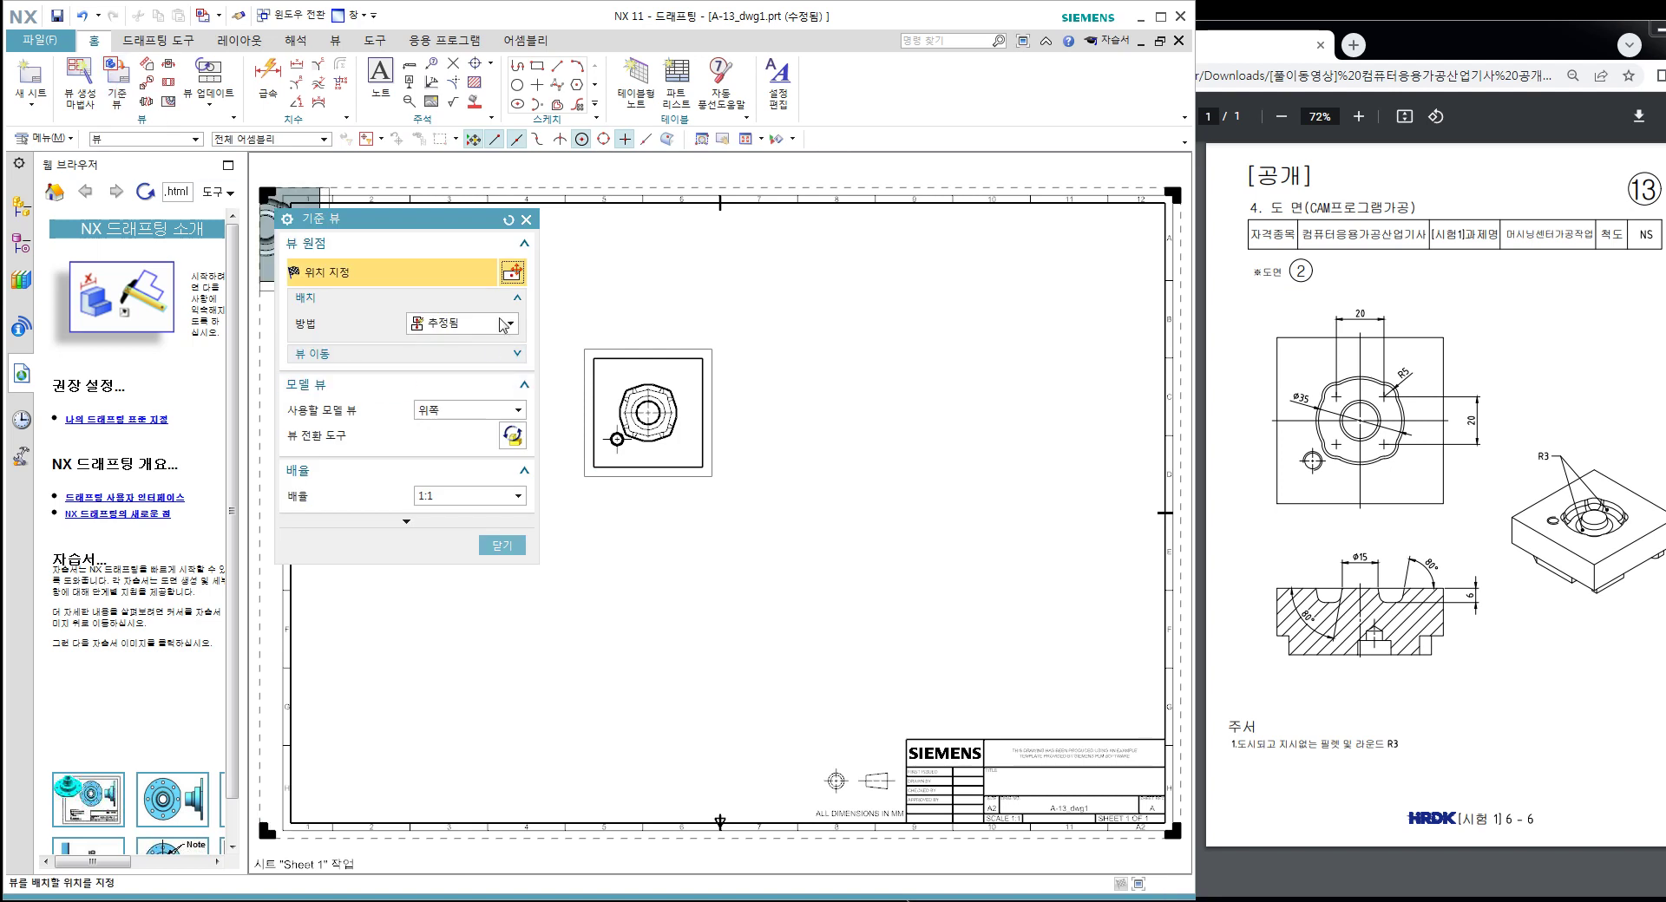
pyautogui.click(469, 410)
pyautogui.click(460, 509)
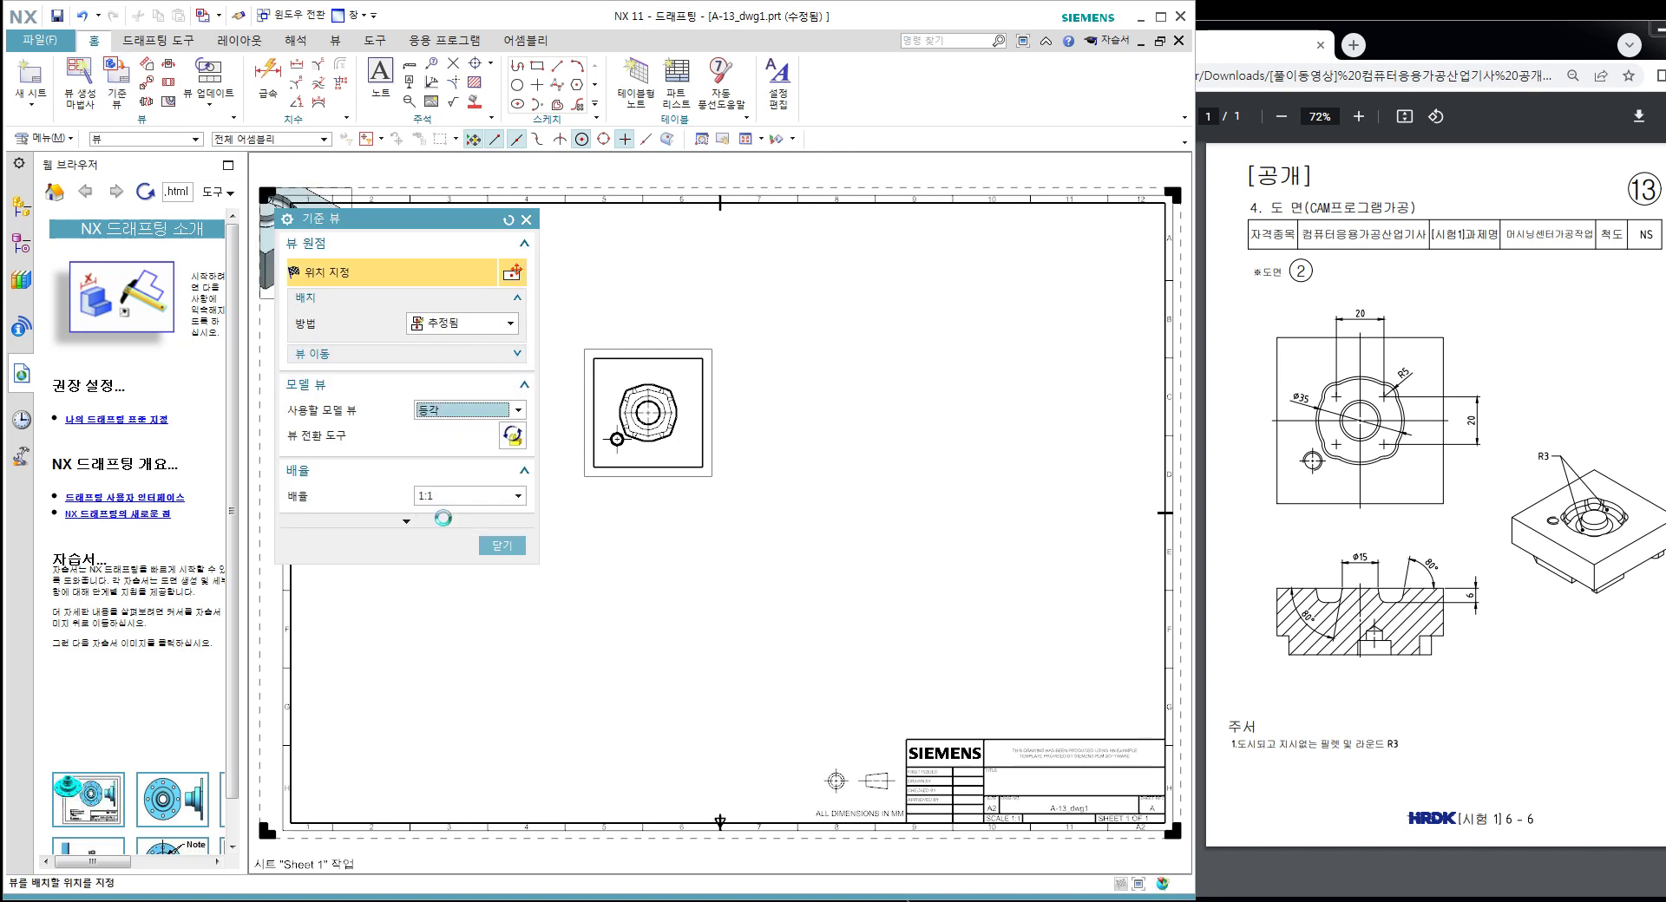
pyautogui.click(883, 498)
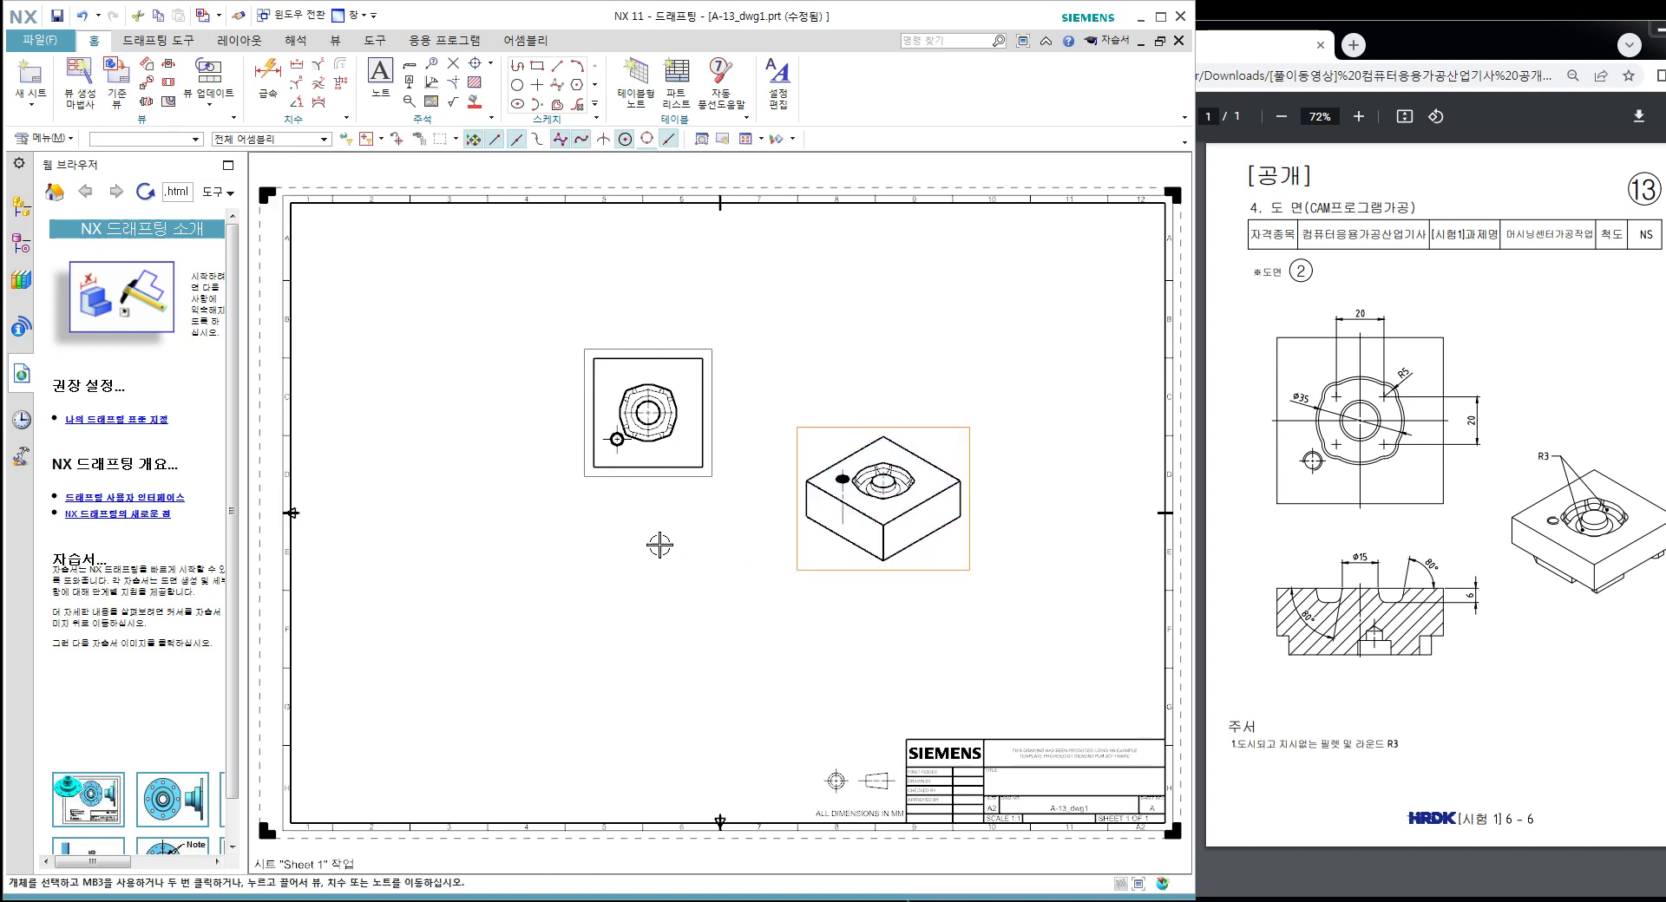
pyautogui.middleClick(879, 547)
pyautogui.scroll(5, 902, 517)
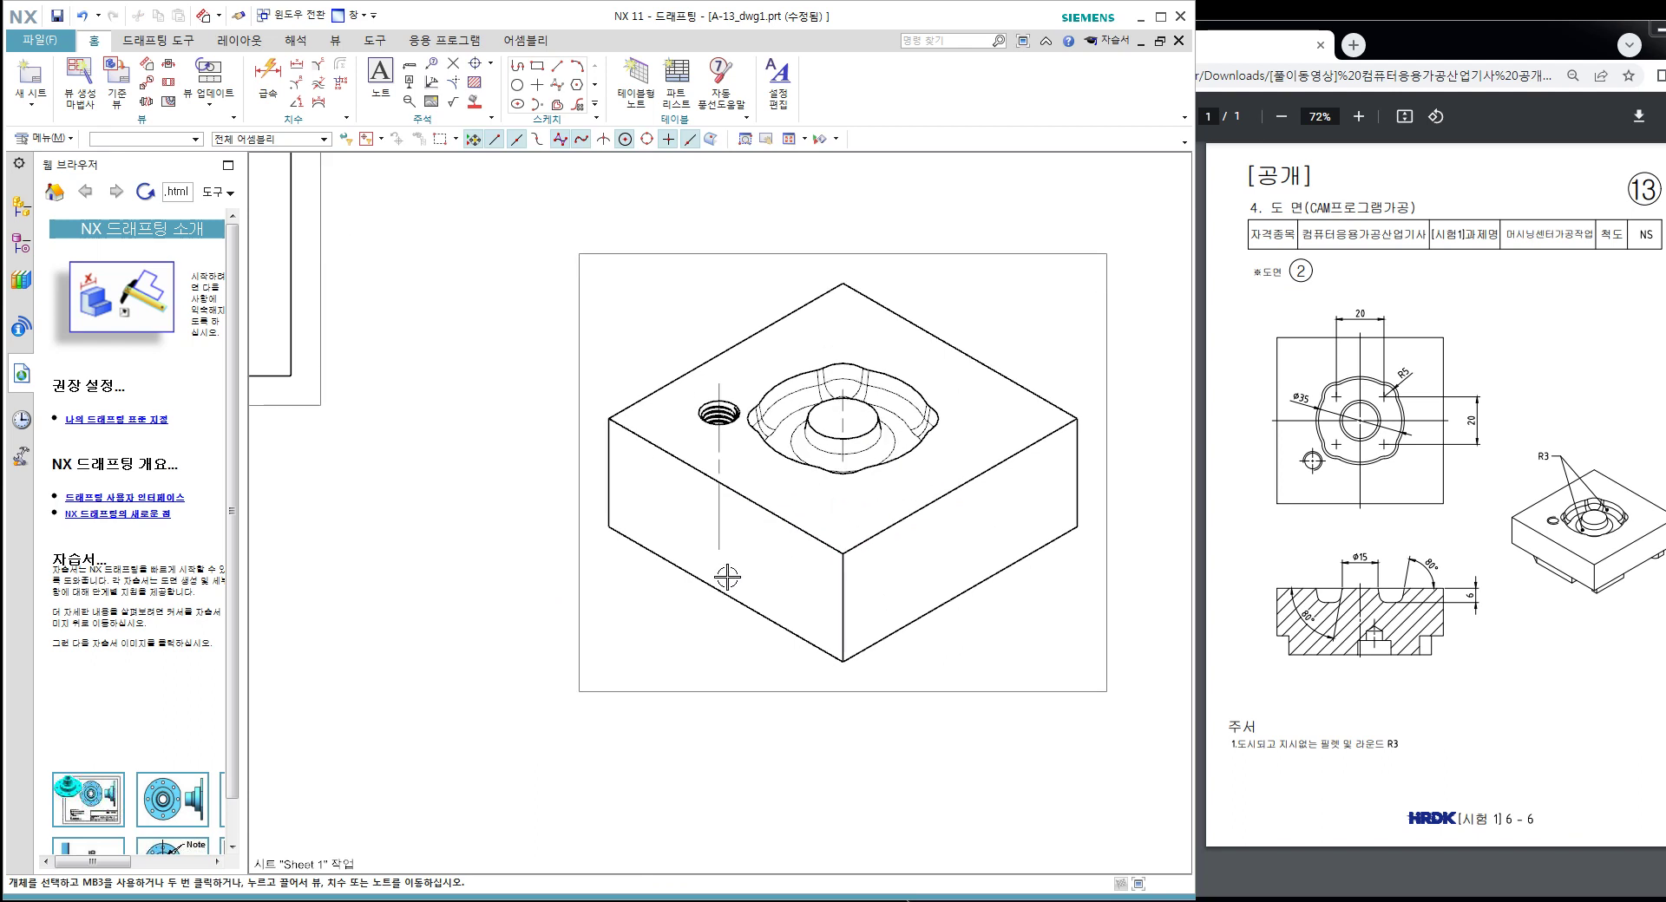
pyautogui.scroll(-1, 728, 572)
pyautogui.moveTo(628, 531); pyautogui.dragTo(907, 505, button='middle')
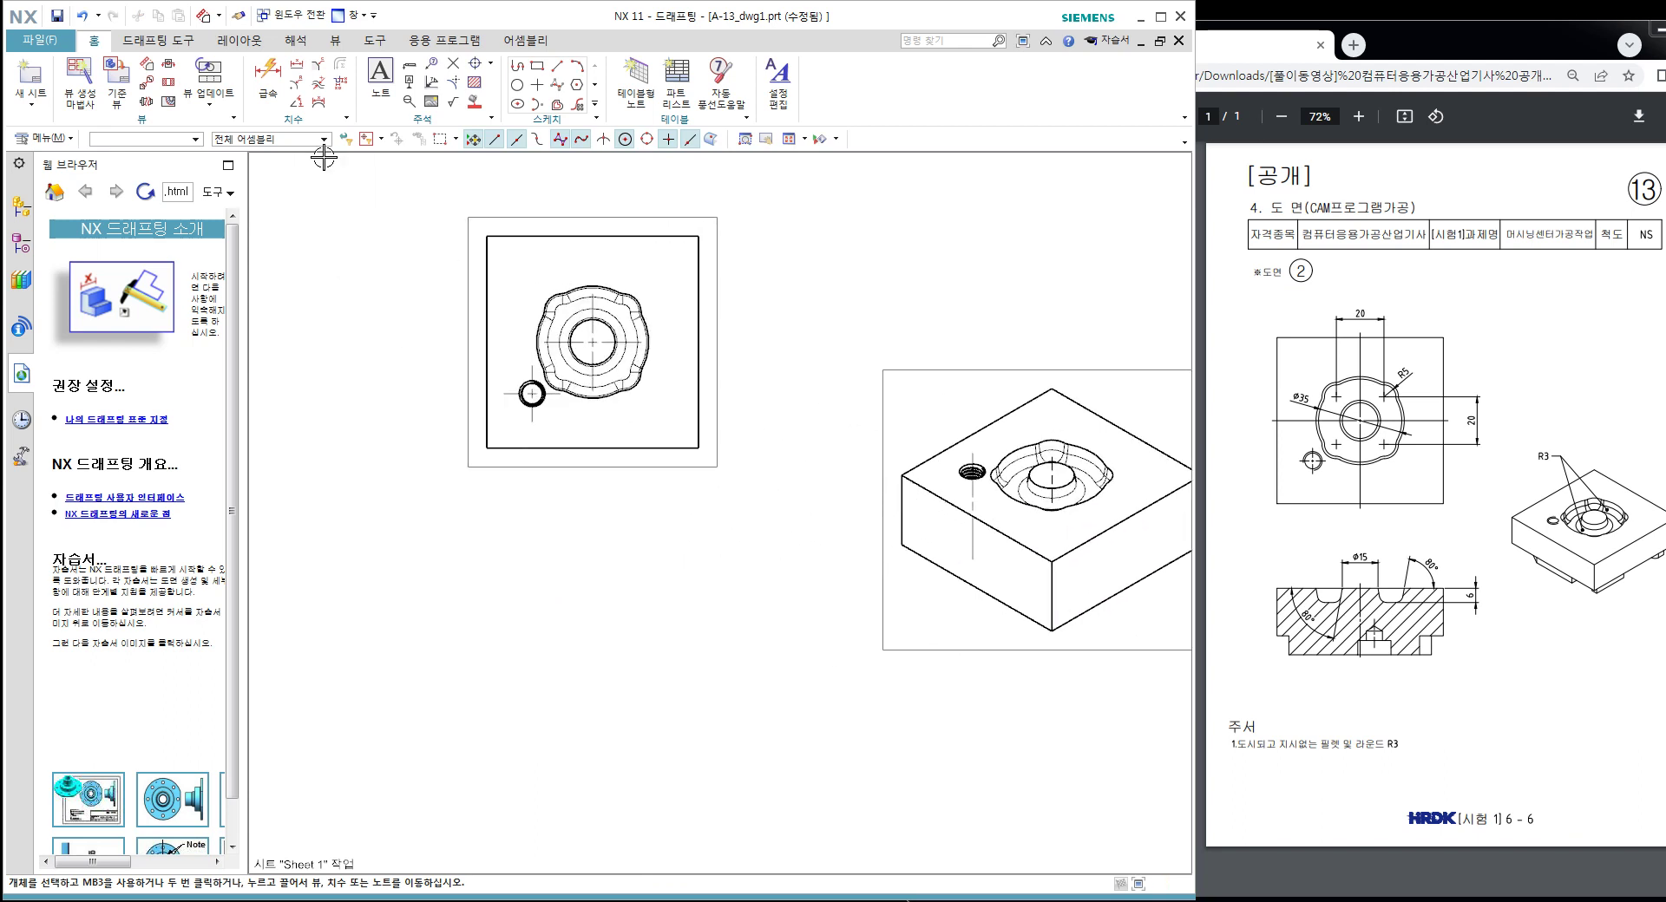
pyautogui.click(169, 84)
pyautogui.click(648, 219)
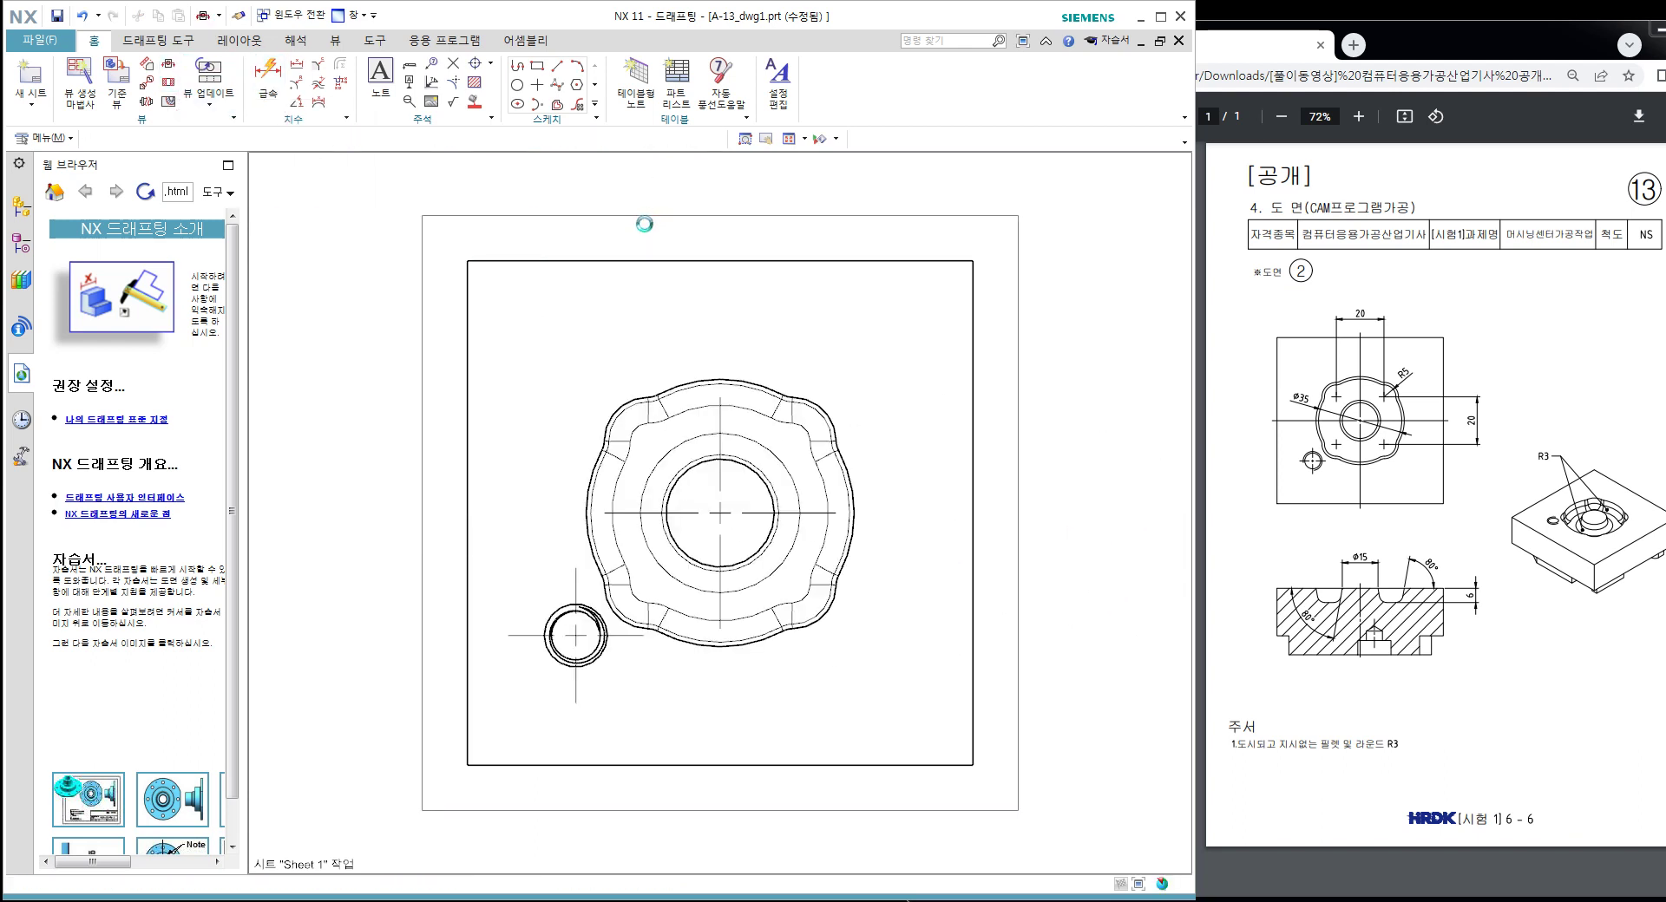
# Step: Draw a horizontal cutting line across the top view, dimensioned 35 from its top edge
pyautogui.click(373, 469)
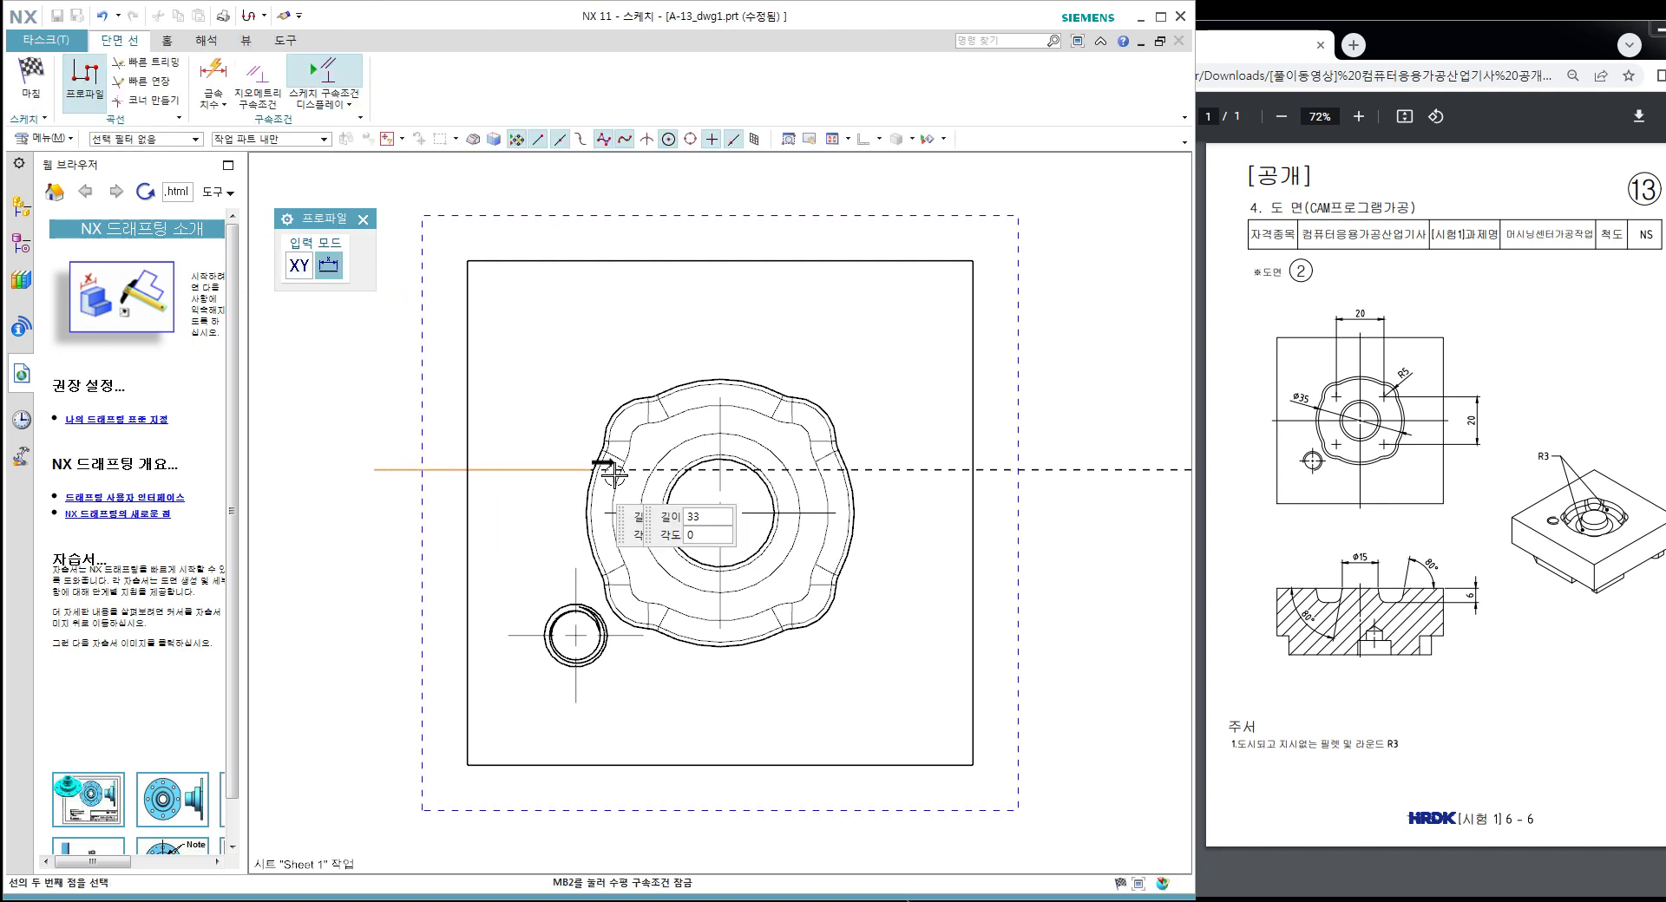
pyautogui.click(1066, 469)
pyautogui.press('d')
pyautogui.click(912, 260)
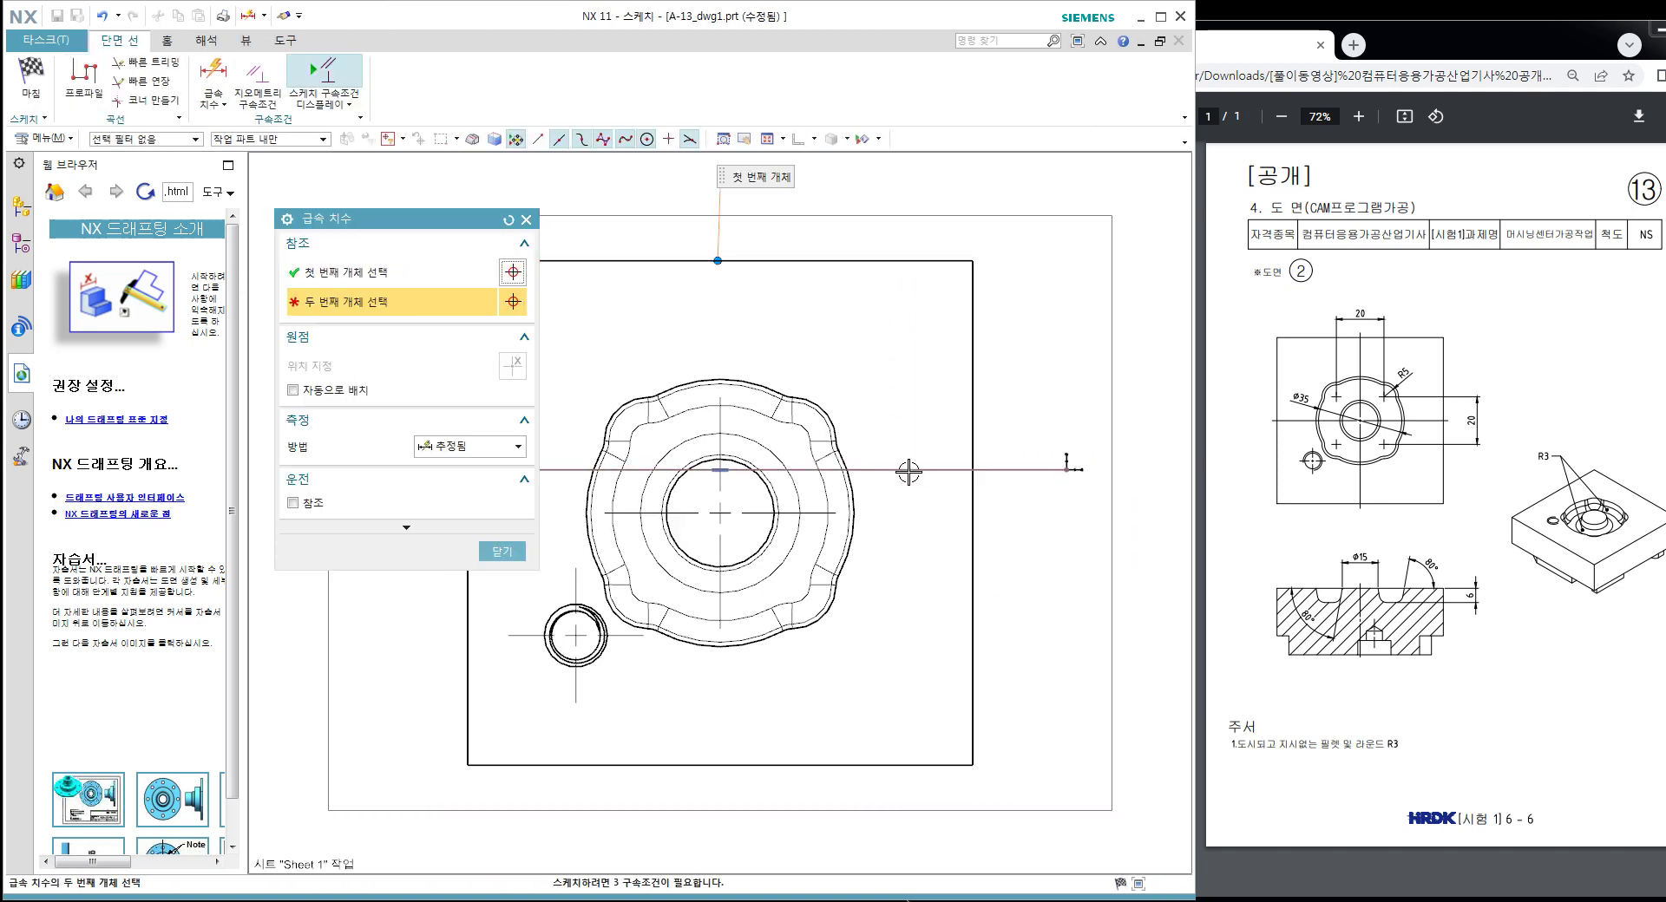
pyautogui.click(903, 469)
pyautogui.click(902, 353)
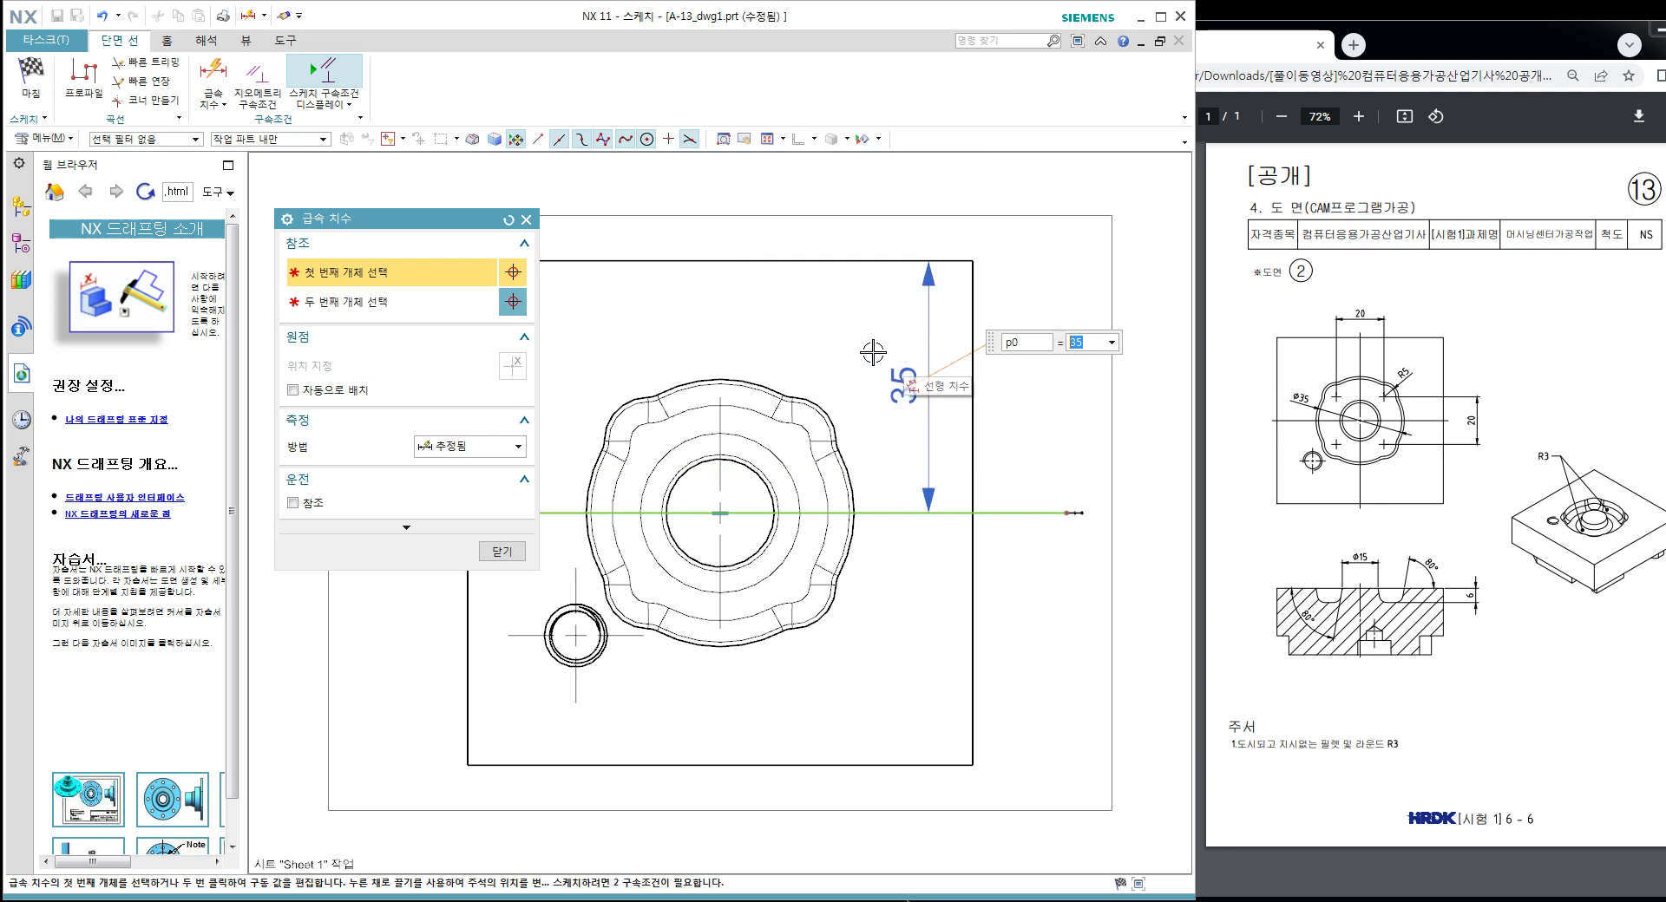
pyautogui.click(511, 554)
pyautogui.click(19, 97)
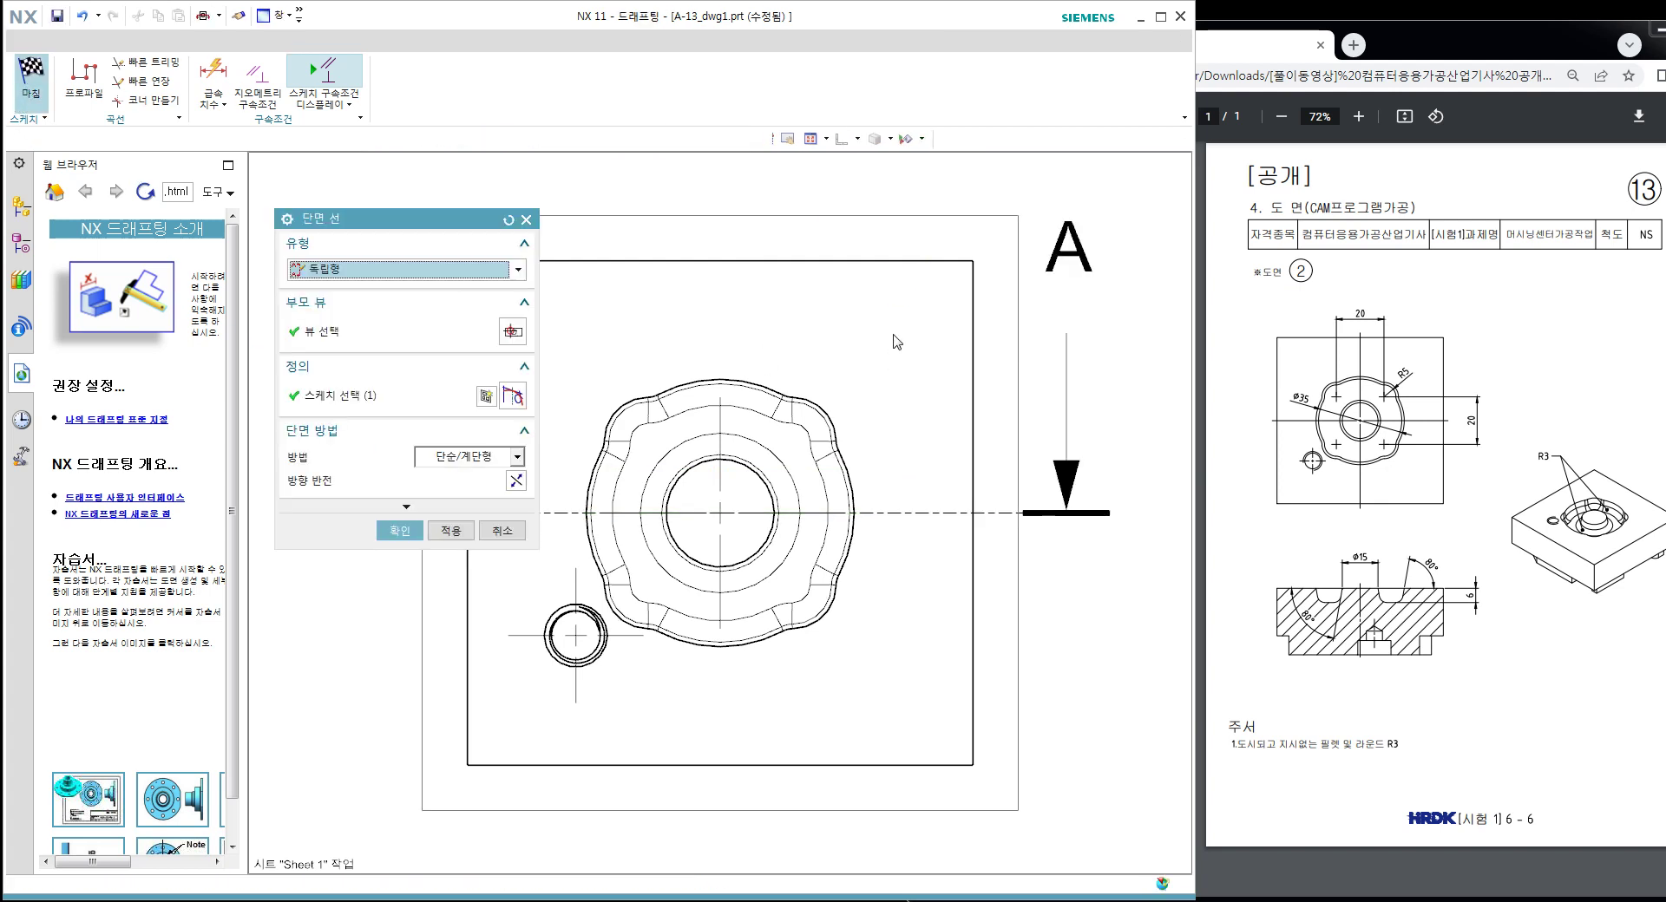
# Step: Confirm section line A-A and place the SECTION A-A view below the top view
pyautogui.click(399, 531)
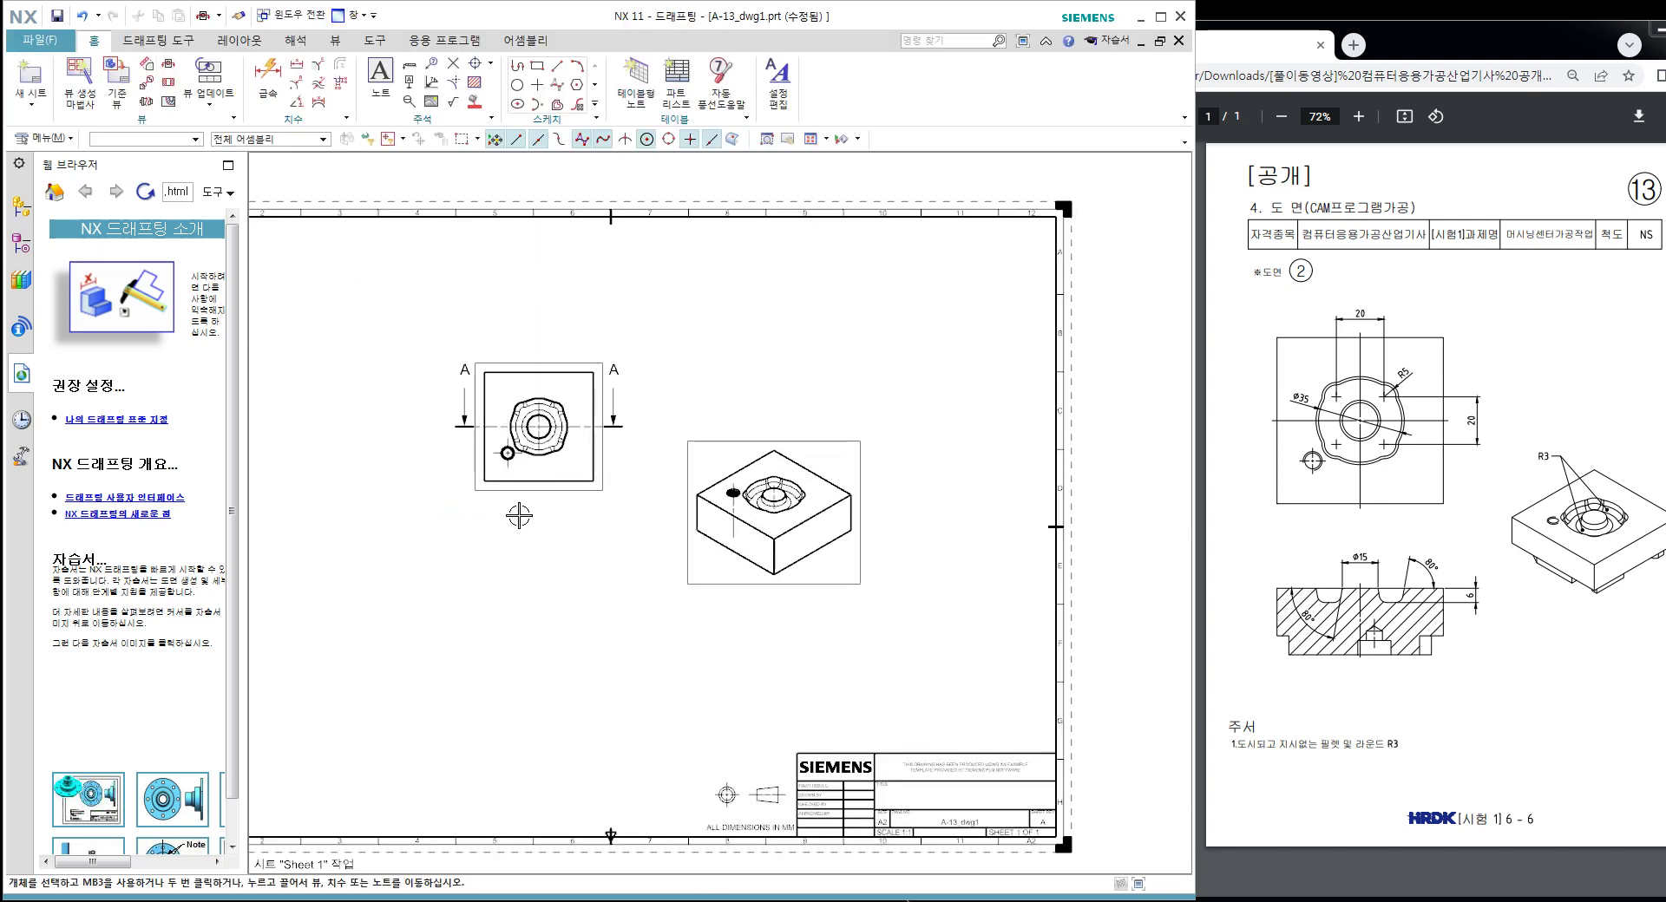
pyautogui.doubleClick(612, 427)
pyautogui.click(492, 399)
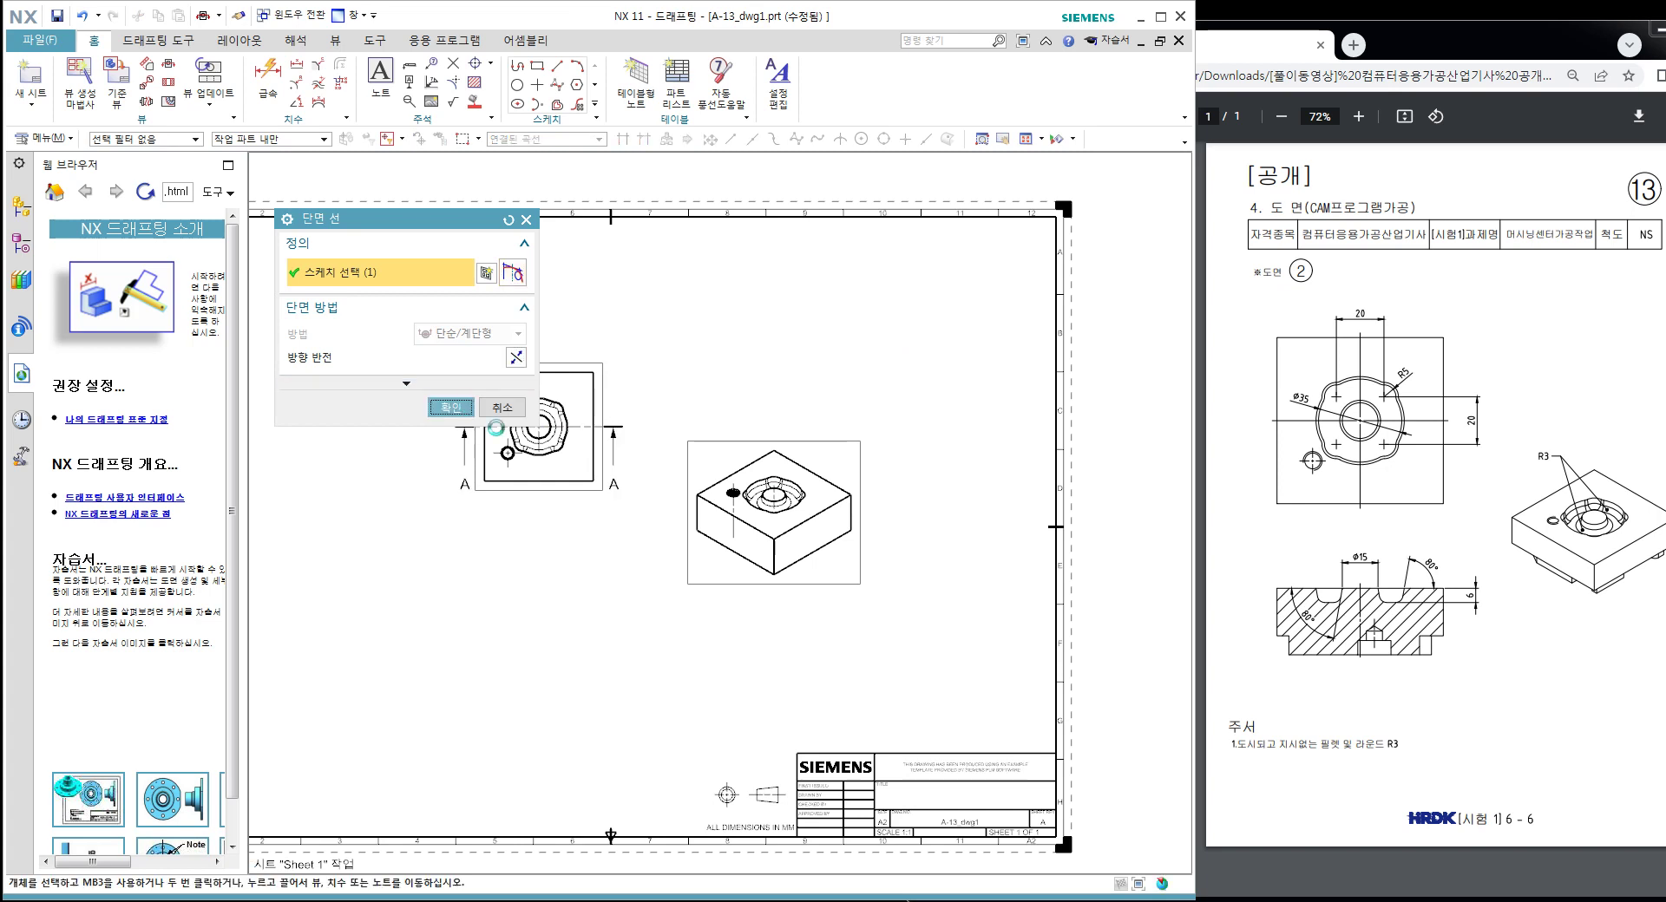
pyautogui.scroll(3, 254, 233)
pyautogui.scroll(2, 254, 233)
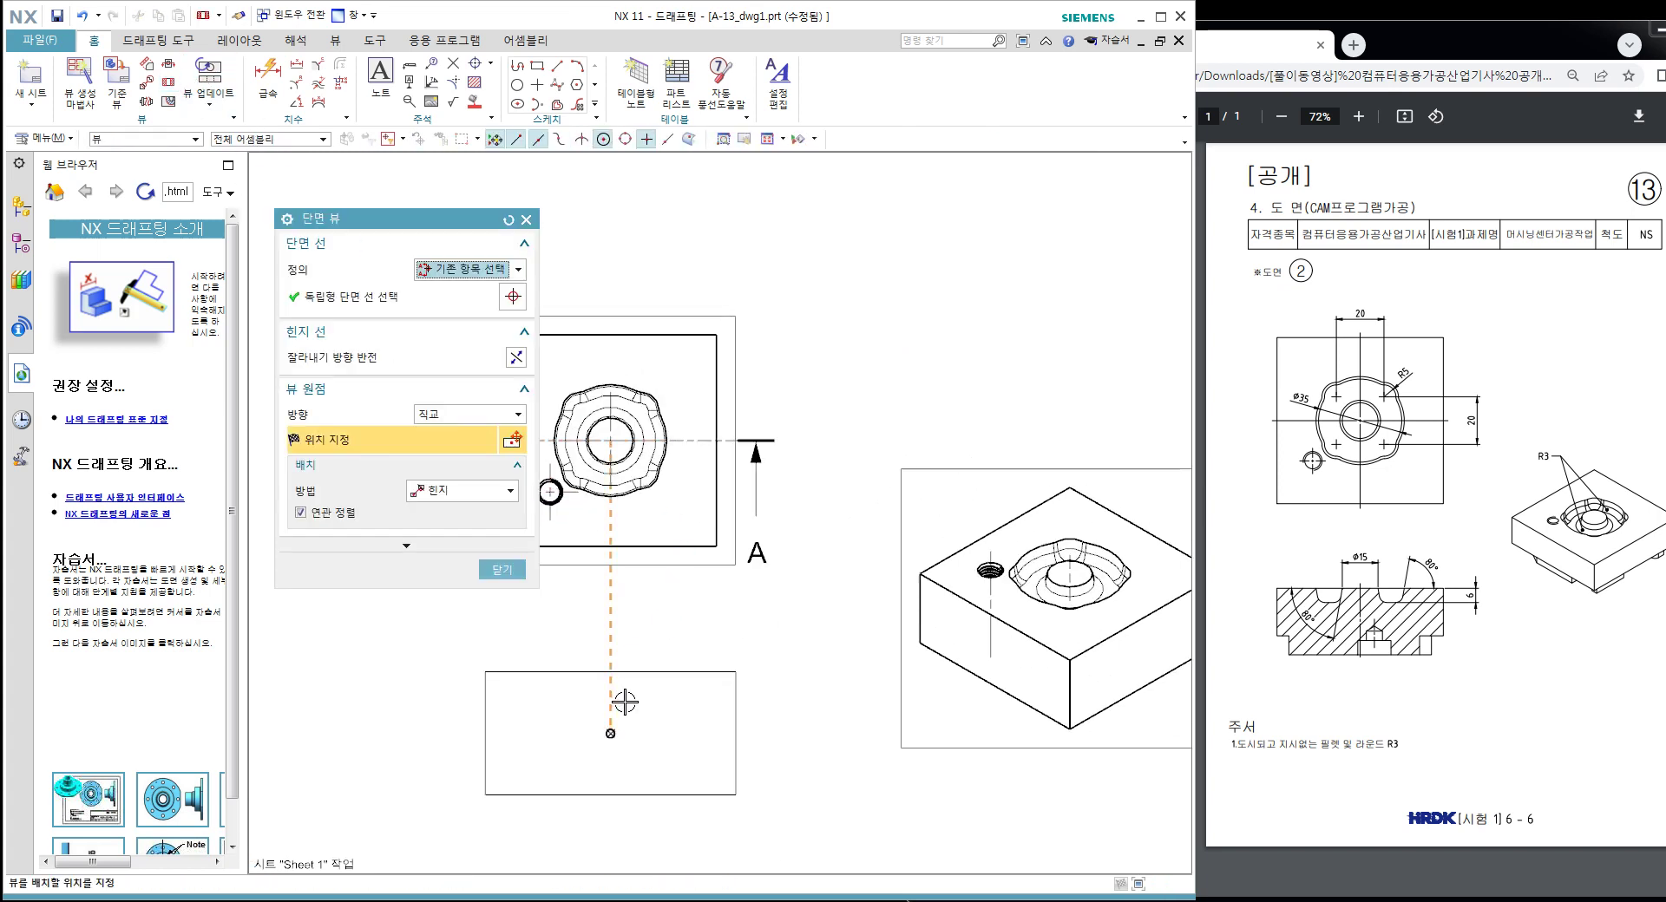
pyautogui.click(528, 638)
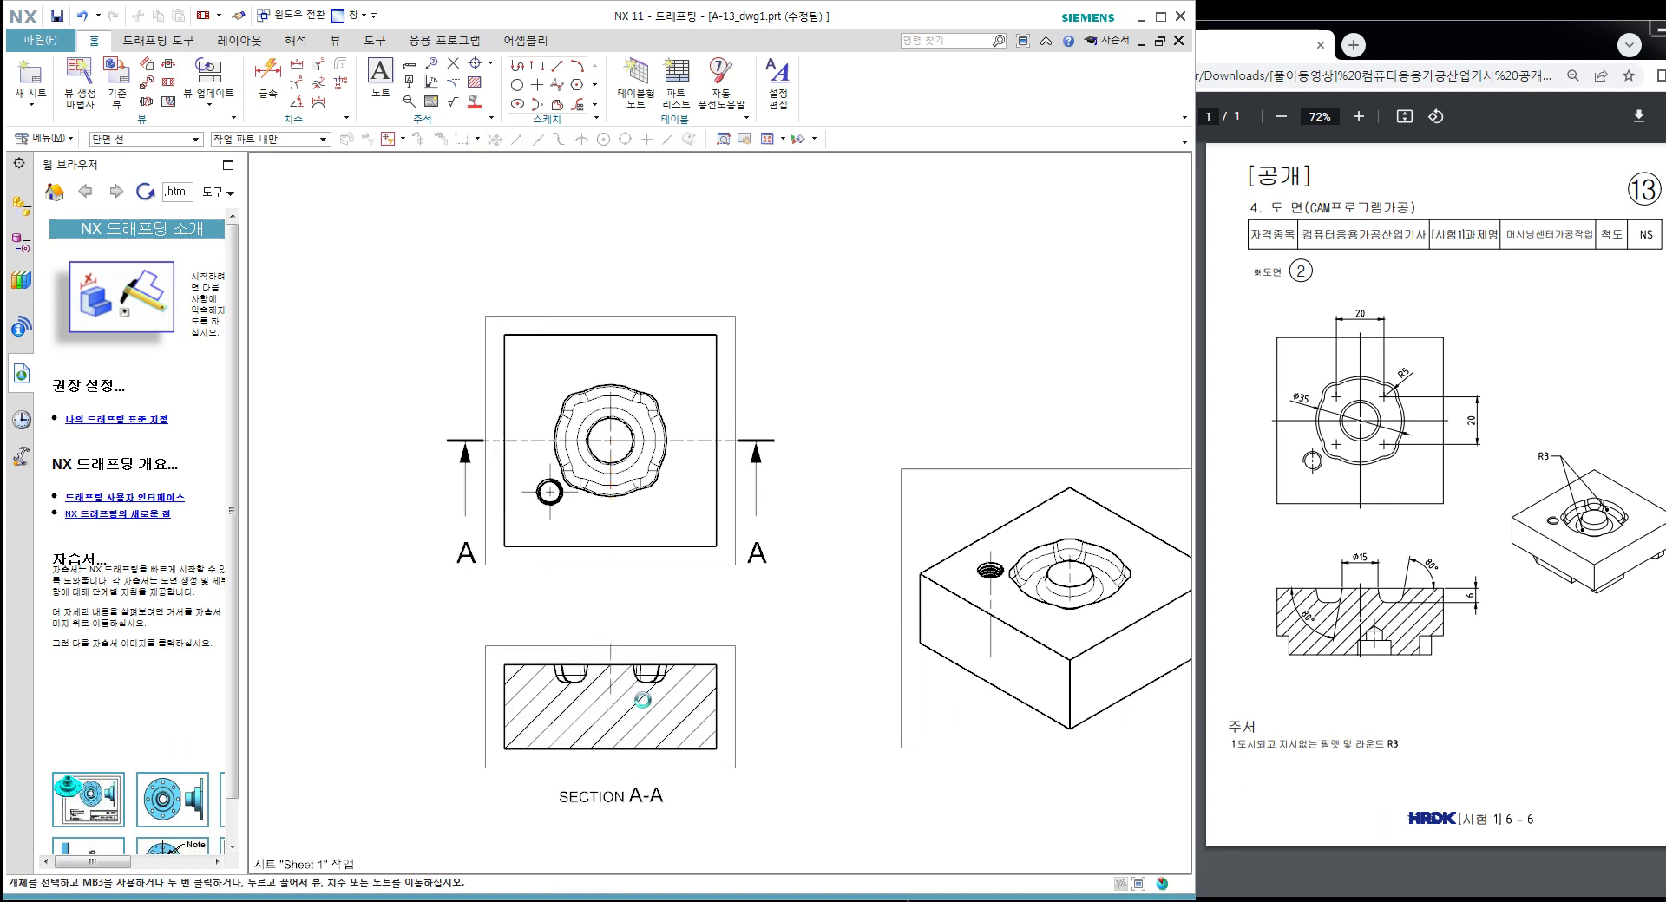
# Step: Add the 15 slot-spacing dimension above the slots in SECTION A-A
pyautogui.scroll(2, 642, 660)
pyautogui.scroll(2, 609, 590)
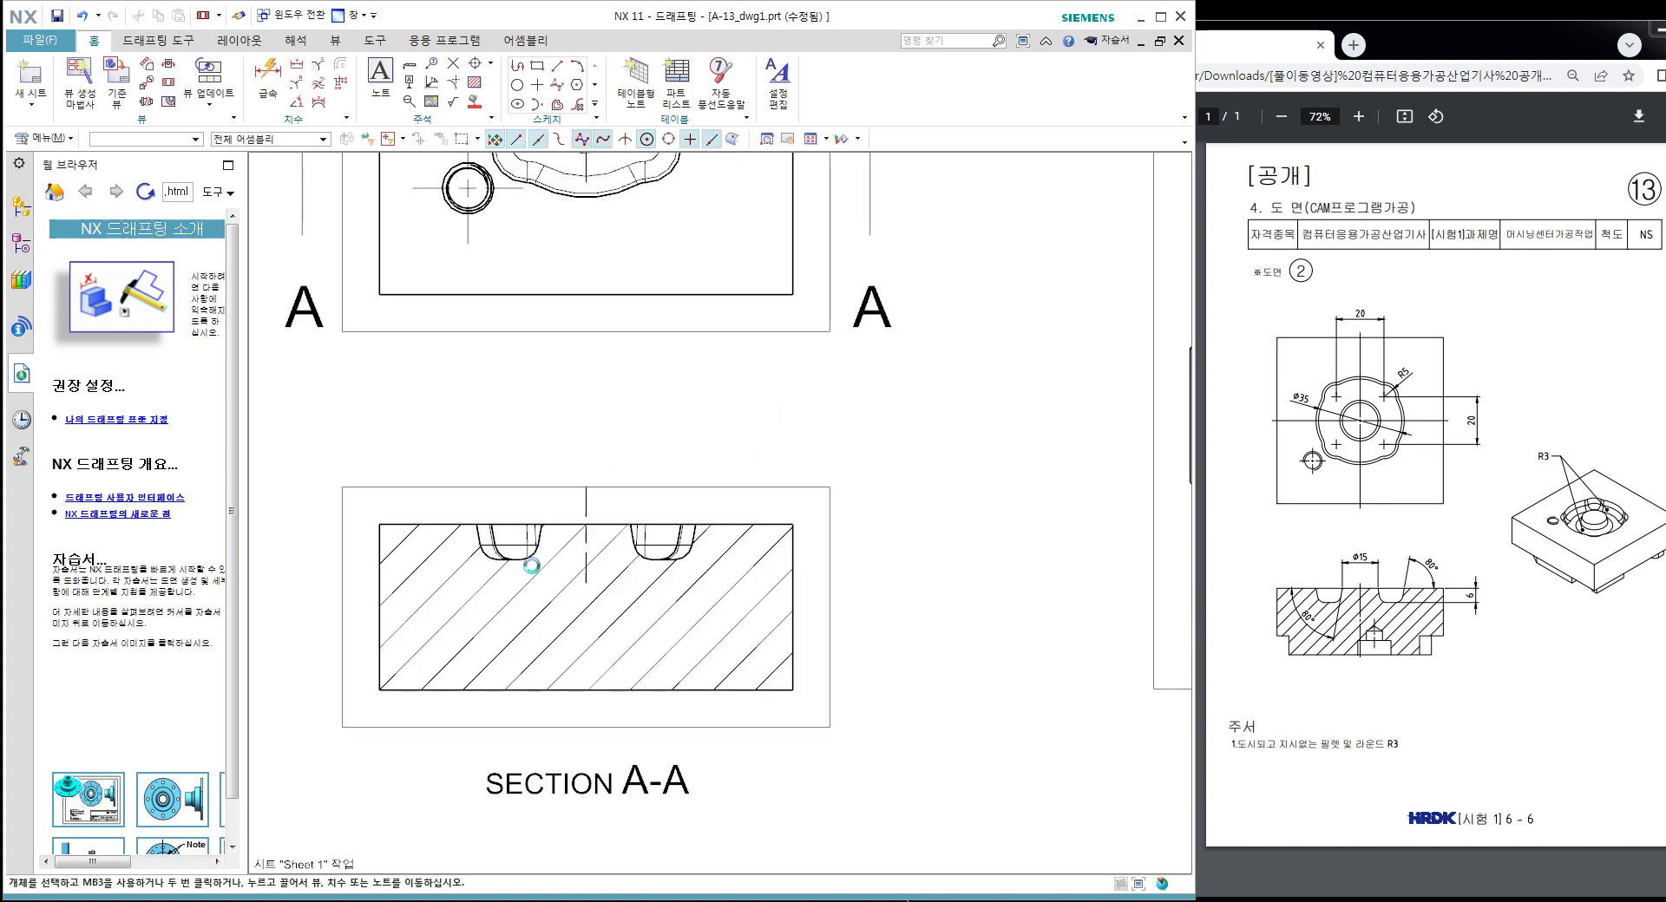
pyautogui.scroll(2, 727, 524)
pyautogui.click(597, 522)
pyautogui.click(768, 523)
pyautogui.click(685, 400)
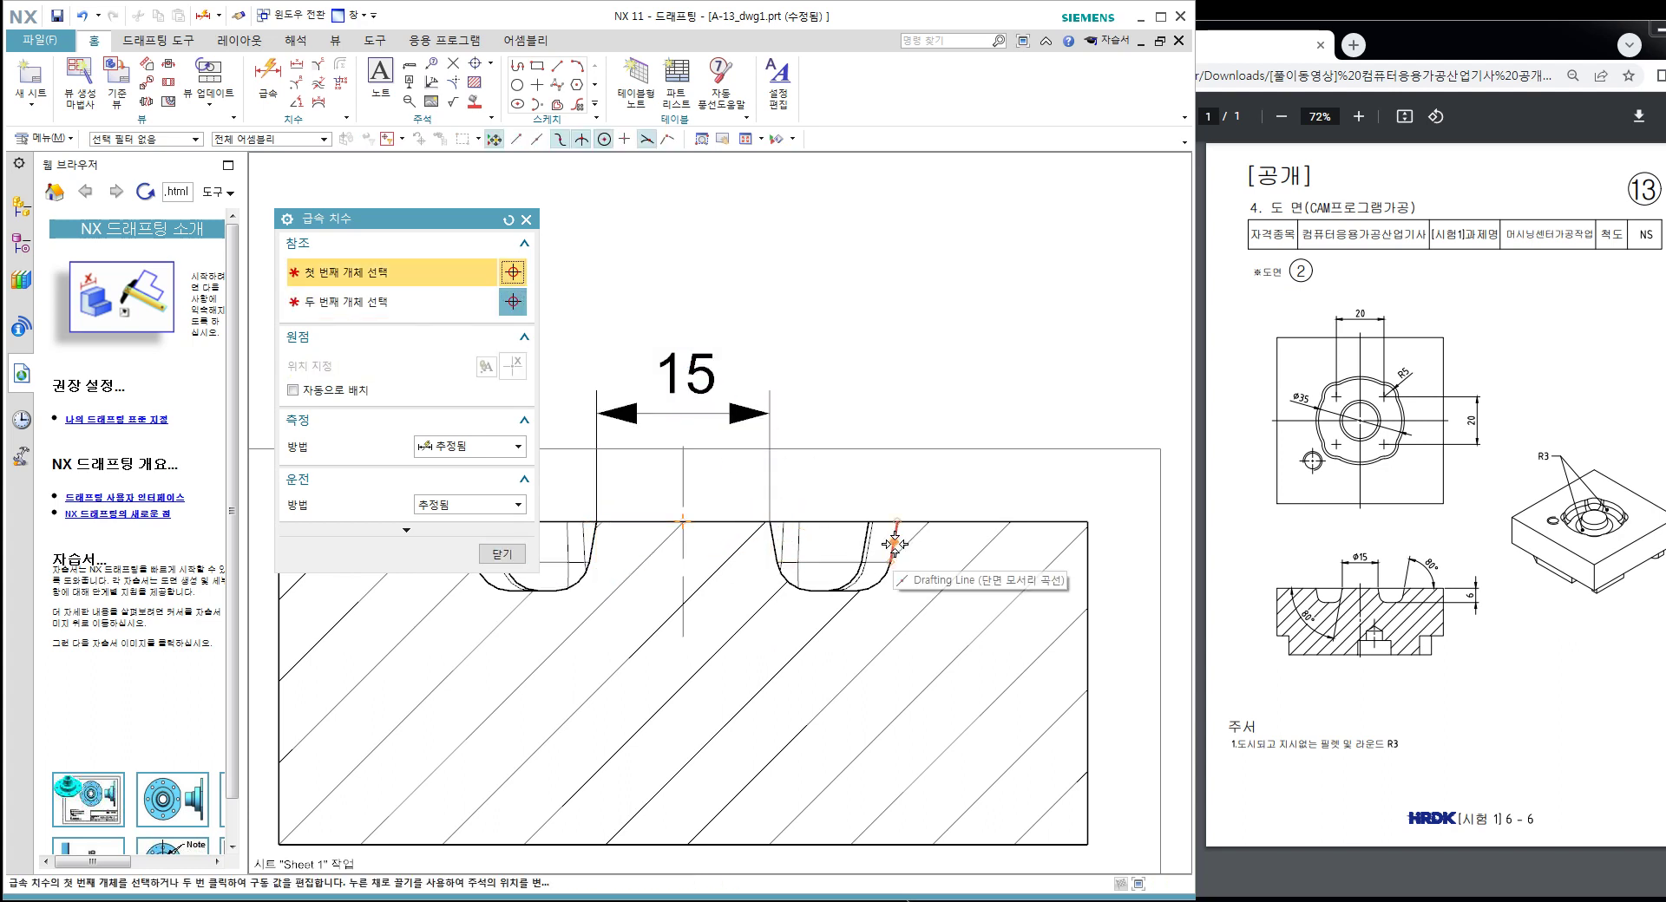
pyautogui.click(895, 544)
pyautogui.click(1007, 438)
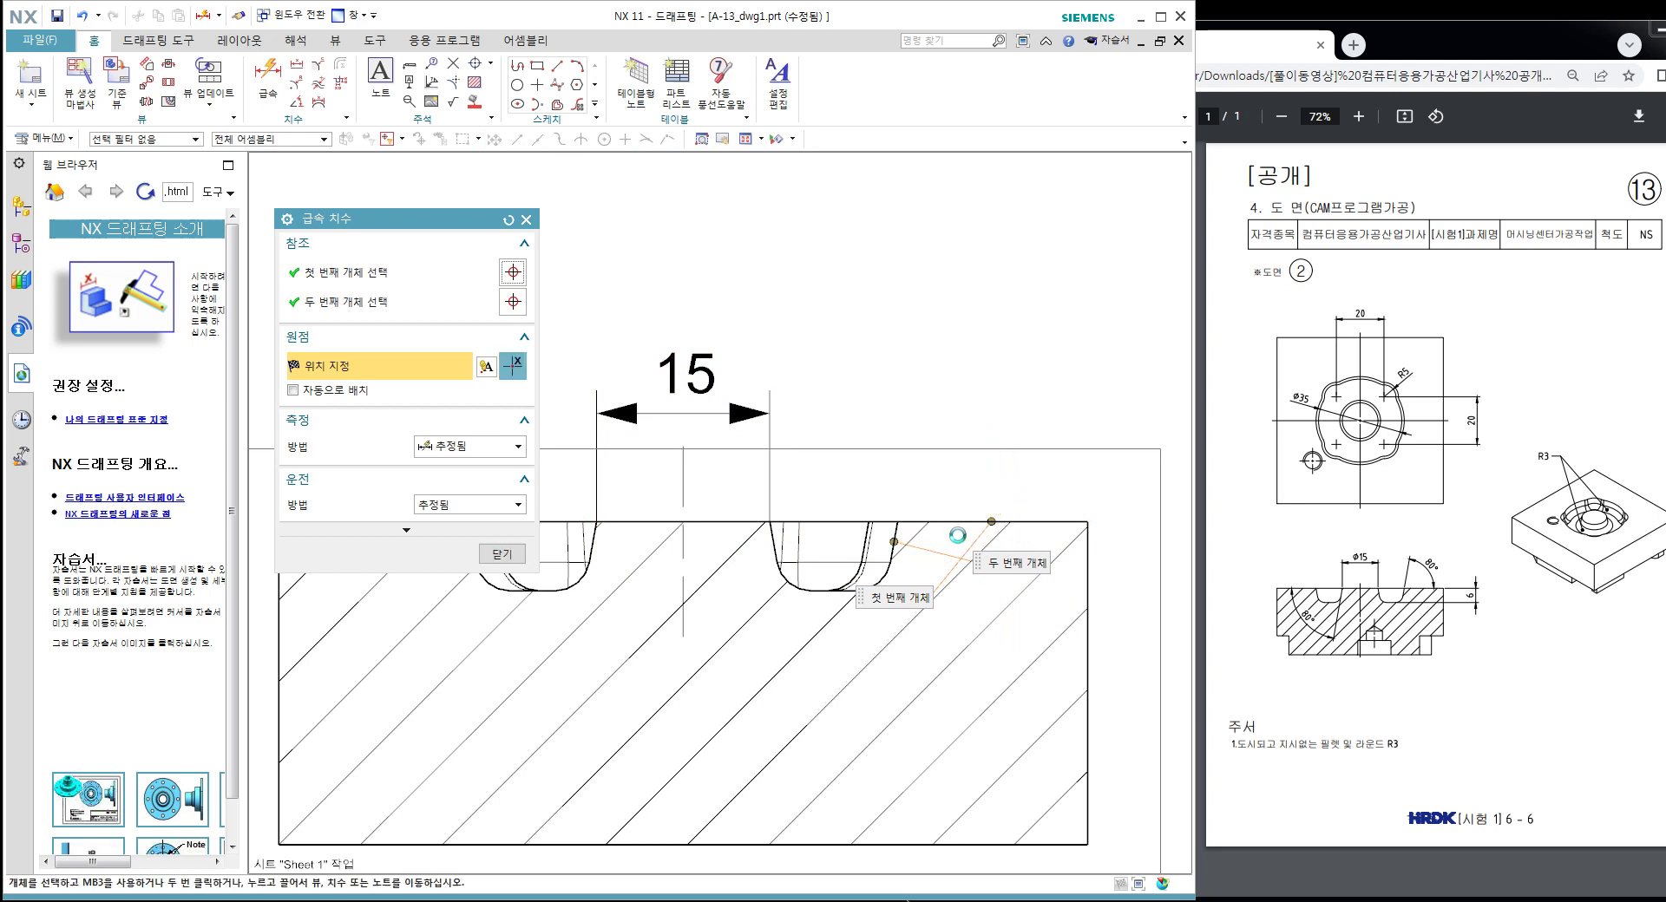
pyautogui.scroll(2, 957, 535)
pyautogui.press('Escape')
# Step: Dimension both groove walls of SECTION A-A at 80° to the top edge
pyautogui.click(296, 103)
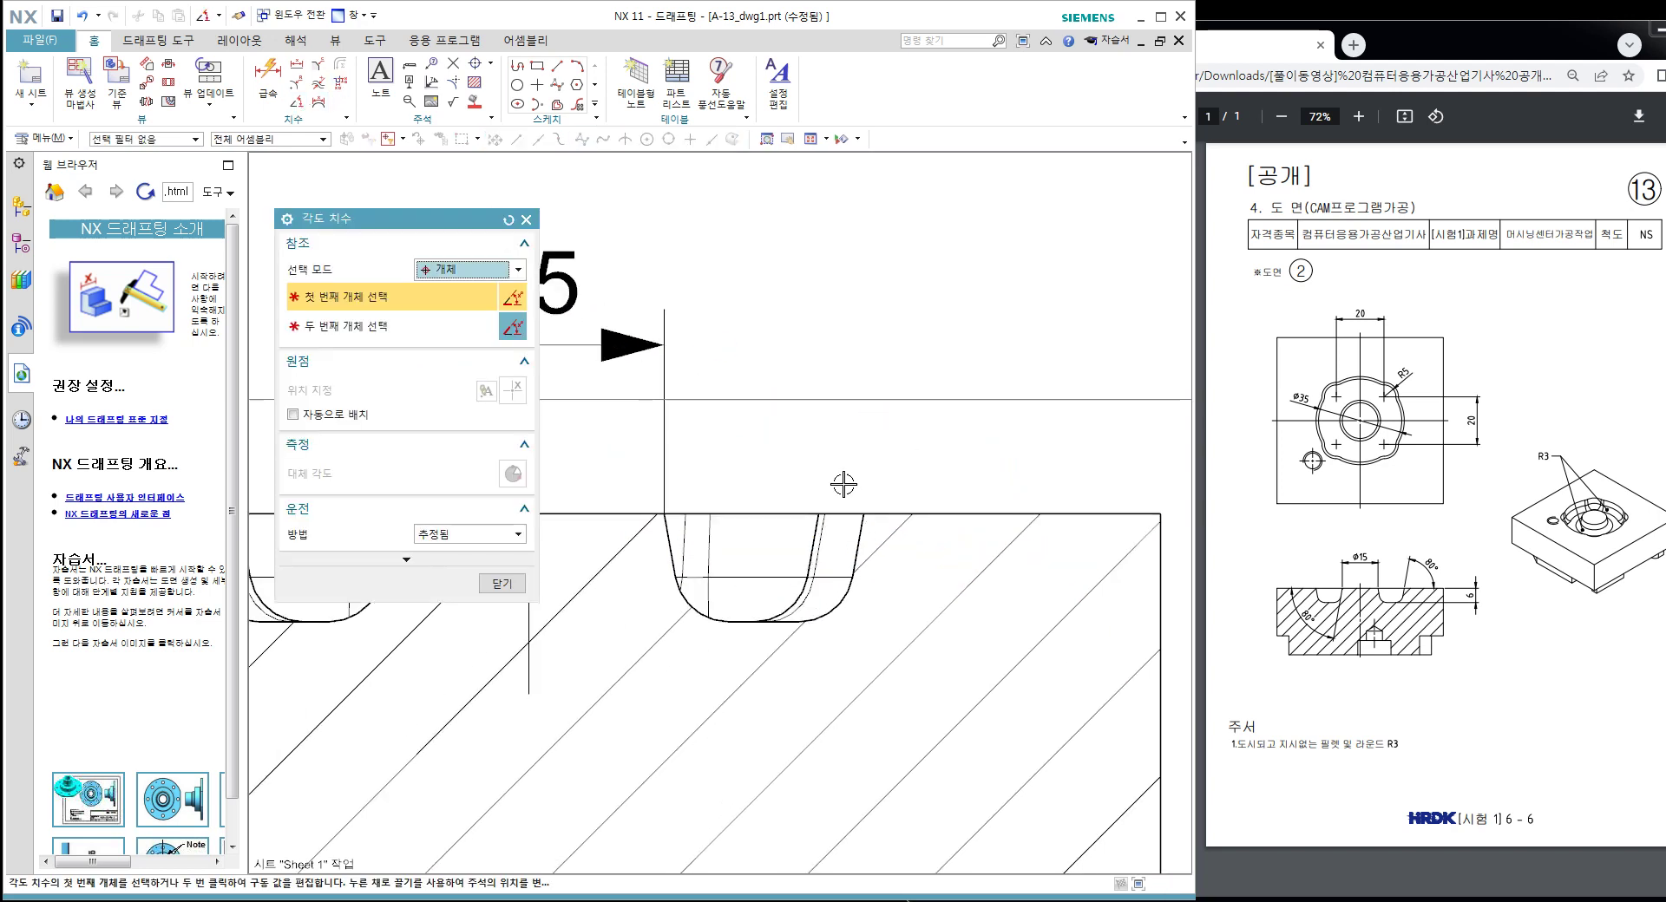
pyautogui.click(859, 528)
pyautogui.click(1008, 512)
pyautogui.click(998, 391)
pyautogui.scroll(-2, 860, 524)
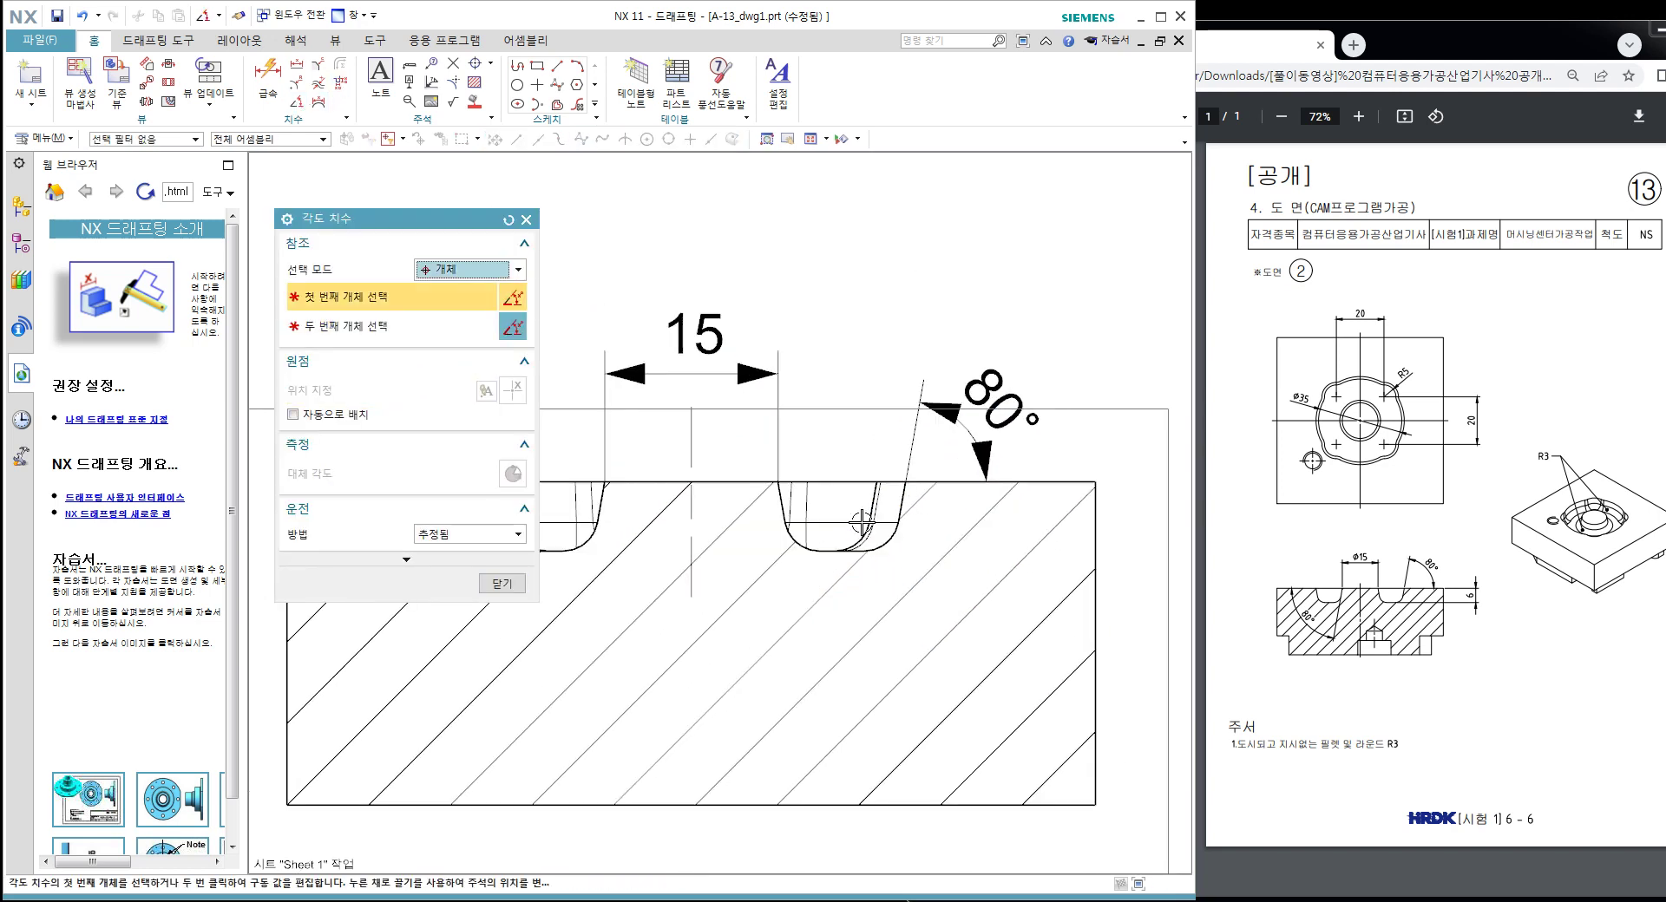
pyautogui.scroll(2, 796, 533)
pyautogui.scroll(1, 806, 493)
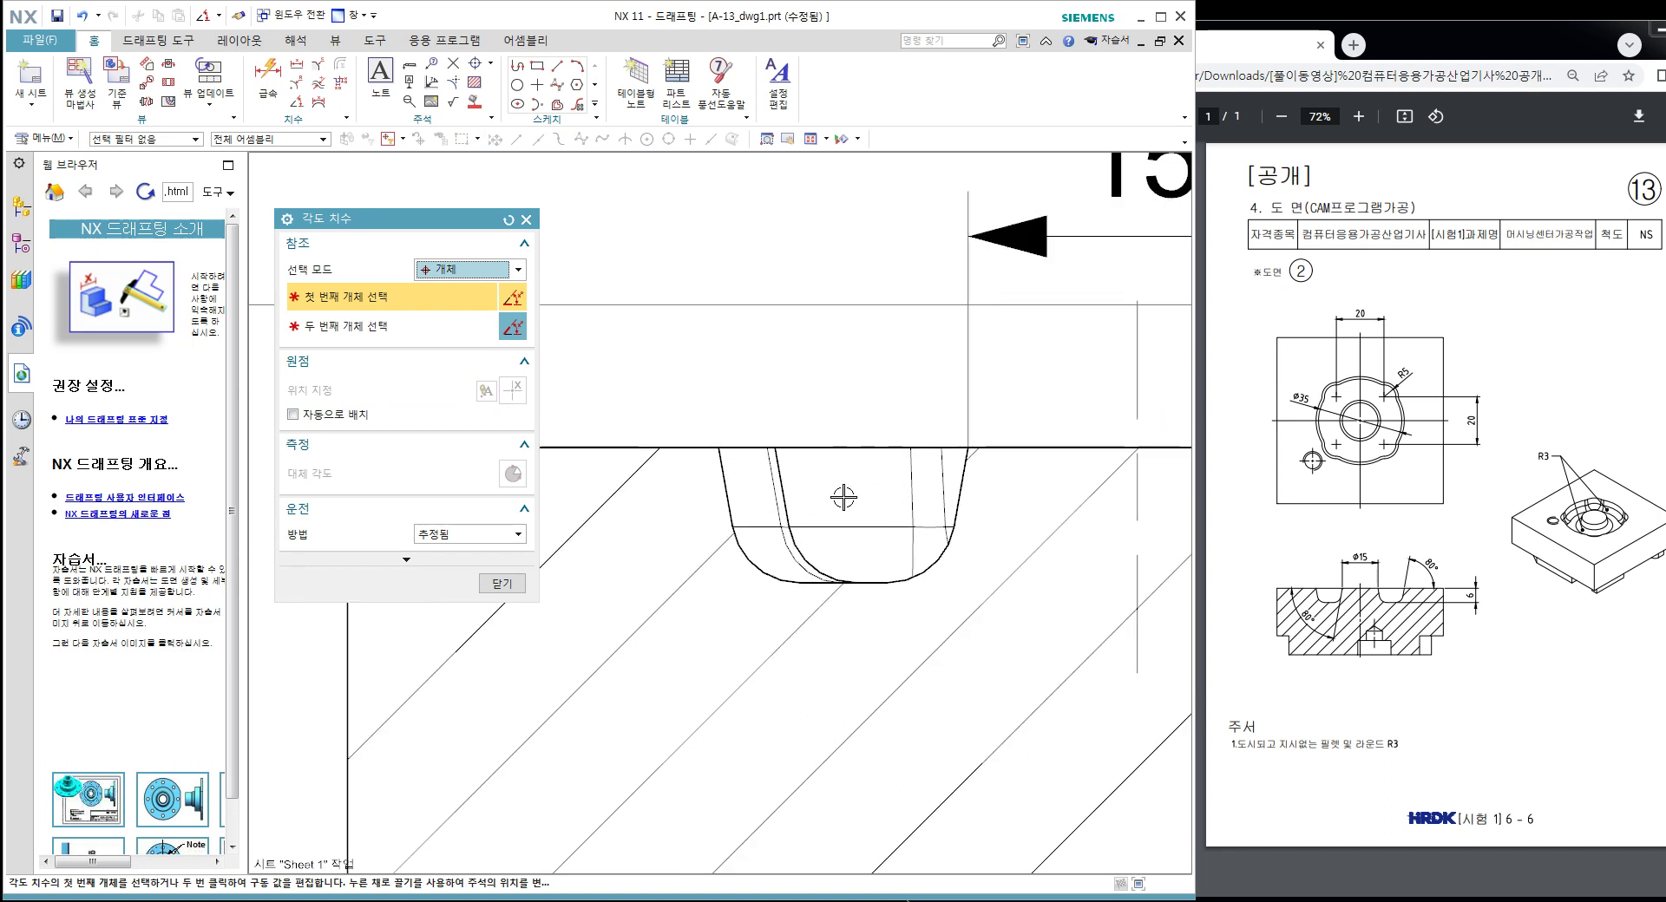
pyautogui.click(964, 490)
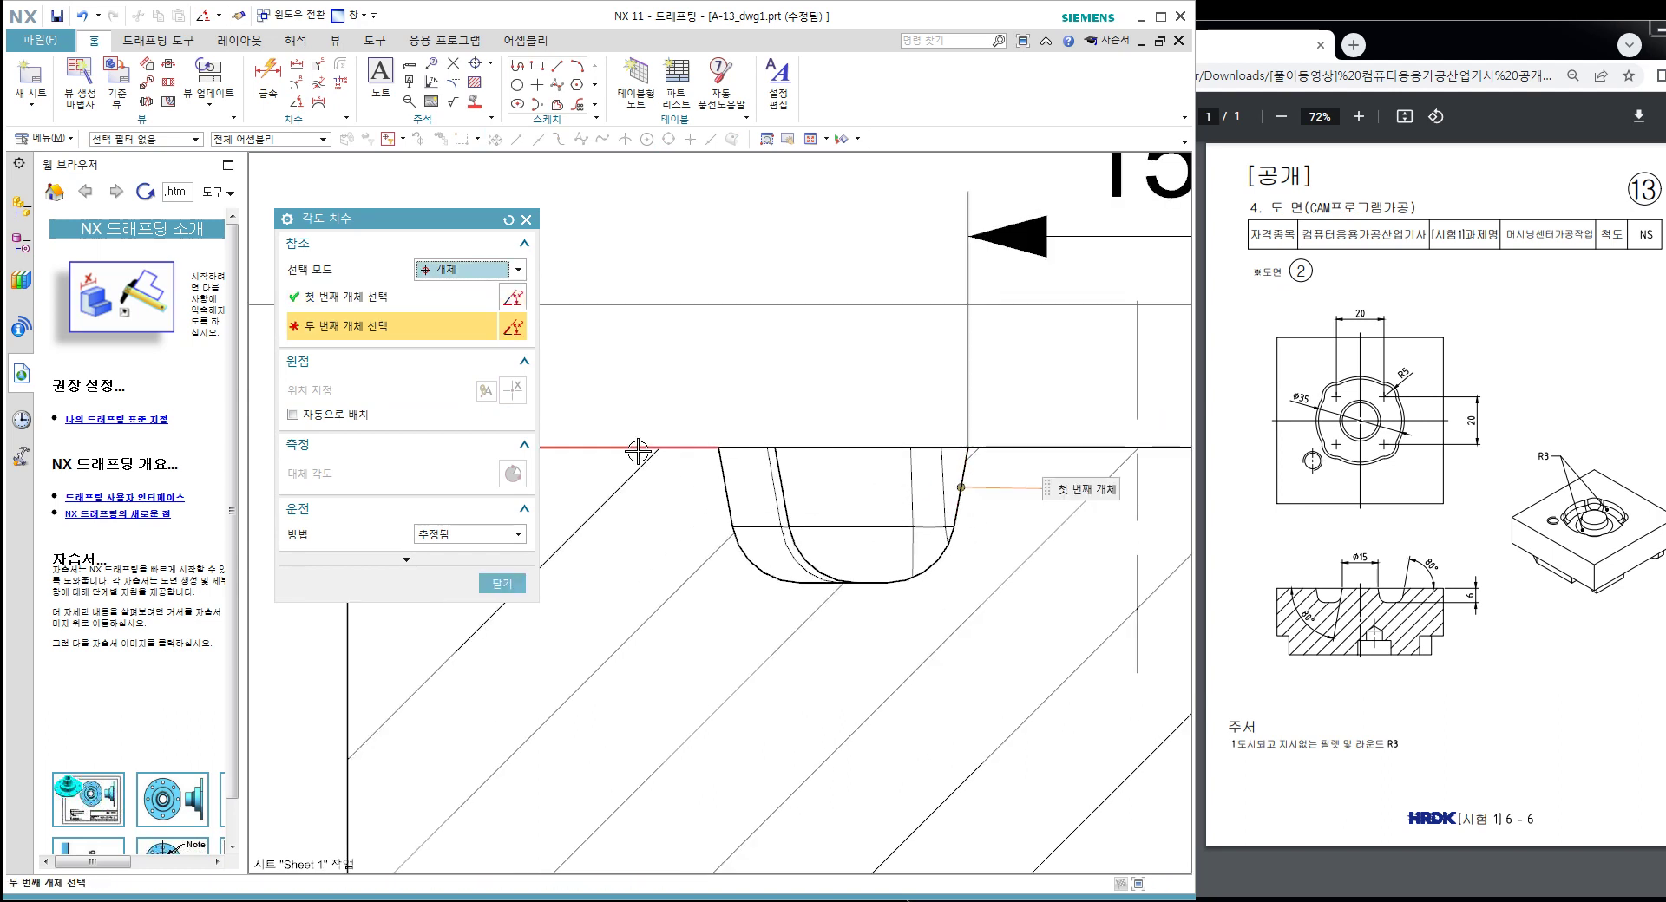
pyautogui.click(640, 450)
pyautogui.click(547, 772)
pyautogui.scroll(-3, 625, 712)
pyautogui.scroll(-1, 607, 599)
pyautogui.scroll(-2, 579, 531)
pyautogui.scroll(-1, 712, 520)
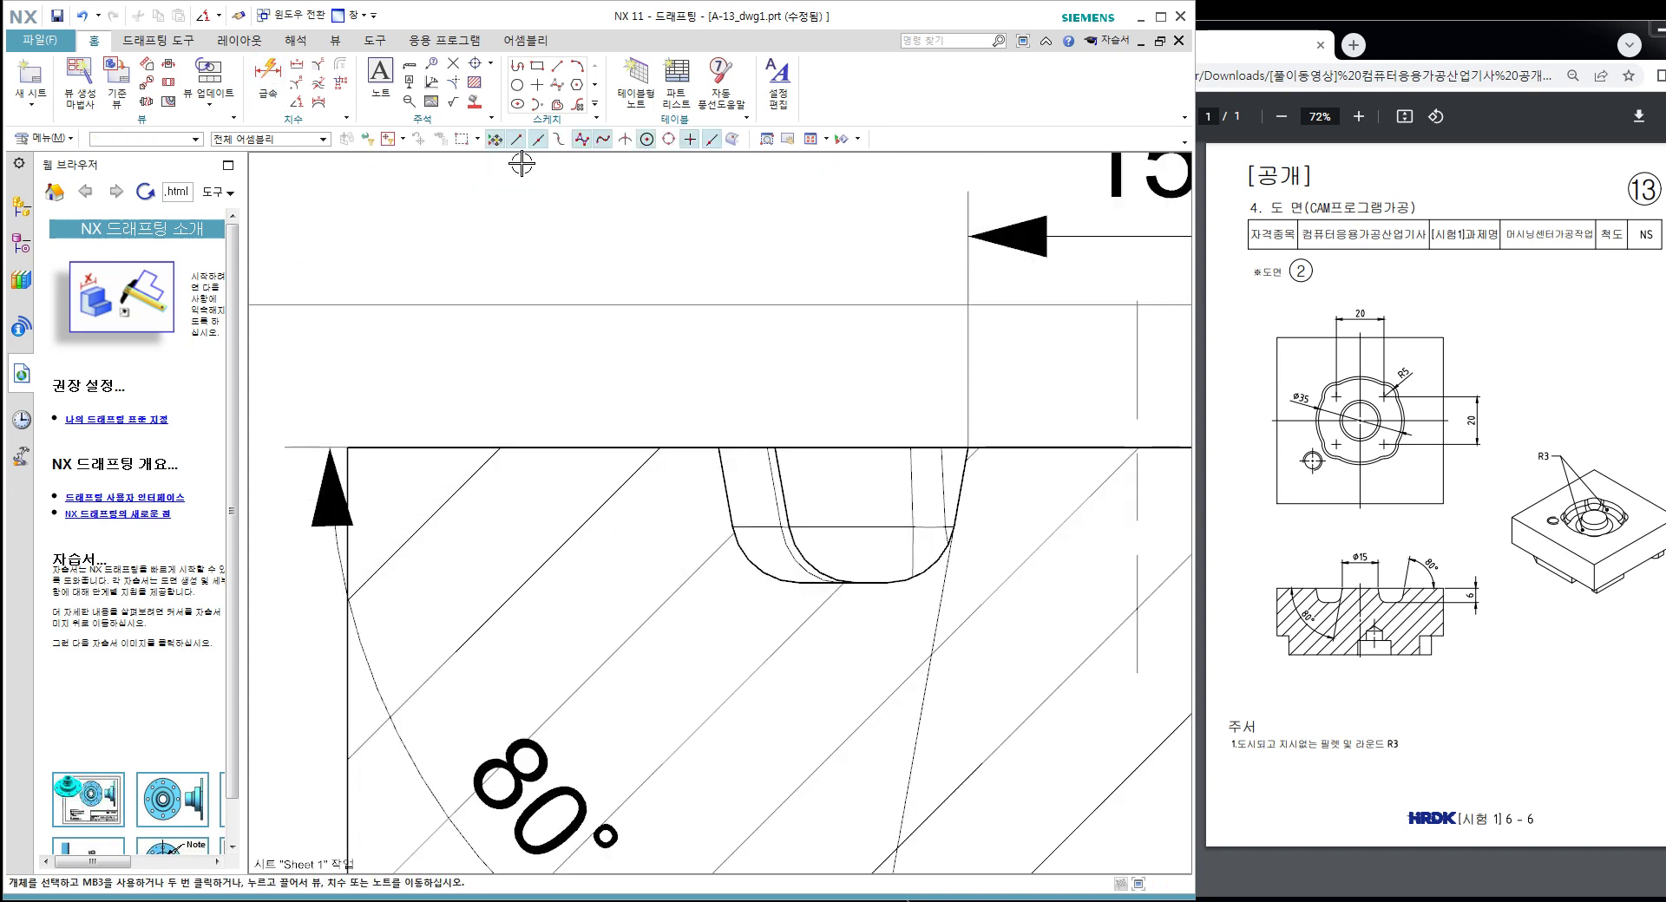
# Step: Add the 6 groove-depth dimension to SECTION A-A and finish dimensioning
pyautogui.click(298, 84)
pyautogui.scroll(-2, 868, 538)
pyautogui.scroll(-1, 954, 581)
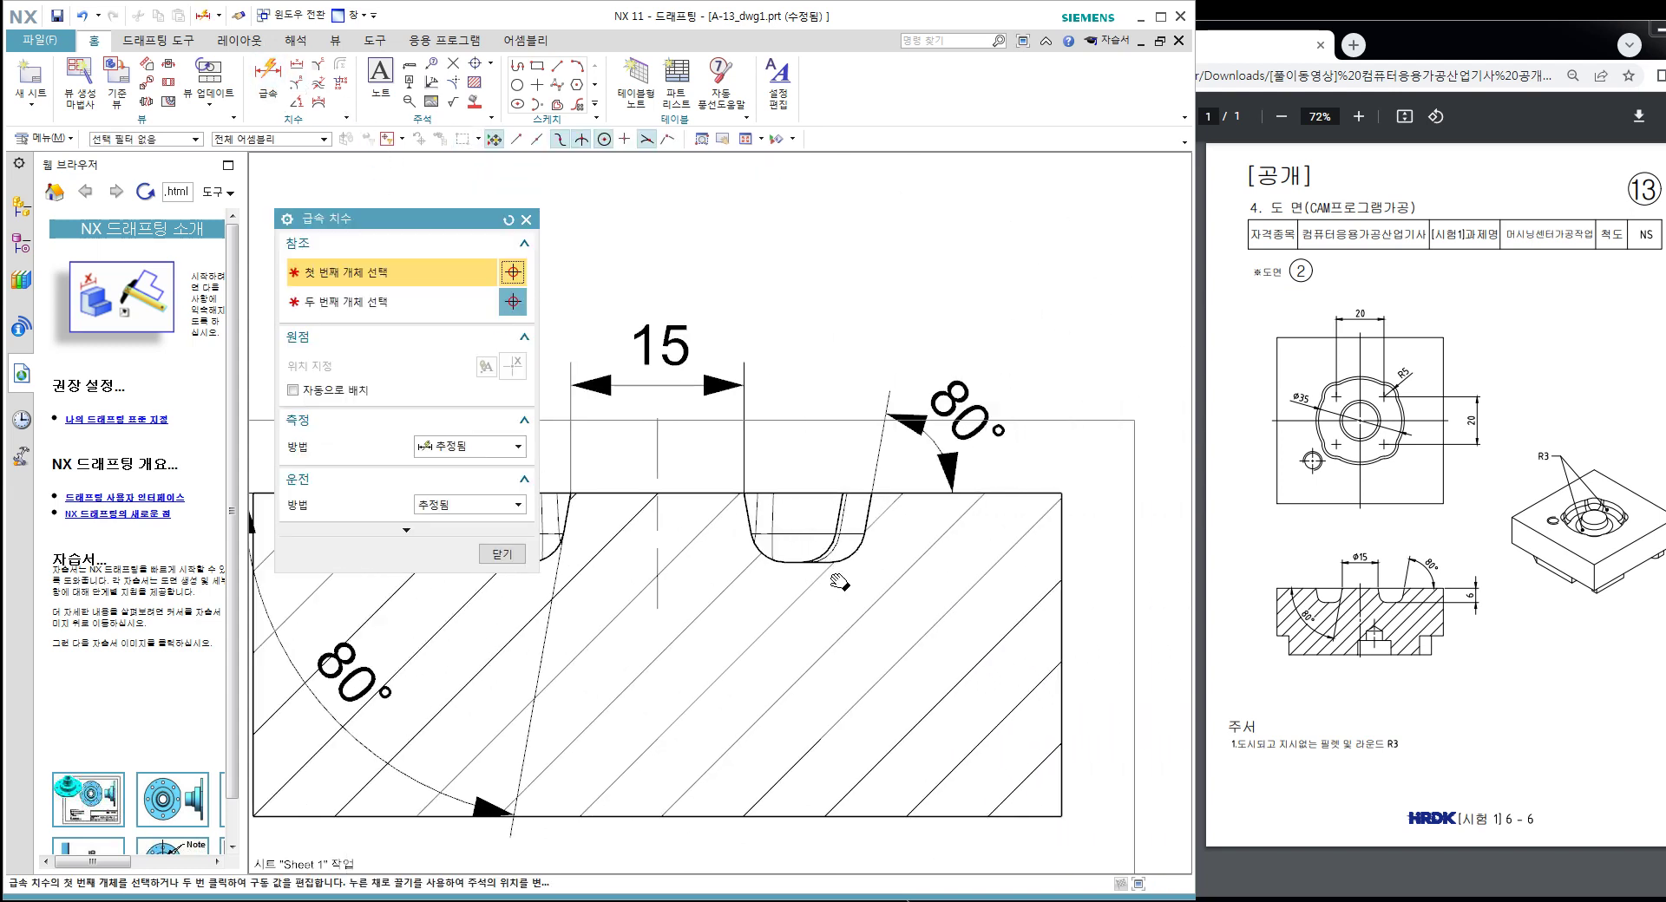
pyautogui.click(820, 493)
pyautogui.click(806, 562)
pyautogui.keyDown('shift'); pyautogui.moveTo(1154, 581); pyautogui.dragTo(937, 582, button='middle'); pyautogui.keyUp('shift')
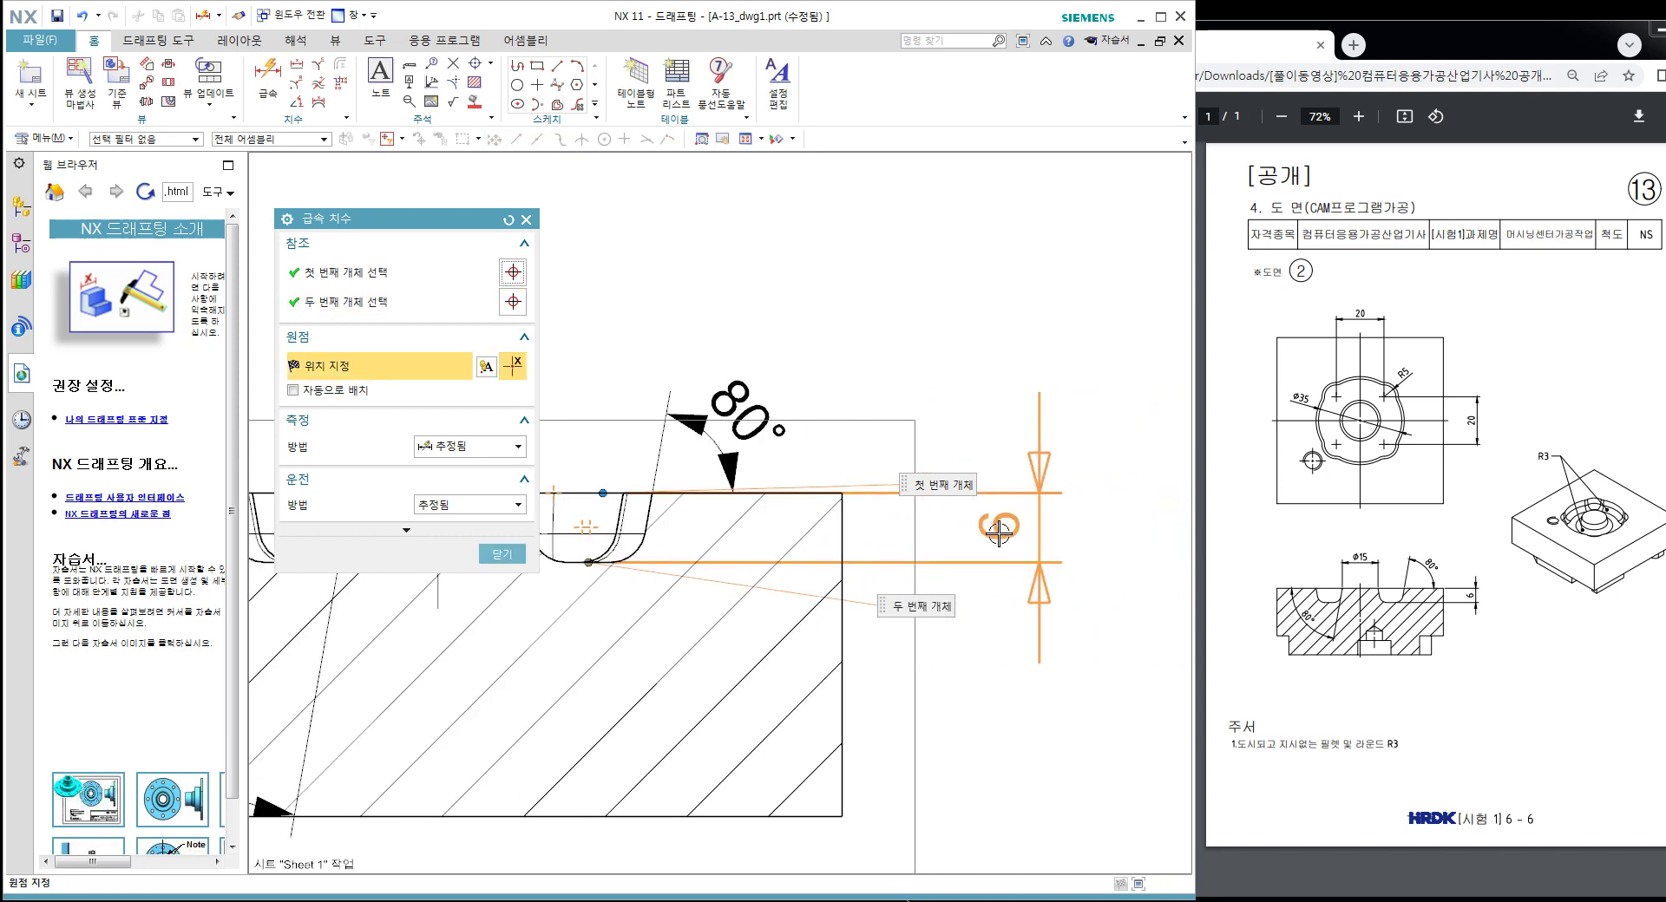
pyautogui.click(991, 587)
pyautogui.scroll(-2, 991, 587)
pyautogui.scroll(-1, 867, 629)
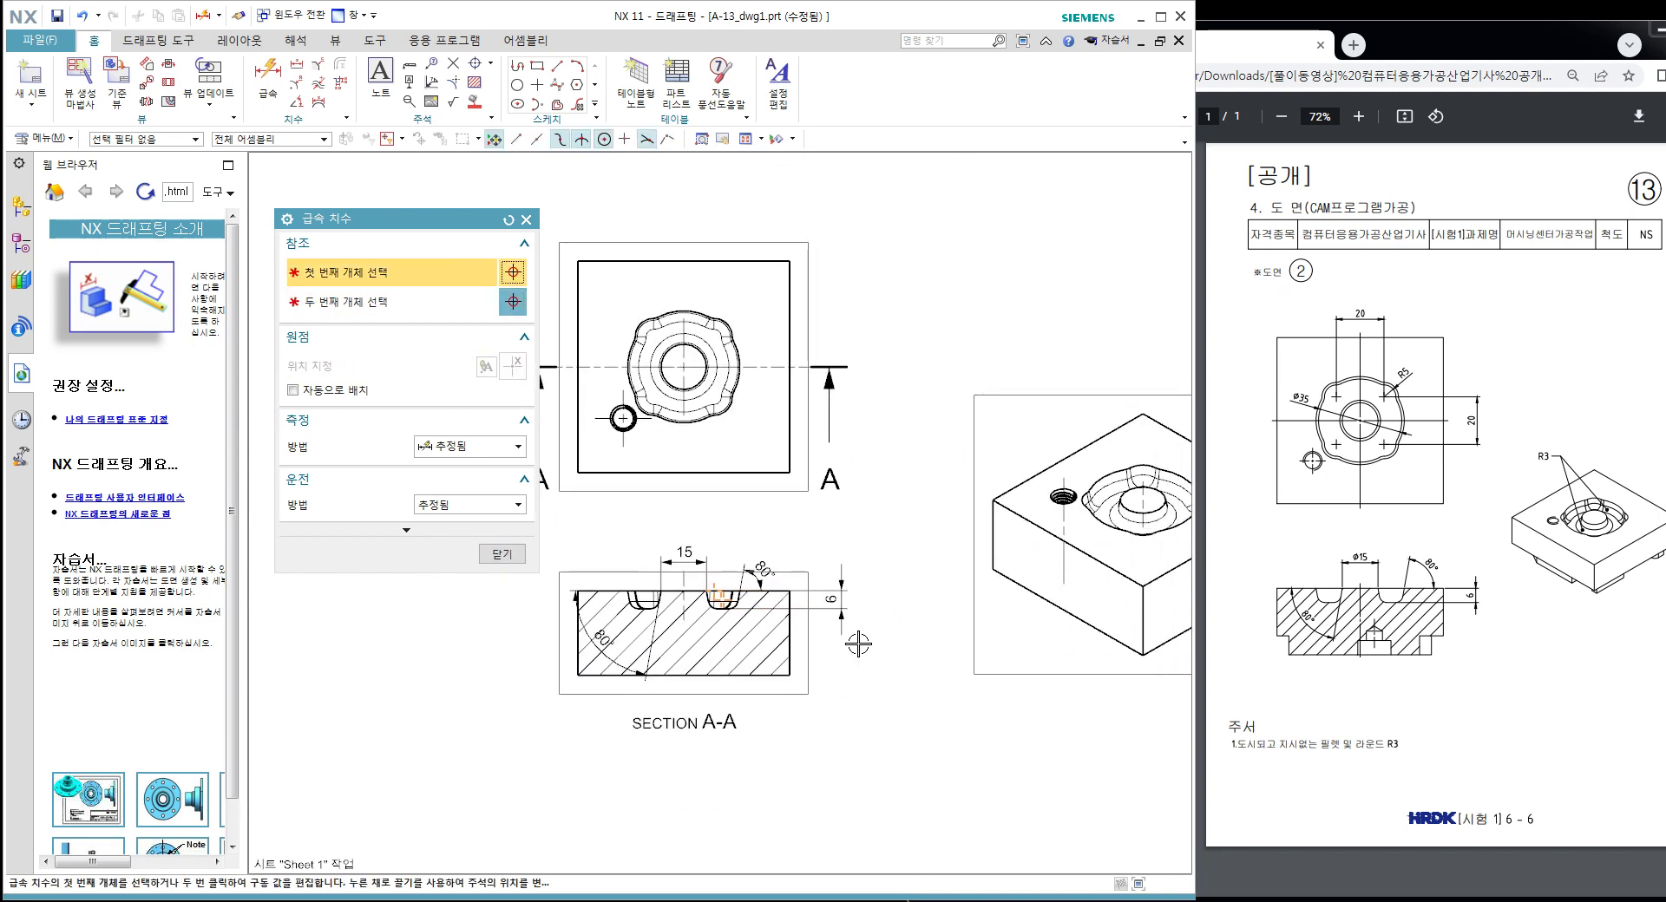
pyautogui.click(502, 553)
# Step: Centre the three views, save the drawing as A-13_dwg1, and return to A-13.prt
pyautogui.scroll(5, 731, 646)
pyautogui.scroll(-1, 800, 486)
pyautogui.scroll(-1, 878, 483)
pyautogui.scroll(-2, 902, 477)
pyautogui.scroll(-2, 867, 520)
pyautogui.scroll(-1, 729, 622)
pyautogui.keyDown('shift'); pyautogui.moveTo(729, 623); pyautogui.dragTo(621, 599, button='middle'); pyautogui.keyUp('shift')
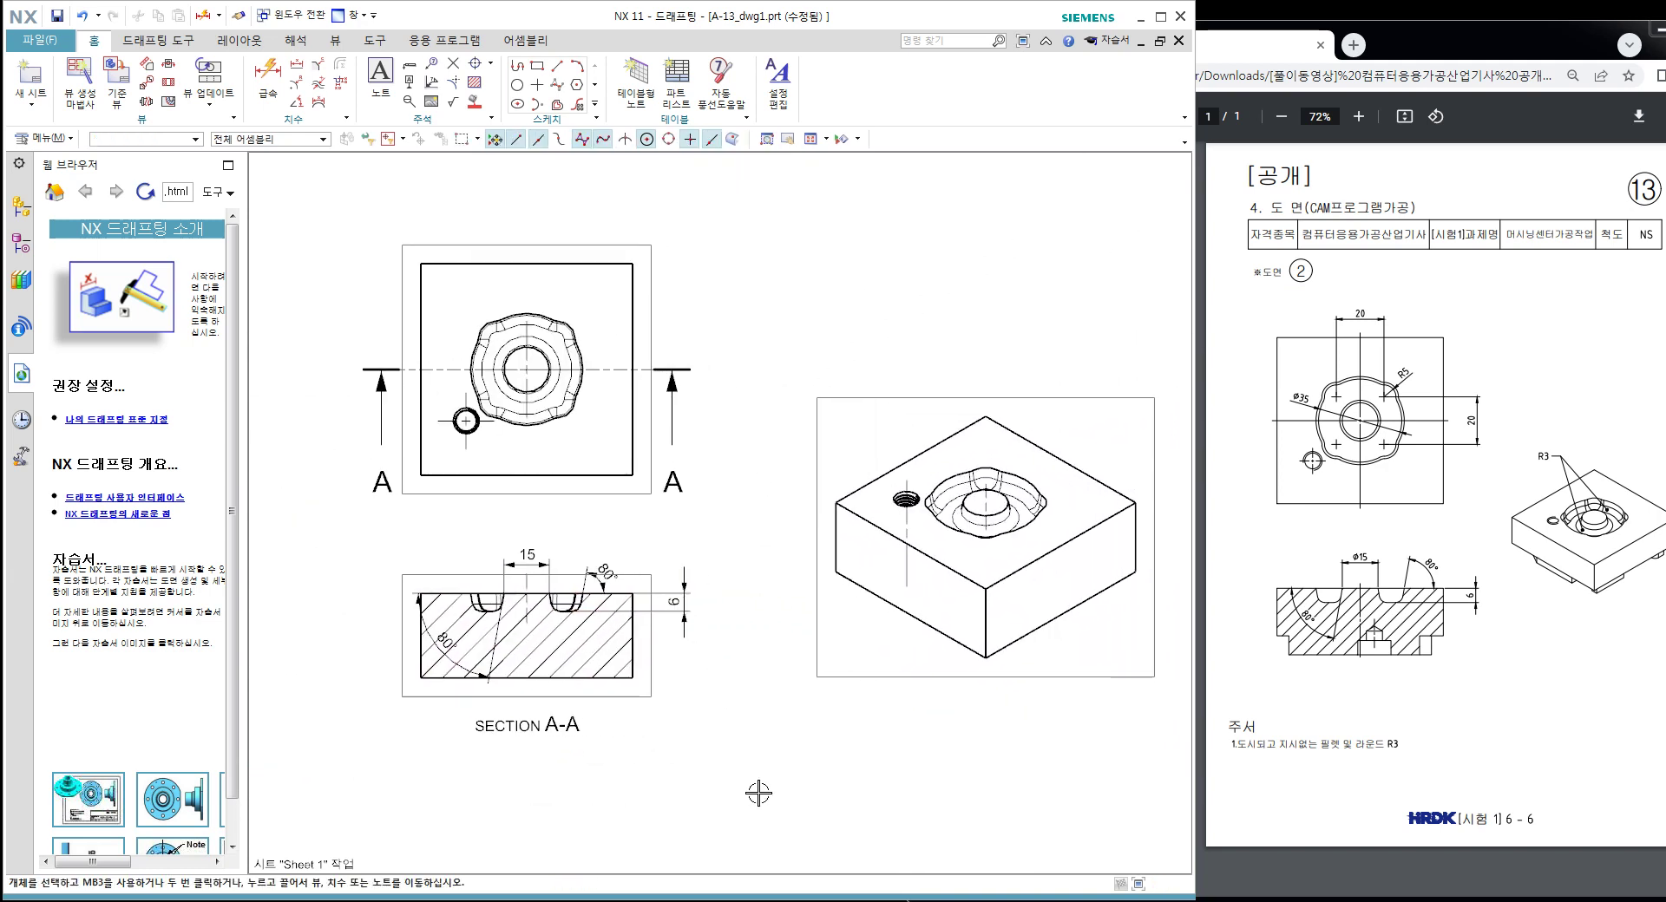
pyautogui.hotkey('ctrl', 'shift', 'a')
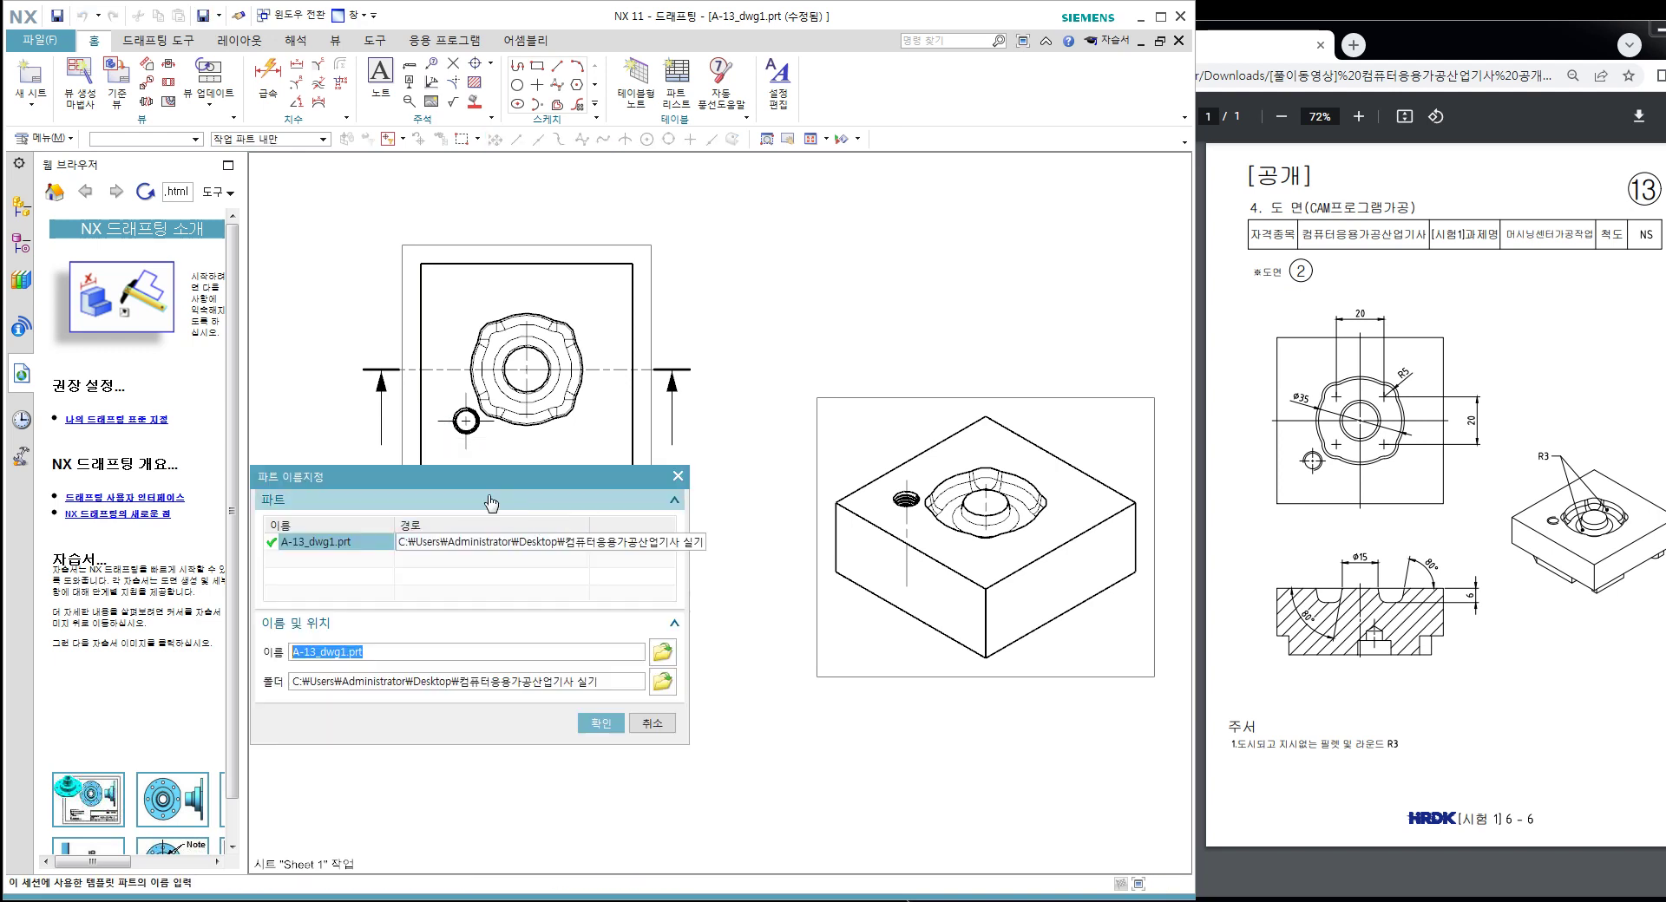
pyautogui.click(623, 724)
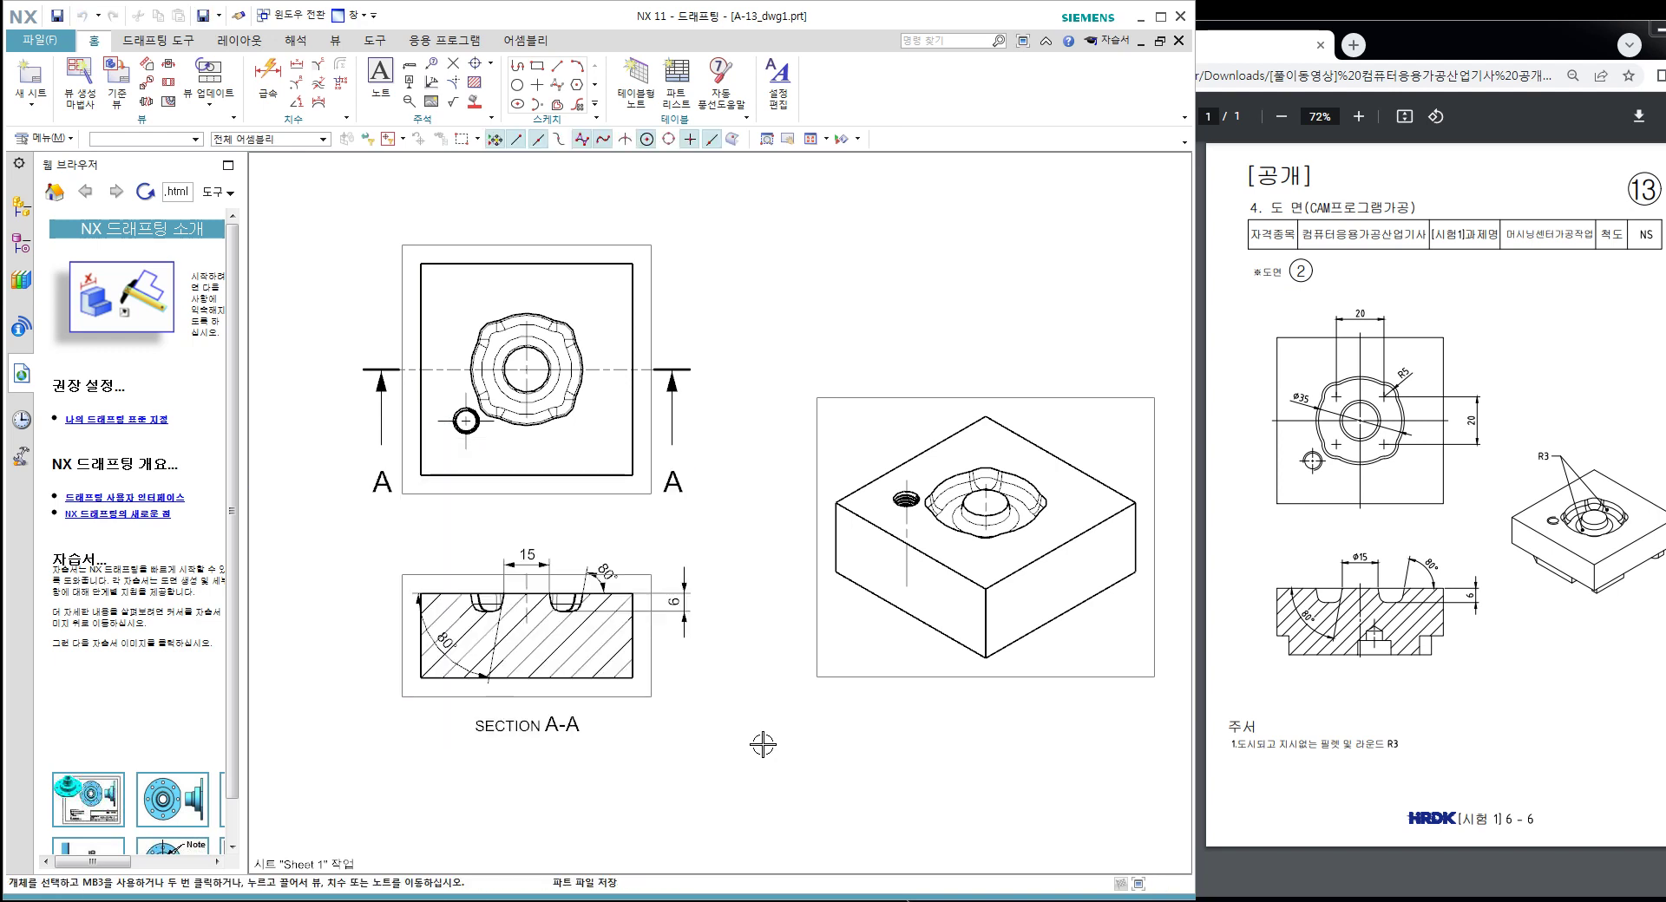
pyautogui.hotkey('ctrl', 'Tab')
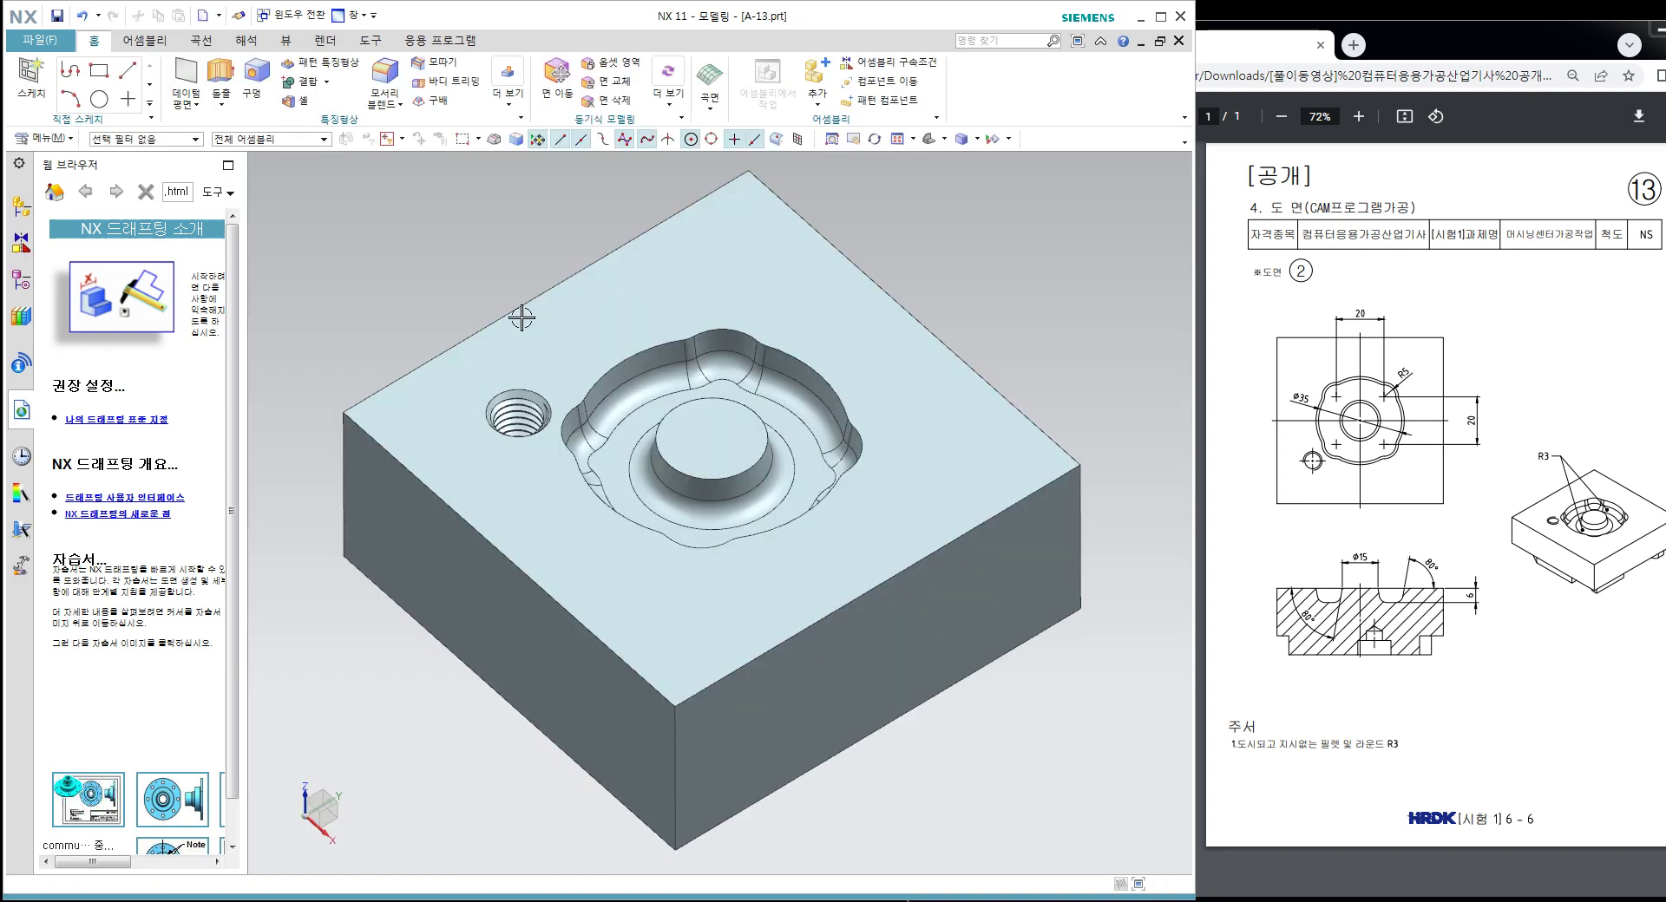
pyautogui.click(285, 40)
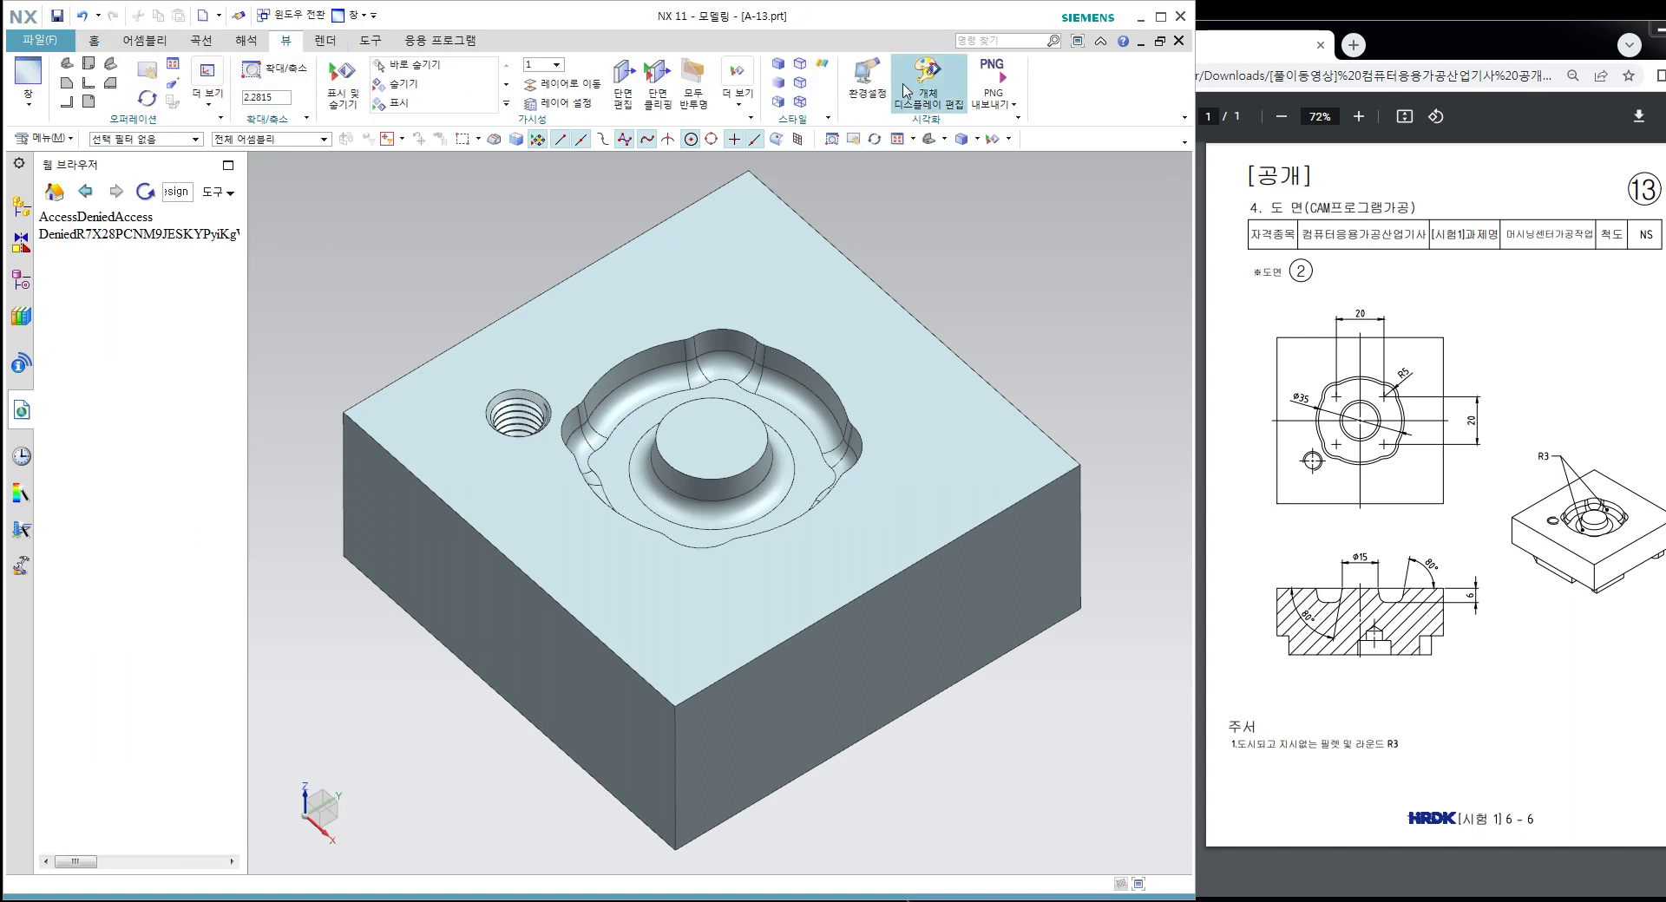
# Step: Set the block body's display colour to Purple (ID 164) via Edit Object Display
pyautogui.hotkey('ctrl', 'j')
pyautogui.click(734, 317)
pyautogui.middleClick(733, 317)
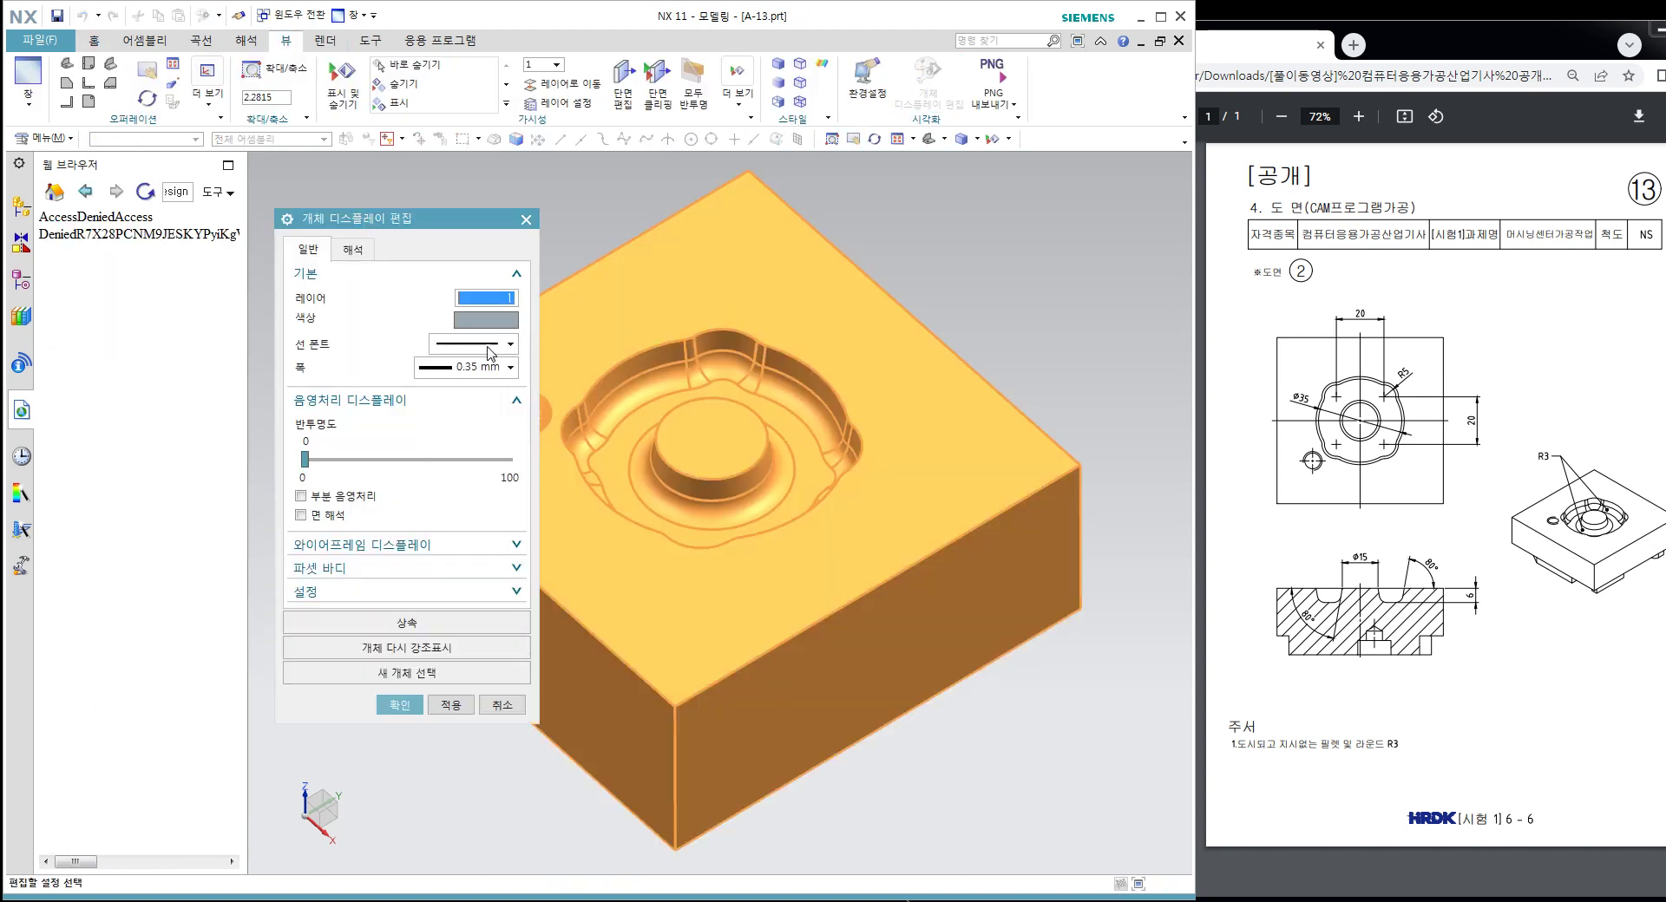
pyautogui.click(492, 330)
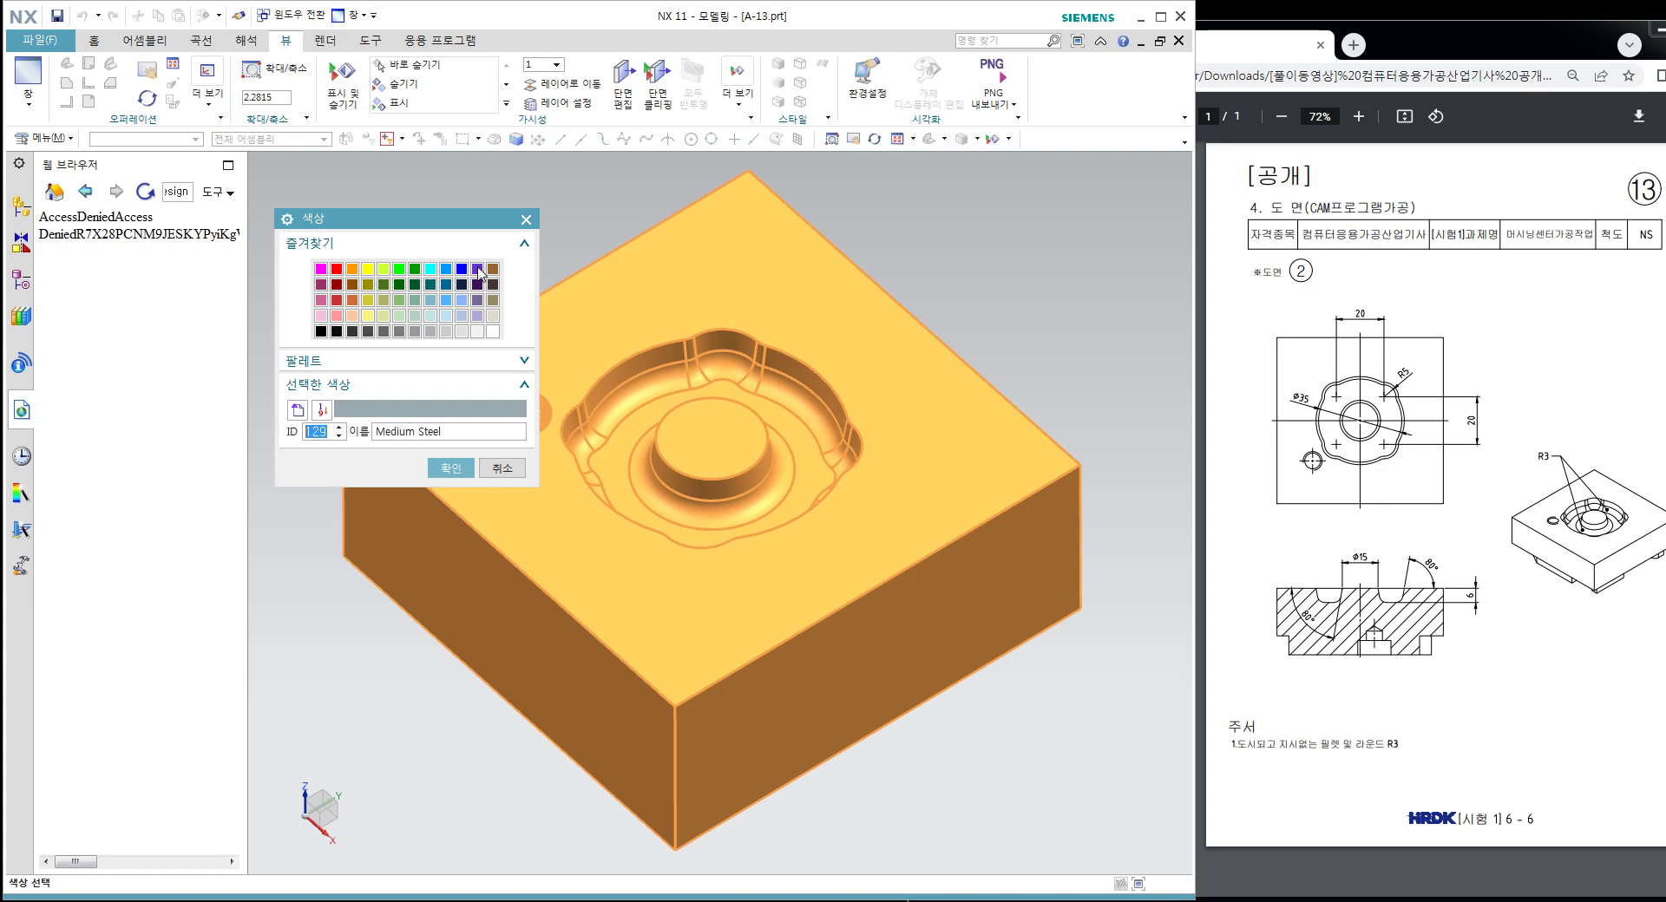
pyautogui.click(477, 270)
pyautogui.click(450, 472)
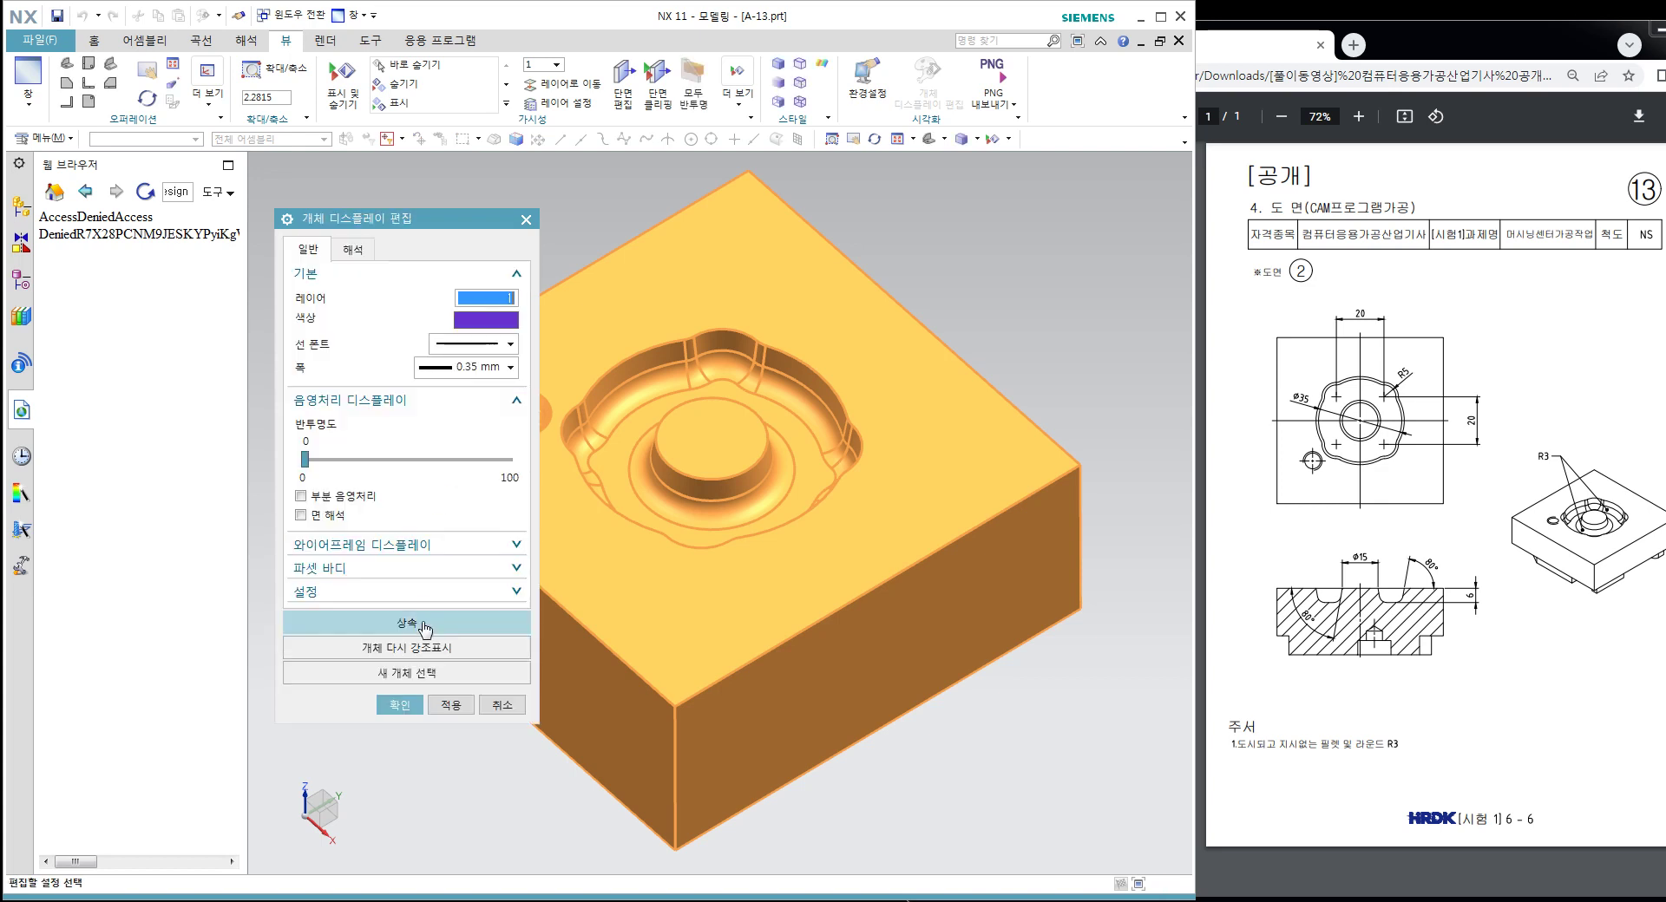
pyautogui.click(387, 803)
pyautogui.scroll(-3, 484, 688)
pyautogui.moveTo(484, 688); pyautogui.dragTo(740, 494, button='middle')
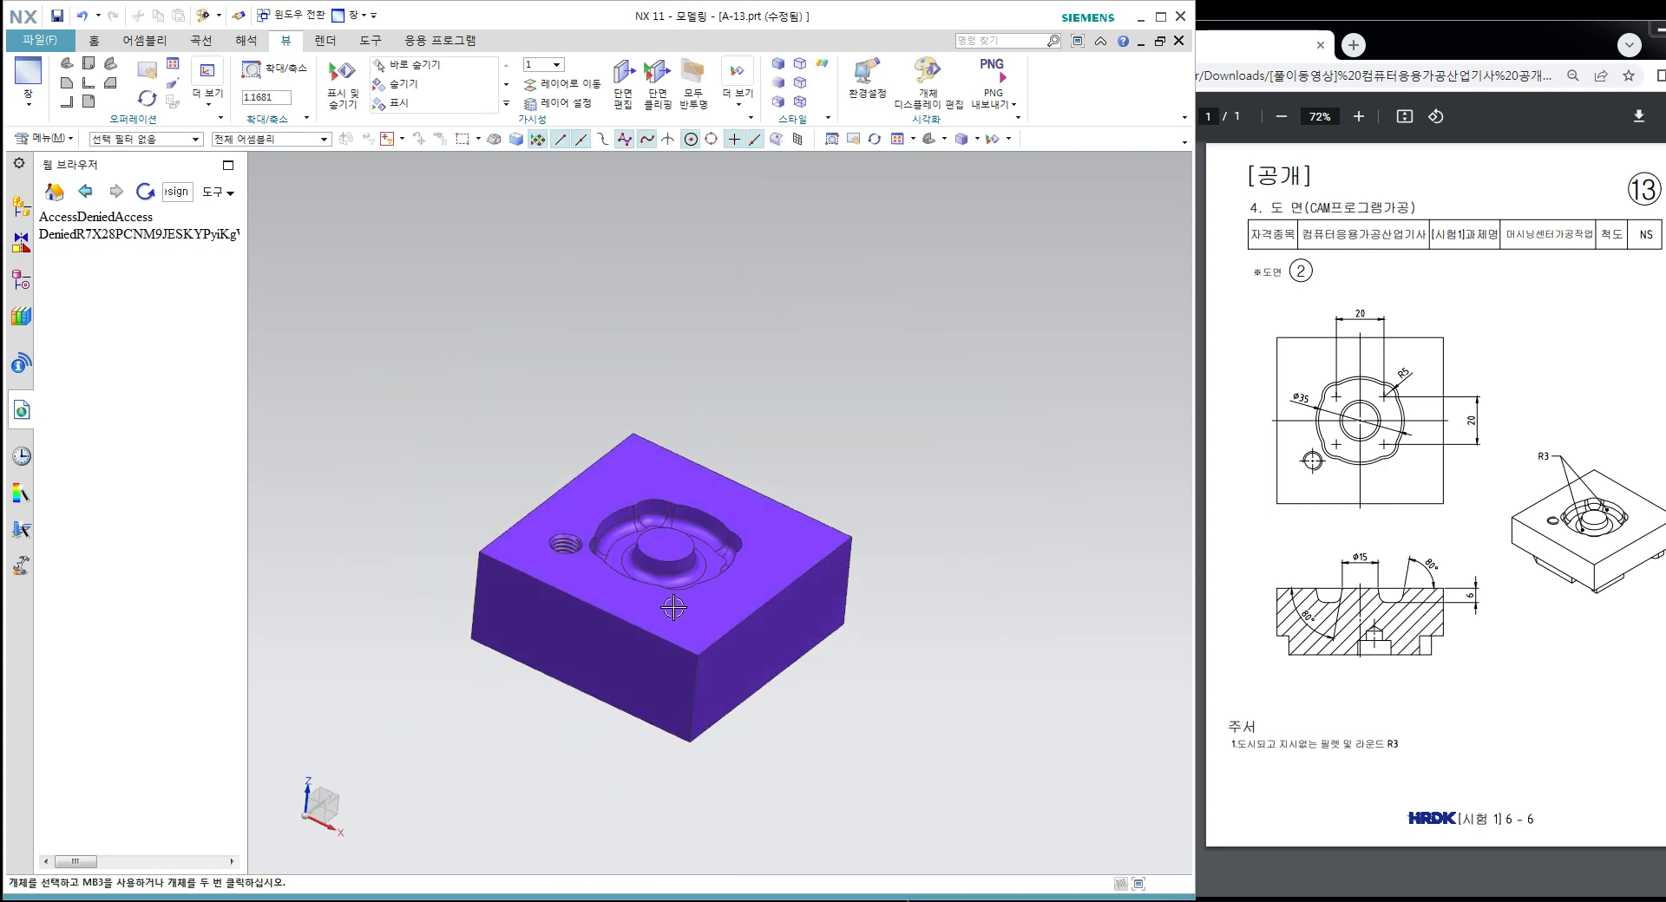
pyautogui.scroll(2, 740, 494)
pyautogui.click(210, 40)
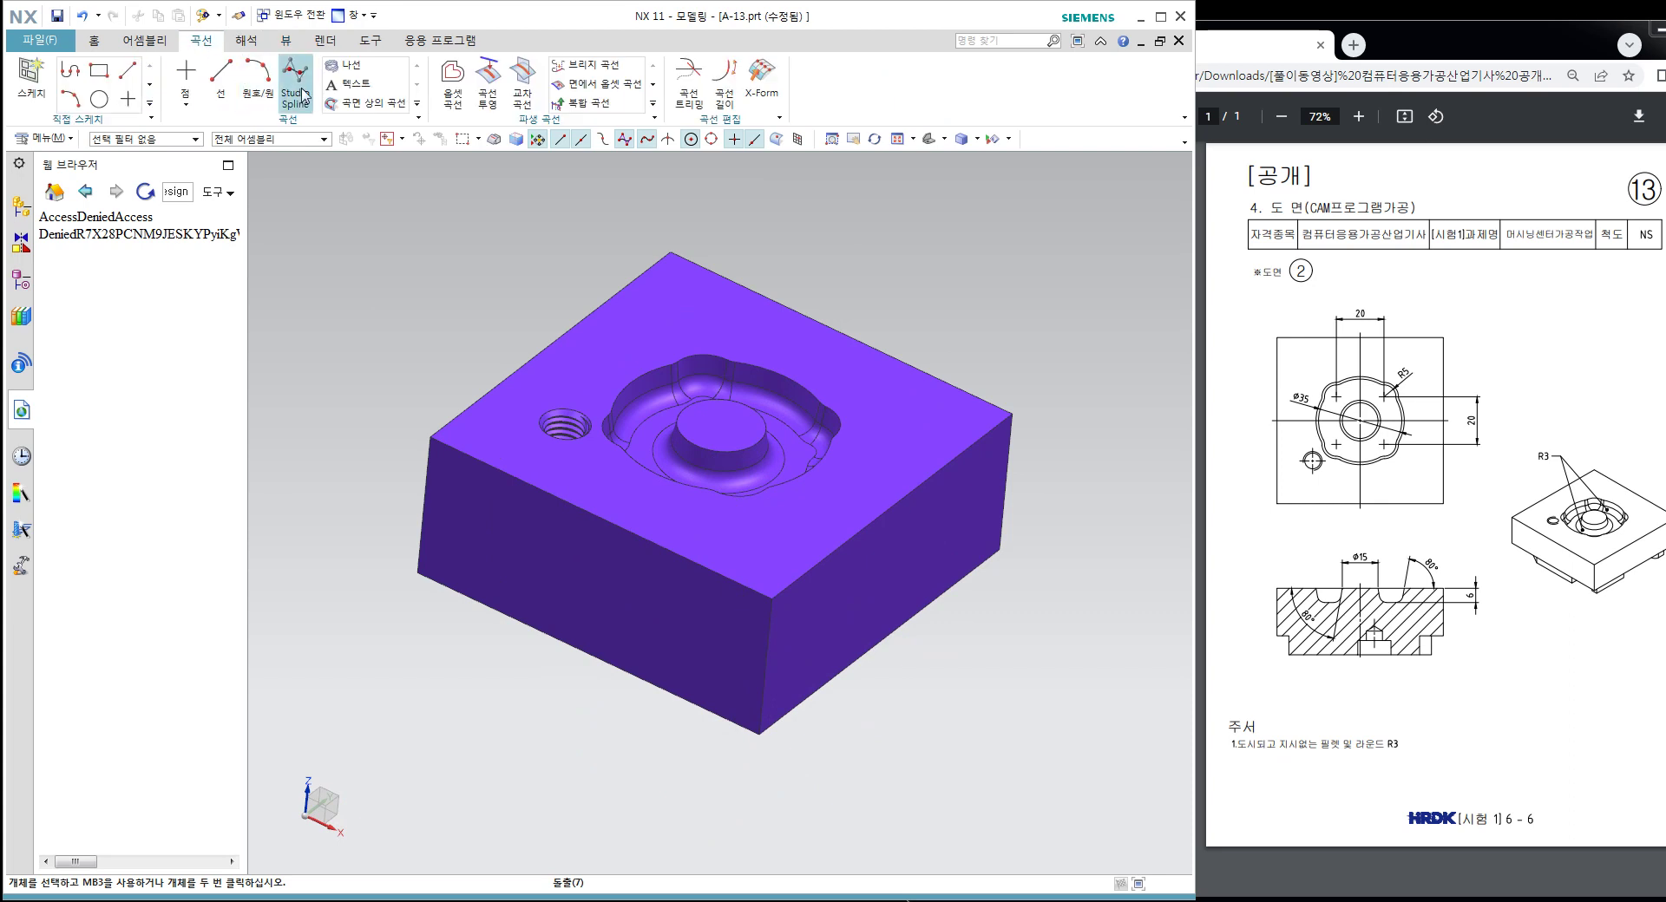
# Step: Place '컴퓨터응용가공산업기사 실기13' on the front face along its bottom edge in 돋움체
pyautogui.click(337, 82)
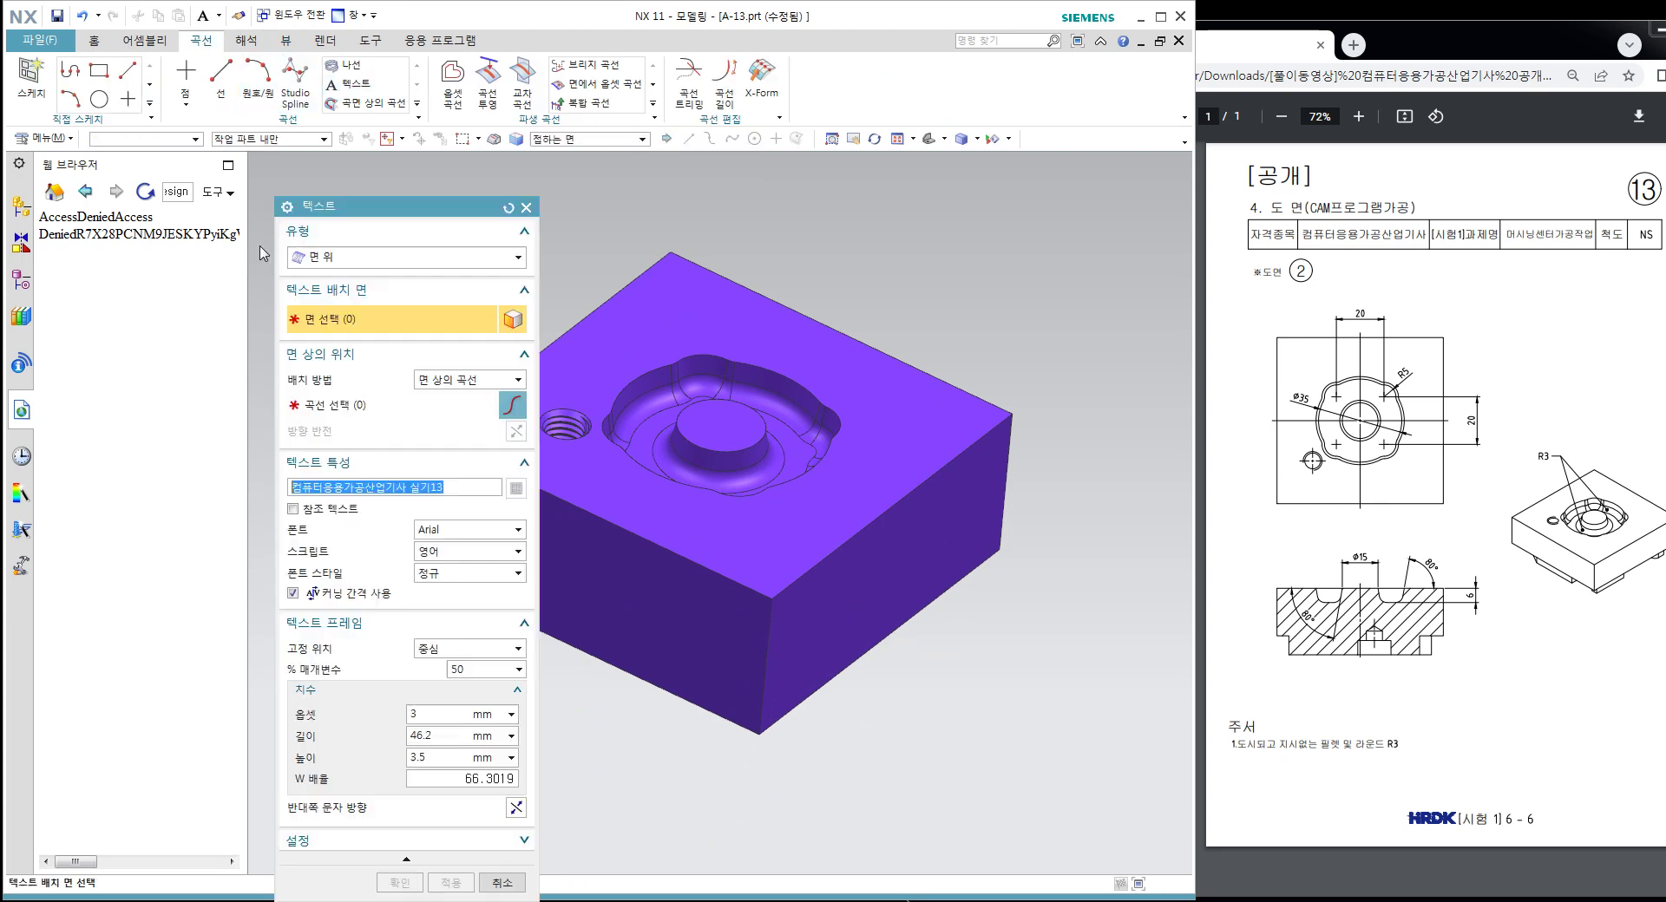
pyautogui.click(396, 258)
pyautogui.click(395, 262)
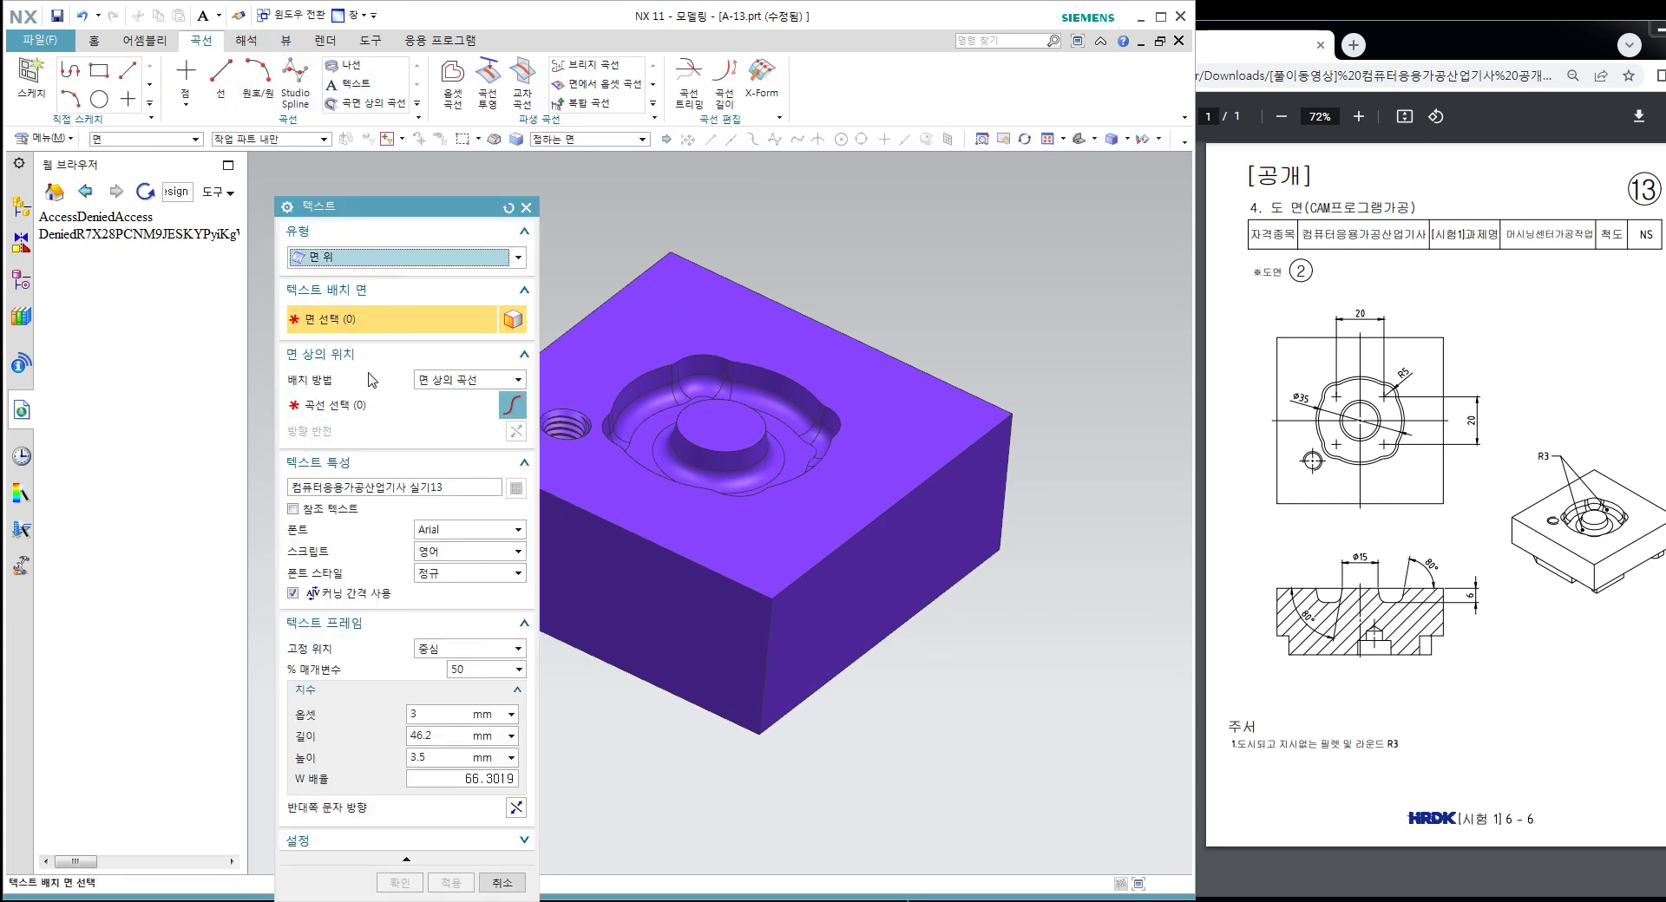
pyautogui.click(634, 686)
pyautogui.click(751, 635)
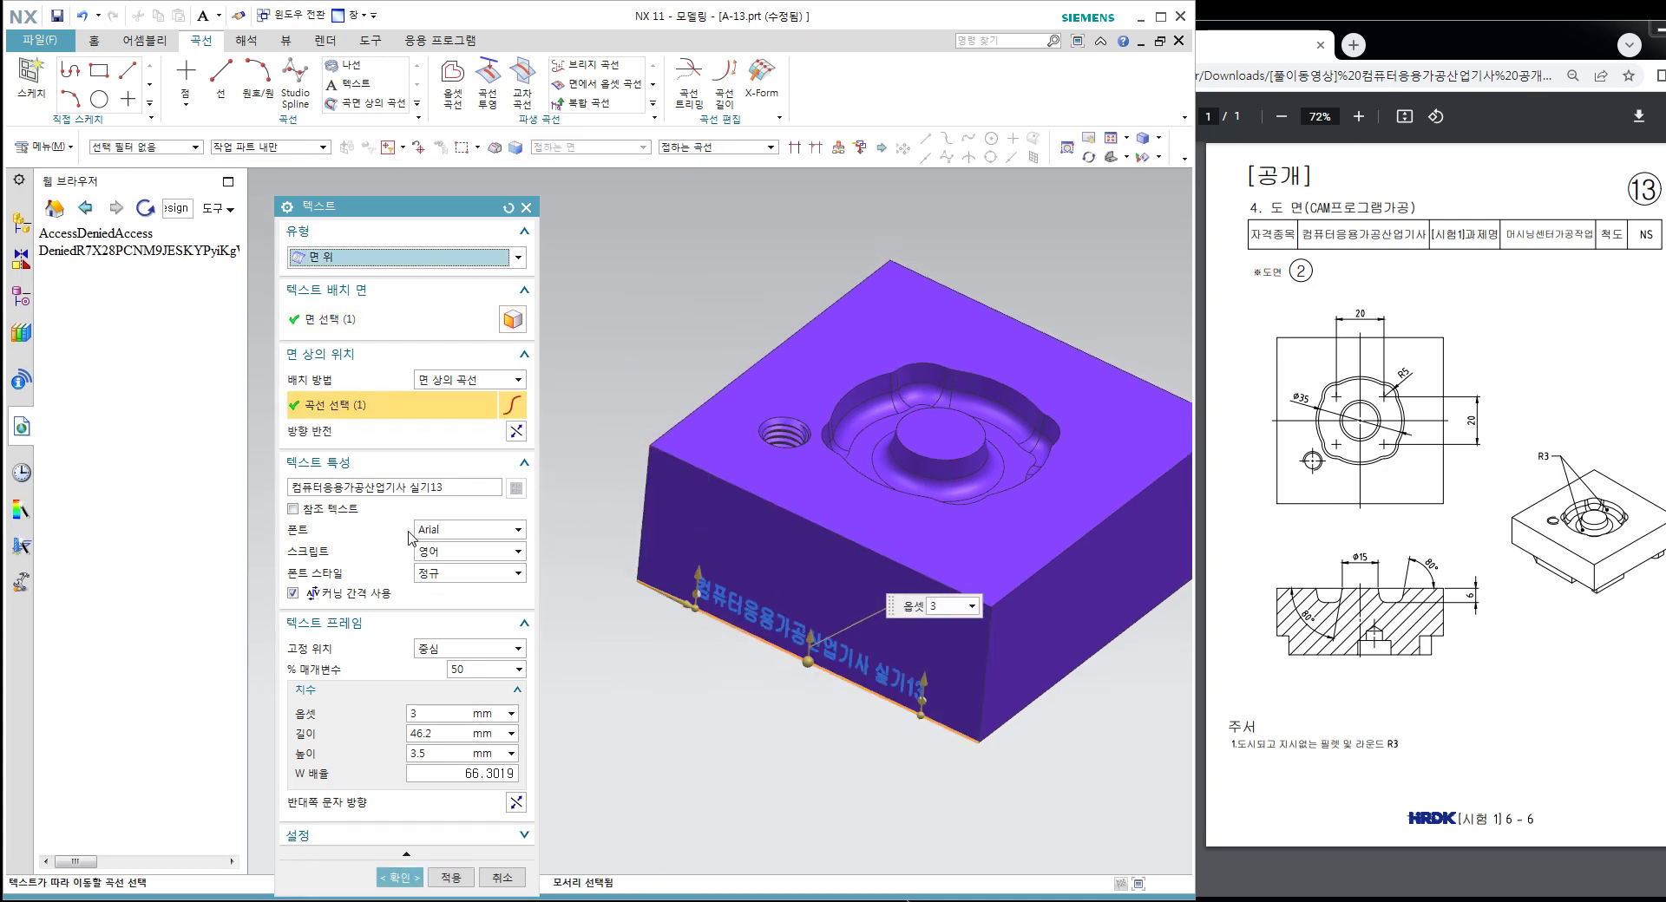
pyautogui.click(446, 530)
pyautogui.scroll(-5, 464, 669)
pyautogui.scroll(-5, 464, 668)
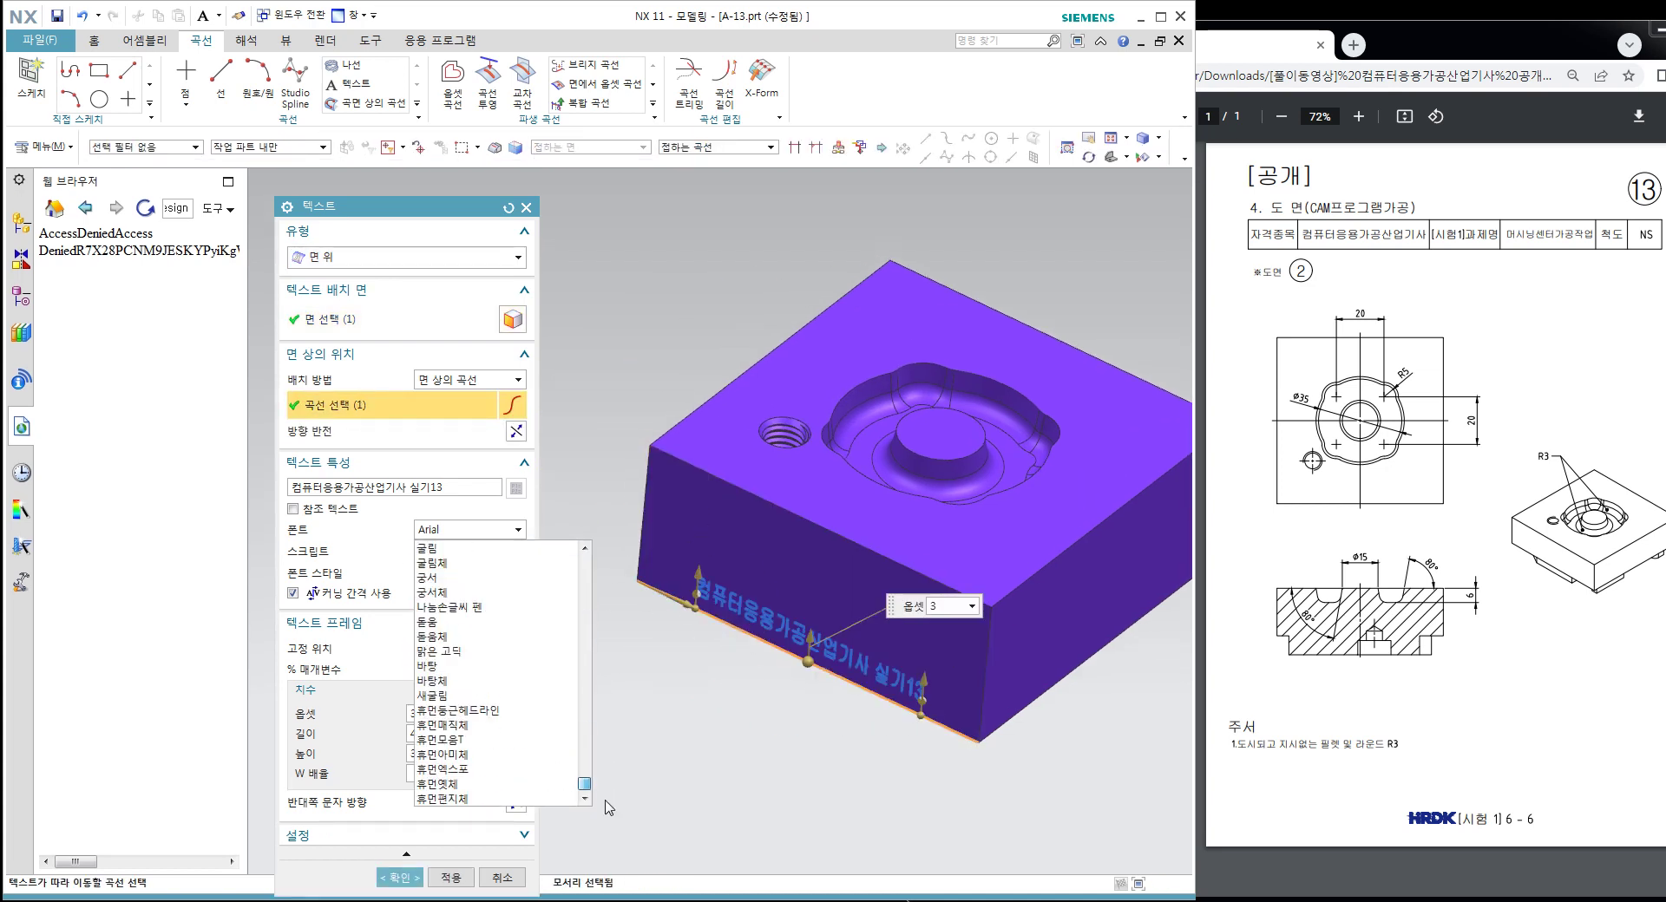
pyautogui.click(455, 637)
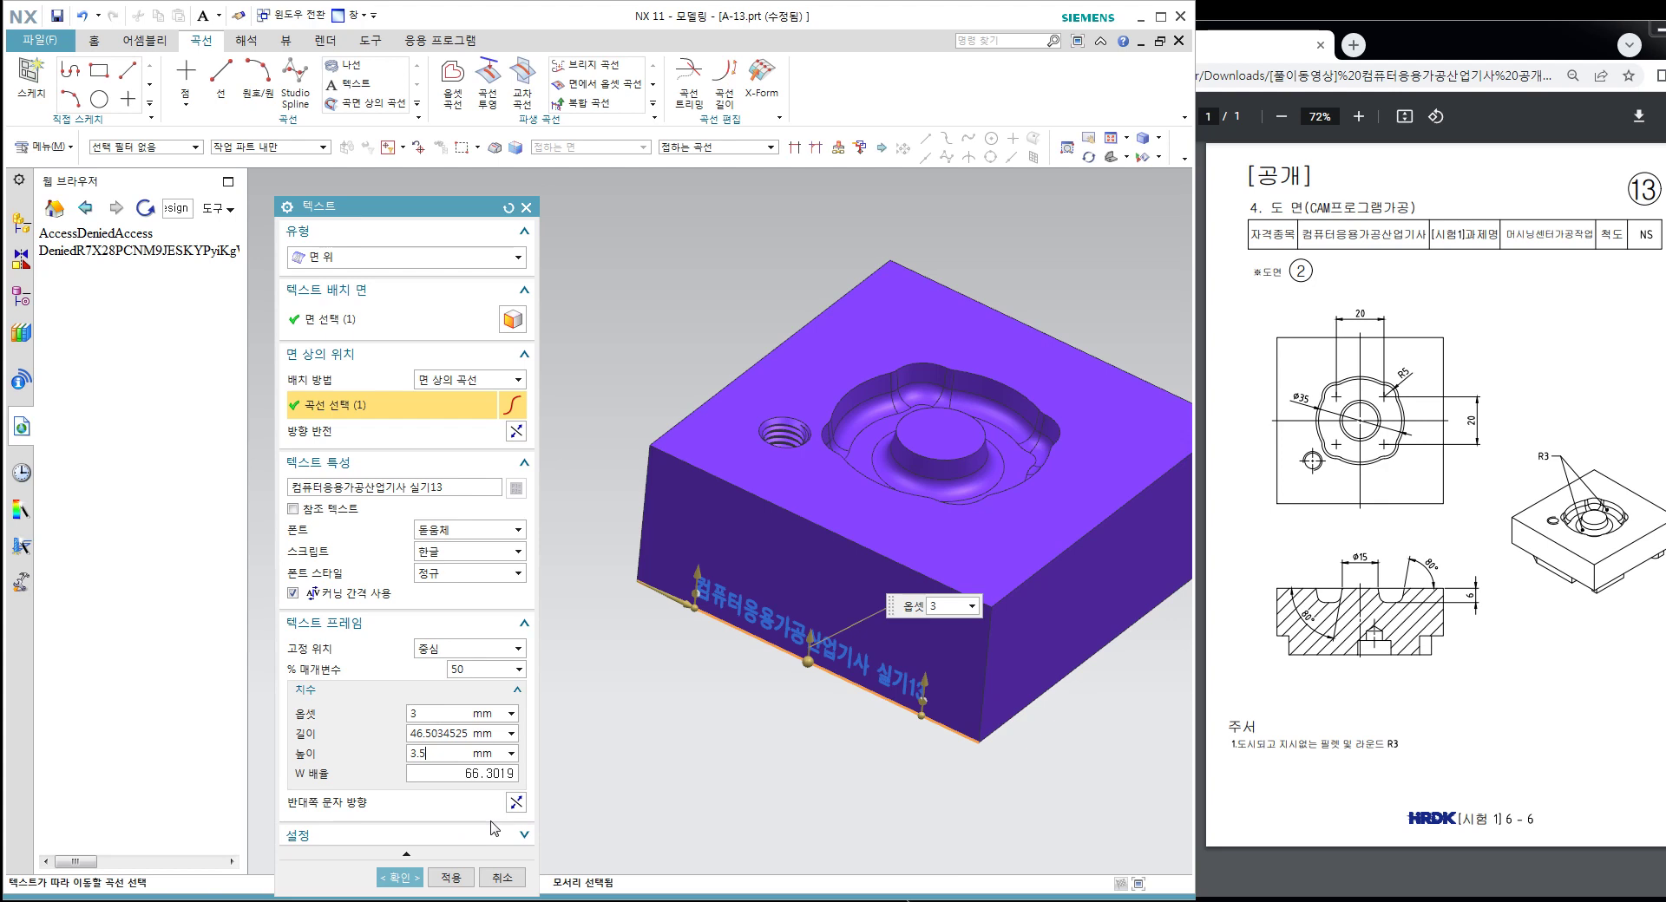
pyautogui.click(402, 879)
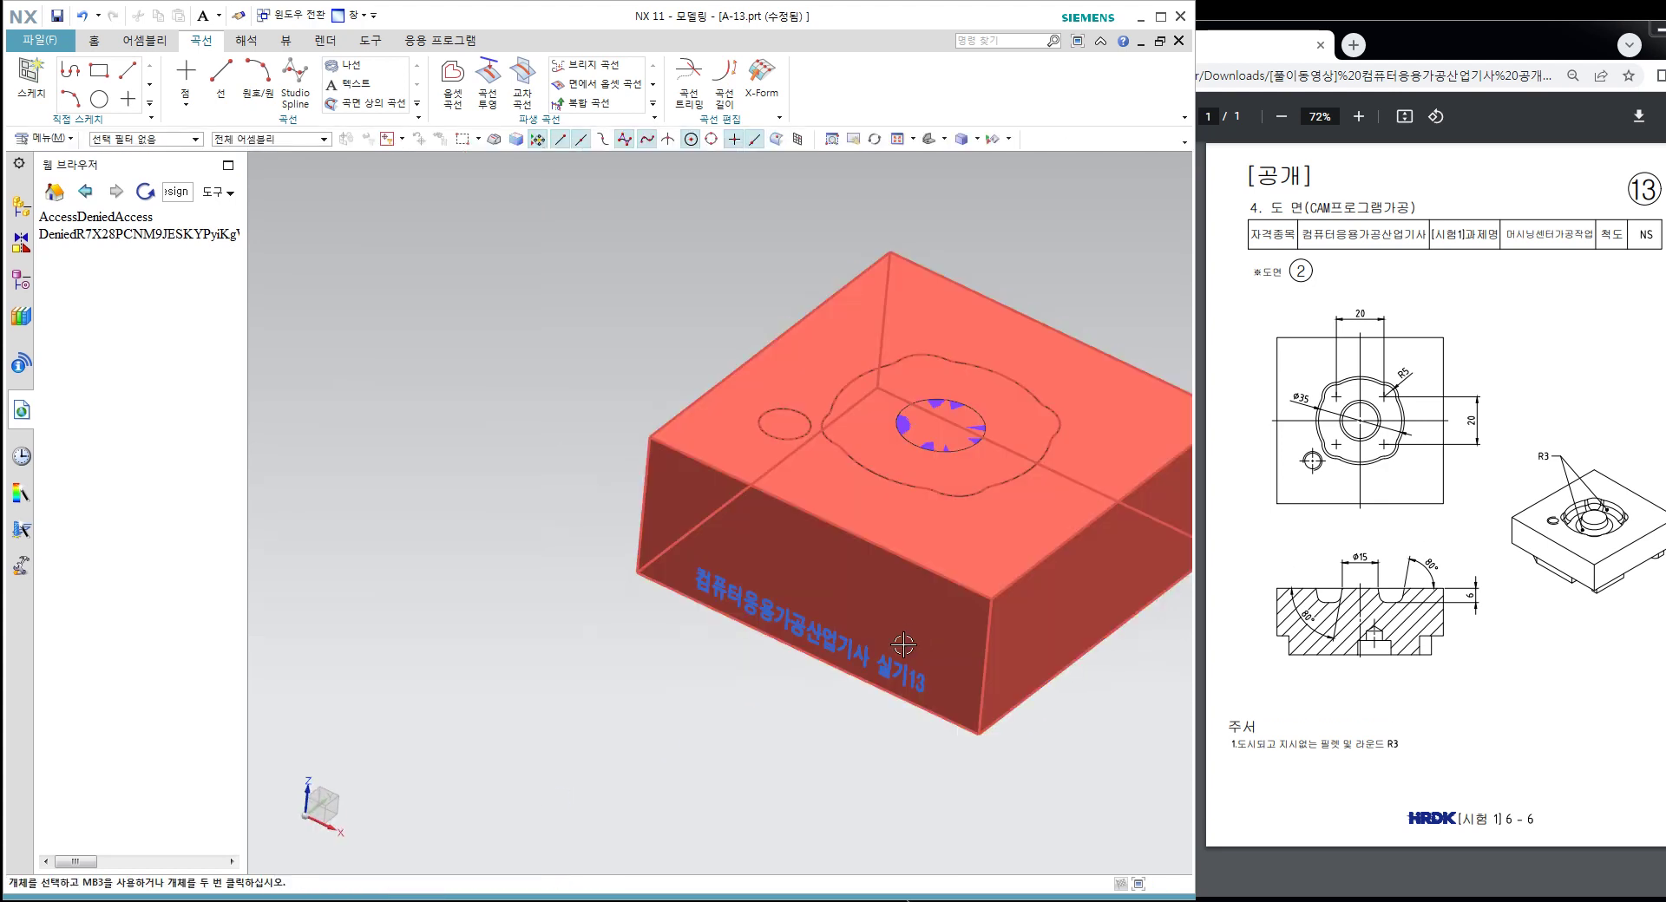
# Step: Extrude the text curves 0.1 mm with Boolean Subtract to engrave them into the block
pyautogui.scroll(-5, 911, 625)
pyautogui.moveTo(911, 625)
pyautogui.mouseDown(button='middle')
pyautogui.moveTo(943, 636)
pyautogui.moveTo(329, 359)
pyautogui.mouseUp(button='middle')
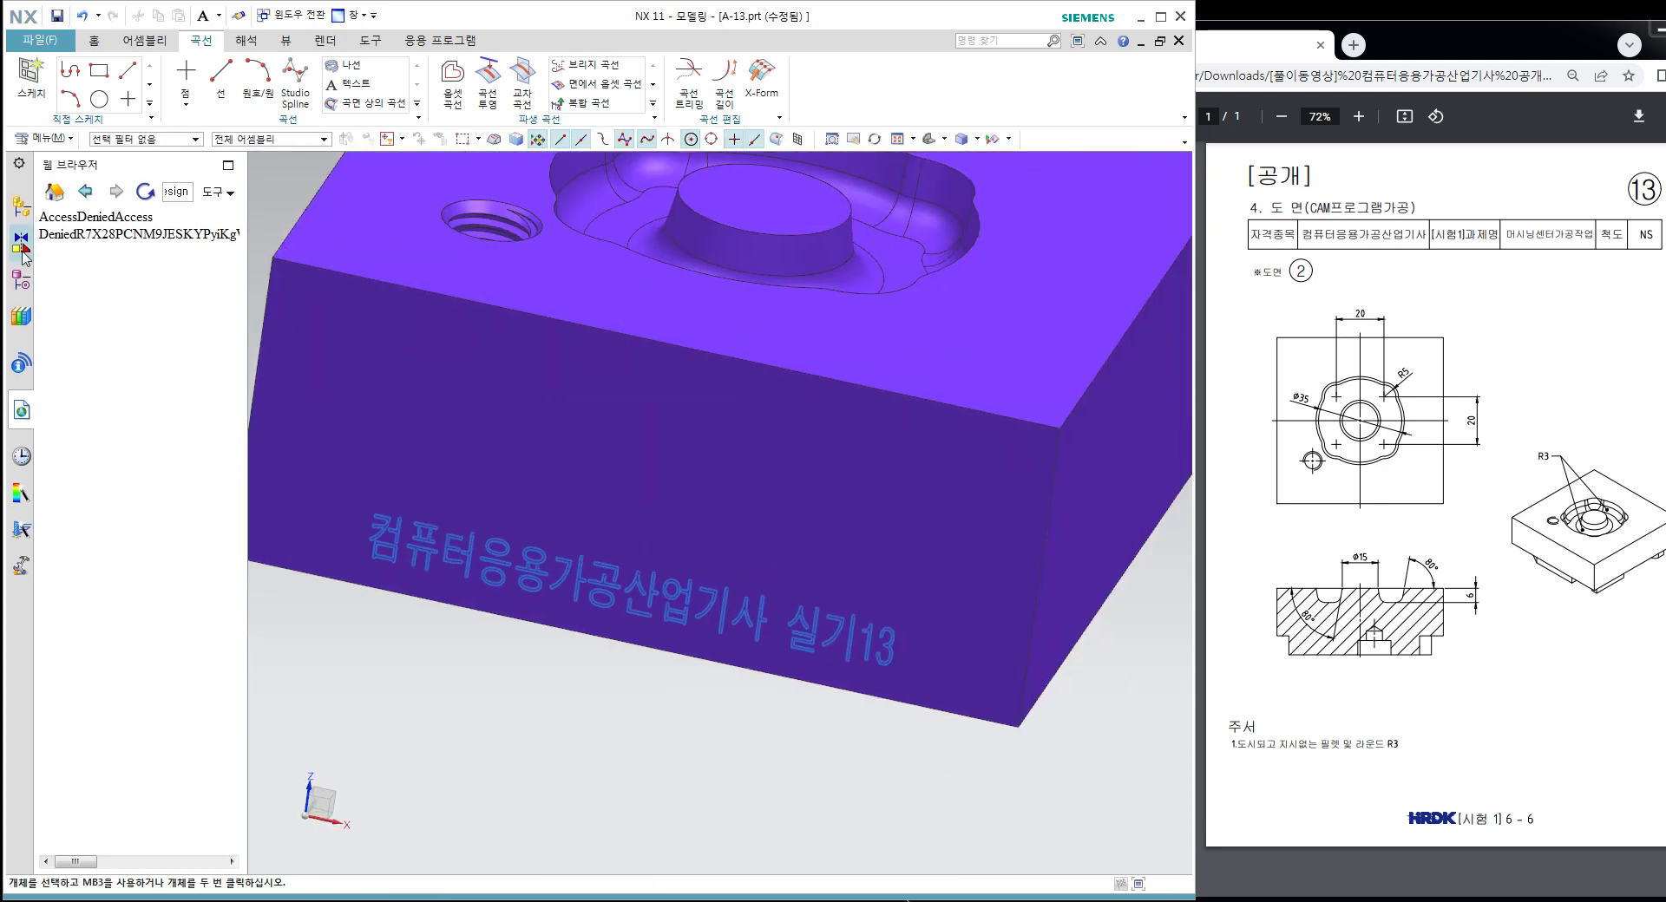
pyautogui.click(25, 280)
pyautogui.scroll(-2, 734, 616)
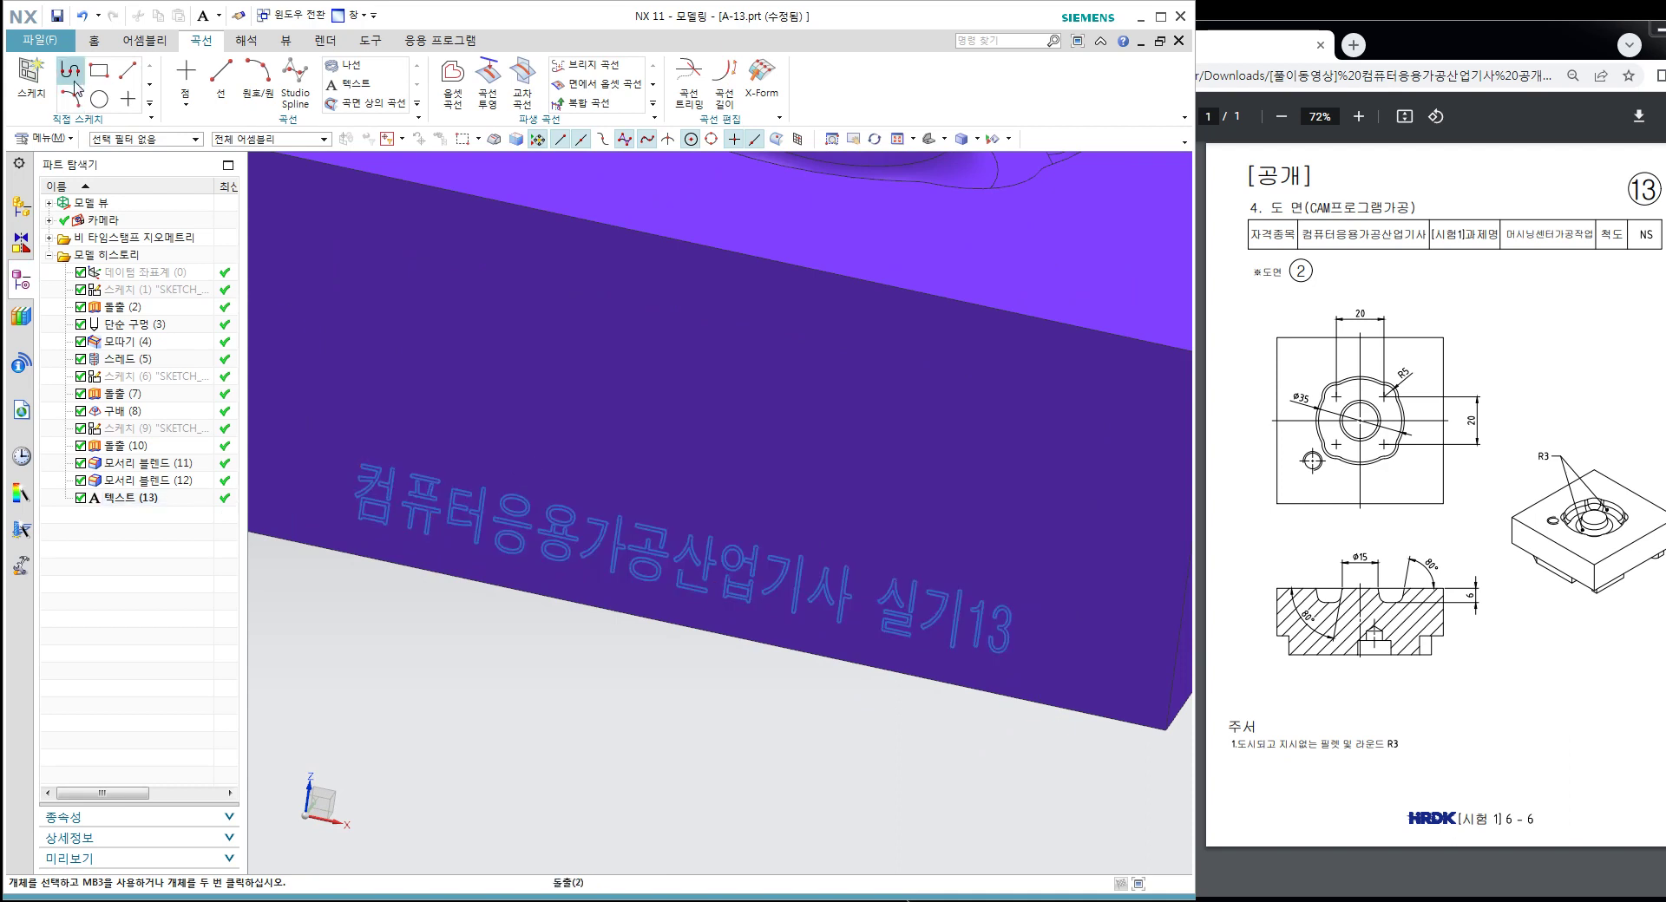
pyautogui.click(93, 40)
pyautogui.click(218, 77)
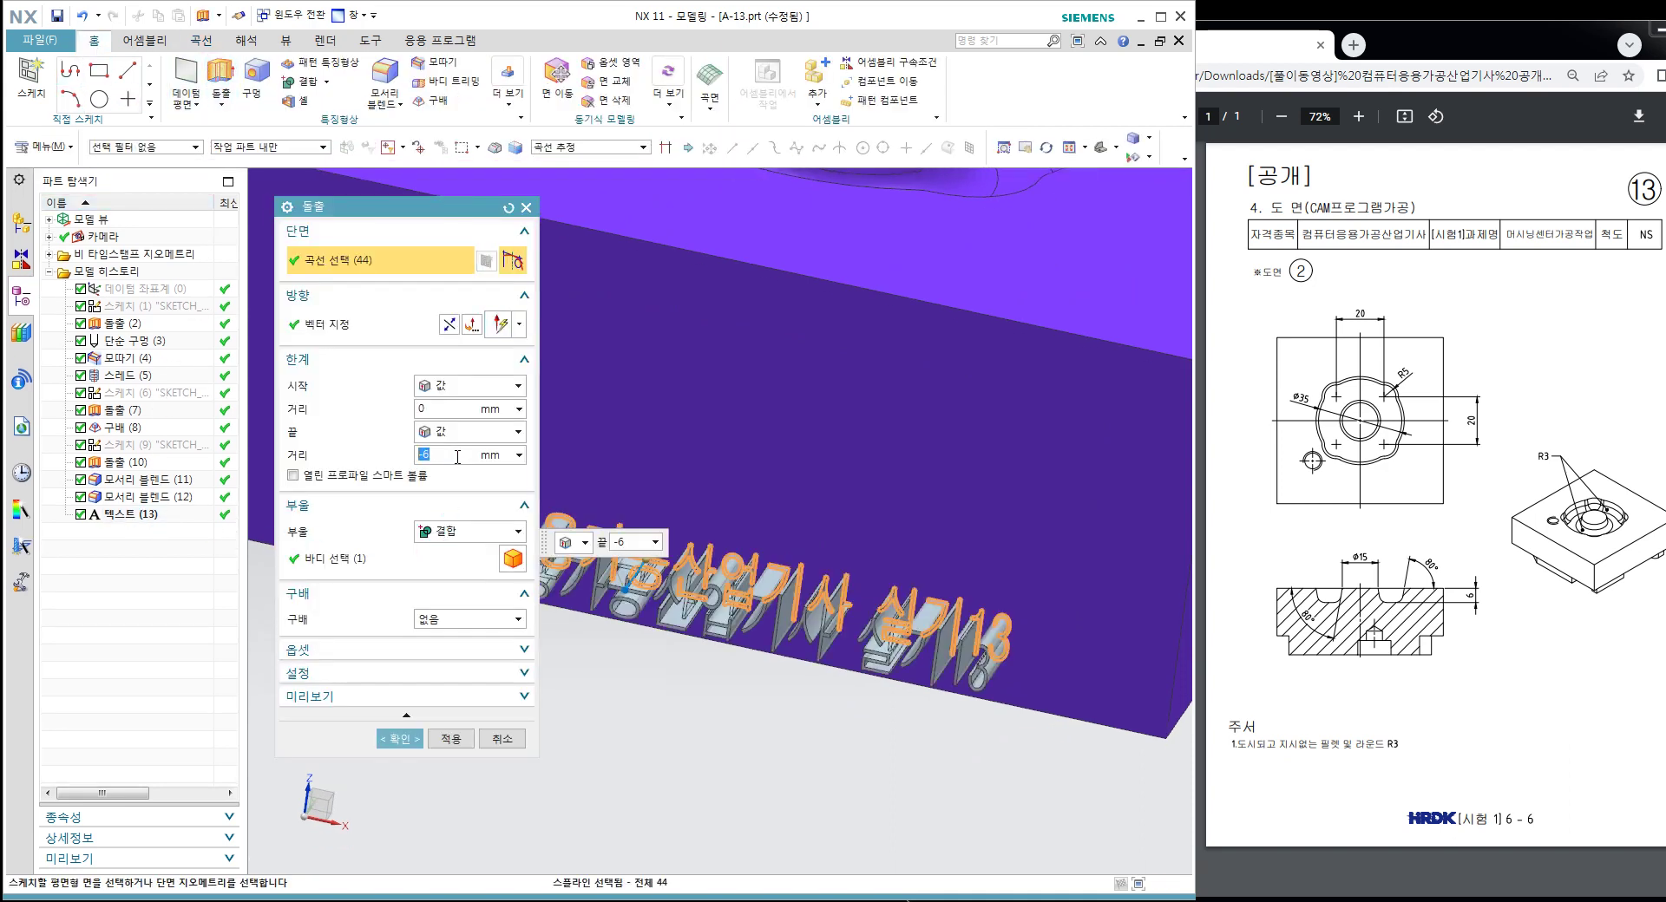
pyautogui.click(469, 531)
pyautogui.click(469, 586)
pyautogui.click(420, 738)
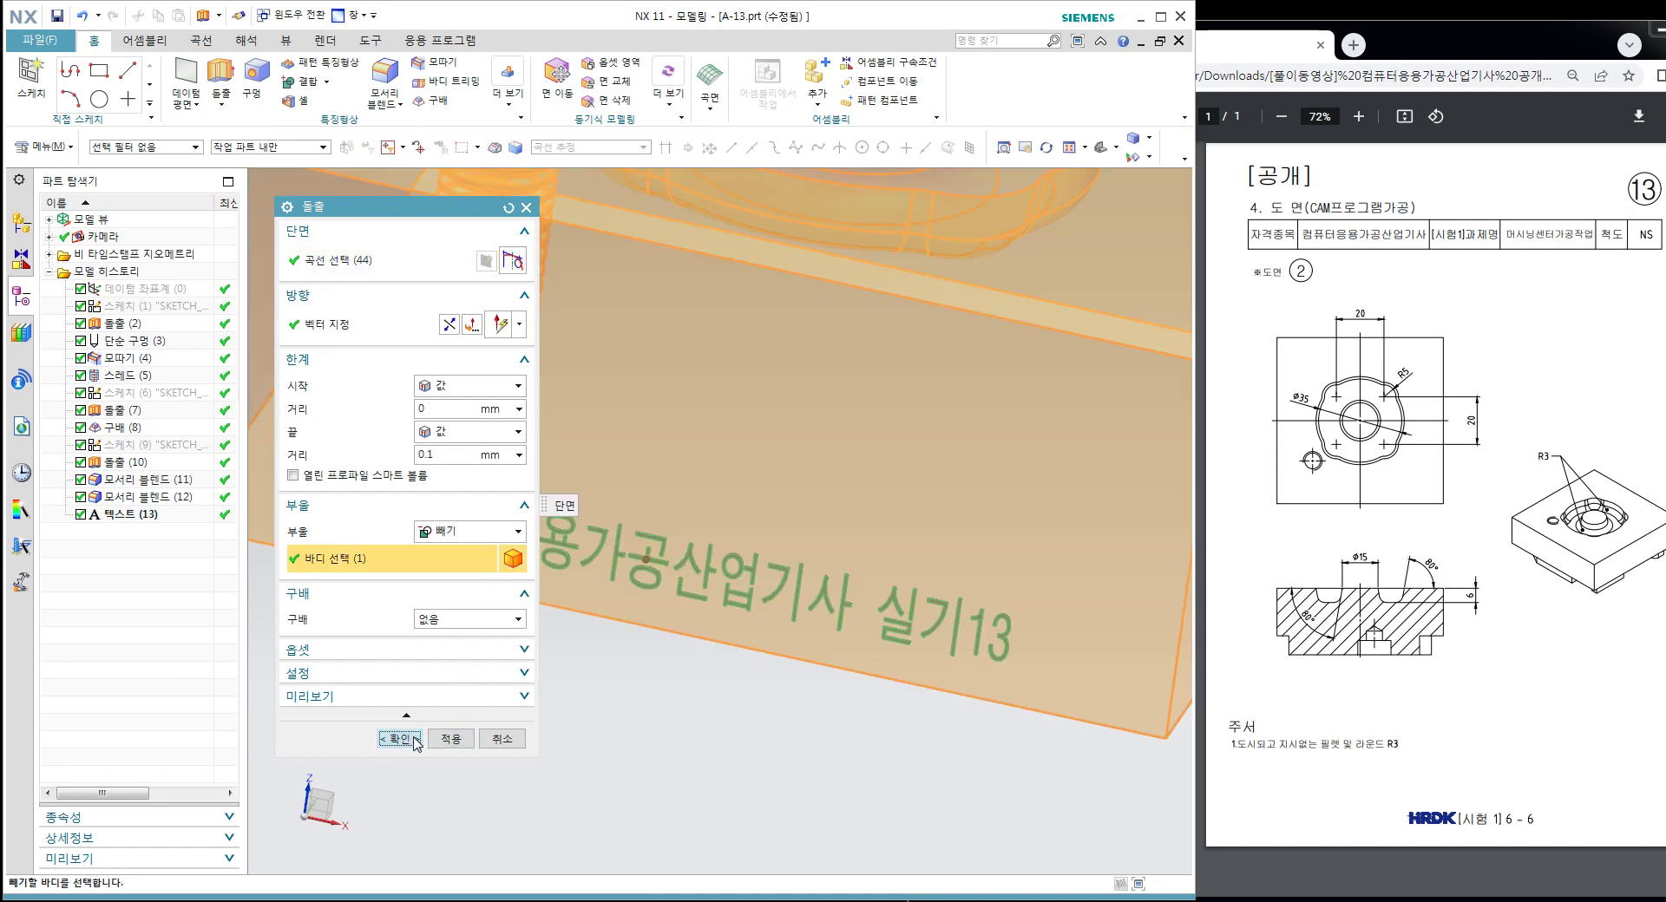
pyautogui.scroll(3, 579, 556)
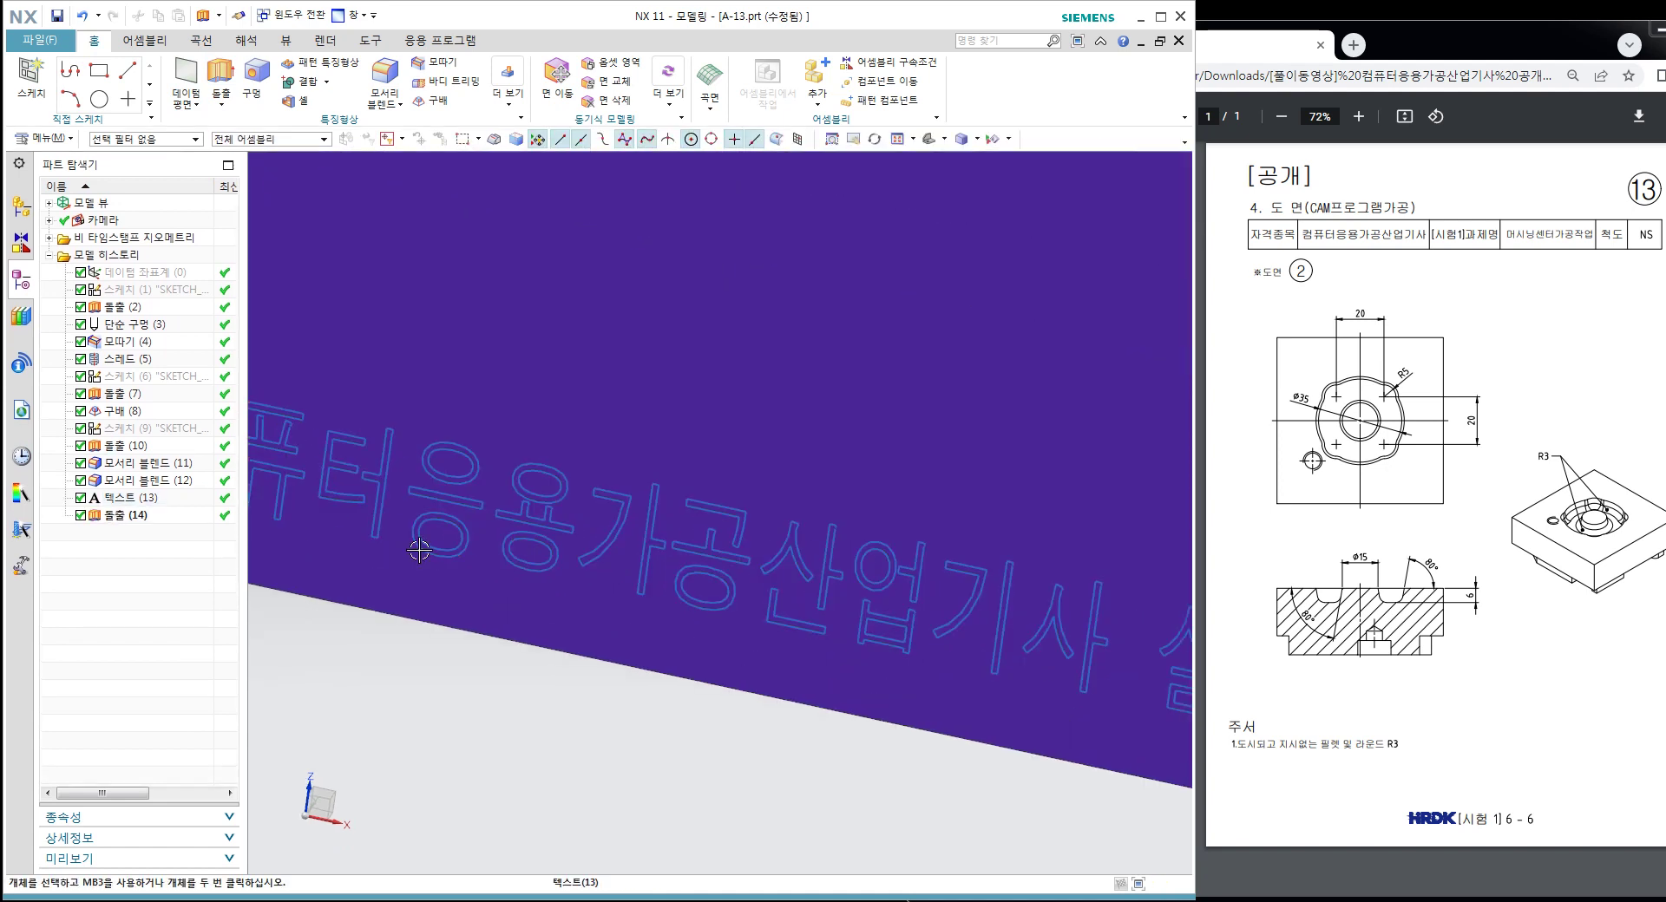
pyautogui.rightClick(157, 500)
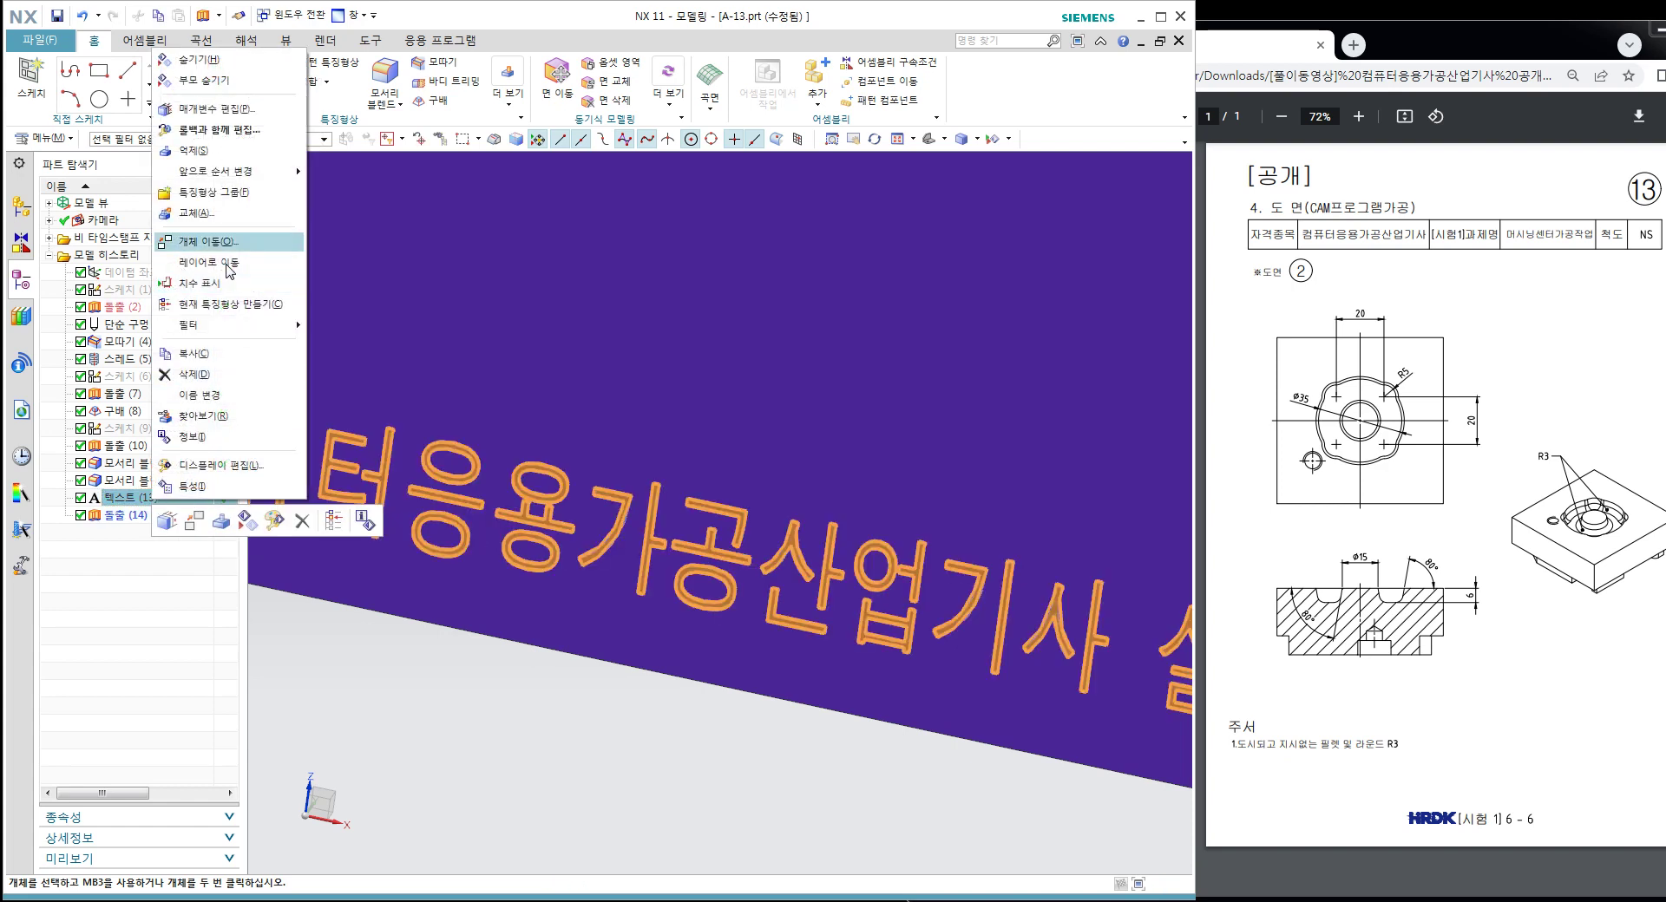
# Step: Hide the original Text (13) curves, leaving only the engraved lettering
pyautogui.click(198, 59)
pyautogui.scroll(-1, 550, 327)
pyautogui.scroll(-1, 604, 386)
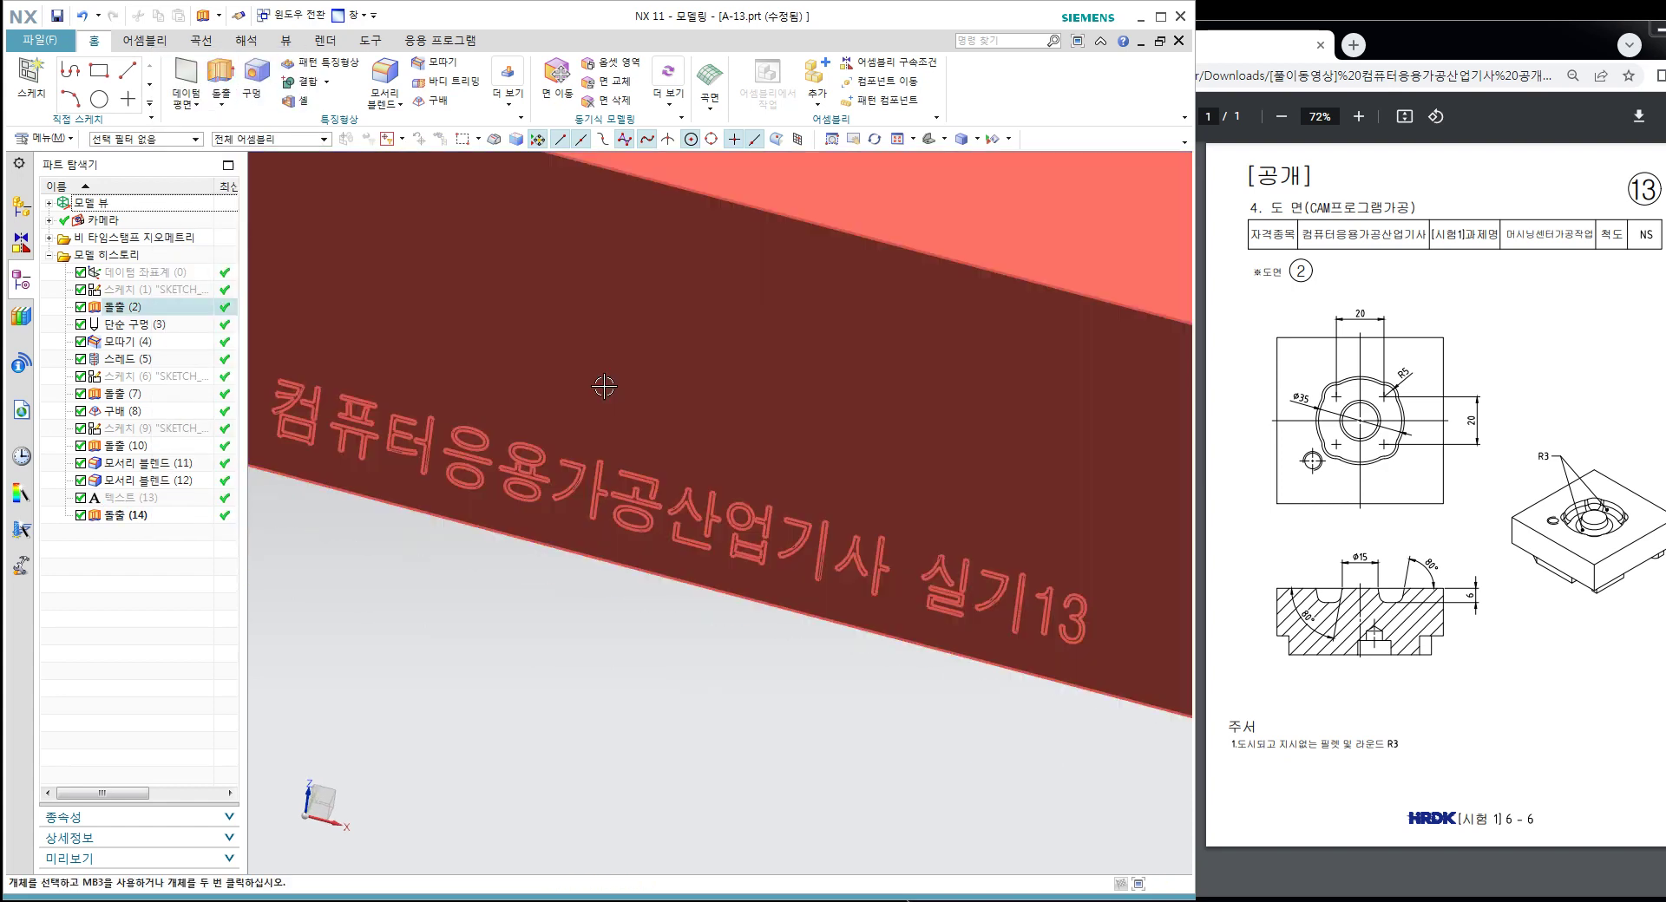
pyautogui.scroll(-3, 604, 386)
pyautogui.moveTo(676, 452)
pyautogui.mouseDown(button='middle')
pyautogui.moveTo(614, 583)
pyautogui.moveTo(573, 512)
pyautogui.mouseUp(button='middle')
pyautogui.scroll(3, 571, 508)
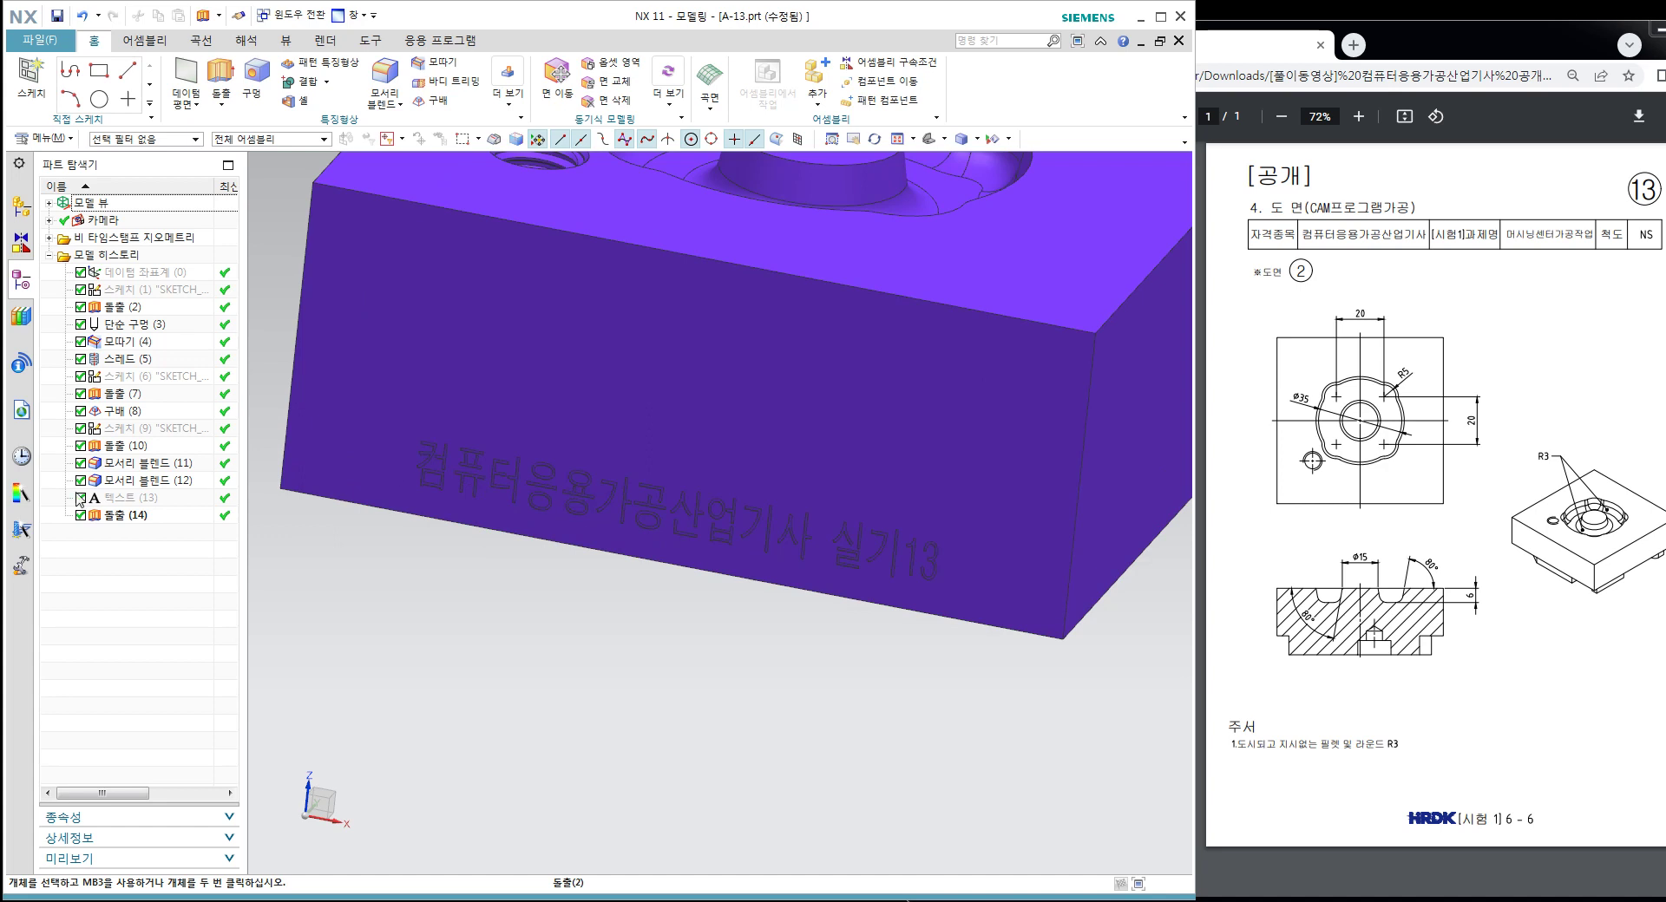
# Step: Give the Extrude (14) engraving a red feature colour and show the block isometrically
pyautogui.rightClick(125, 517)
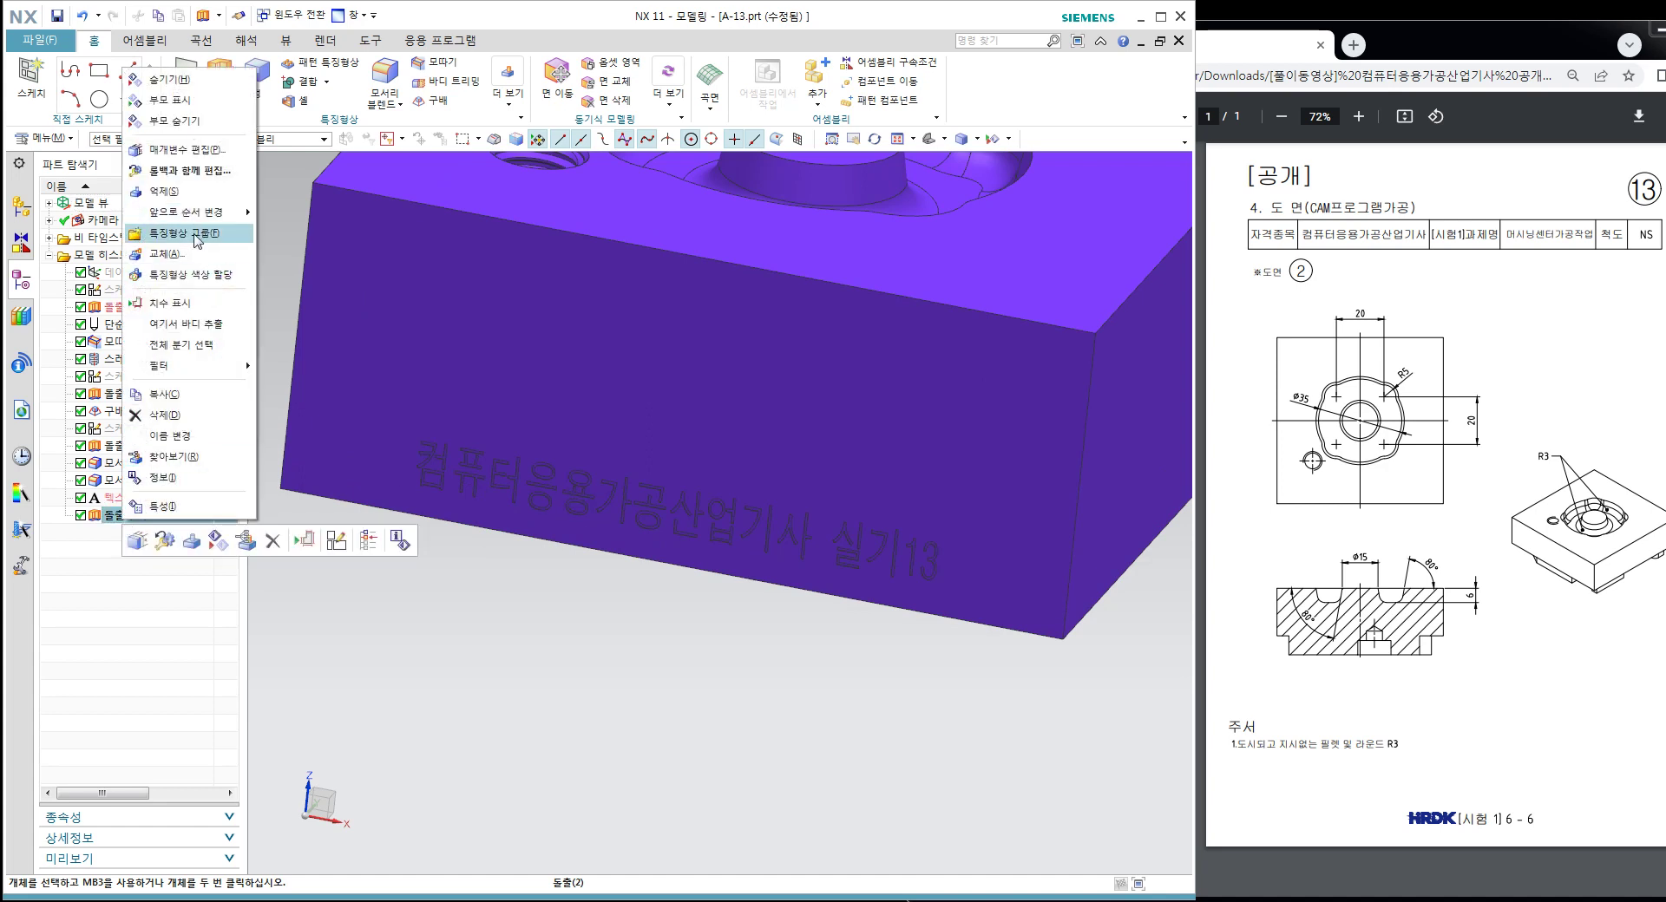
pyautogui.click(202, 274)
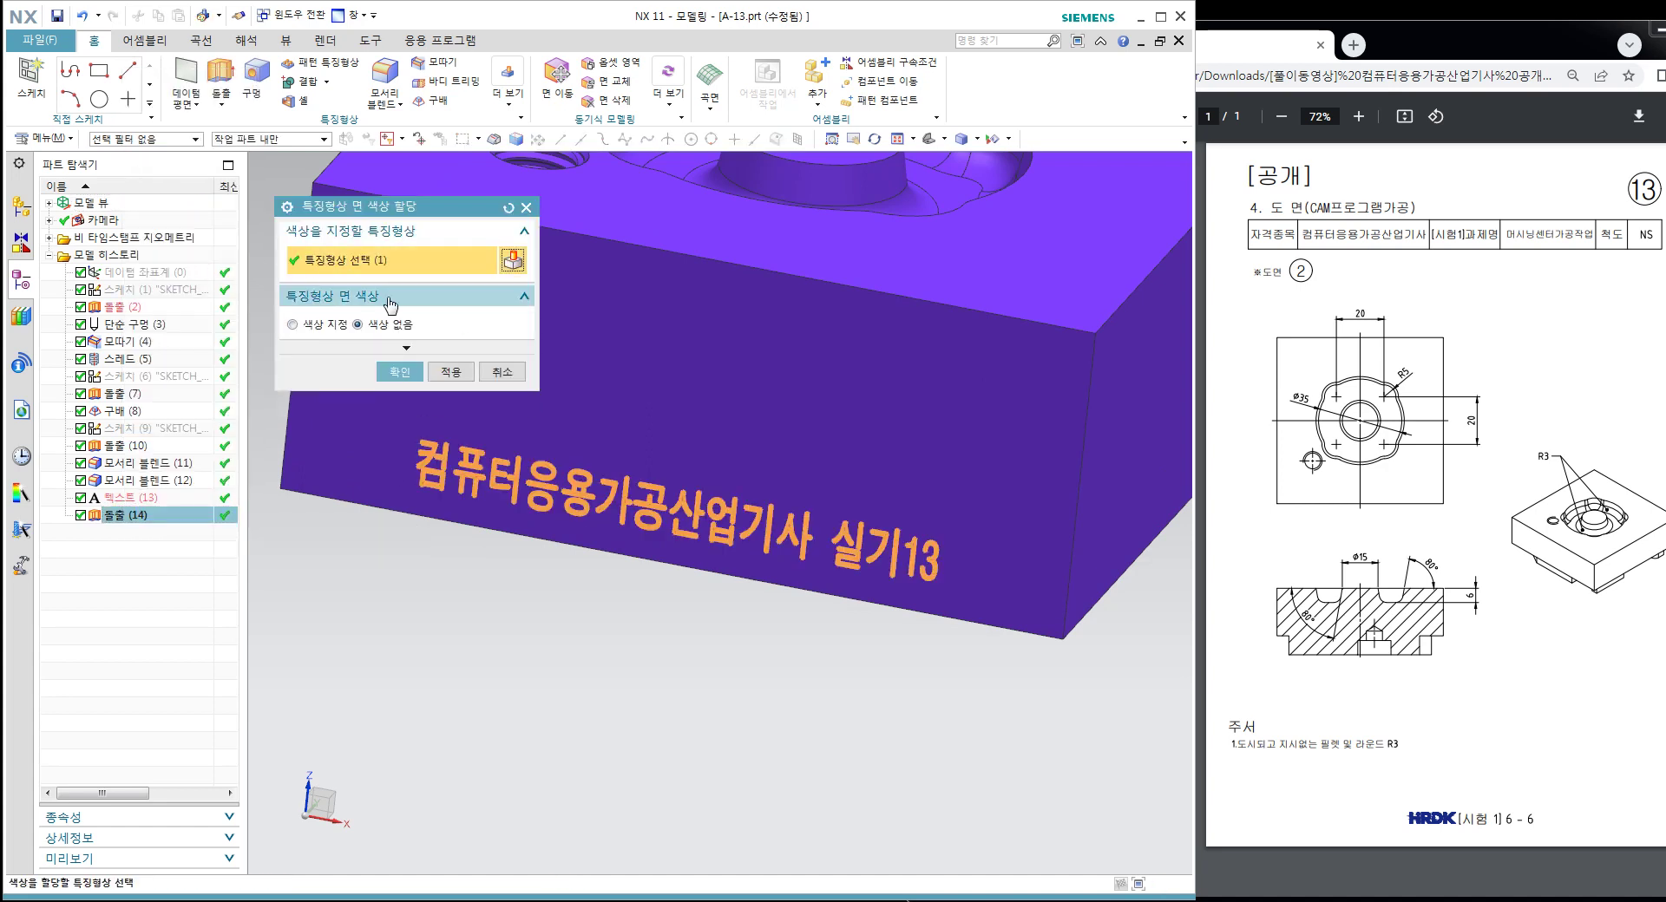
pyautogui.click(331, 327)
pyautogui.click(401, 394)
pyautogui.scroll(3, 613, 481)
pyautogui.scroll(-3, 694, 556)
pyautogui.moveTo(745, 604)
pyautogui.mouseDown(button='middle')
pyautogui.moveTo(800, 511)
pyautogui.moveTo(777, 525)
pyautogui.moveTo(792, 521)
pyautogui.moveTo(799, 438)
pyautogui.moveTo(863, 373)
pyautogui.moveTo(922, 432)
pyautogui.moveTo(838, 341)
pyautogui.moveTo(798, 423)
pyautogui.moveTo(737, 461)
pyautogui.moveTo(811, 472)
pyautogui.moveTo(841, 507)
pyautogui.moveTo(725, 442)
pyautogui.moveTo(673, 361)
pyautogui.moveTo(742, 446)
pyautogui.moveTo(866, 434)
pyautogui.moveTo(550, 505)
pyautogui.mouseUp(button='middle')
pyautogui.hotkey('ctrl', 'f')
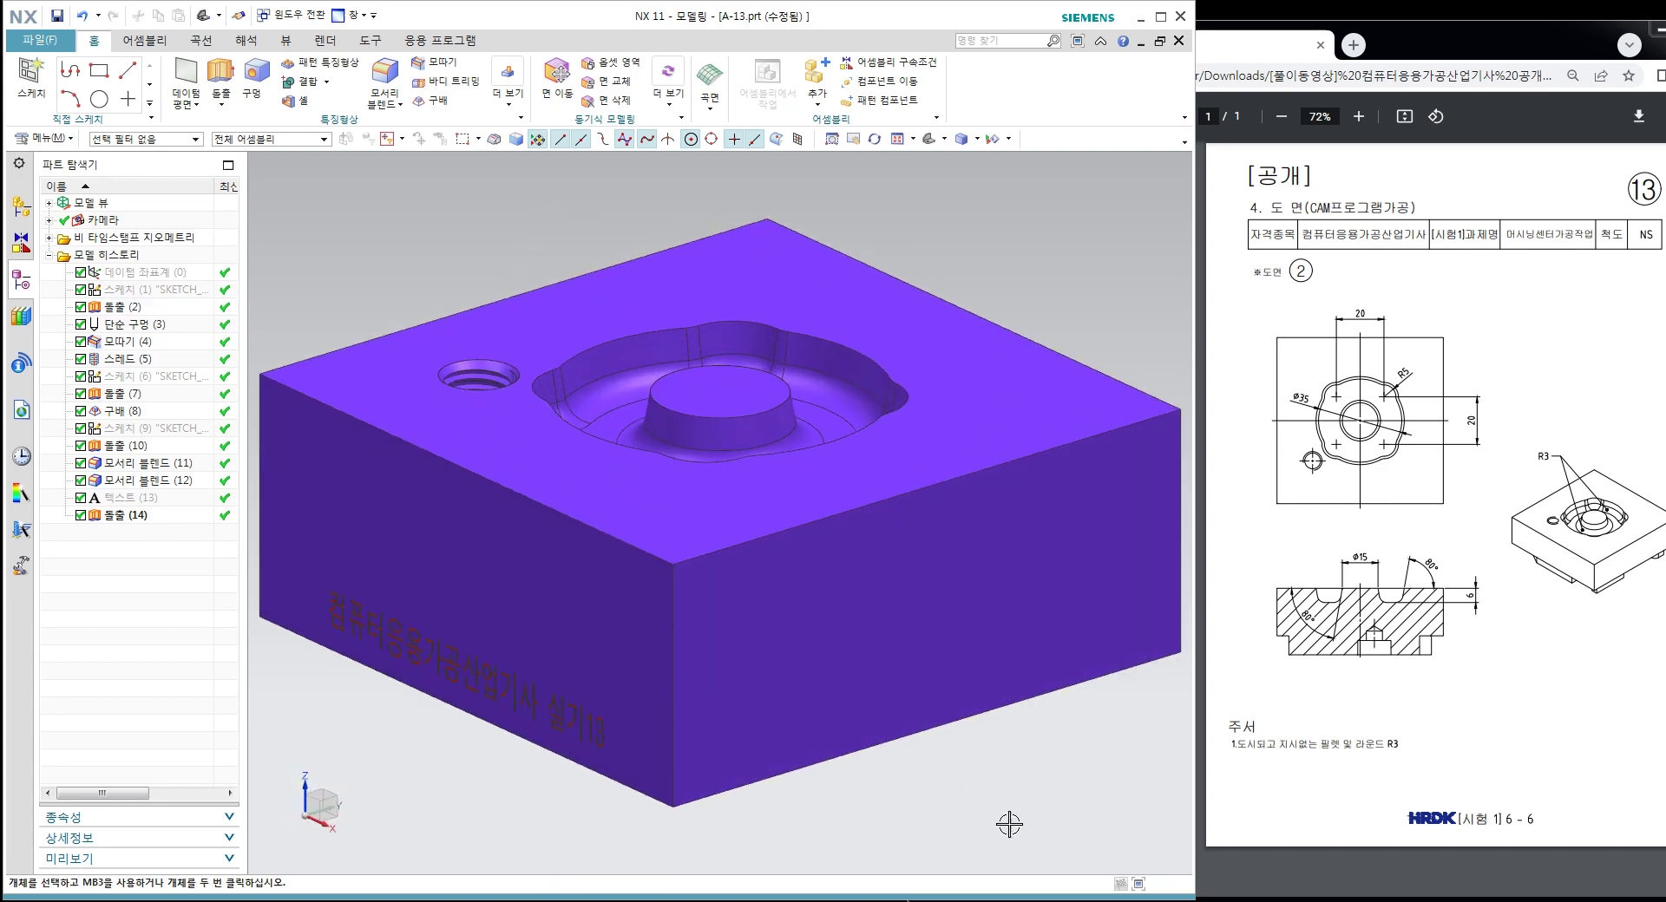